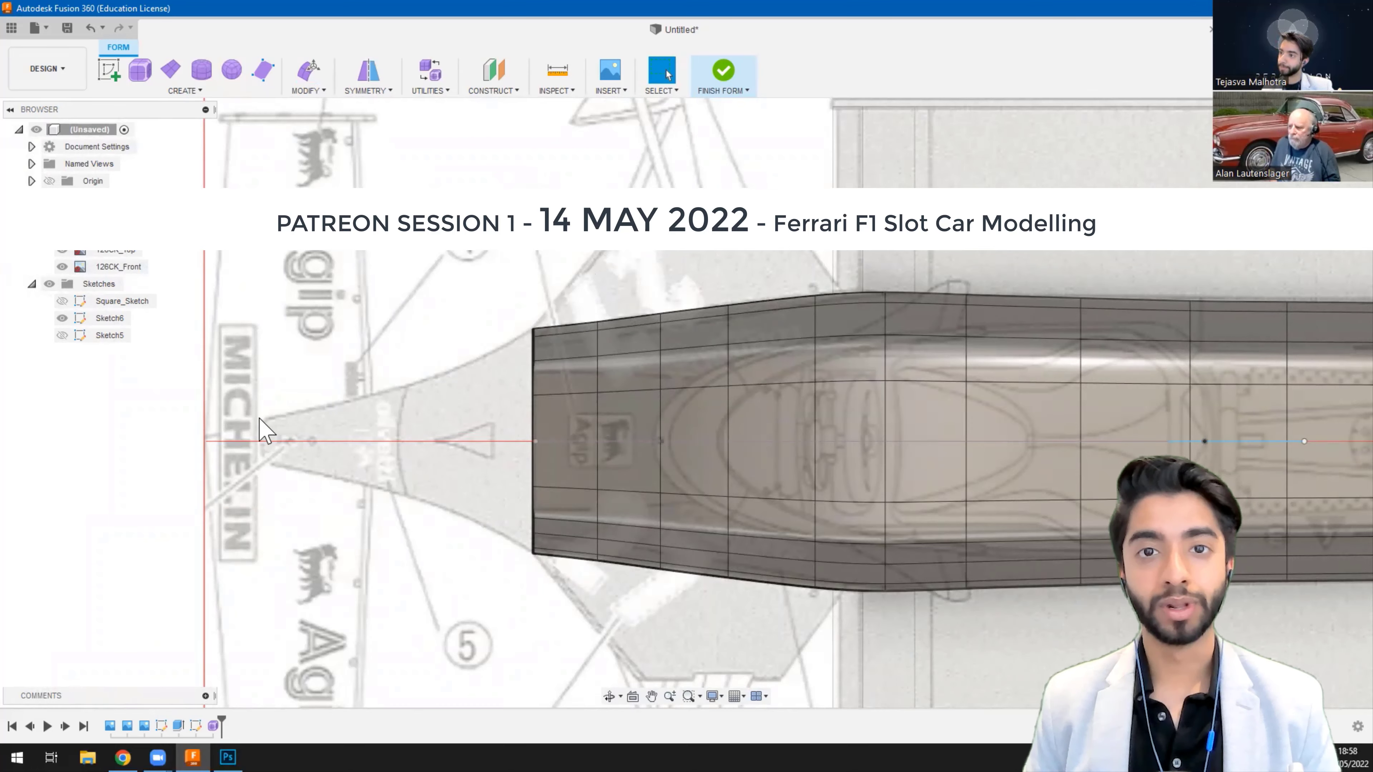
{"action": "scroll", "coordinate": [471, 544], "scroll_direction": "down", "scroll_amount": 4}
{"action": "scroll", "coordinate": [828, 441], "scroll_direction": "up", "scroll_amount": 3}
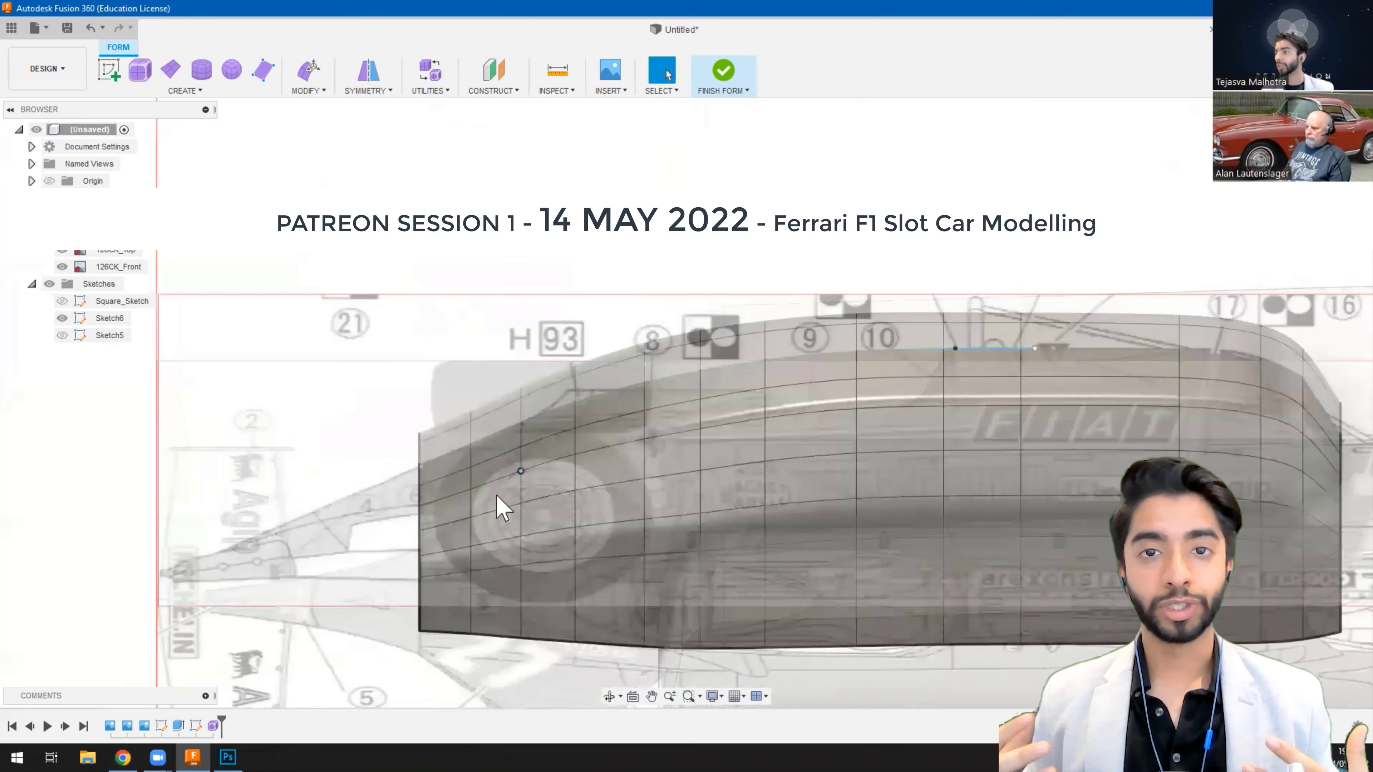
{"action": "scroll", "coordinate": [348, 549], "scroll_direction": "down", "scroll_amount": 3}
{"action": "scroll", "coordinate": [346, 547], "scroll_direction": "up", "scroll_amount": 4}
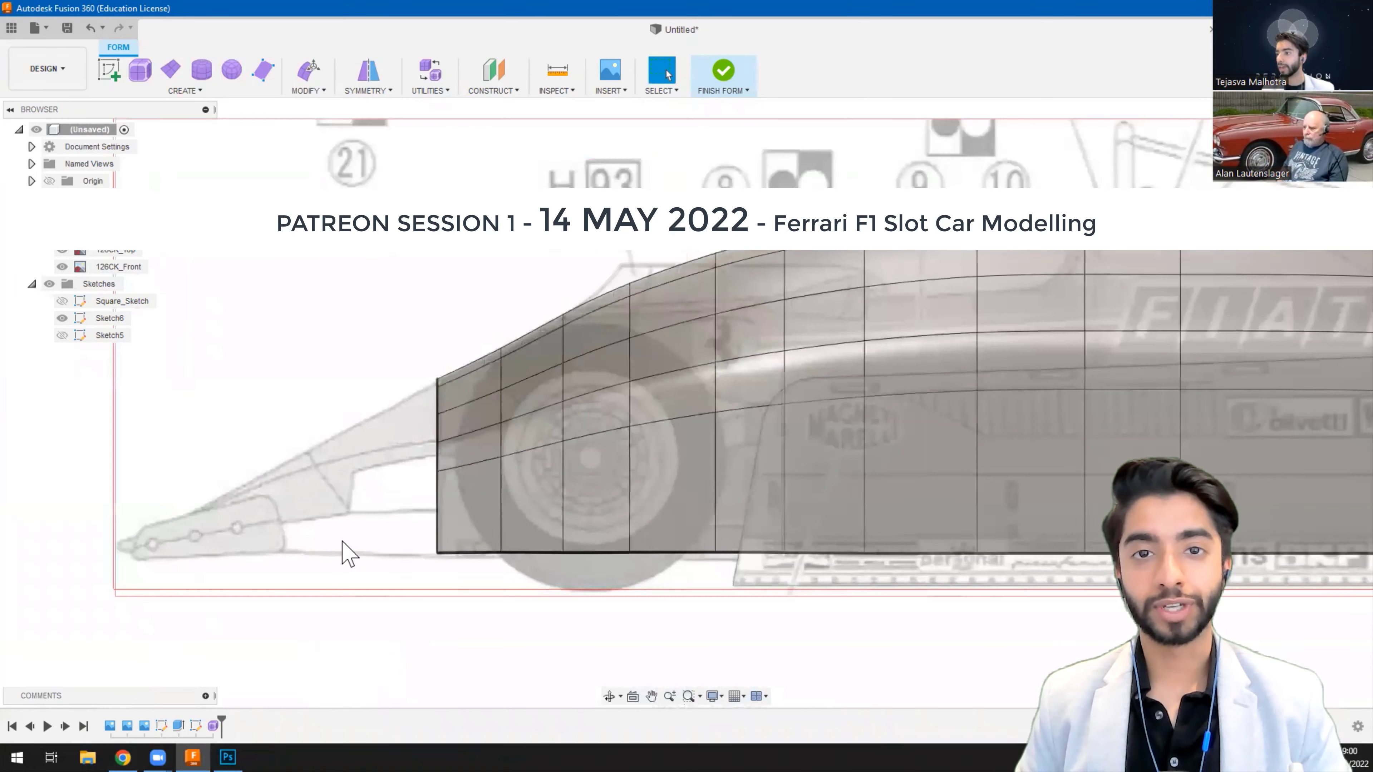
{"action": "scroll", "coordinate": [348, 552], "scroll_direction": "down", "scroll_amount": 1}
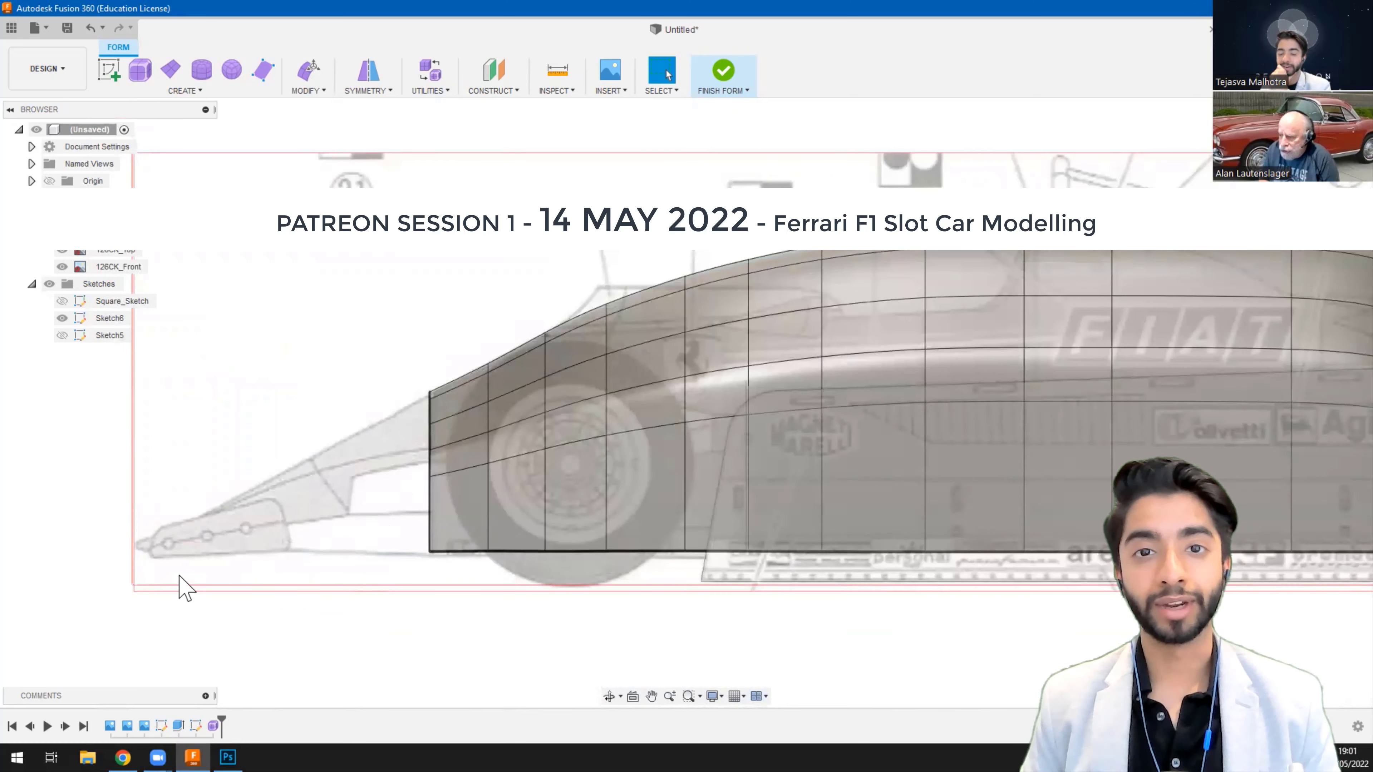
{"action": "mouse_move", "coordinate": [123, 756]}
{"action": "left_click", "coordinate": [143, 721]}
{"action": "scroll", "coordinate": [811, 422], "scroll_direction": "right", "scroll_amount": 1}
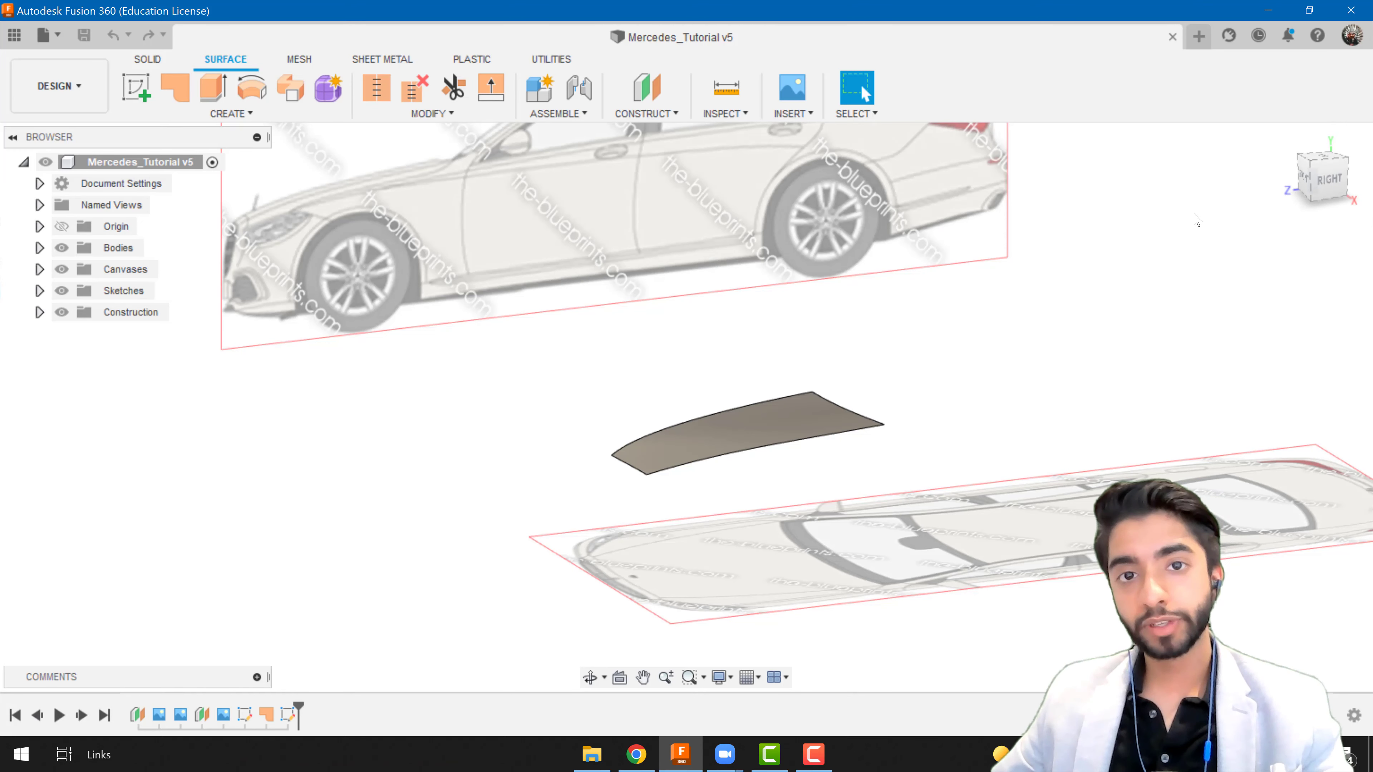
- Examine the bonnet surface patch in 3D and against the front-view blueprint of the car
{"action": "mouse_move", "coordinate": [770, 460]}
{"action": "middle_mouse_down", "text": "shift"}
{"action": "mouse_move", "coordinate": [907, 460]}
{"action": "mouse_move", "coordinate": [778, 463]}
{"action": "mouse_move", "coordinate": [788, 476]}
{"action": "middle_mouse_up", "text": "shift"}
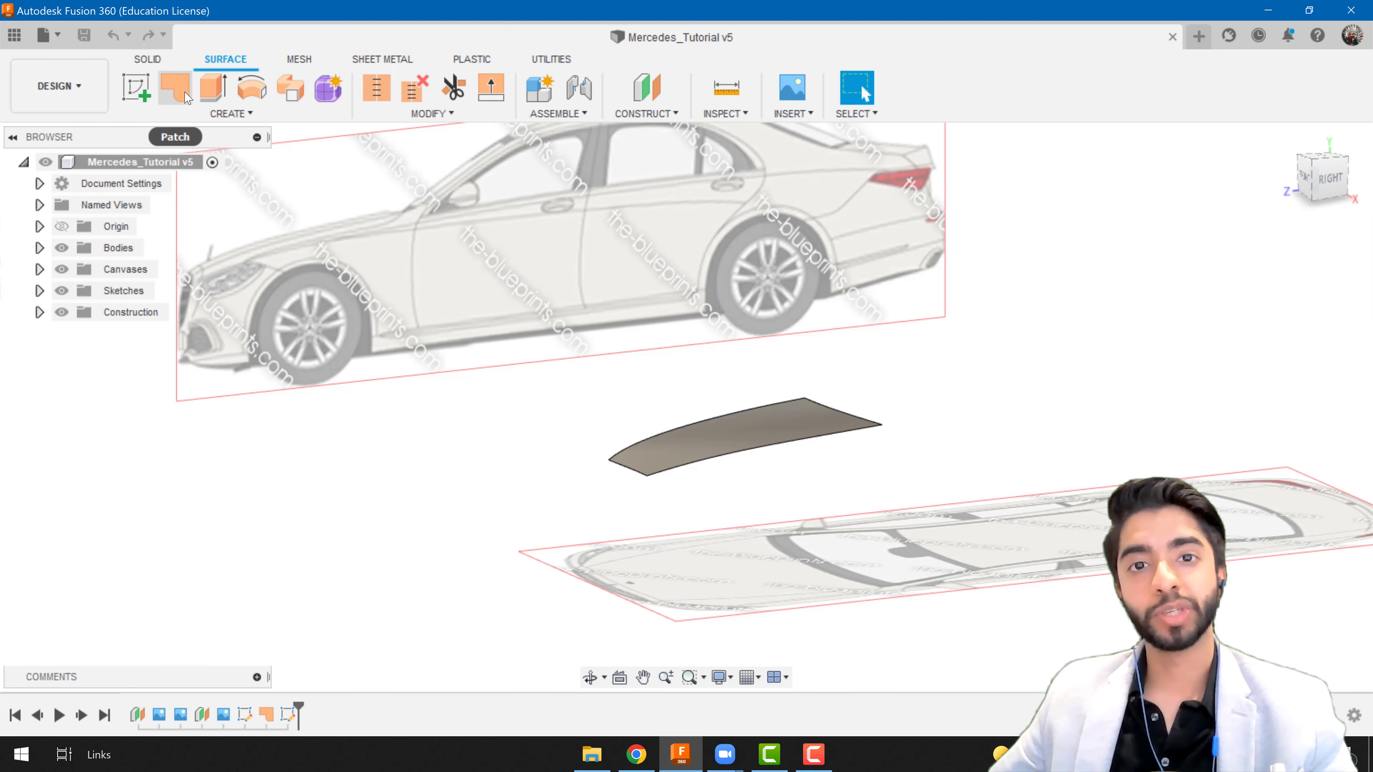
{"action": "scroll", "coordinate": [745, 438], "scroll_direction": "up", "scroll_amount": 4}
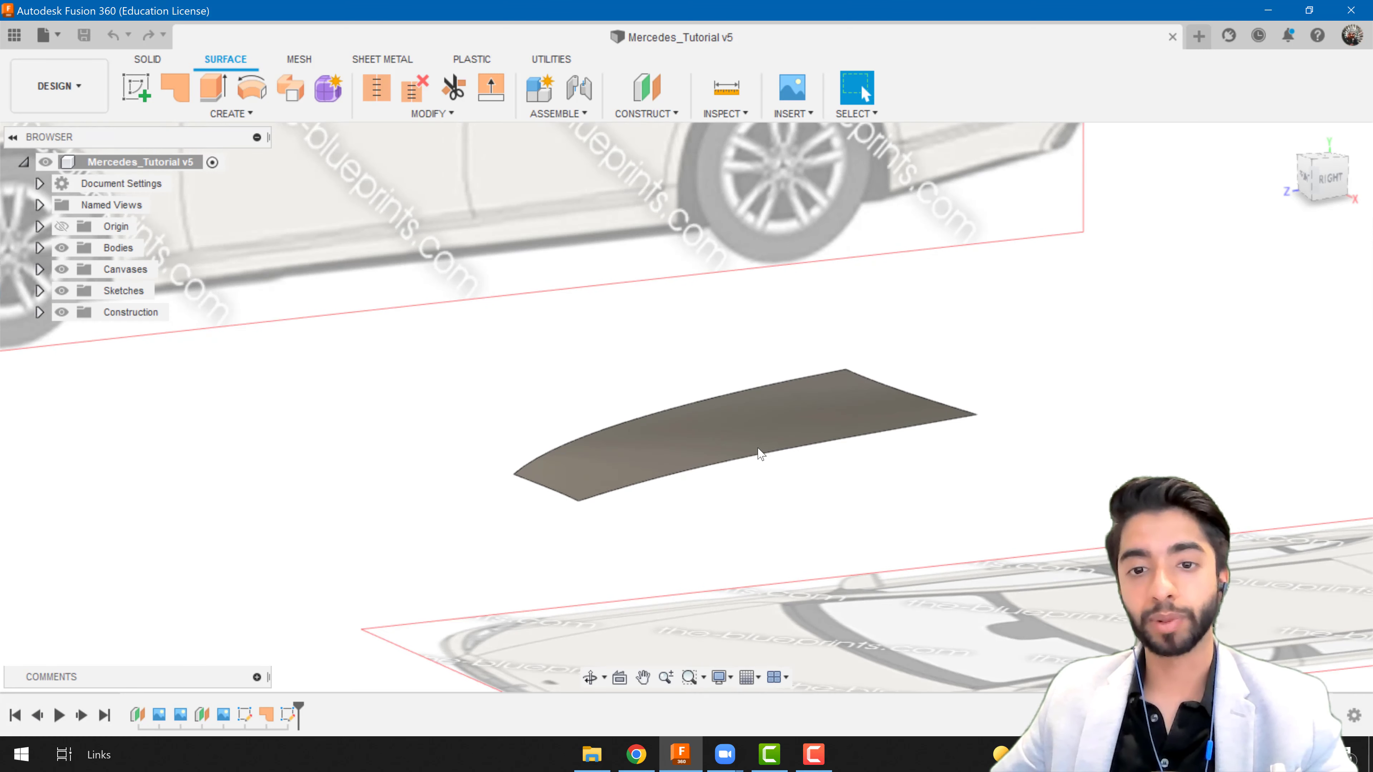
{"action": "middle_click_drag", "start_coordinate": [761, 455], "coordinate": [838, 452], "text": "shift"}
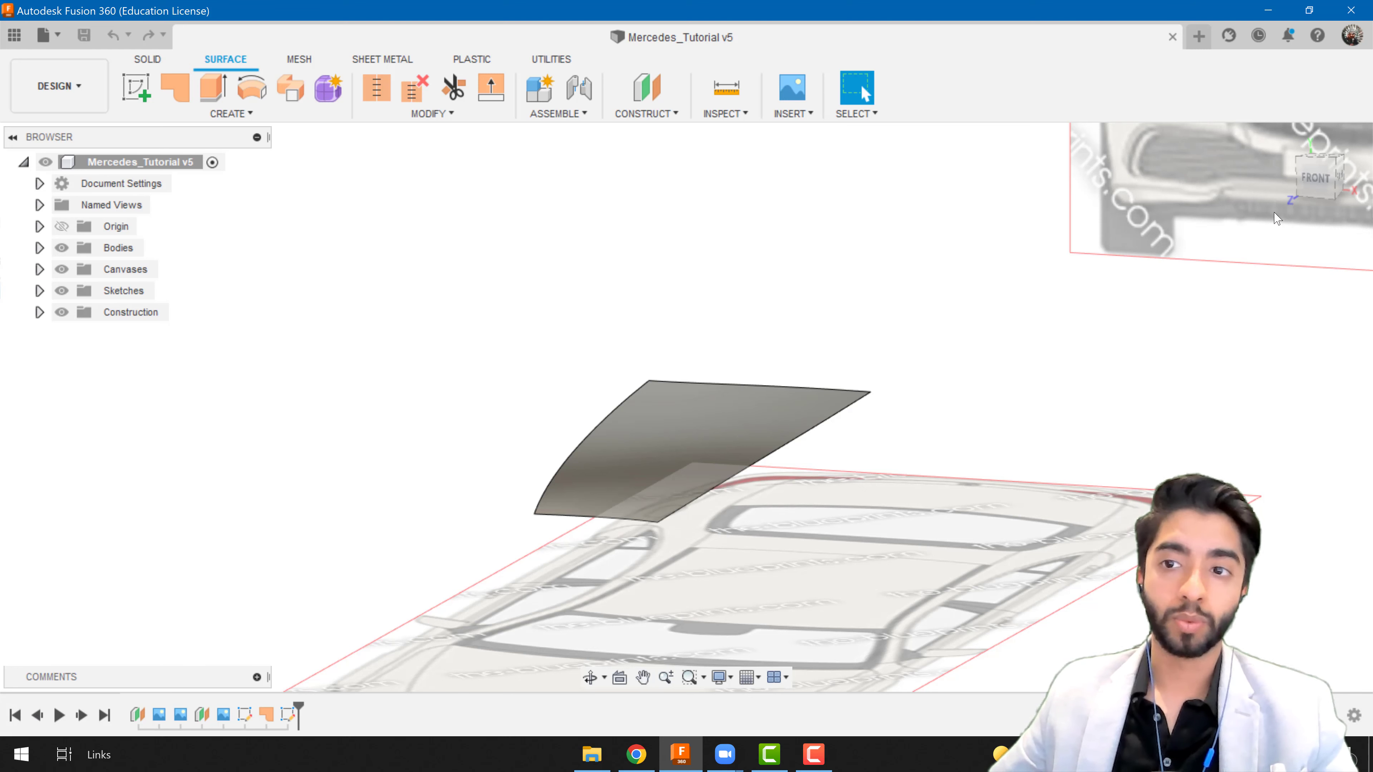
{"action": "scroll", "coordinate": [925, 402], "scroll_direction": "down", "scroll_amount": 5}
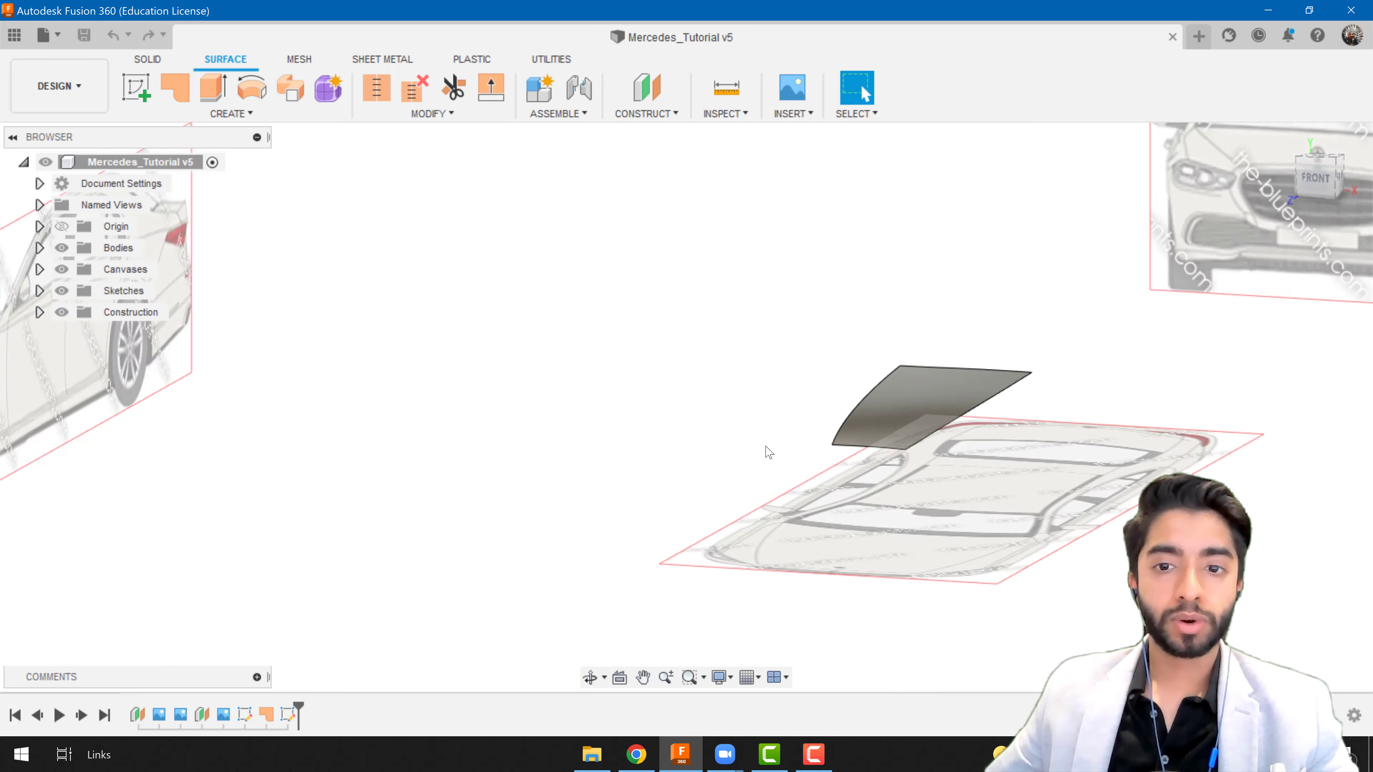
{"action": "left_click", "coordinate": [1316, 177]}
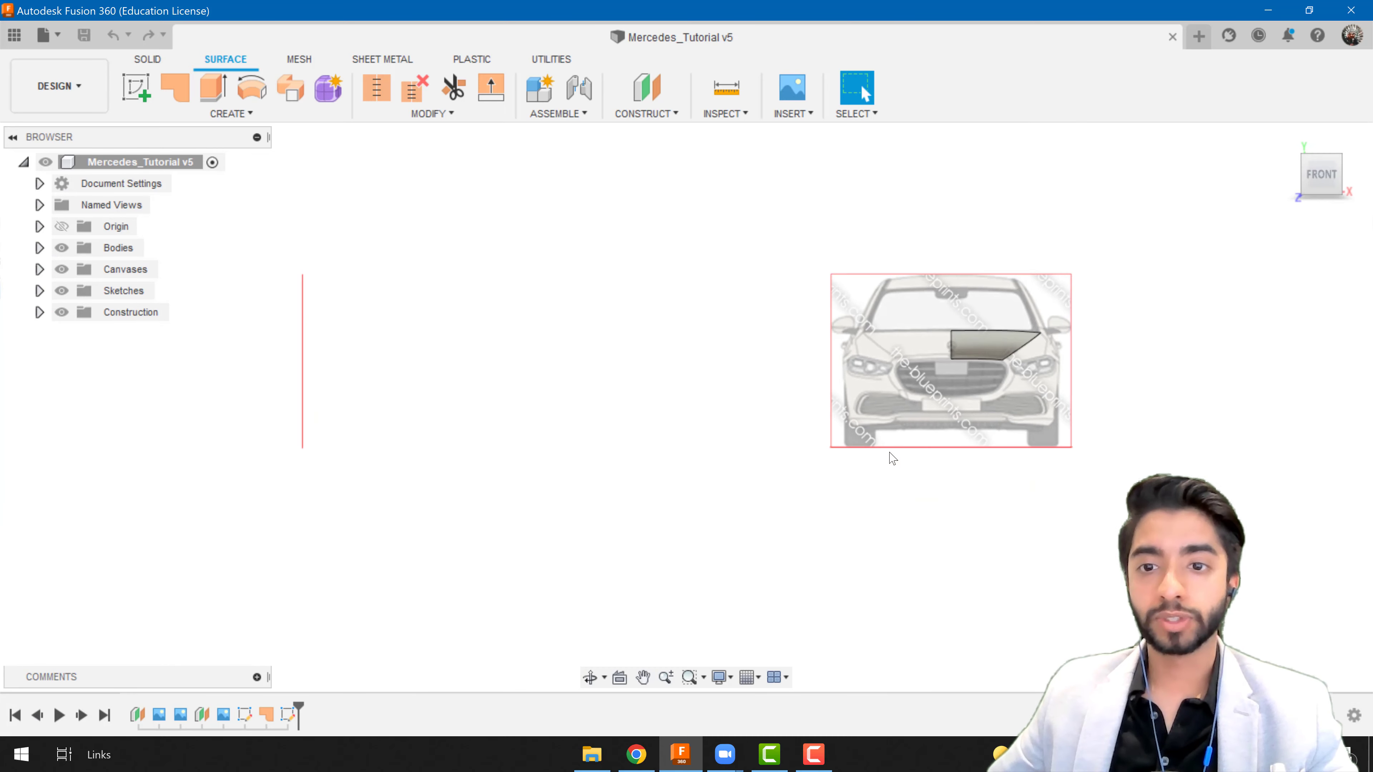
{"action": "scroll", "coordinate": [913, 407], "scroll_direction": "up", "scroll_amount": 10}
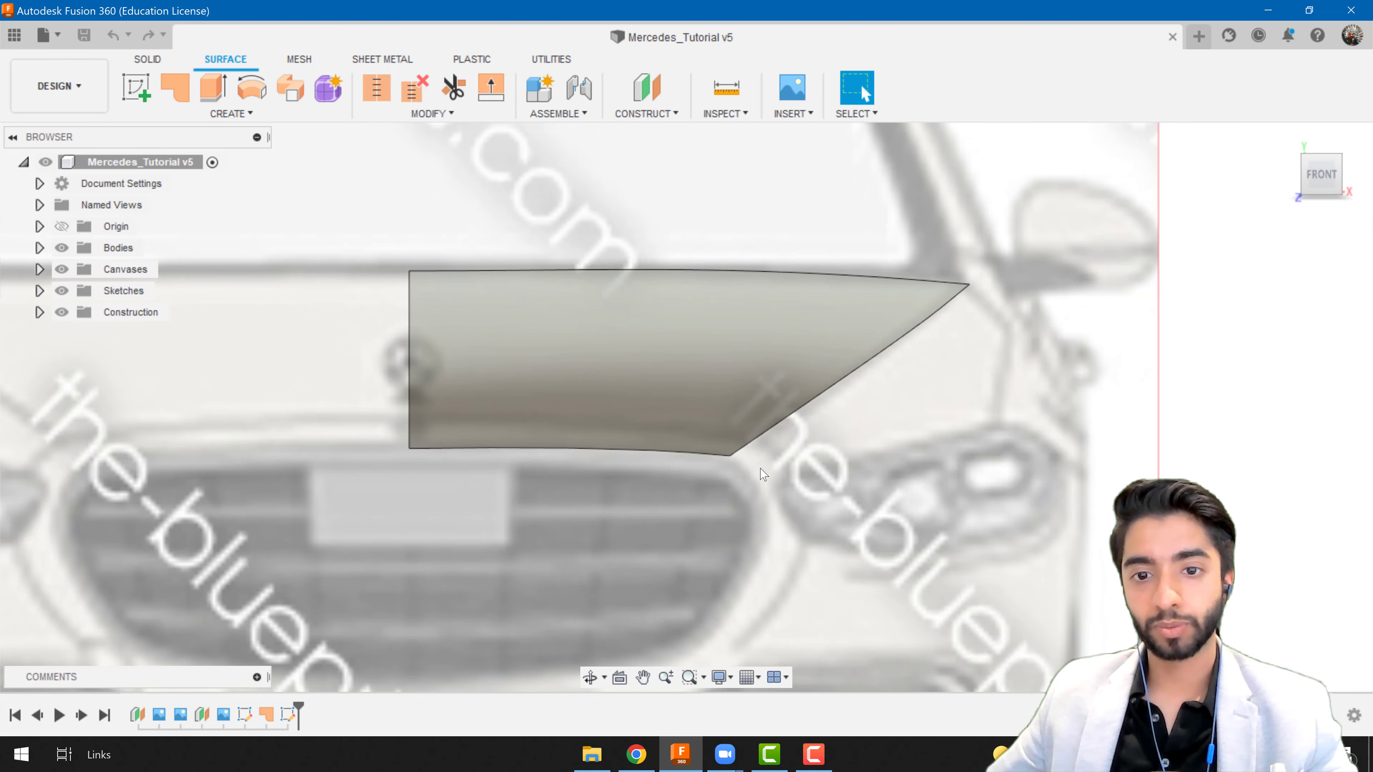
{"action": "scroll", "coordinate": [952, 351], "scroll_direction": "down", "scroll_amount": 4}
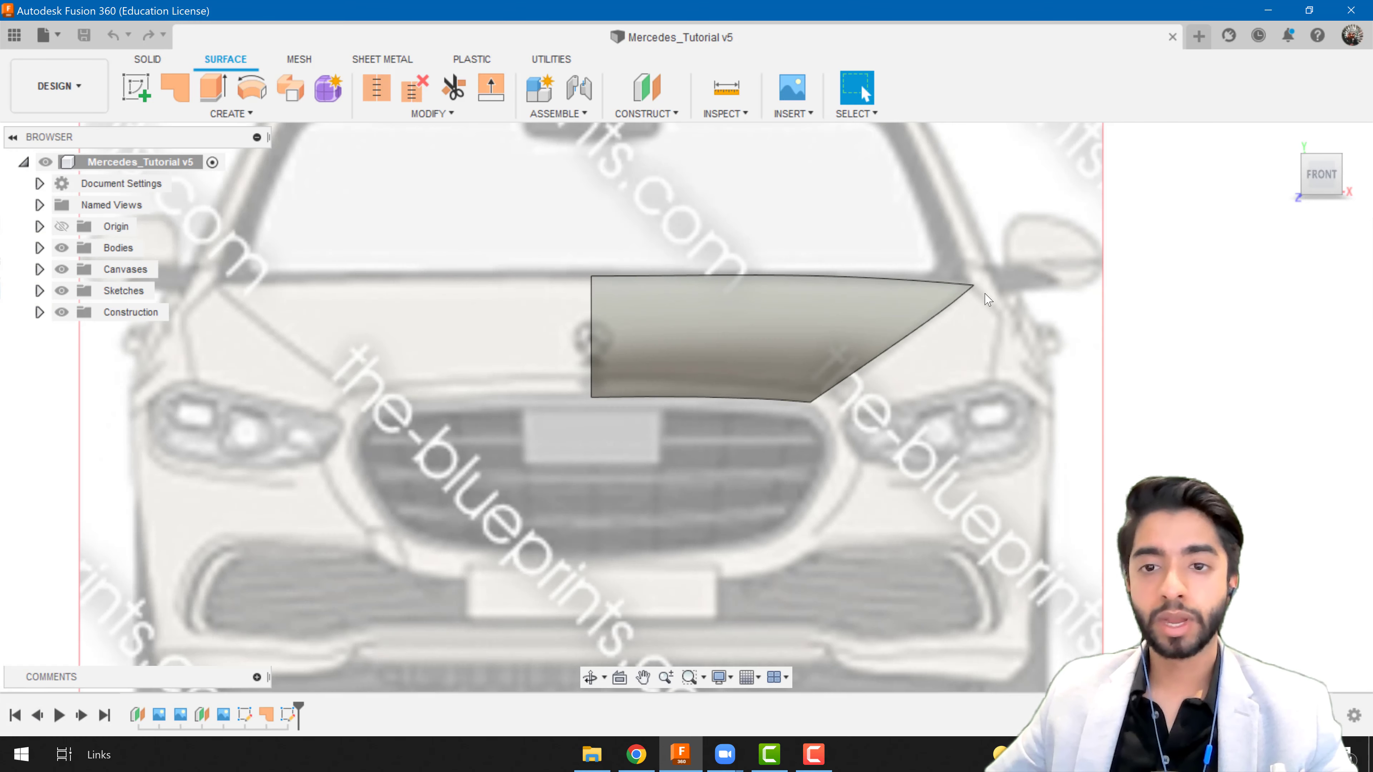
{"action": "scroll", "coordinate": [989, 304], "scroll_direction": "up", "scroll_amount": 3}
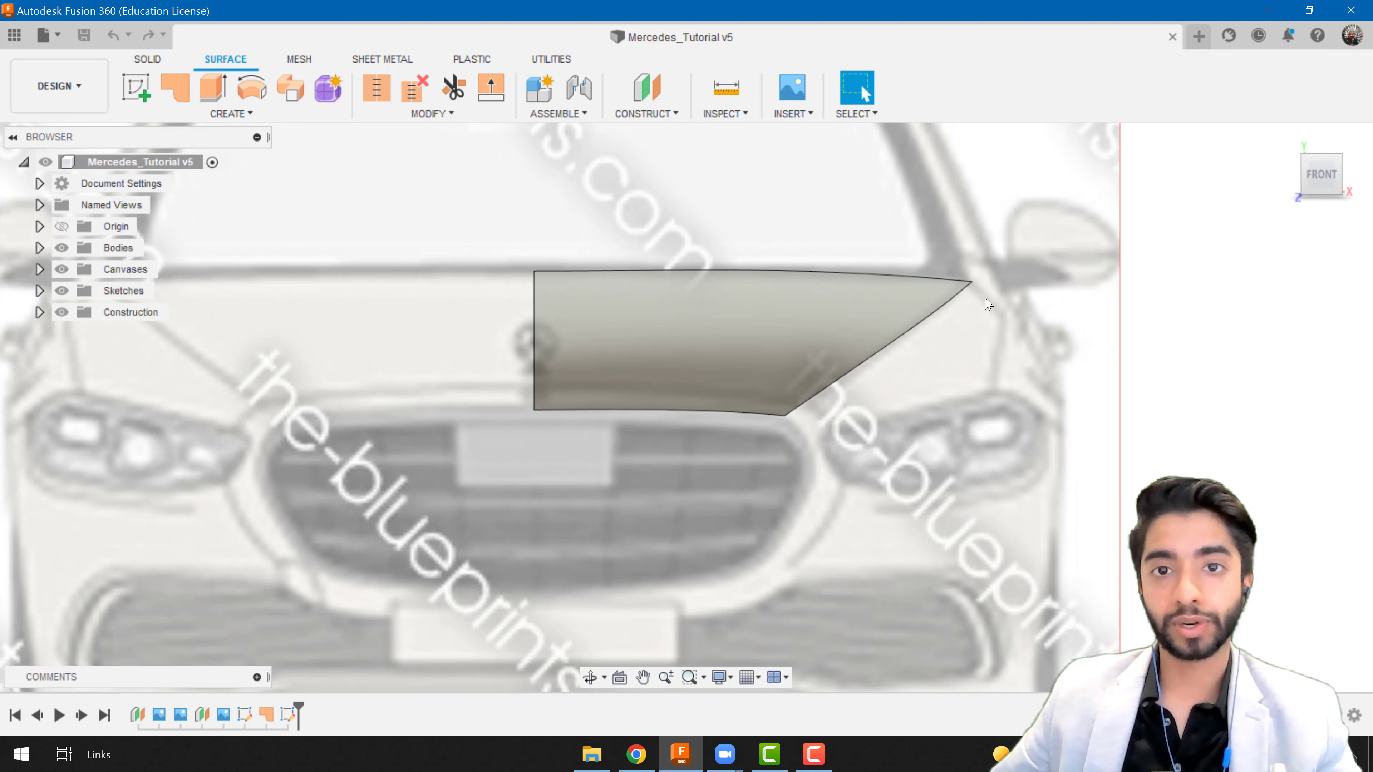
{"action": "scroll", "coordinate": [989, 306], "scroll_direction": "down", "scroll_amount": 2}
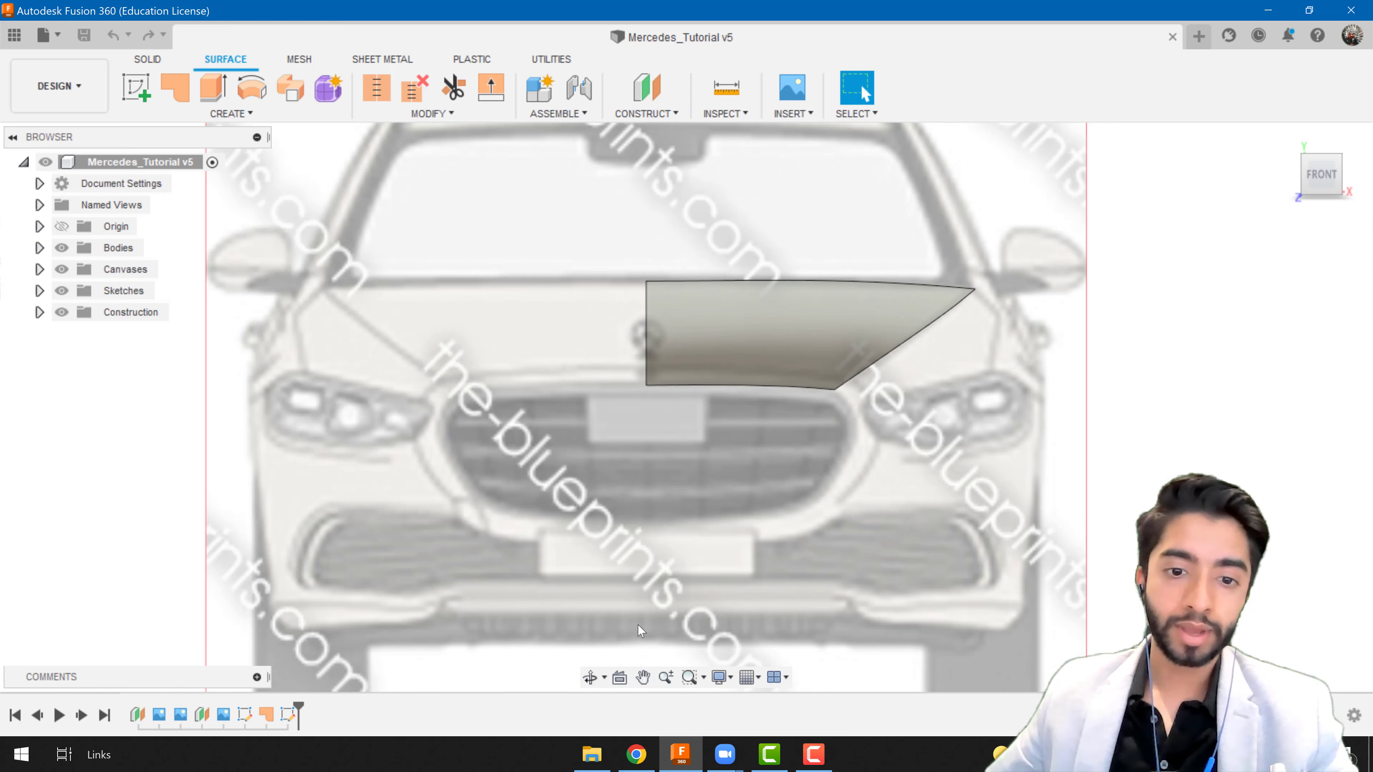
- Switch to the browser and examine the bonnet, headlight and grille in the Mercedes S-Class reference photo
{"action": "left_click", "coordinate": [643, 670]}
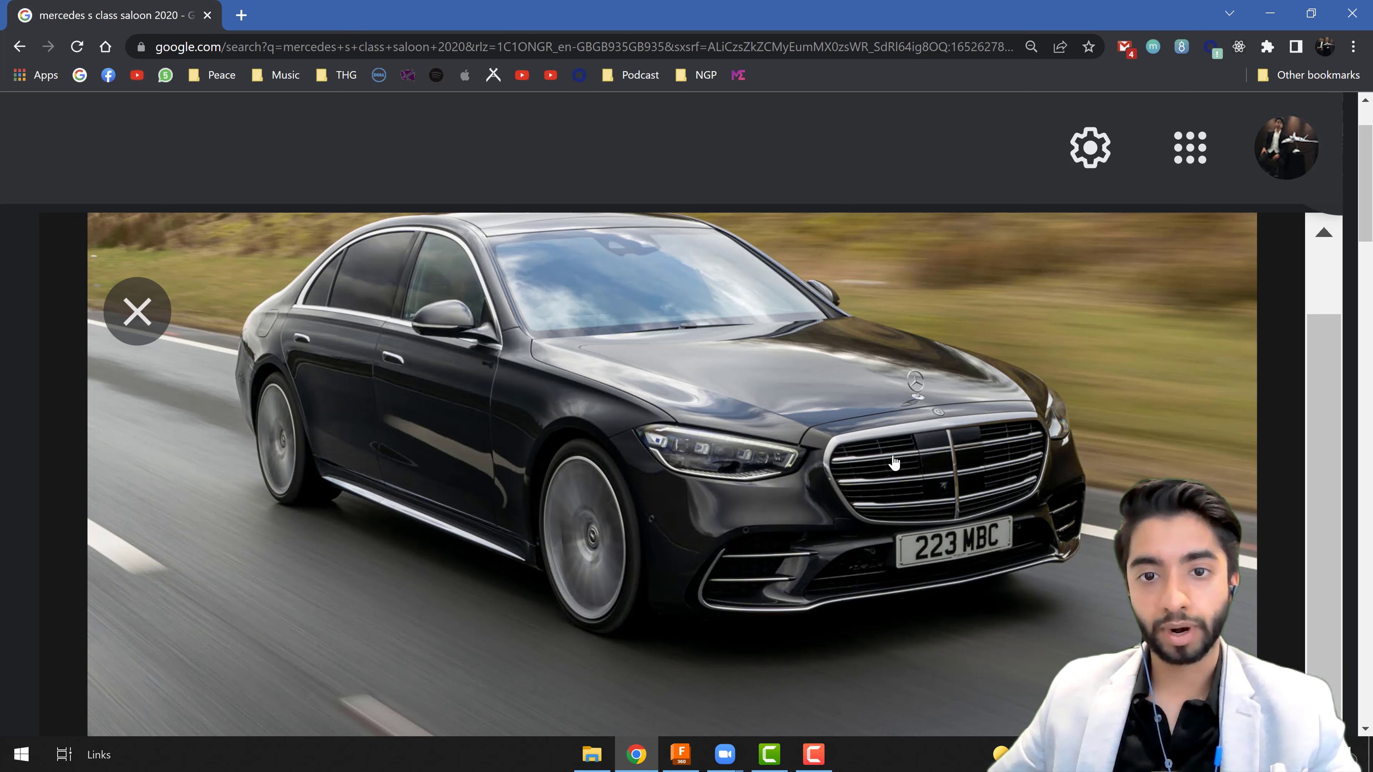
{"action": "scroll", "coordinate": [895, 461], "scroll_direction": "down", "scroll_amount": 1}
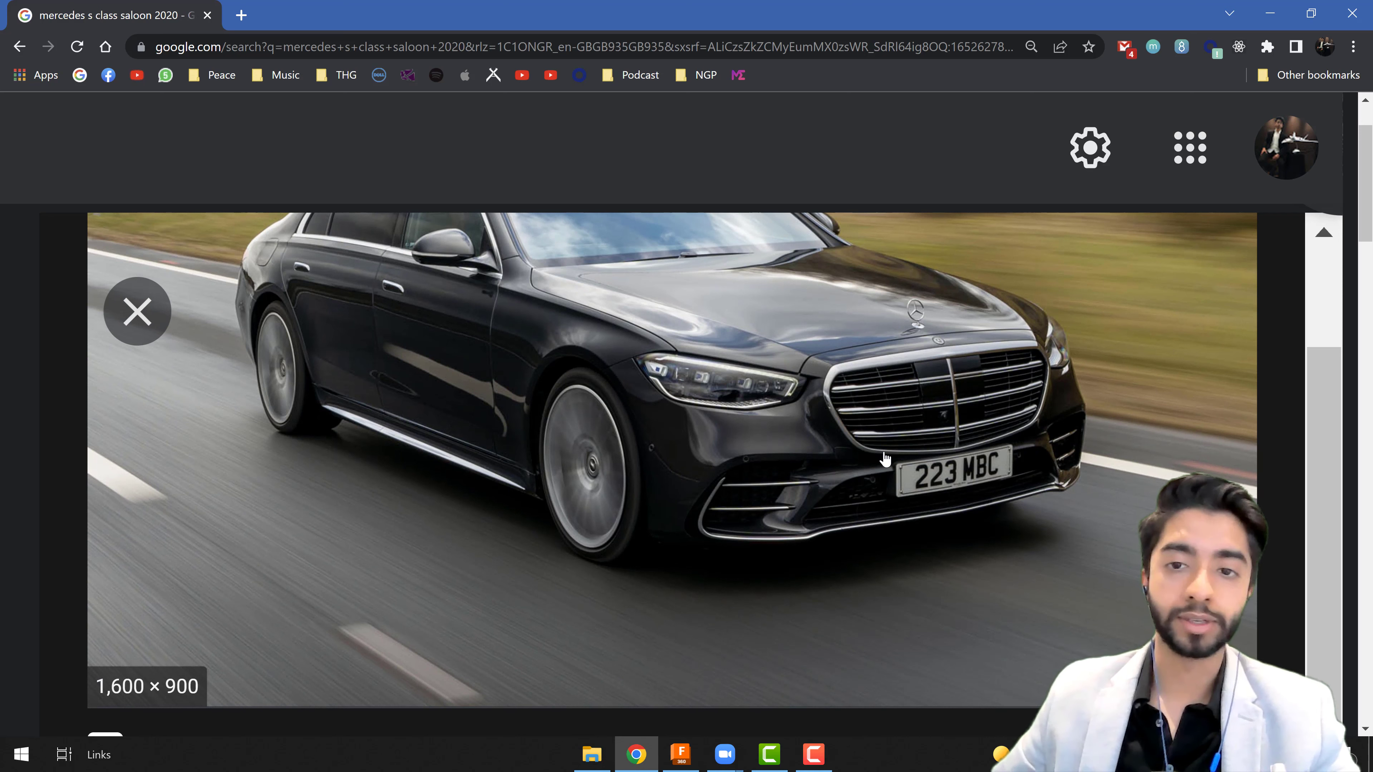
{"action": "scroll", "coordinate": [884, 459], "scroll_direction": "up", "scroll_amount": 2}
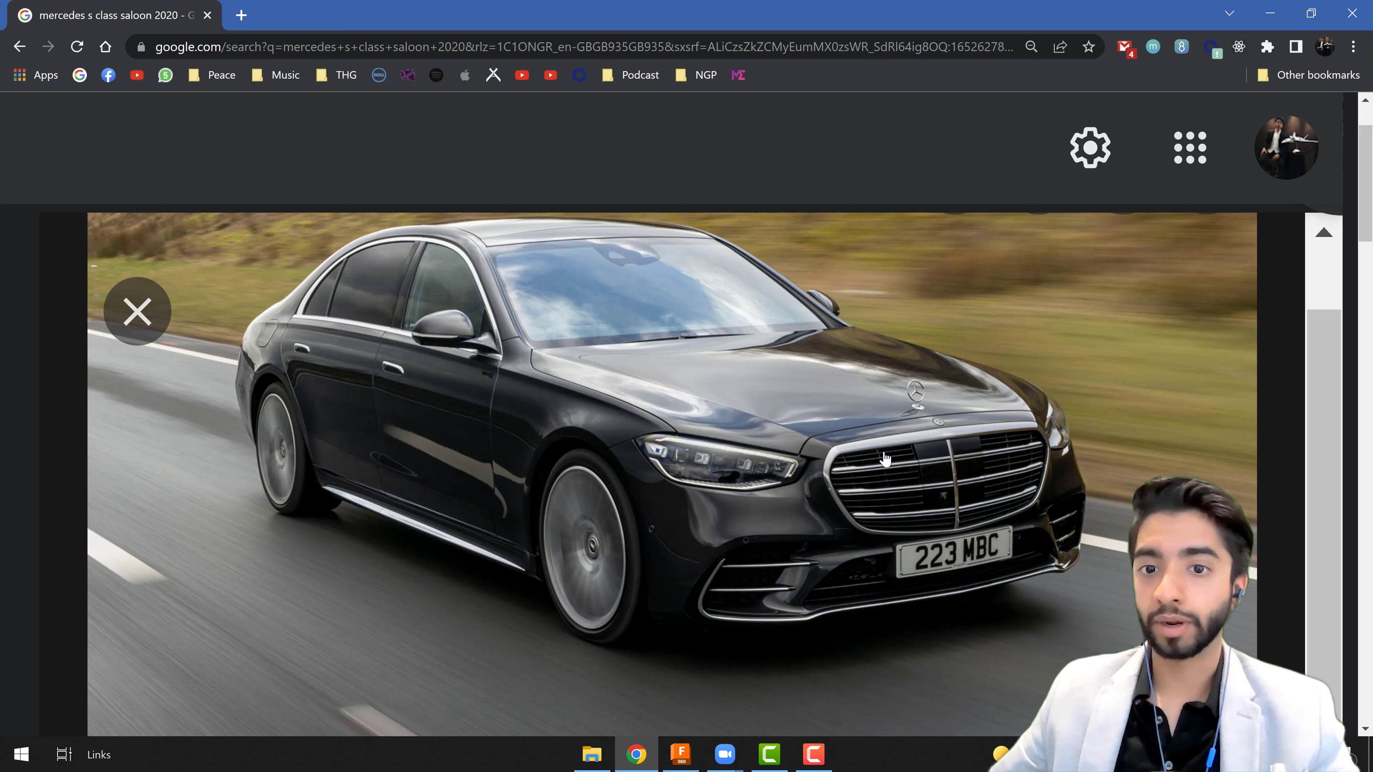
{"action": "scroll", "coordinate": [914, 398], "scroll_direction": "up", "scroll_amount": 3, "text": "ctrl"}
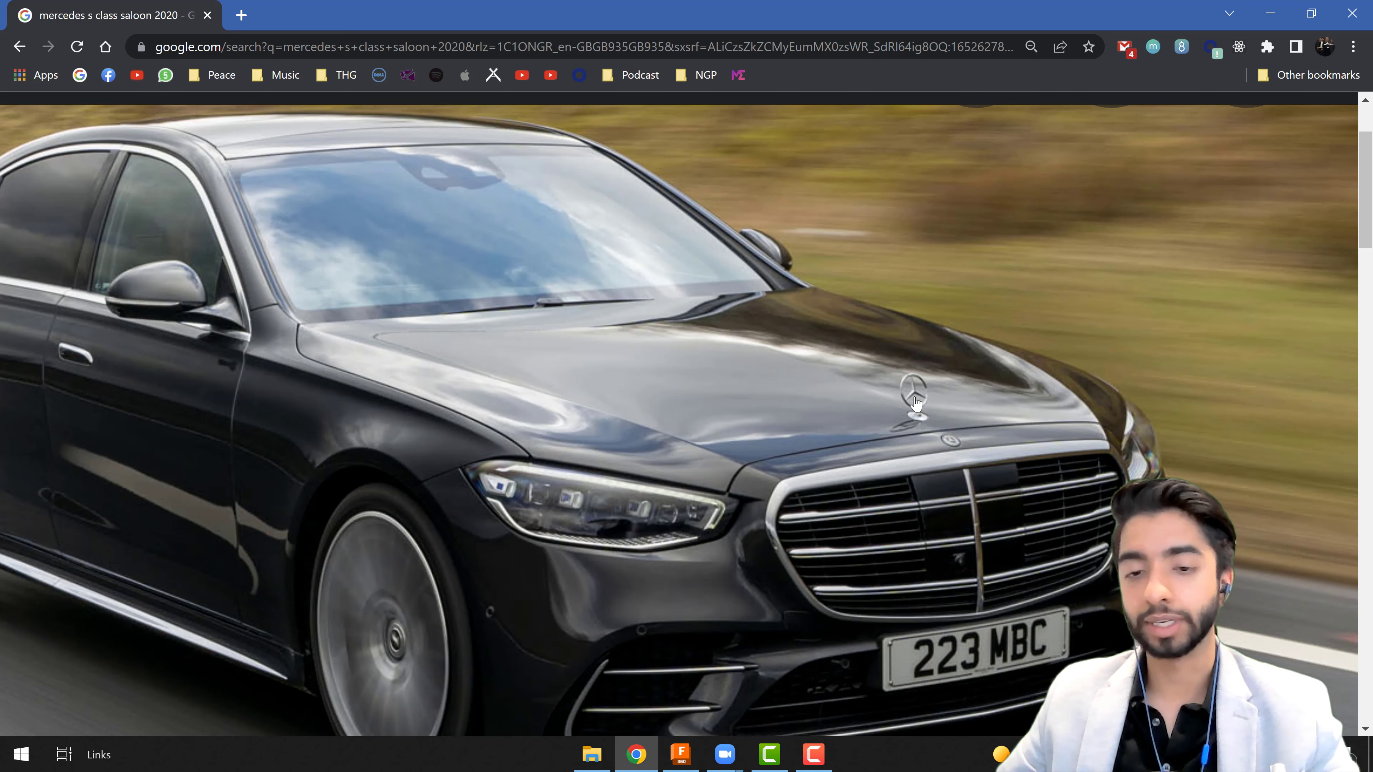
{"action": "scroll", "coordinate": [915, 403], "scroll_direction": "down", "scroll_amount": 3}
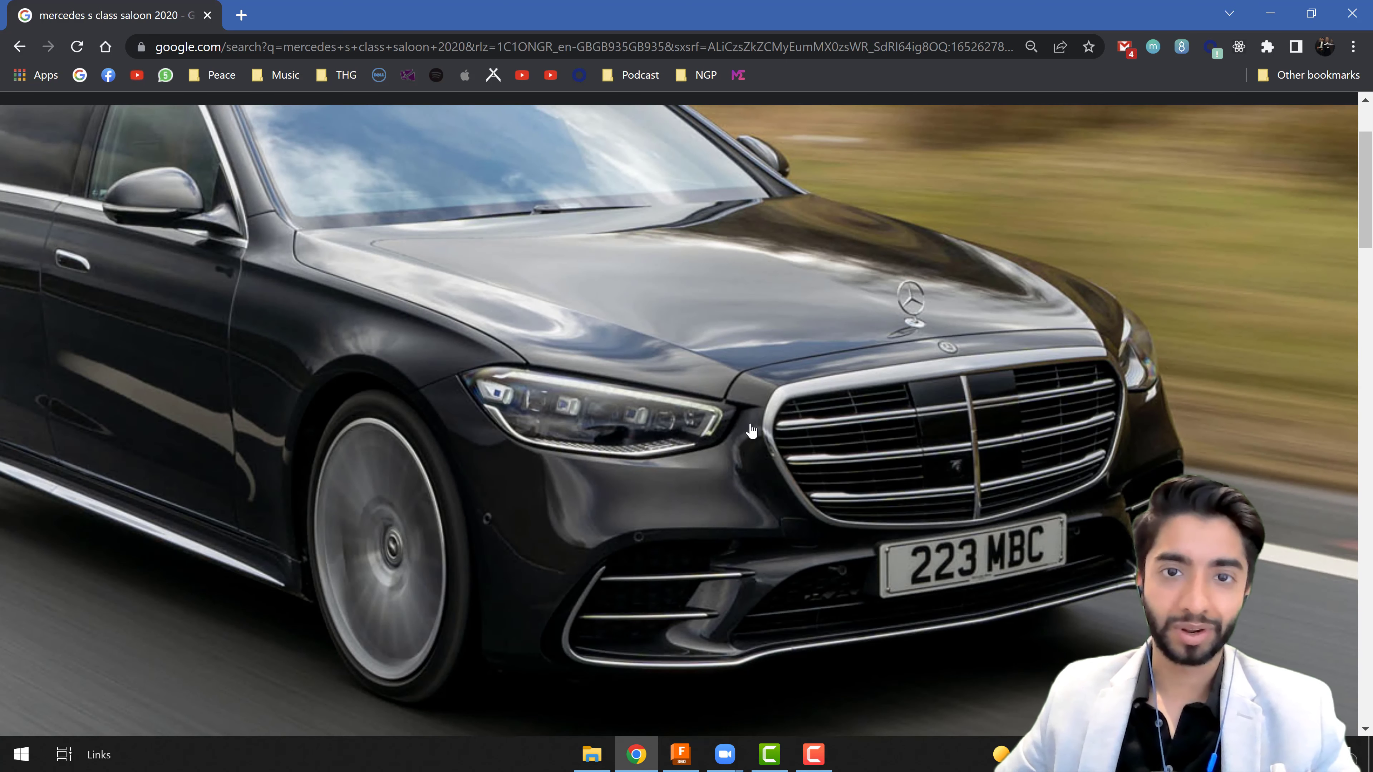
- Return to Fusion 360 and start a new sketch on the front origin plane
{"action": "mouse_move", "coordinate": [693, 768]}
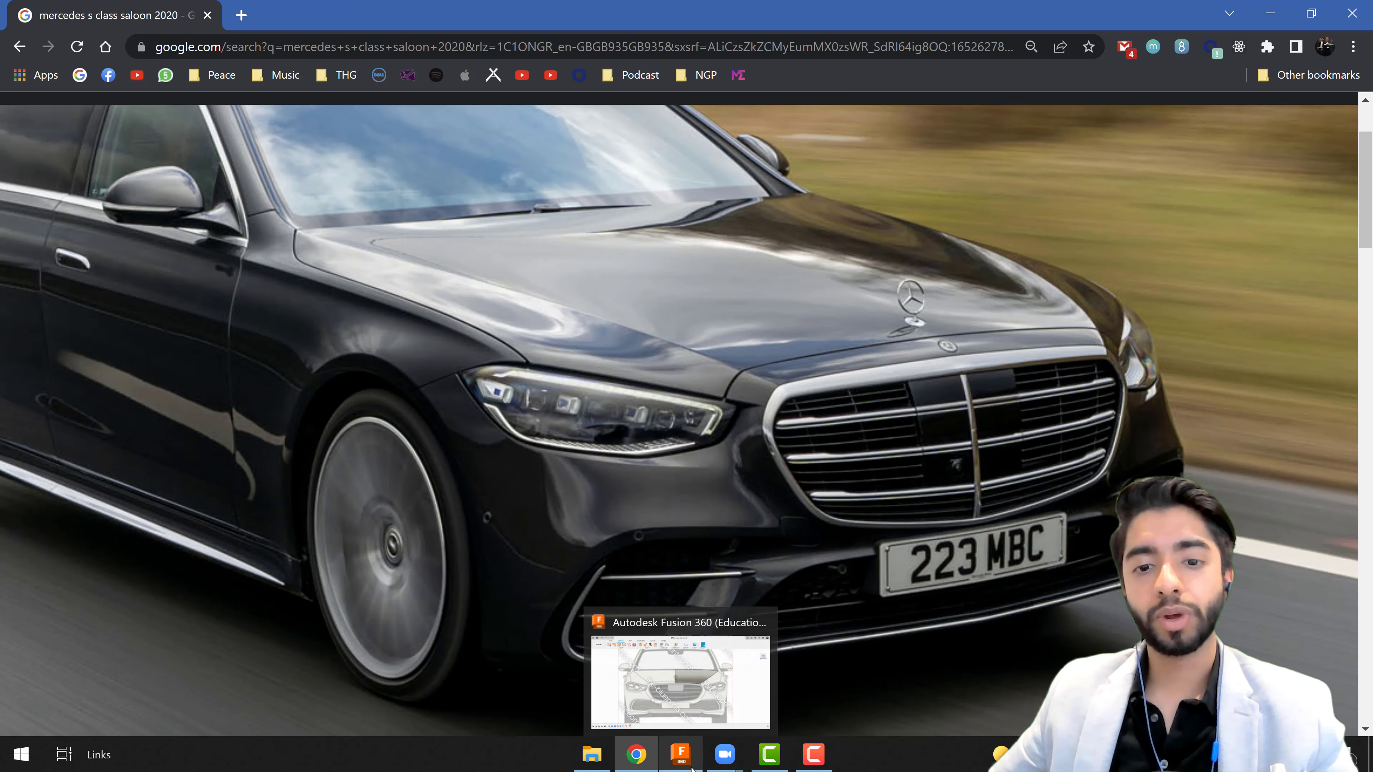
{"action": "left_click", "coordinate": [702, 638]}
{"action": "scroll", "coordinate": [675, 451], "scroll_direction": "up", "scroll_amount": 2}
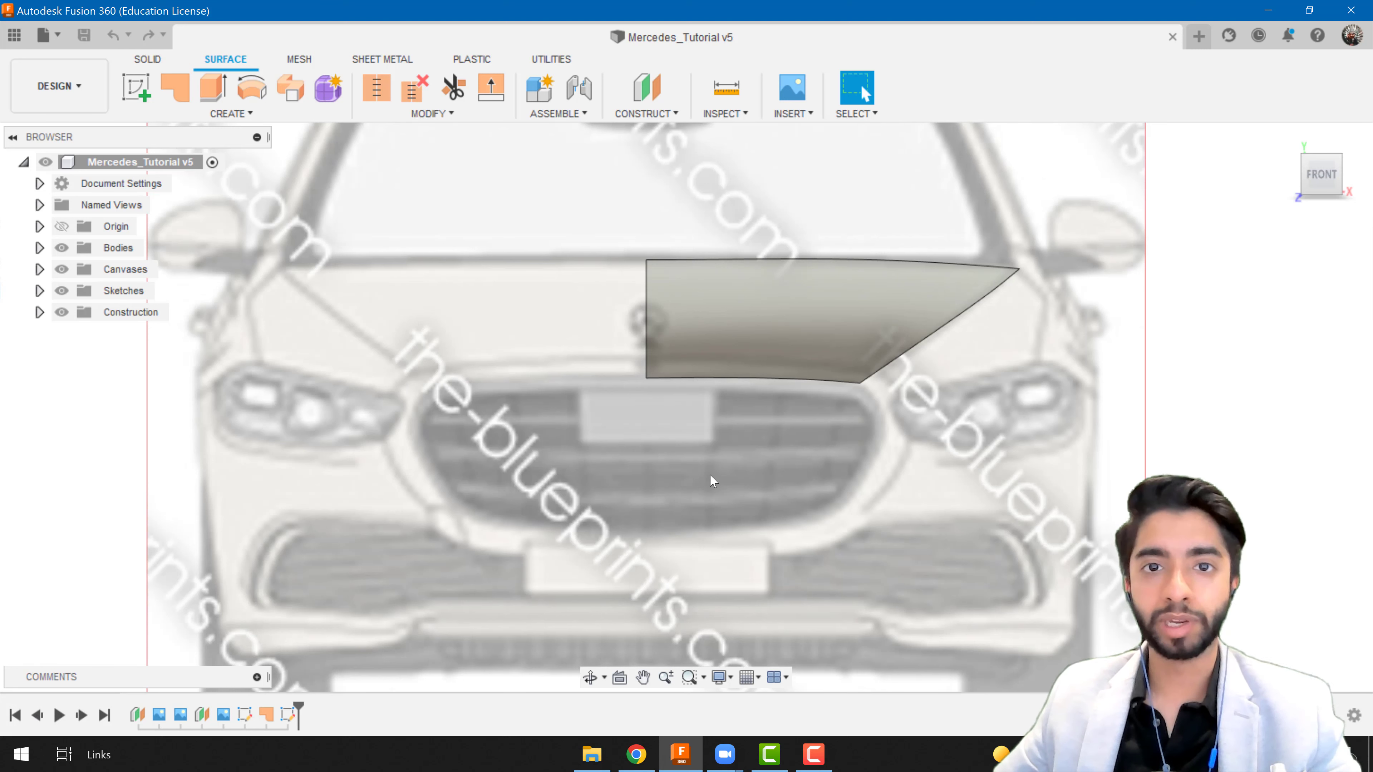
{"action": "left_click", "coordinate": [136, 86]}
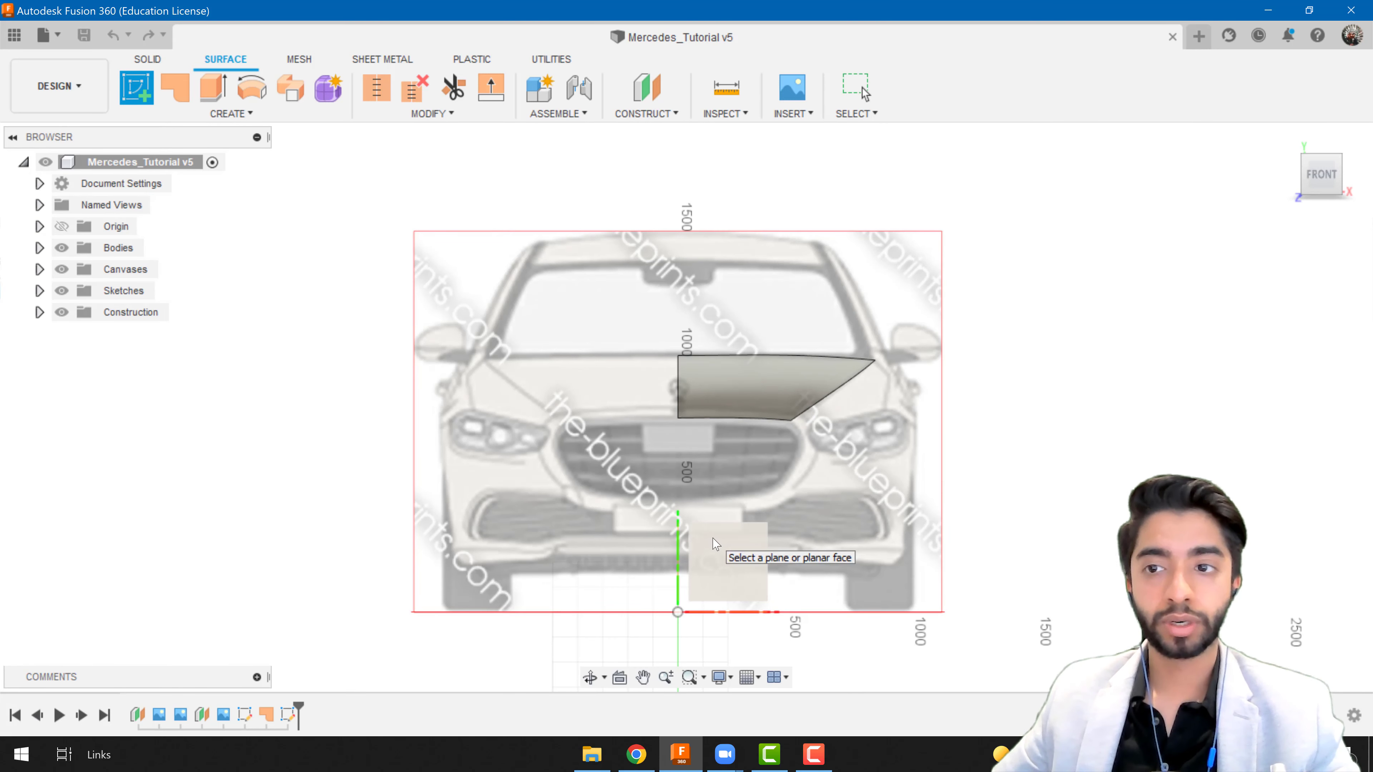
{"action": "left_click", "coordinate": [719, 552]}
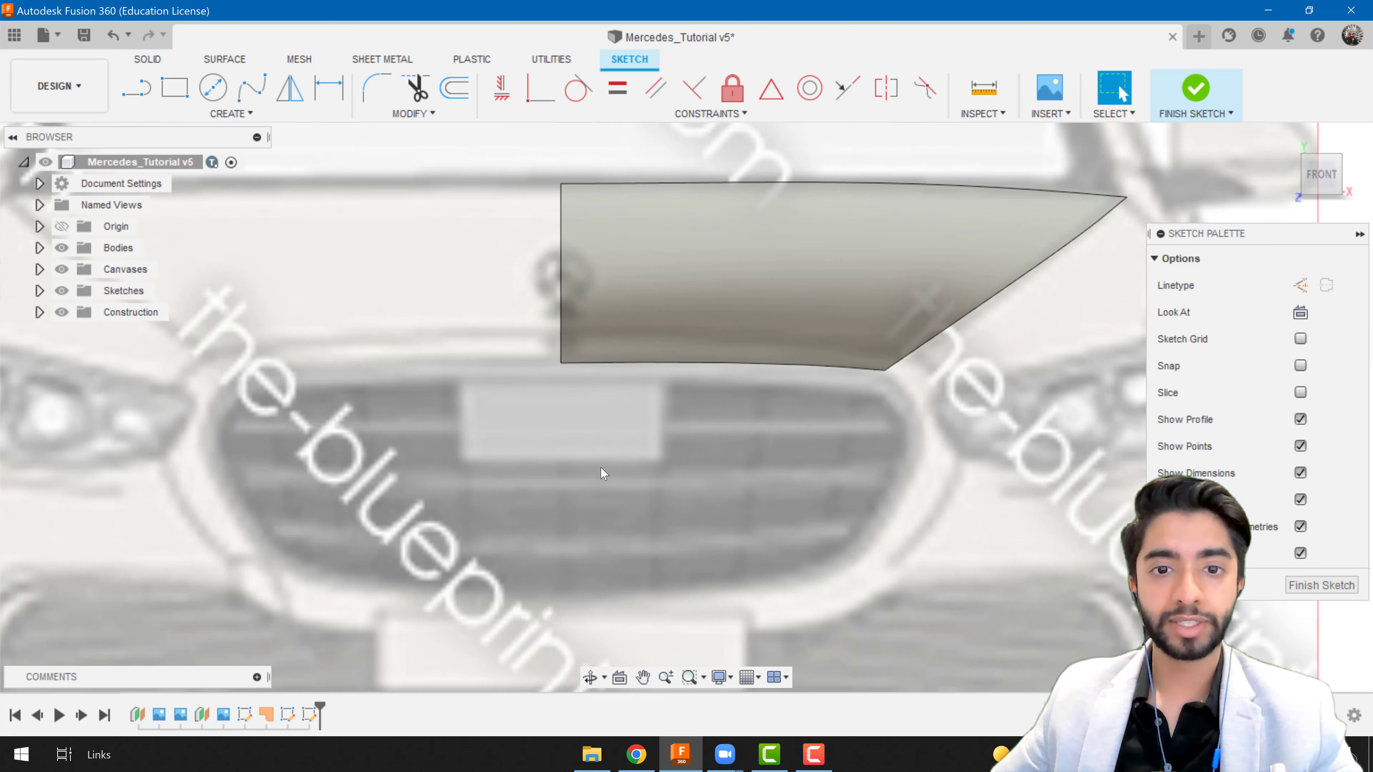
- Draw a horizontal line from the centreline just above the bonnet's front edge to near the grille's upper outer corner
{"action": "left_click", "coordinate": [136, 88]}
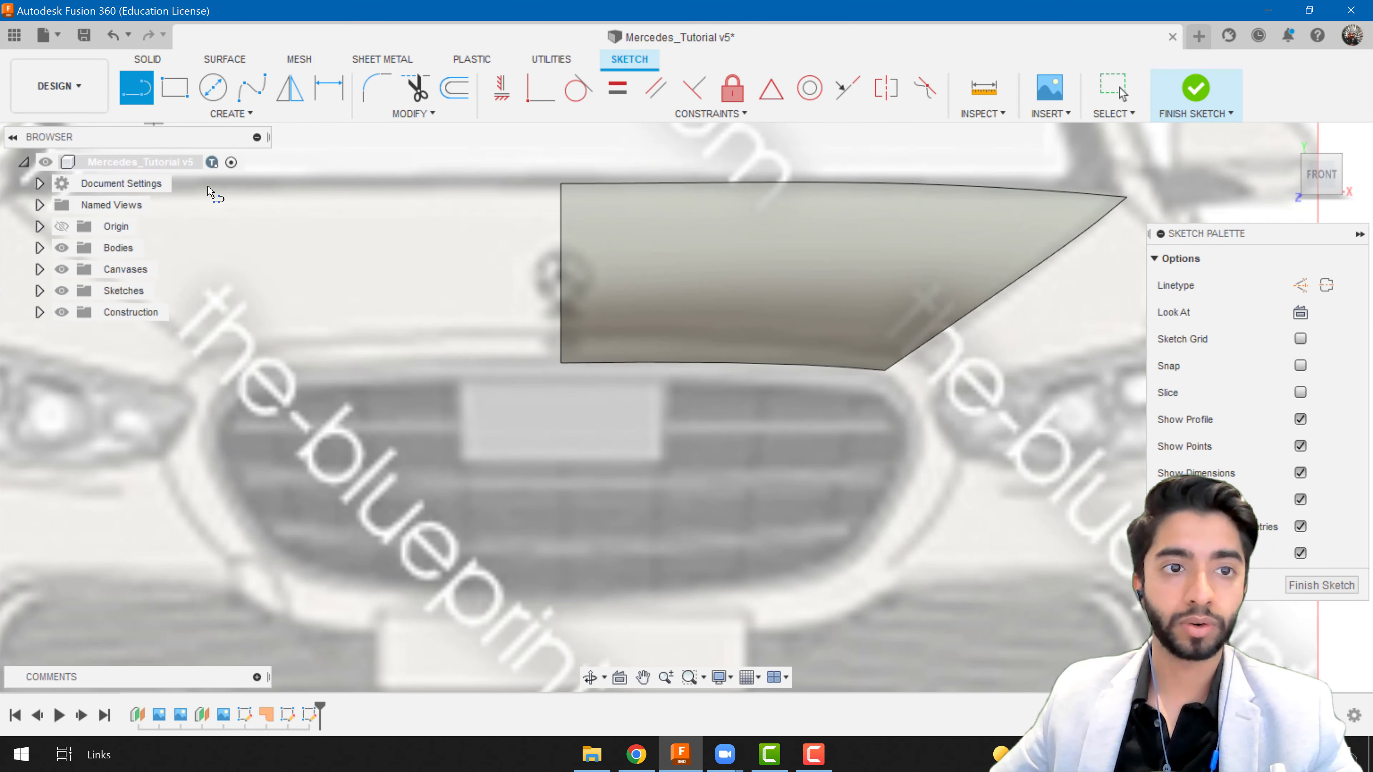
{"action": "scroll", "coordinate": [399, 276], "scroll_direction": "up", "scroll_amount": 2}
{"action": "scroll", "coordinate": [481, 311], "scroll_direction": "up", "scroll_amount": 4}
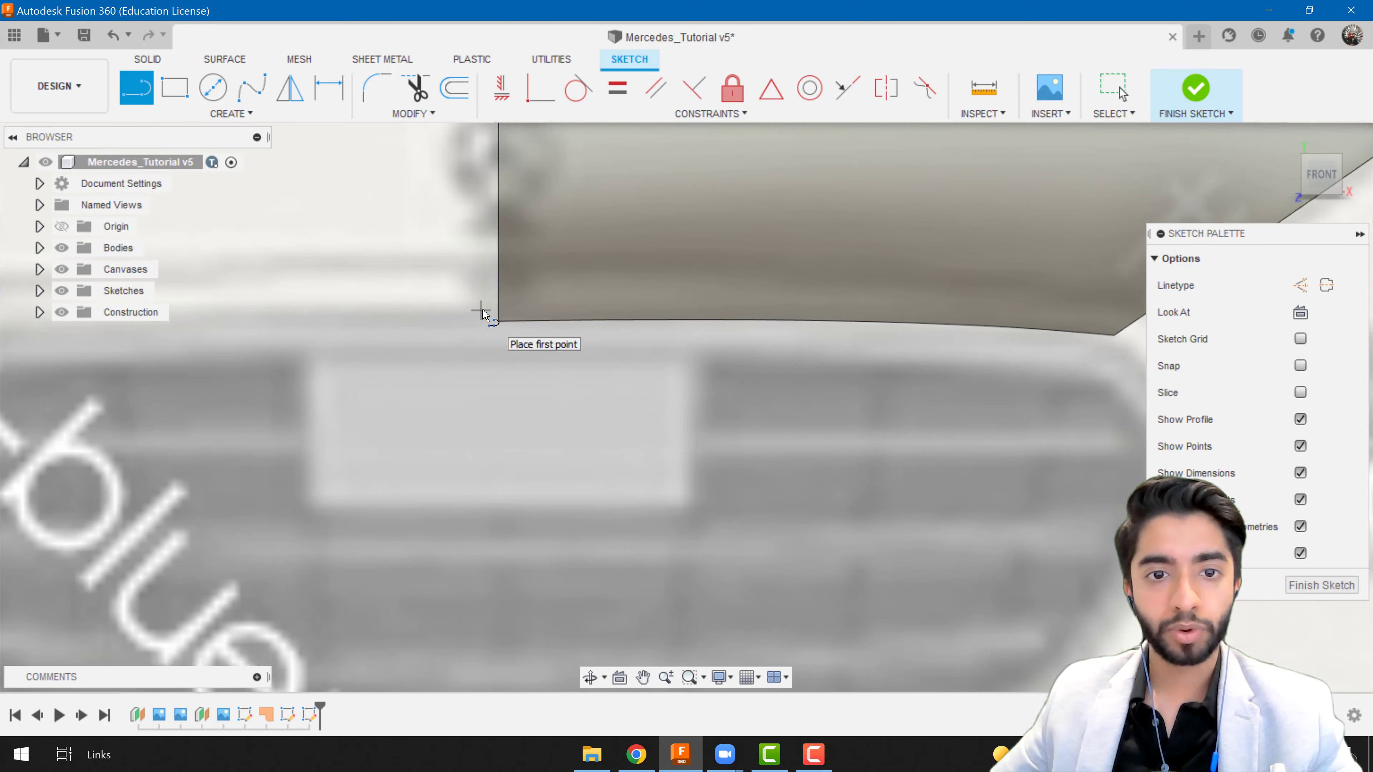
{"action": "scroll", "coordinate": [487, 311], "scroll_direction": "up", "scroll_amount": 2}
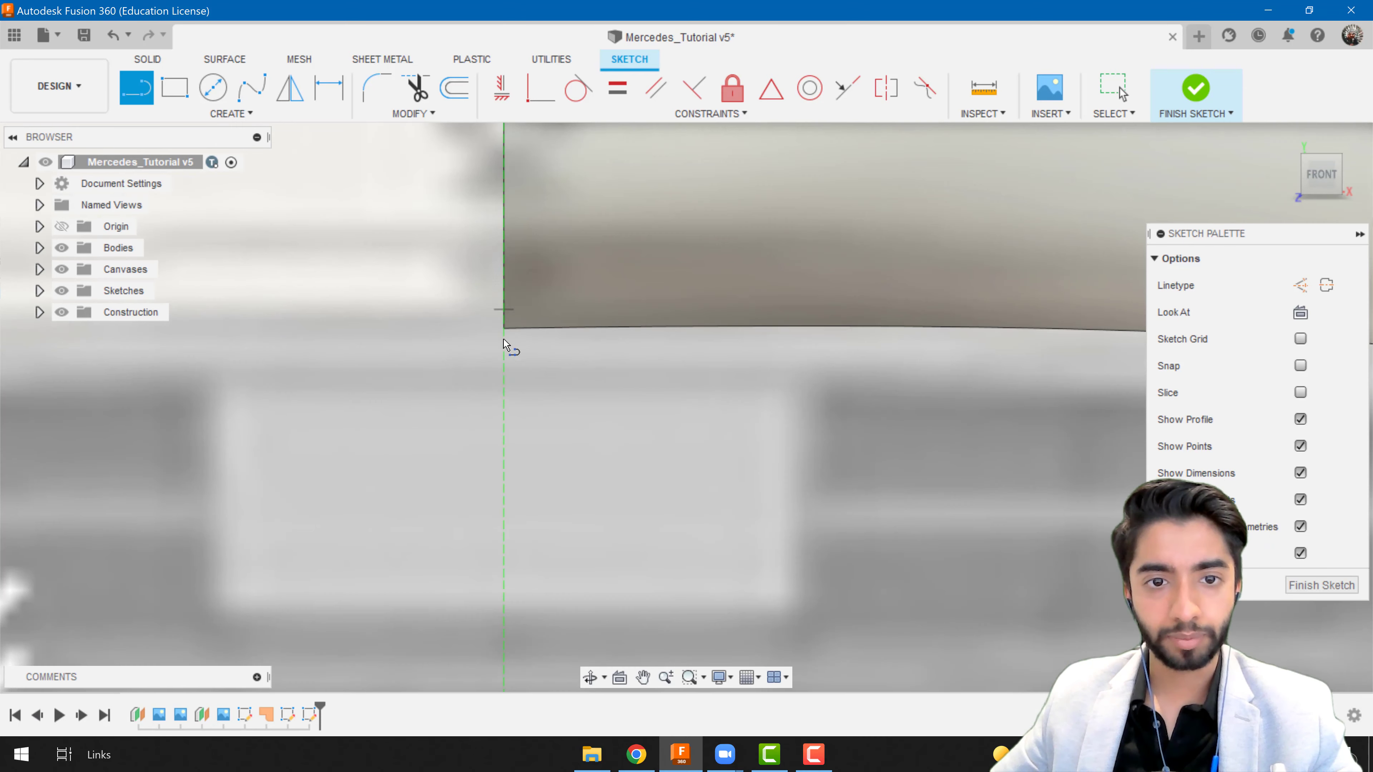
{"action": "scroll", "coordinate": [506, 346], "scroll_direction": "down", "scroll_amount": 5}
{"action": "scroll", "coordinate": [514, 487], "scroll_direction": "up", "scroll_amount": 2}
{"action": "scroll", "coordinate": [513, 495], "scroll_direction": "down", "scroll_amount": 2}
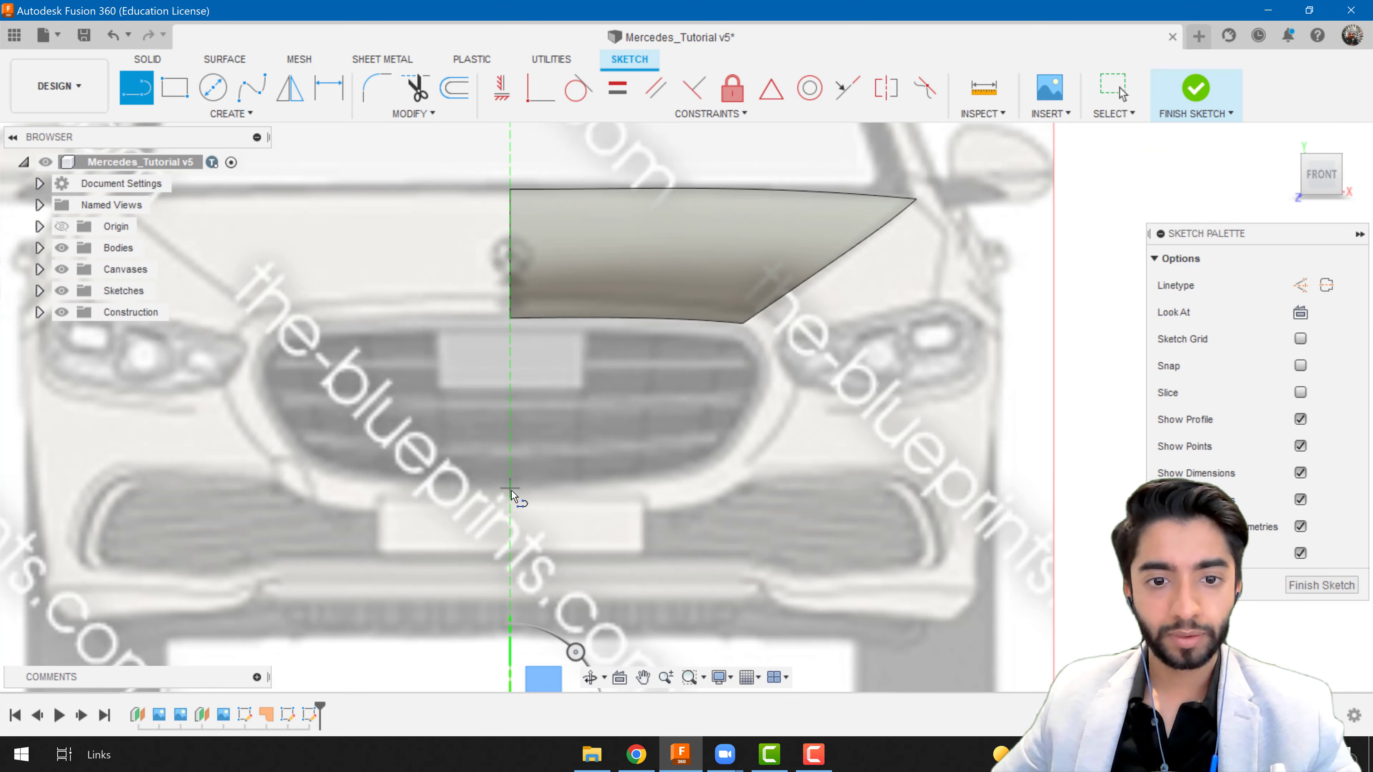
{"action": "scroll", "coordinate": [512, 495], "scroll_direction": "down", "scroll_amount": 2}
{"action": "scroll", "coordinate": [445, 433], "scroll_direction": "up", "scroll_amount": 4}
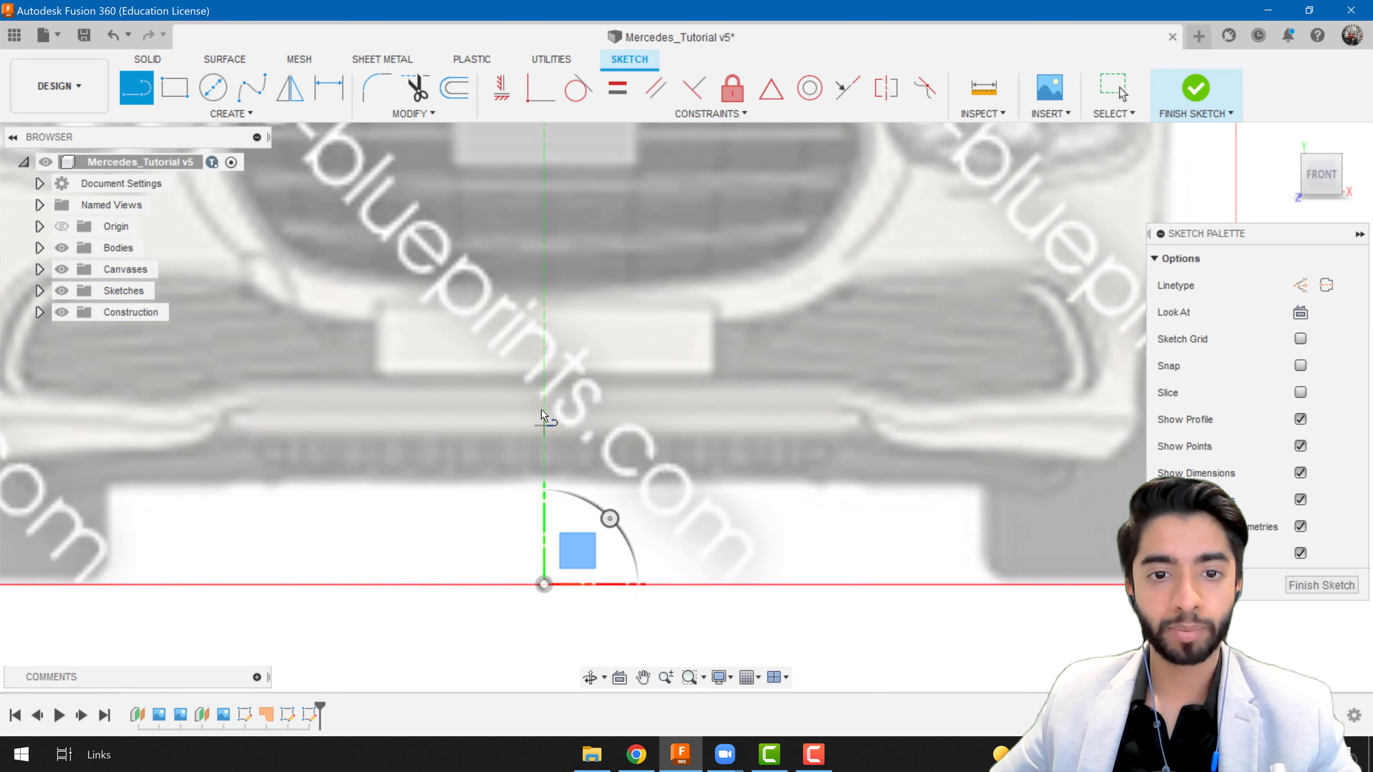
{"action": "scroll", "coordinate": [538, 376], "scroll_direction": "down", "scroll_amount": 3}
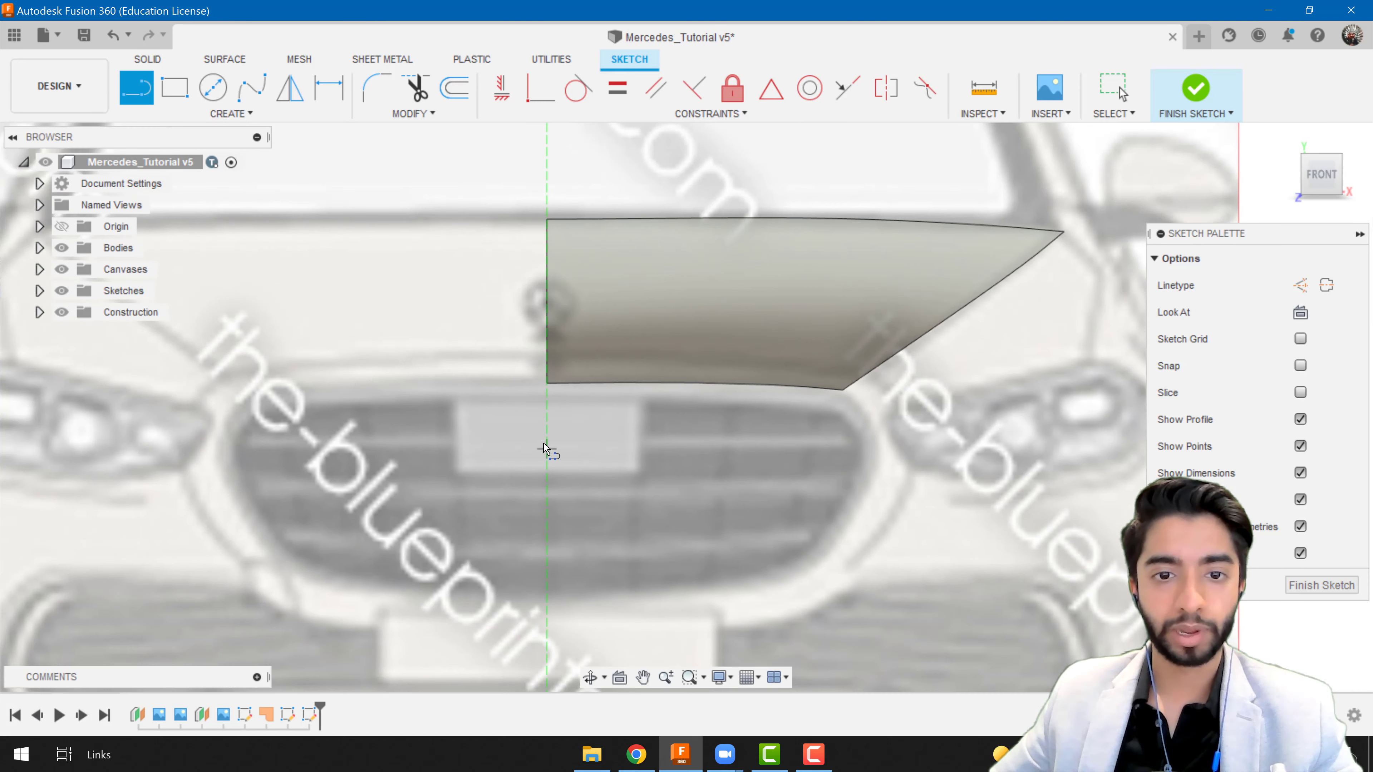
{"action": "scroll", "coordinate": [546, 385], "scroll_direction": "up", "scroll_amount": 3}
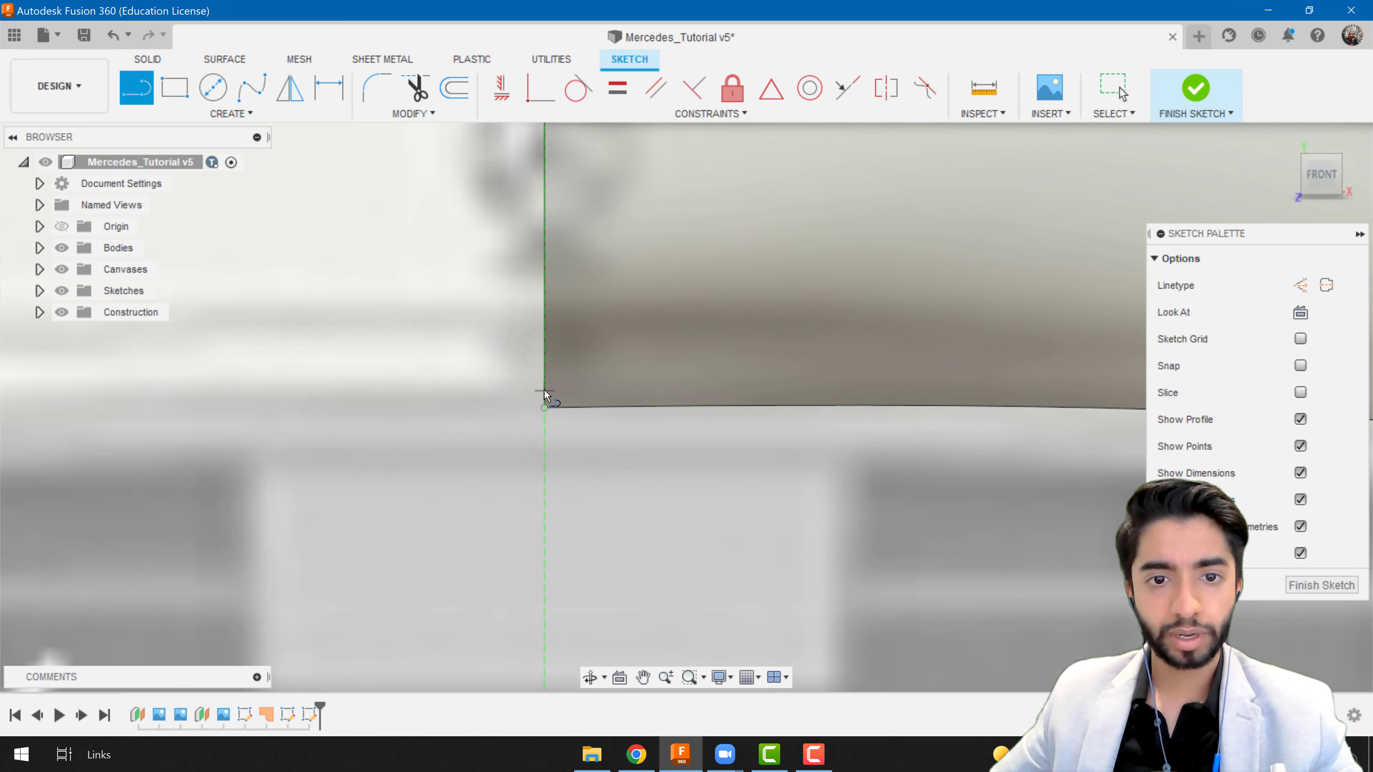
{"action": "left_click", "coordinate": [545, 389]}
{"action": "middle_click_drag", "start_coordinate": [972, 382], "coordinate": [442, 364]}
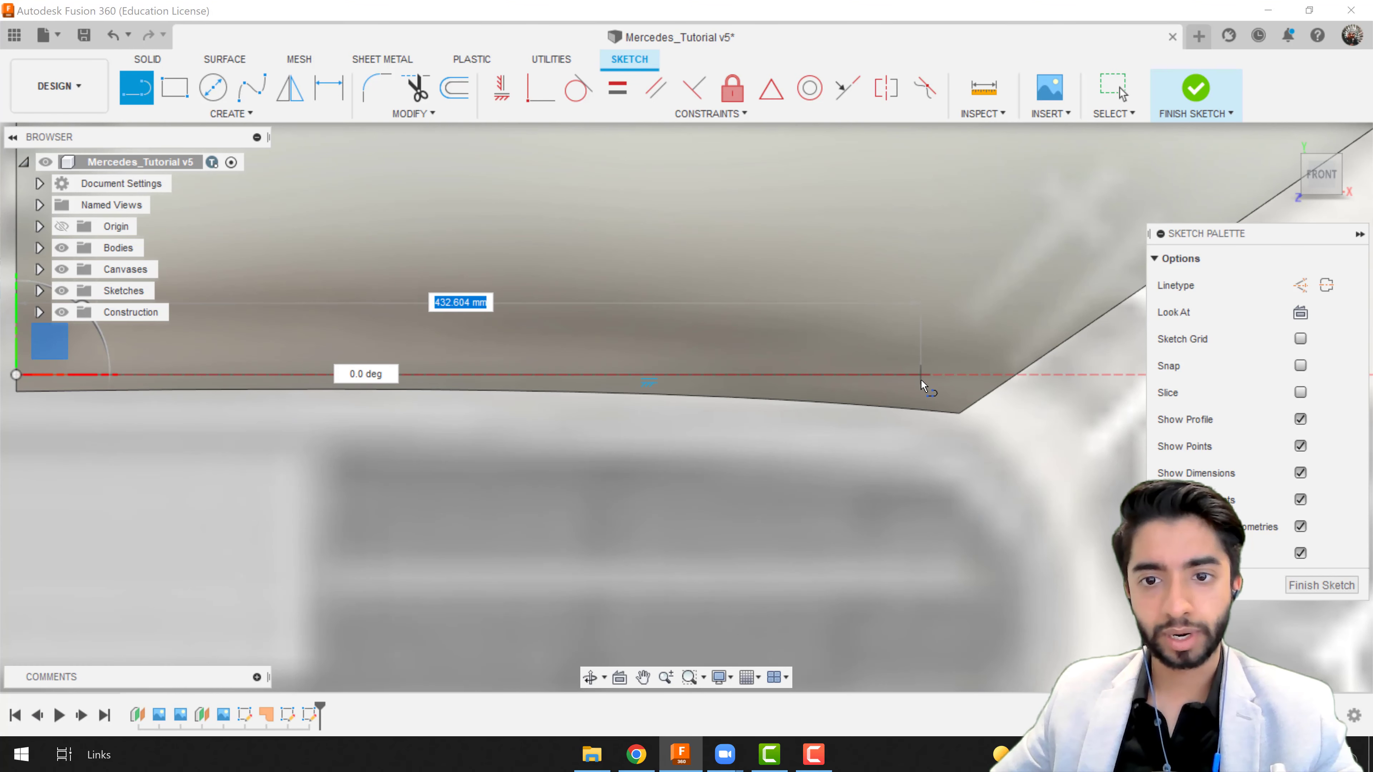
{"action": "left_click", "coordinate": [890, 377]}
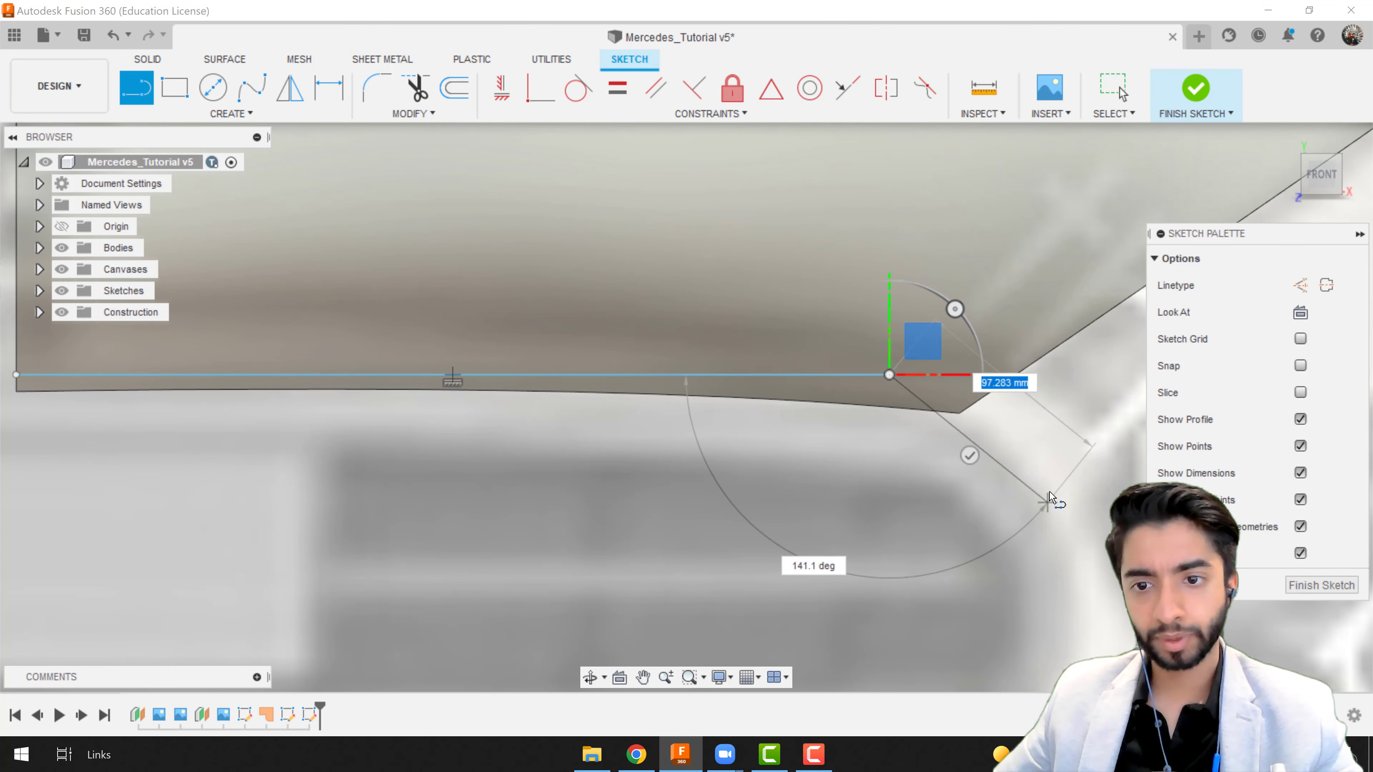
- Trace the grille's outer edge down to its lower edge with four connected lines, starting with segments about 97 mm and 69 mm long
{"action": "left_click", "coordinate": [1049, 492]}
{"action": "middle_click_drag", "start_coordinate": [1051, 536], "coordinate": [986, 316]}
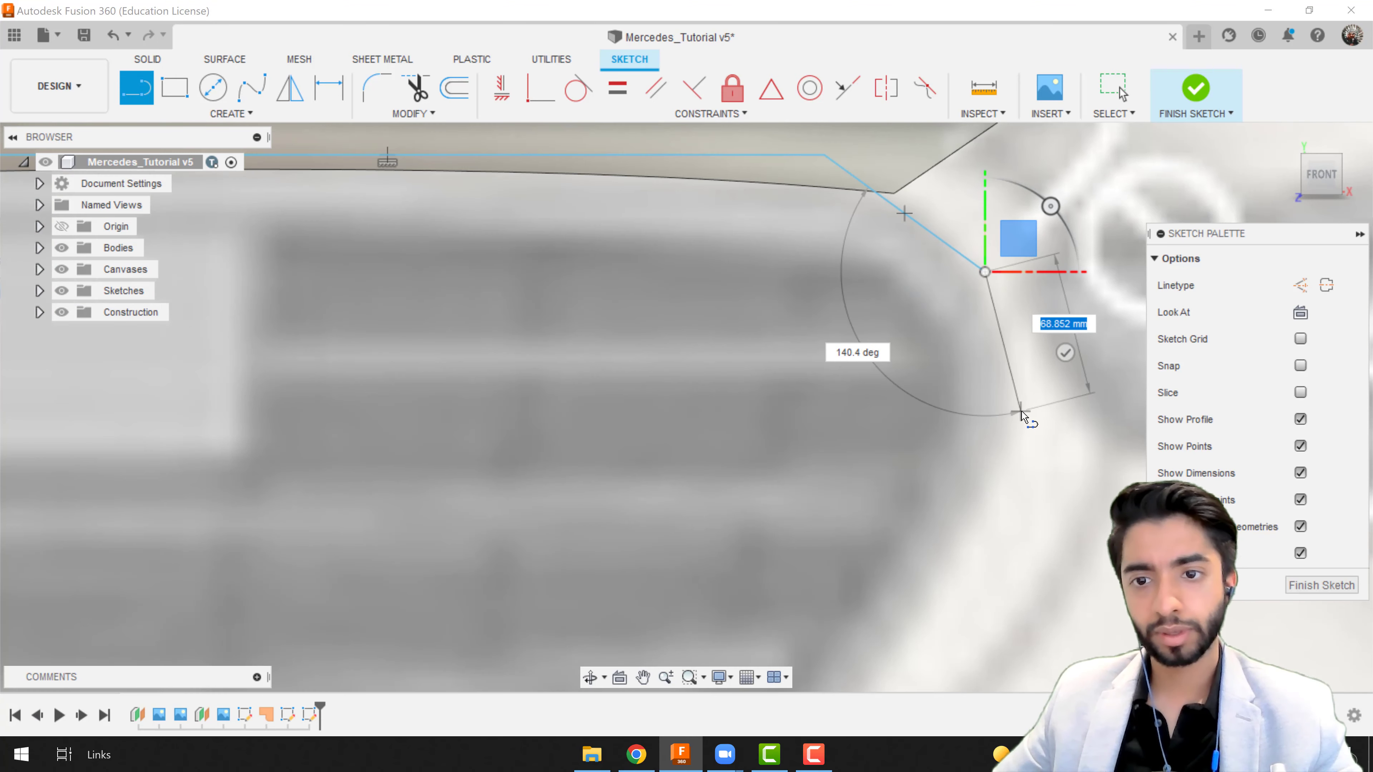
{"action": "left_click", "coordinate": [1021, 411]}
{"action": "middle_click_drag", "start_coordinate": [1007, 533], "coordinate": [1003, 233]}
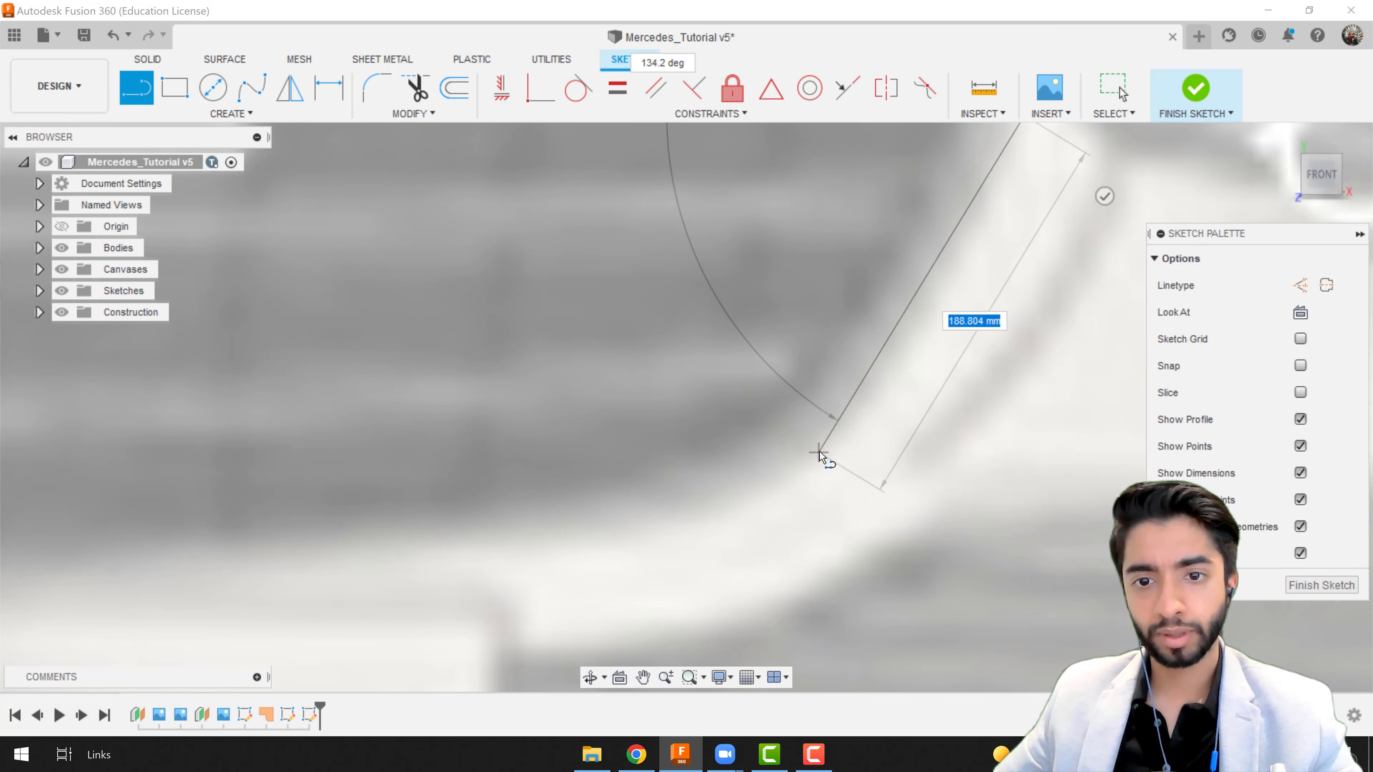
{"action": "left_click", "coordinate": [827, 439]}
{"action": "left_click", "coordinate": [648, 533]}
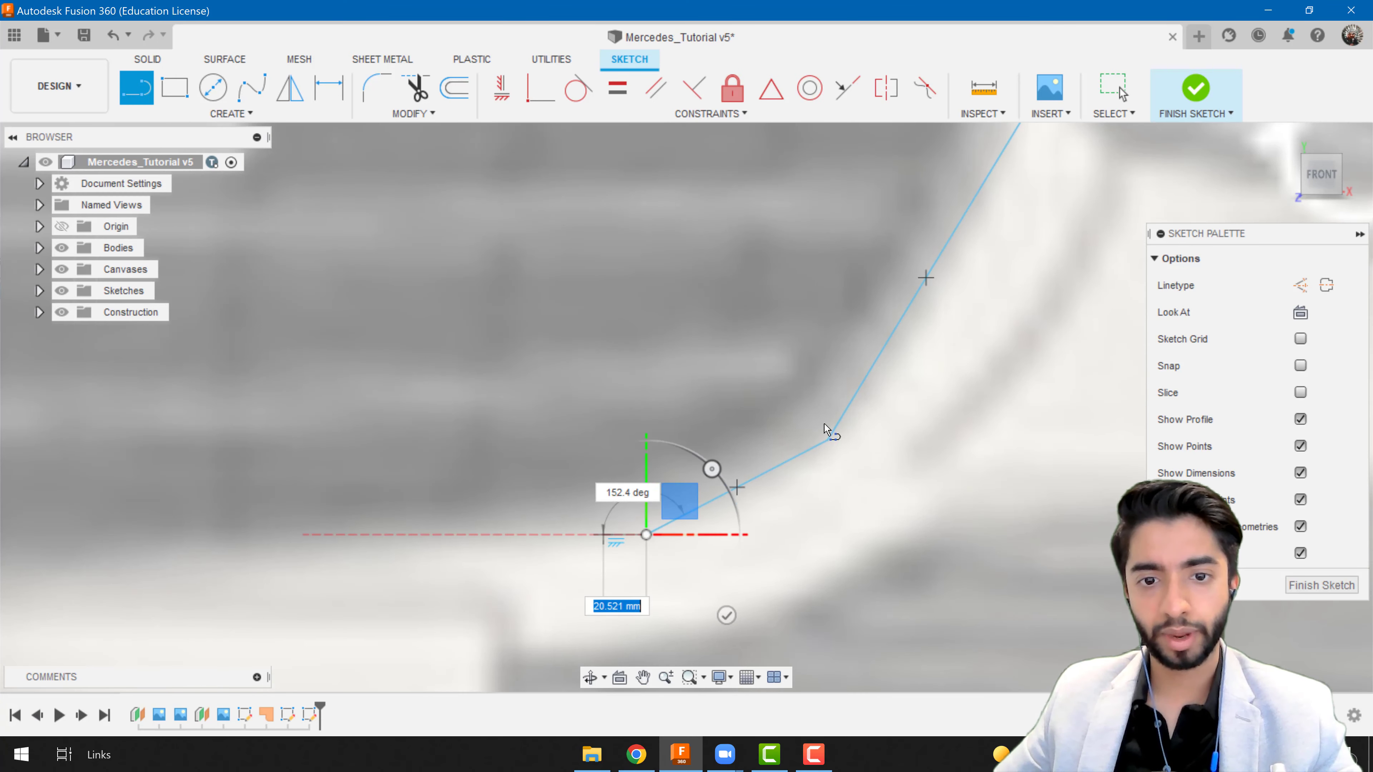
- Draw the outline's bottom line about 331 mm long to the centreline, aligned below the start point, and end the line chain
{"action": "middle_click_drag", "start_coordinate": [545, 558], "coordinate": [1024, 340]}
{"action": "scroll", "coordinate": [748, 360], "scroll_direction": "down", "scroll_amount": 4}
{"action": "middle_click_drag", "start_coordinate": [506, 363], "coordinate": [580, 402]}
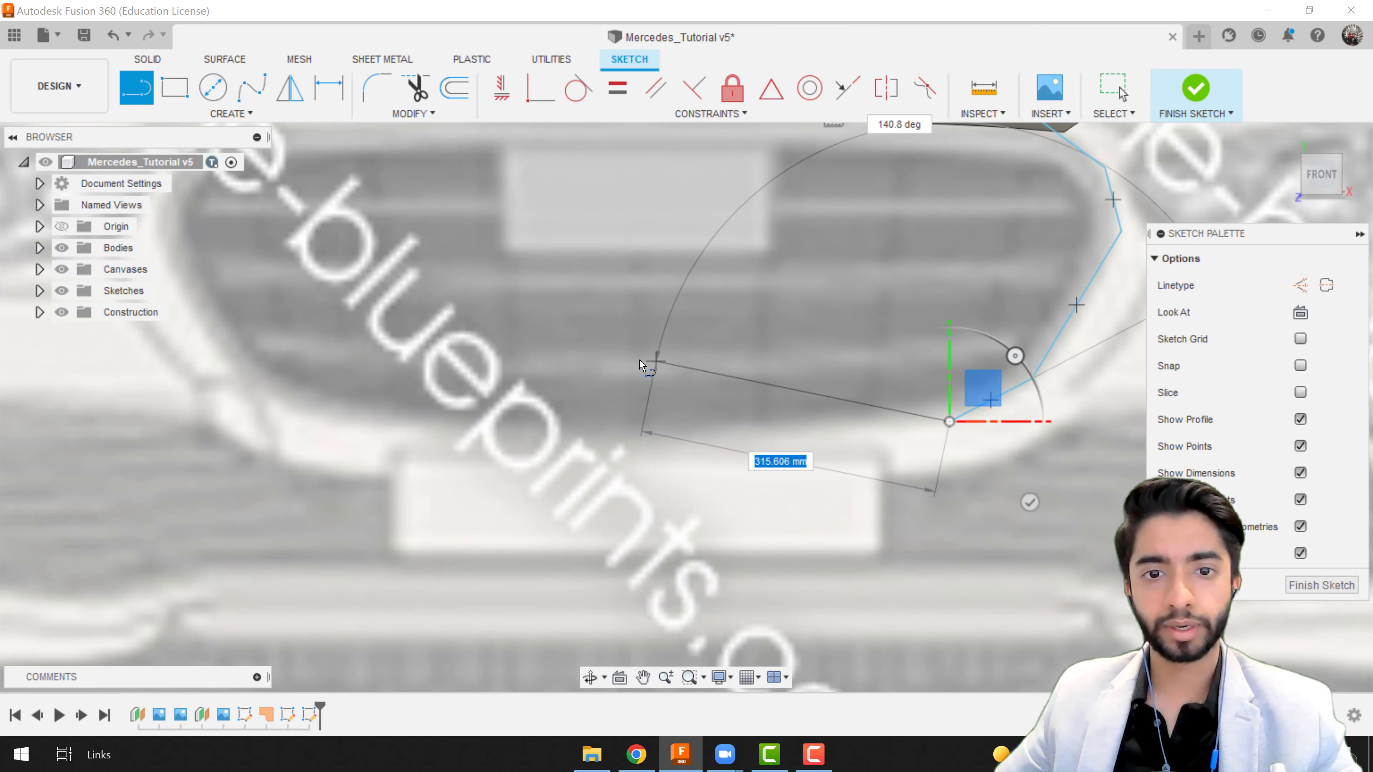
{"action": "scroll", "coordinate": [606, 364], "scroll_direction": "down", "scroll_amount": 3}
{"action": "middle_click_drag", "start_coordinate": [622, 322], "coordinate": [623, 343]}
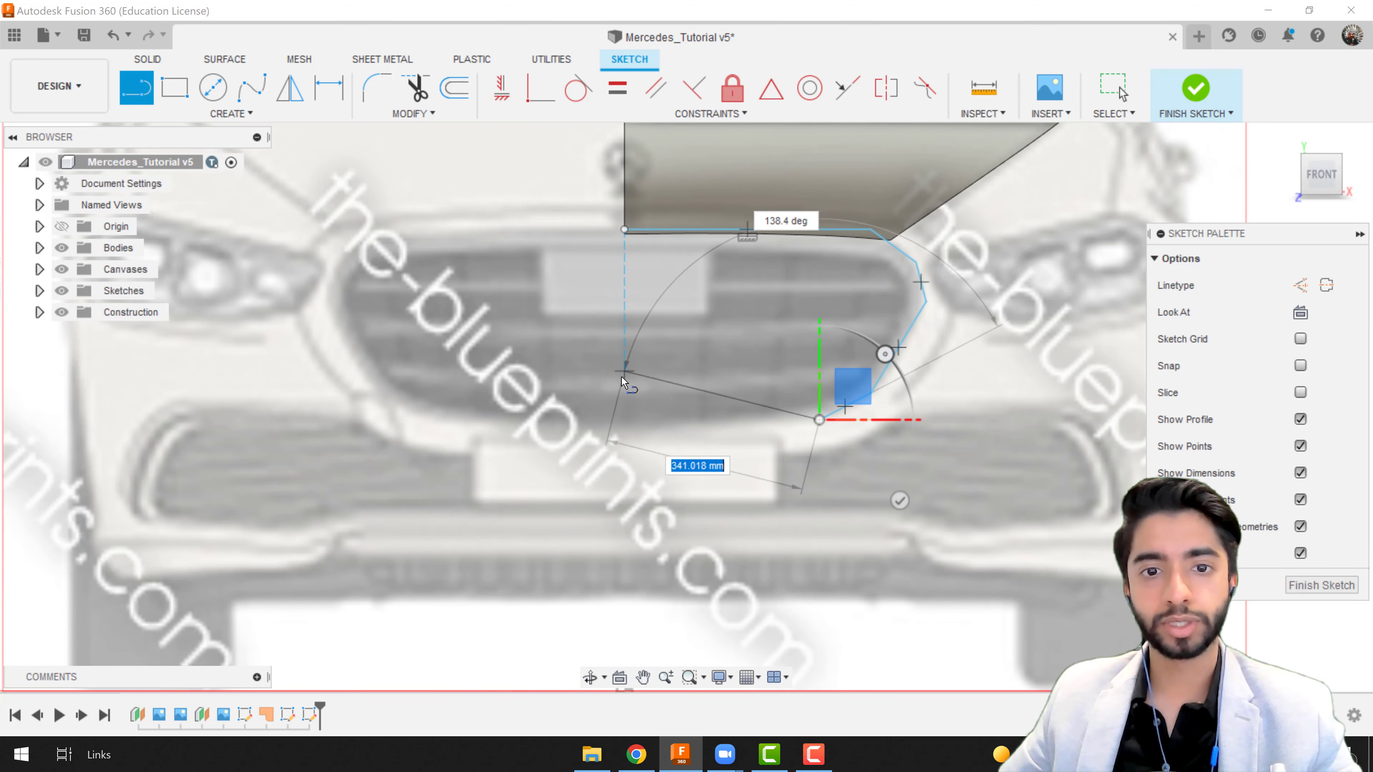
{"action": "scroll", "coordinate": [625, 432], "scroll_direction": "up", "scroll_amount": 3}
{"action": "scroll", "coordinate": [625, 434], "scroll_direction": "up", "scroll_amount": 2}
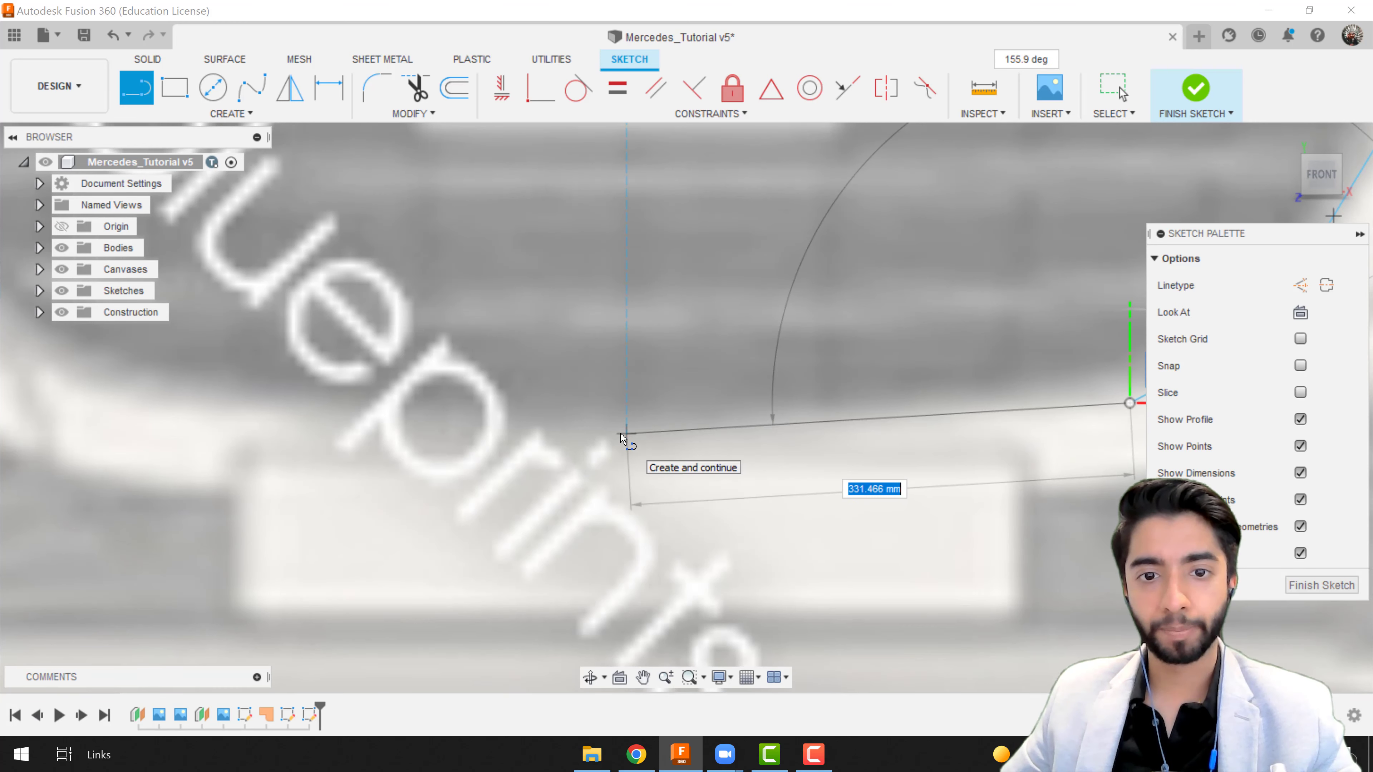
{"action": "left_click", "coordinate": [623, 439]}
{"action": "scroll", "coordinate": [699, 328], "scroll_direction": "down", "scroll_amount": 3}
{"action": "key", "text": "l"}
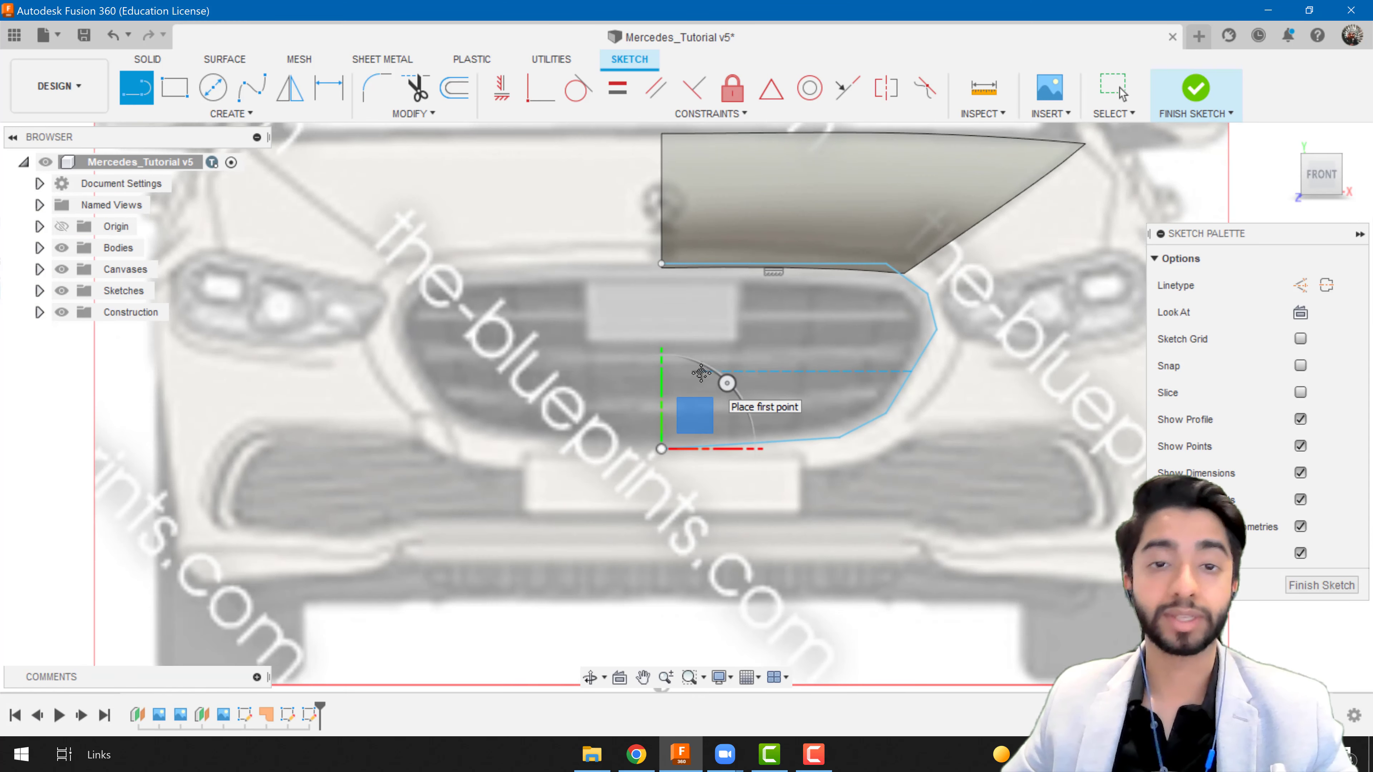
{"action": "scroll", "coordinate": [741, 374], "scroll_direction": "up", "scroll_amount": 2}
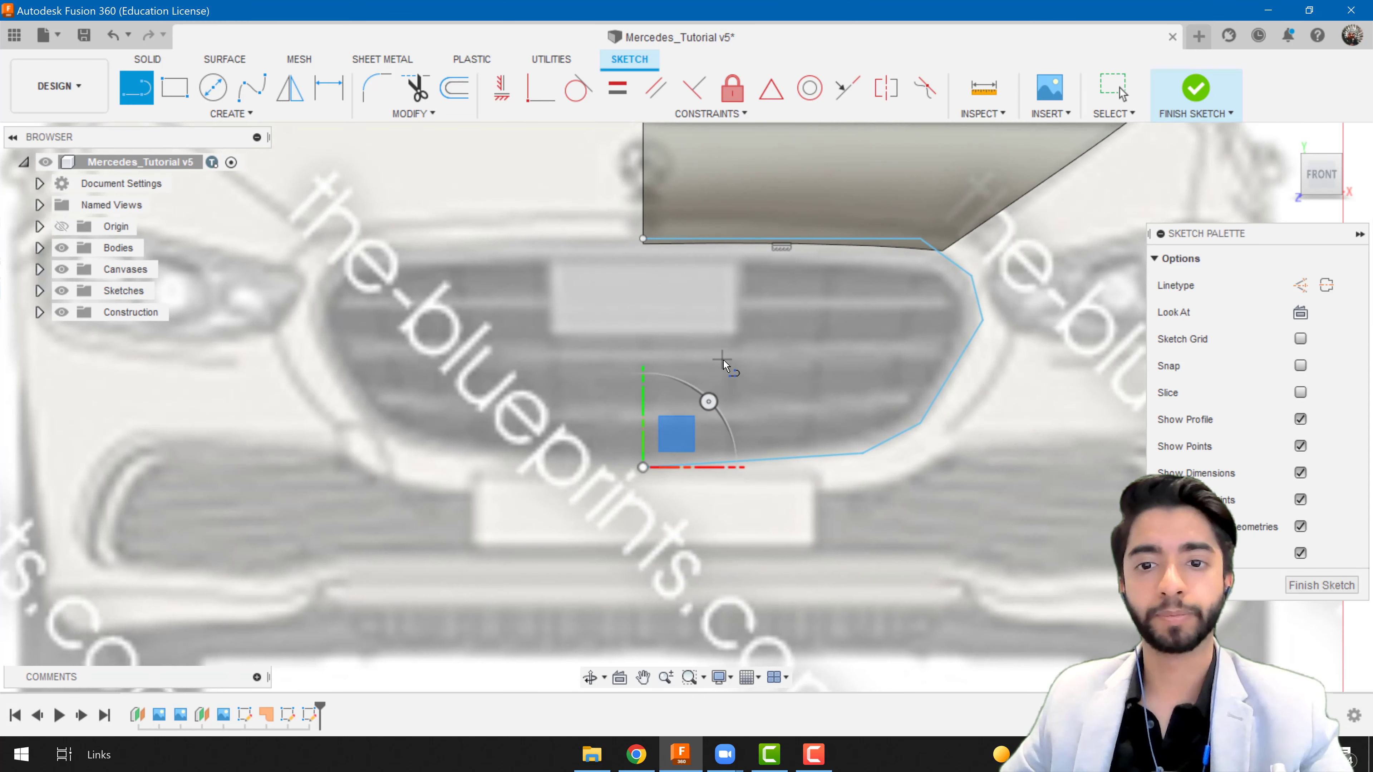
{"action": "key", "text": "Escape"}
- Fillet the corner between the outline's horizontal top line and the sloping segment with a 70 mm radius
{"action": "scroll", "coordinate": [656, 297], "scroll_direction": "up", "scroll_amount": 3}
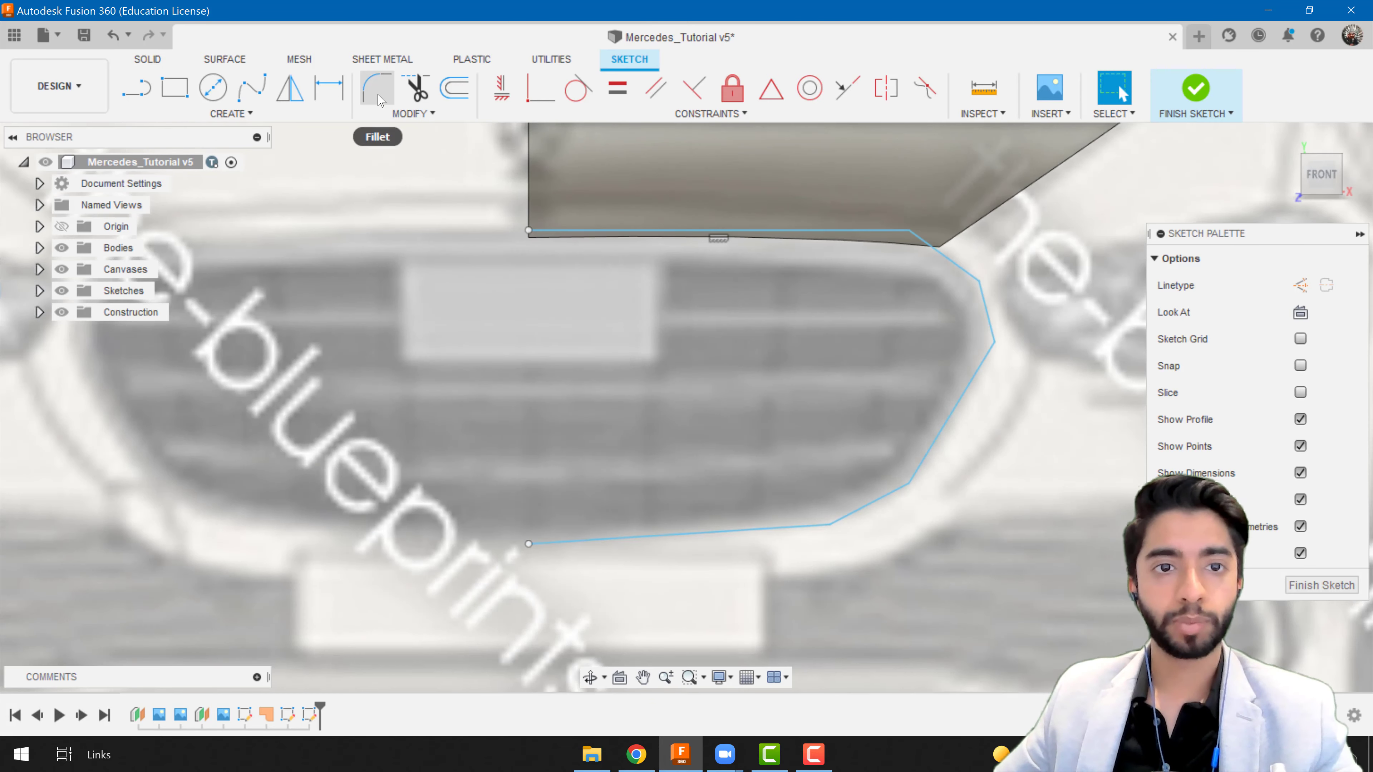
{"action": "left_click", "coordinate": [378, 100]}
{"action": "scroll", "coordinate": [892, 241], "scroll_direction": "up", "scroll_amount": 3}
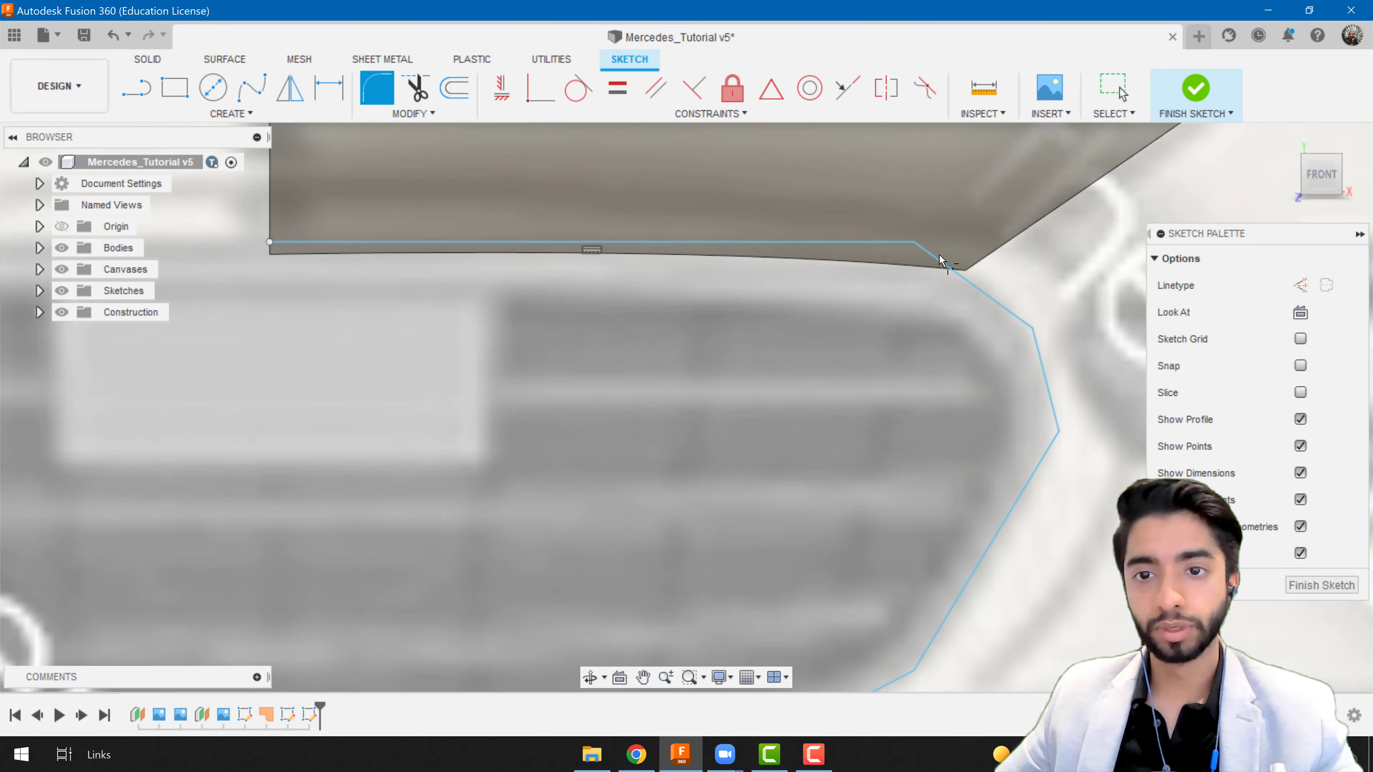
{"action": "left_click", "coordinate": [885, 246]}
{"action": "scroll", "coordinate": [903, 238], "scroll_direction": "up", "scroll_amount": 2}
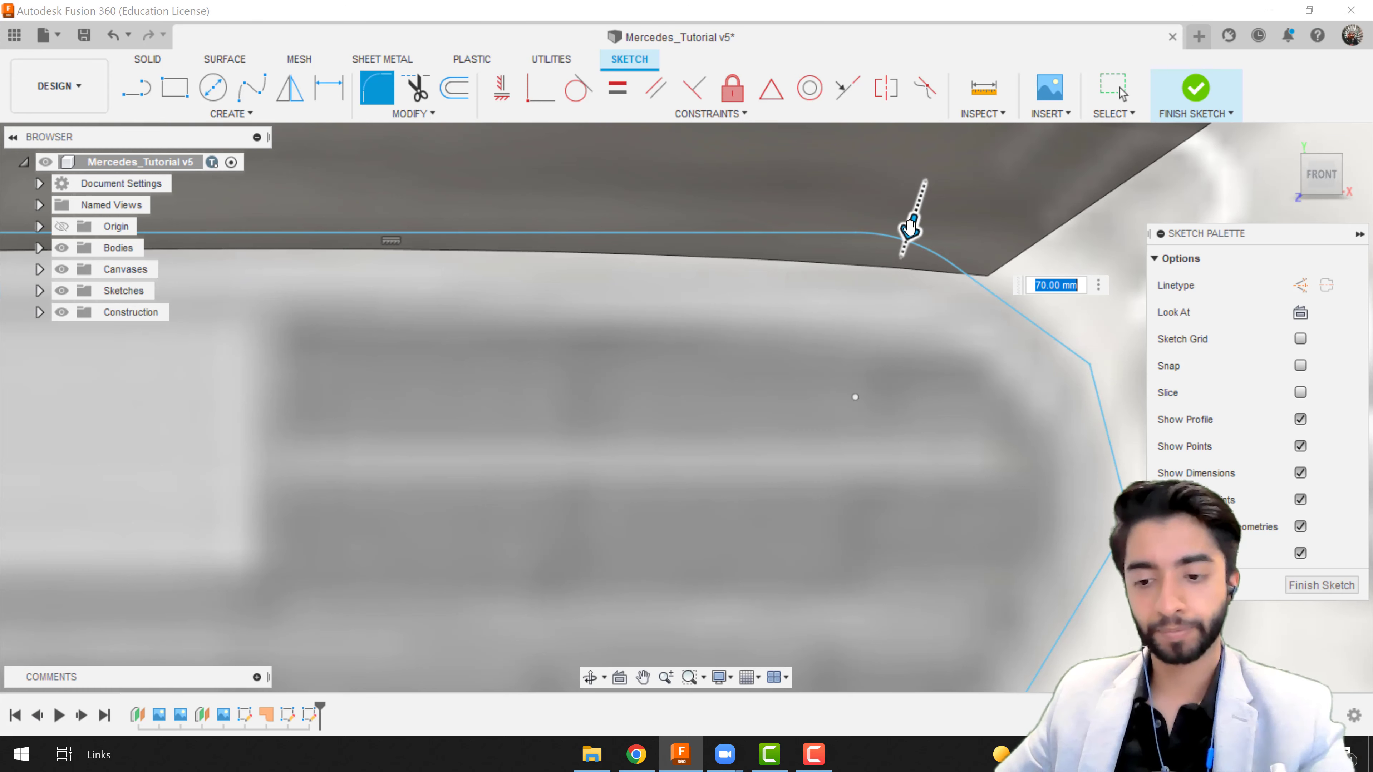
{"action": "key", "text": "Return"}
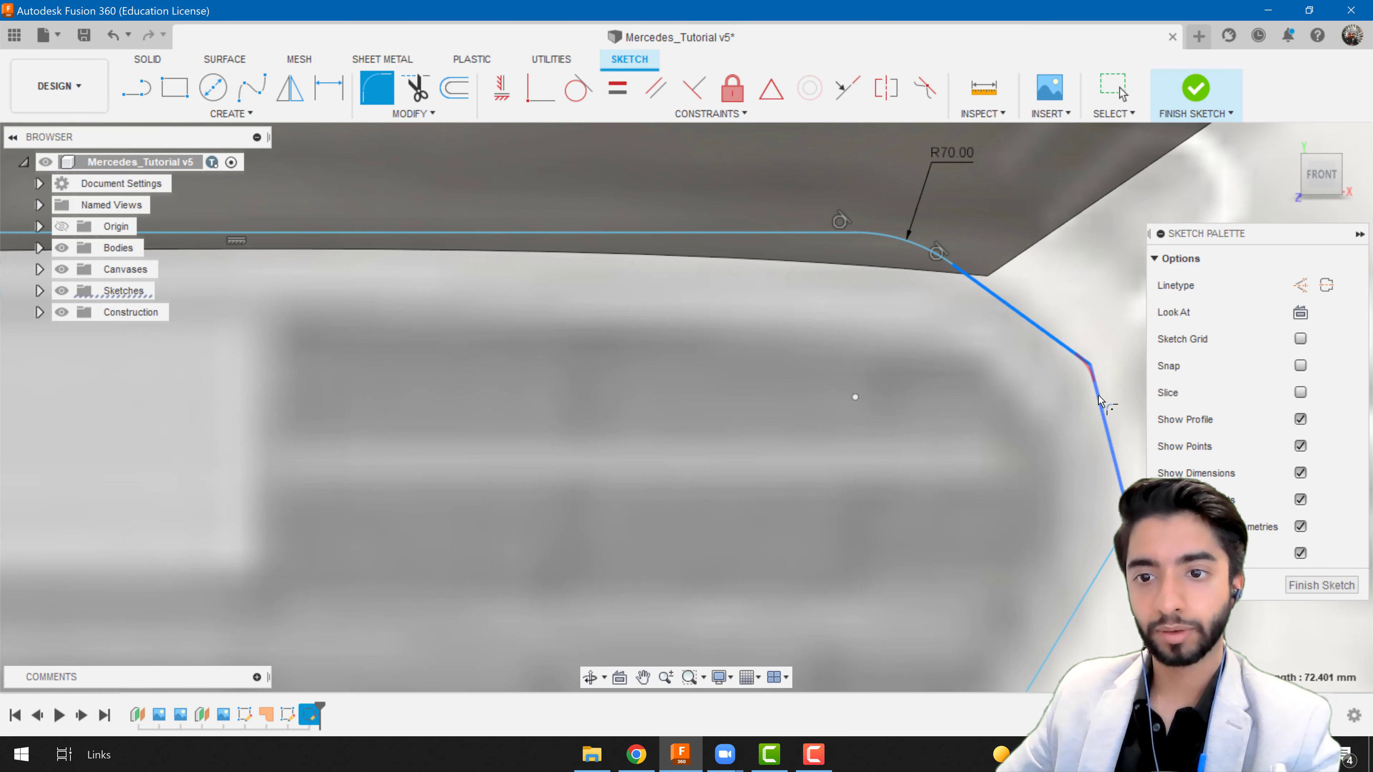
- Fillet the next two outer corners of the grille outline with a 60 mm radius each
{"action": "left_click", "coordinate": [1099, 397]}
{"action": "left_click_drag", "start_coordinate": [1095, 359], "coordinate": [1091, 363]}
{"action": "key", "text": "Return"}
{"action": "middle_click_drag", "start_coordinate": [817, 288], "coordinate": [614, 81]}
{"action": "left_click", "coordinate": [377, 87]}
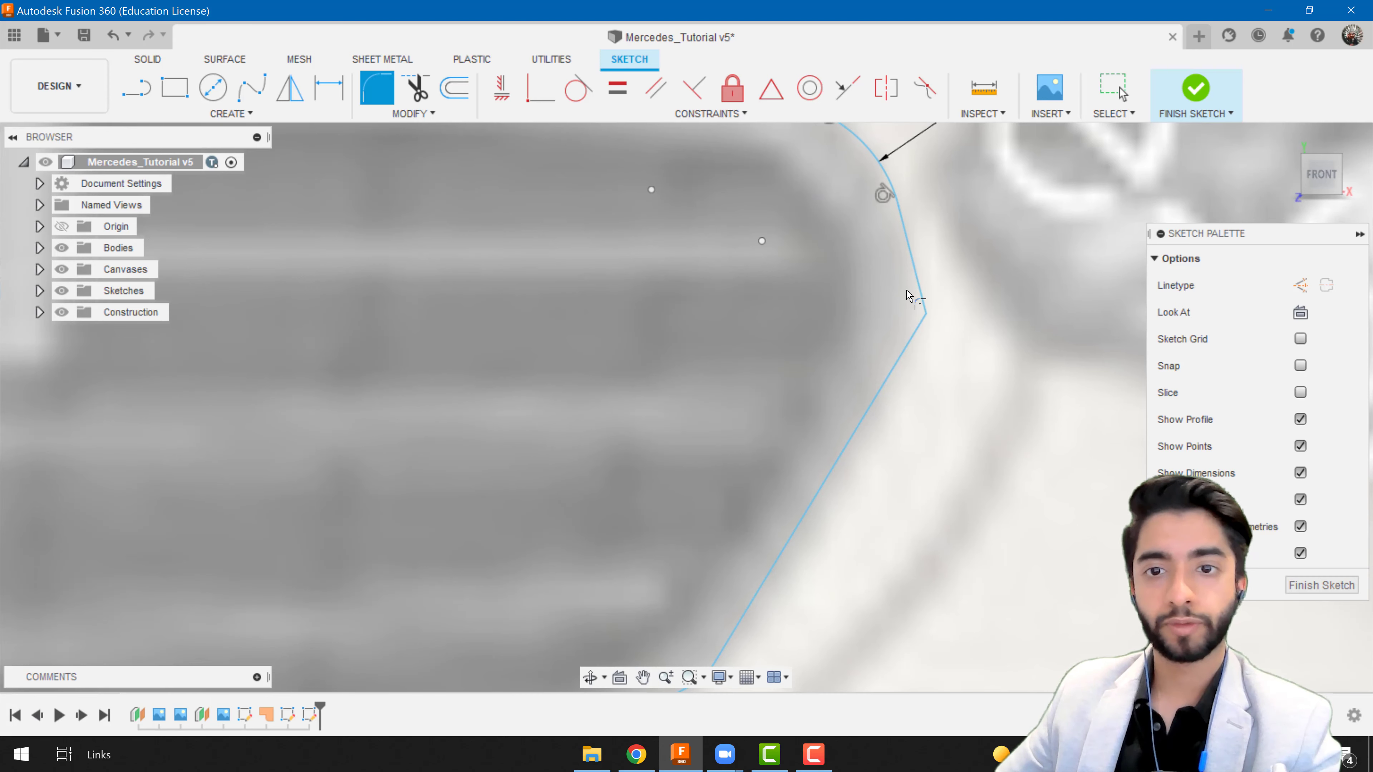
{"action": "left_click", "coordinate": [921, 309]}
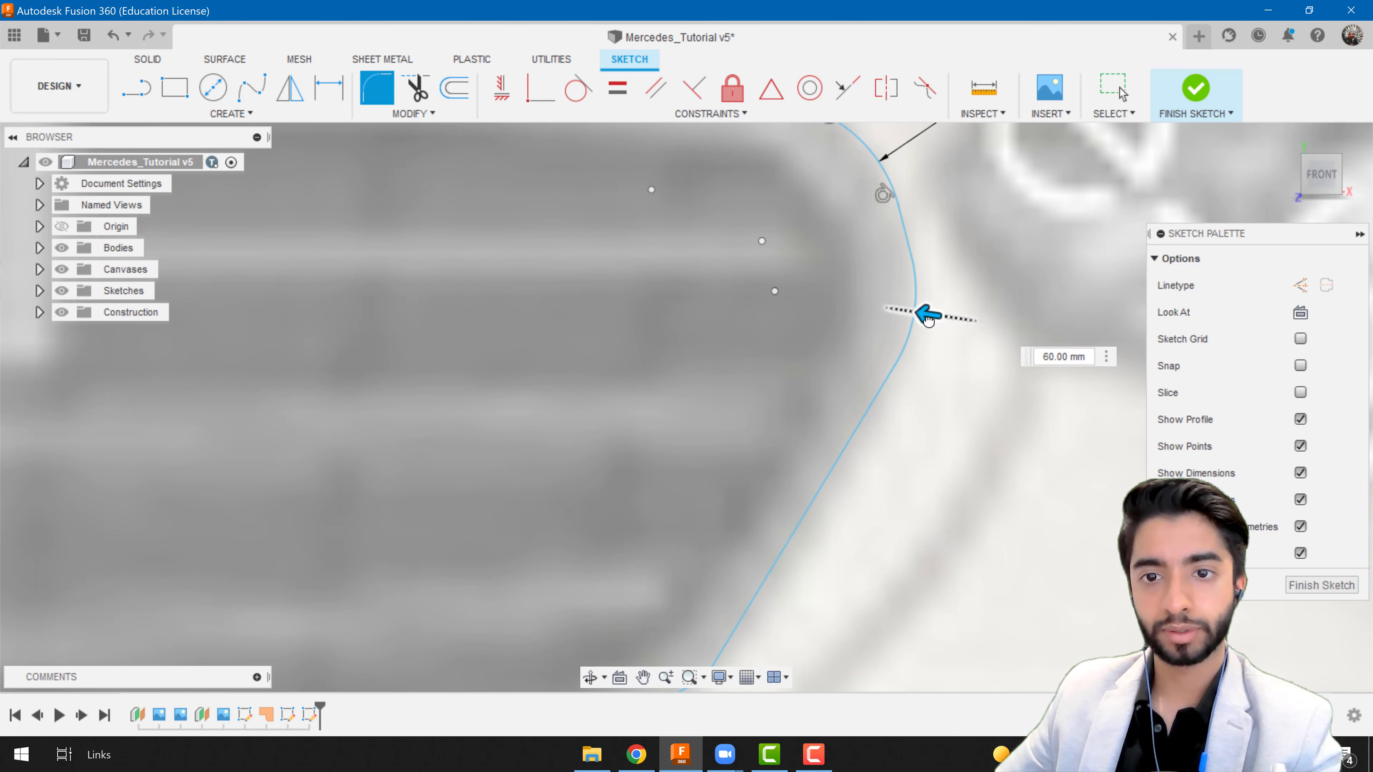
{"action": "key", "text": "Return"}
- Fillet the grille outline's lower outer corner with an 80 mm radius
{"action": "scroll", "coordinate": [873, 450], "scroll_direction": "down", "scroll_amount": 4}
{"action": "middle_click_drag", "start_coordinate": [896, 497], "coordinate": [917, 356]}
{"action": "scroll", "coordinate": [914, 368], "scroll_direction": "up", "scroll_amount": 2}
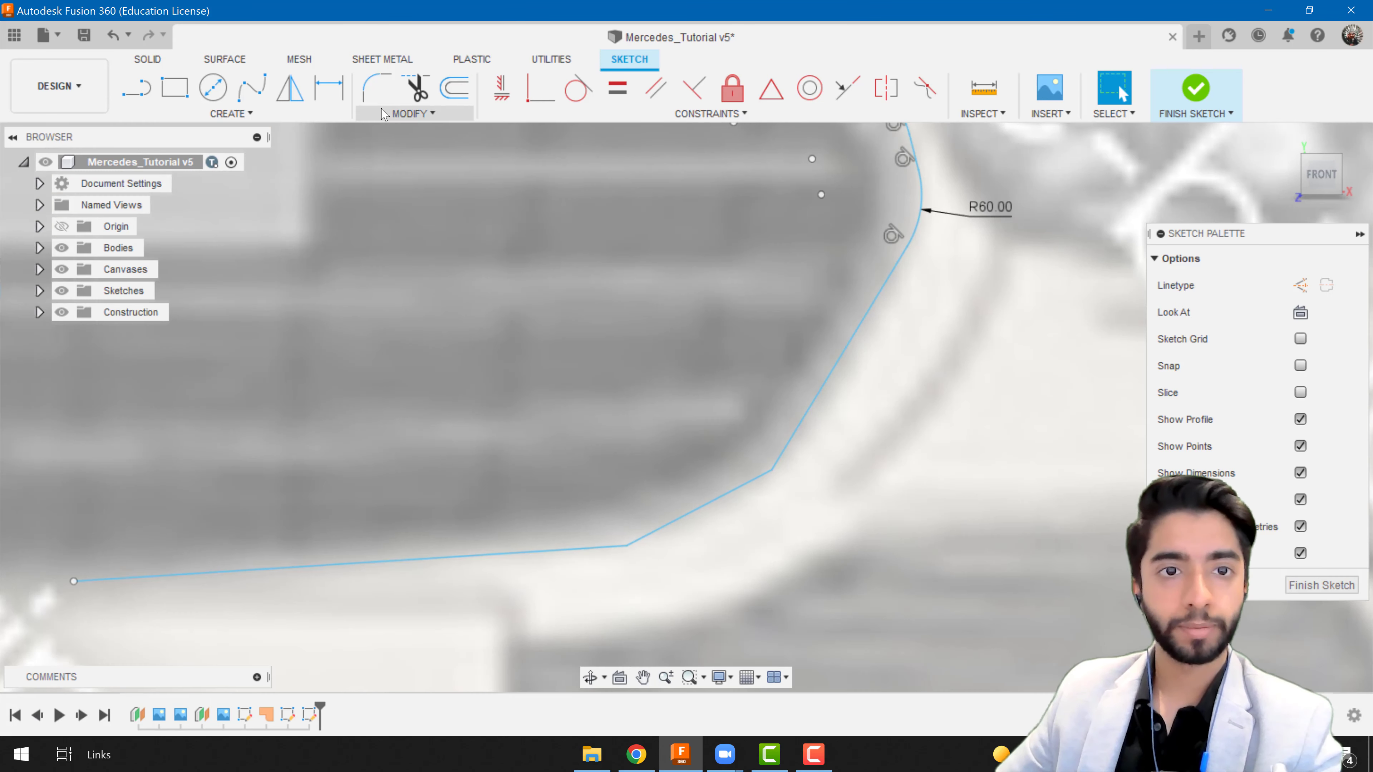
{"action": "left_click", "coordinate": [377, 86]}
{"action": "left_click", "coordinate": [772, 471]}
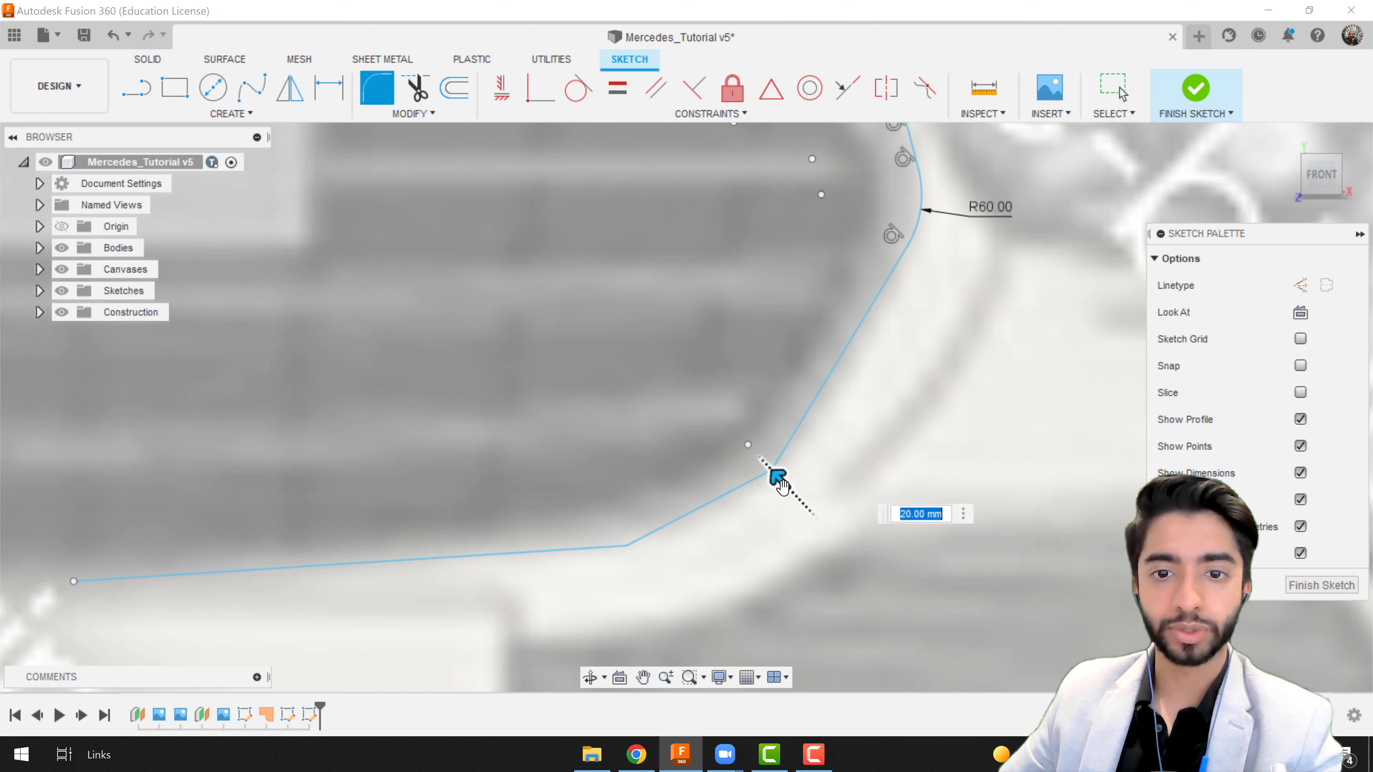
{"action": "type", "text": "80"}
{"action": "key", "text": "Return"}
- Fillet the last corner, where the outline meets its nearly horizontal bottom line, with a 135 mm radius
{"action": "middle_click_drag", "start_coordinate": [781, 485], "coordinate": [962, 401]}
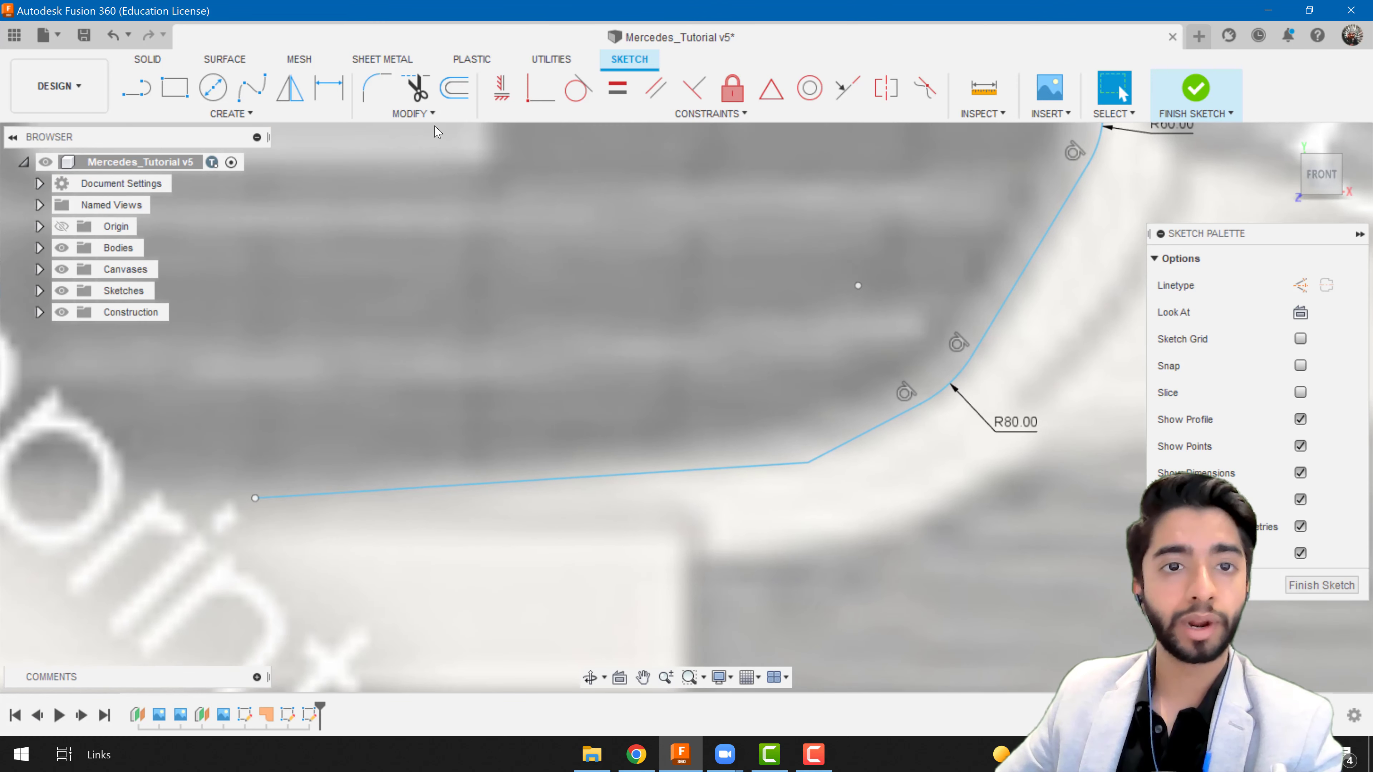
{"action": "left_click", "coordinate": [377, 87]}
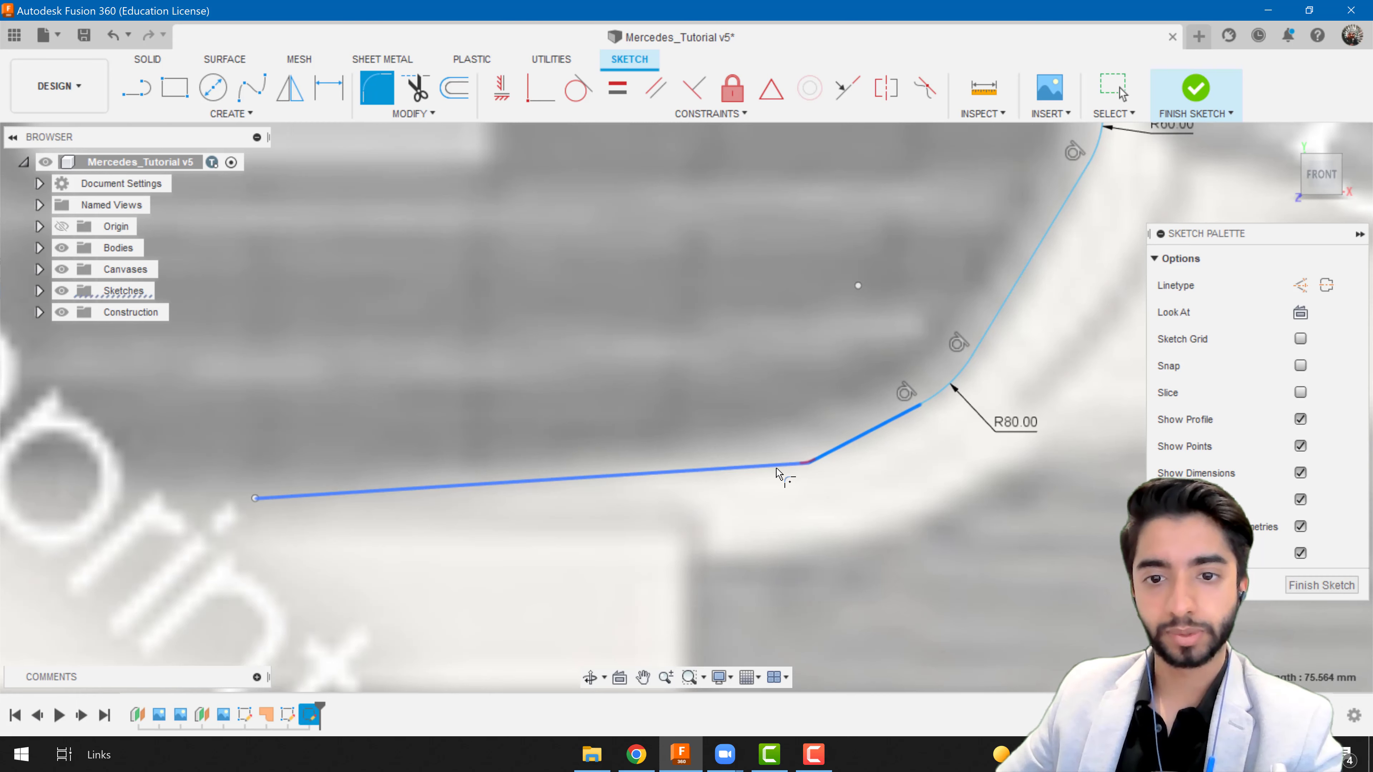
{"action": "left_click", "coordinate": [809, 465]}
{"action": "key", "text": "Return"}
{"action": "scroll", "coordinate": [768, 568], "scroll_direction": "down", "scroll_amount": 5}
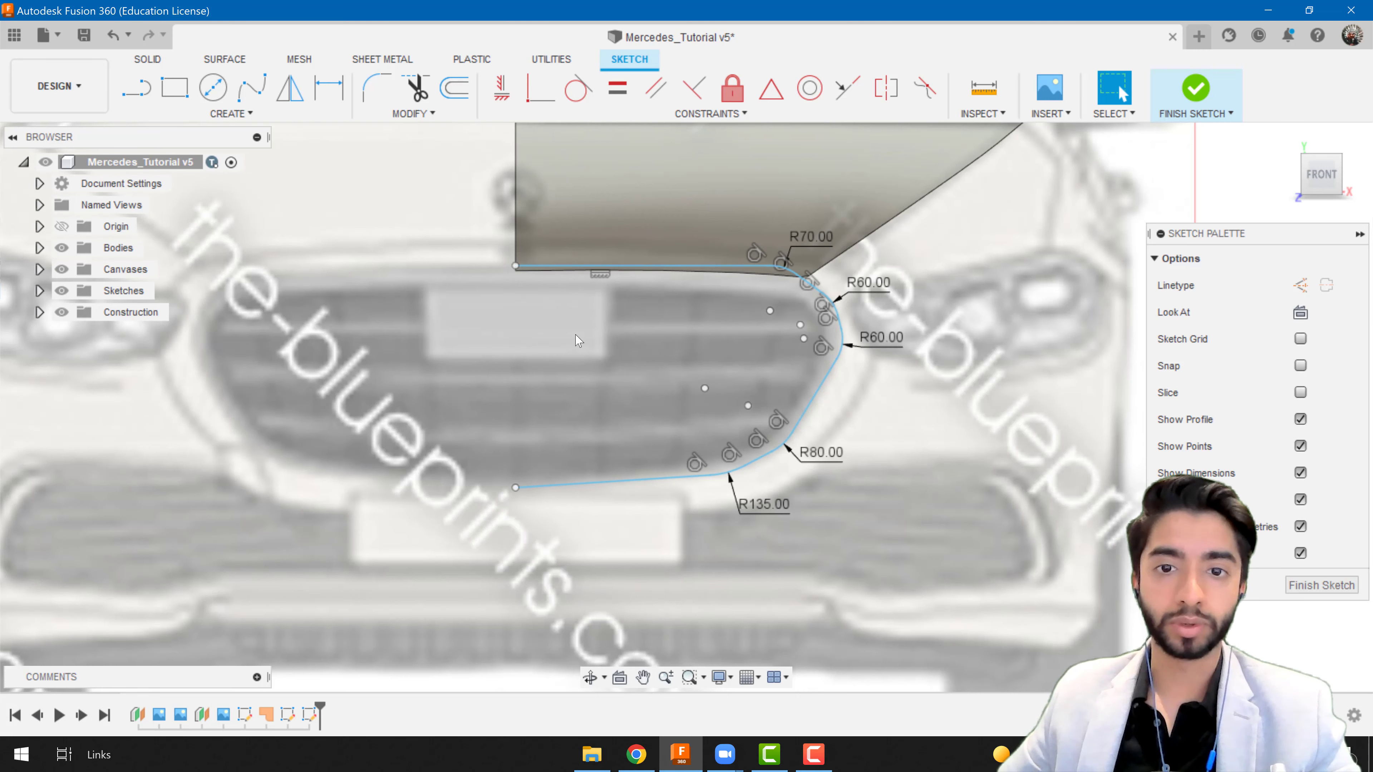
- Offset the whole grille outline chain inward by 22.348 mm
{"action": "scroll", "coordinate": [575, 341], "scroll_direction": "up", "scroll_amount": 2}
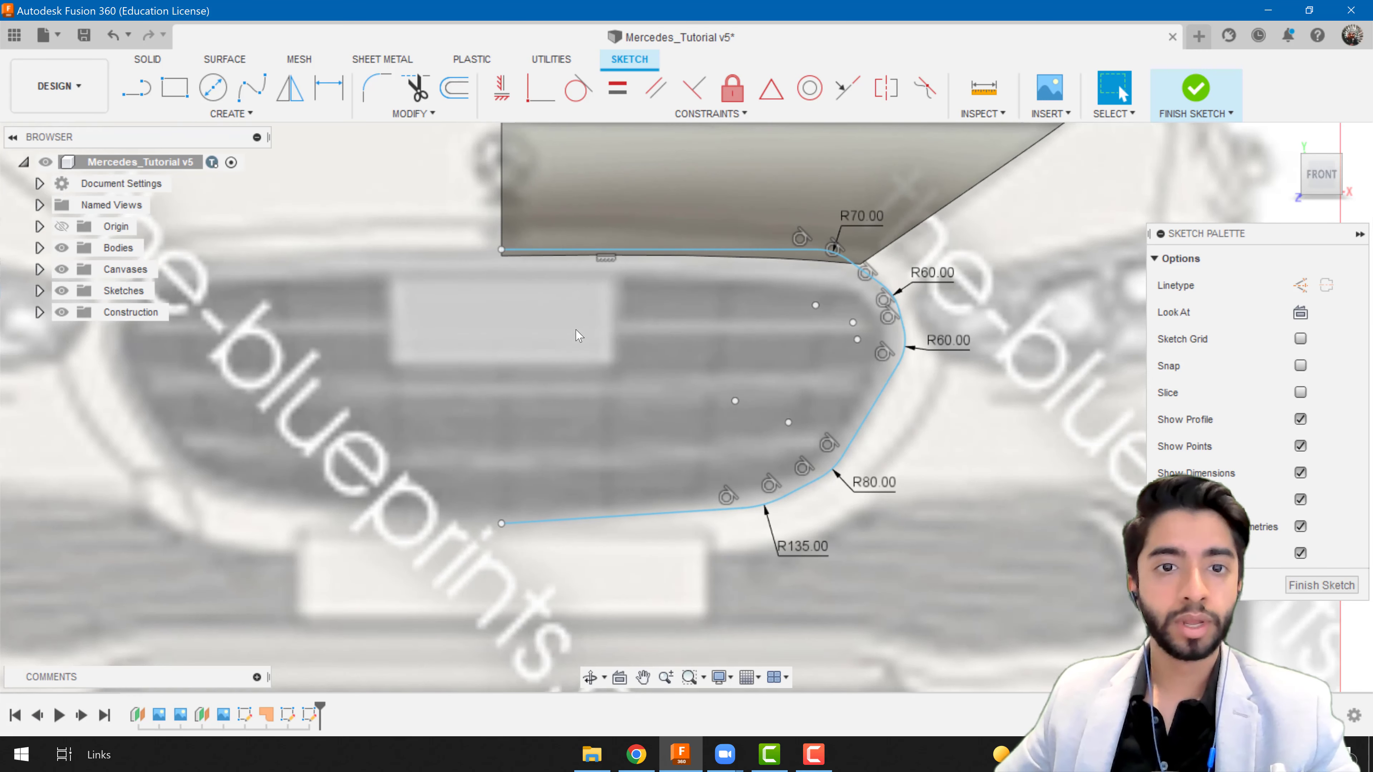
{"action": "left_click", "coordinate": [454, 88]}
{"action": "left_click", "coordinate": [755, 258]}
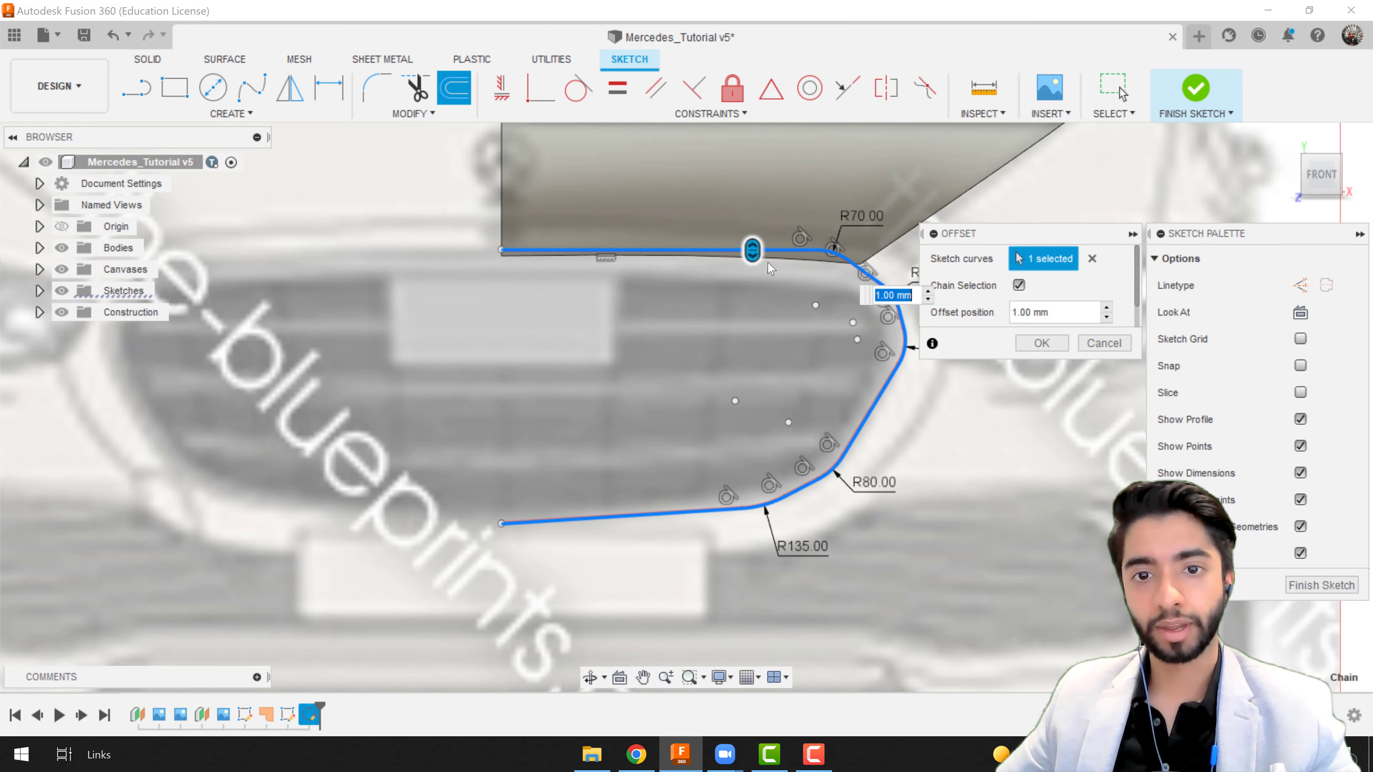
{"action": "left_click_drag", "start_coordinate": [752, 250], "coordinate": [750, 271]}
{"action": "key", "text": "Return"}
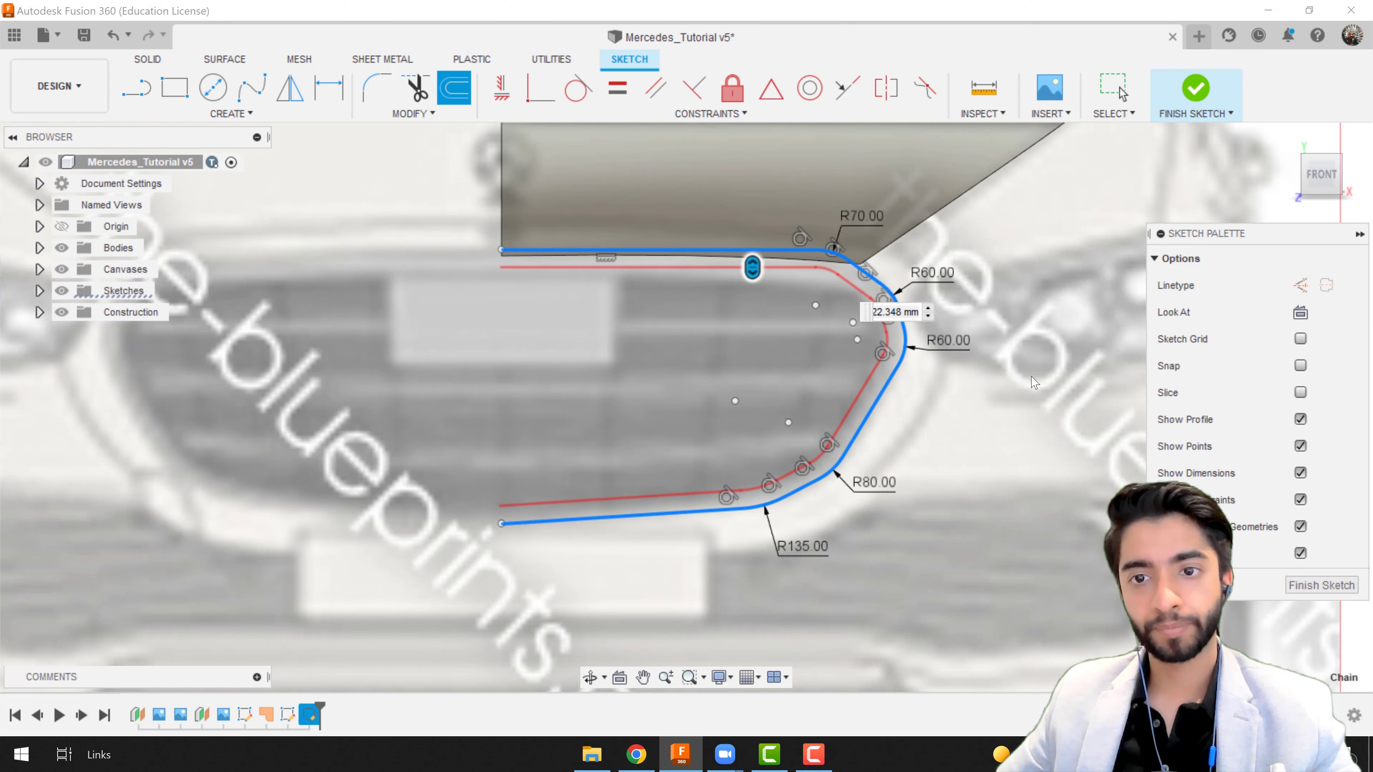
{"action": "scroll", "coordinate": [1021, 434], "scroll_direction": "down", "scroll_amount": 1}
{"action": "scroll", "coordinate": [1020, 435], "scroll_direction": "down", "scroll_amount": 1}
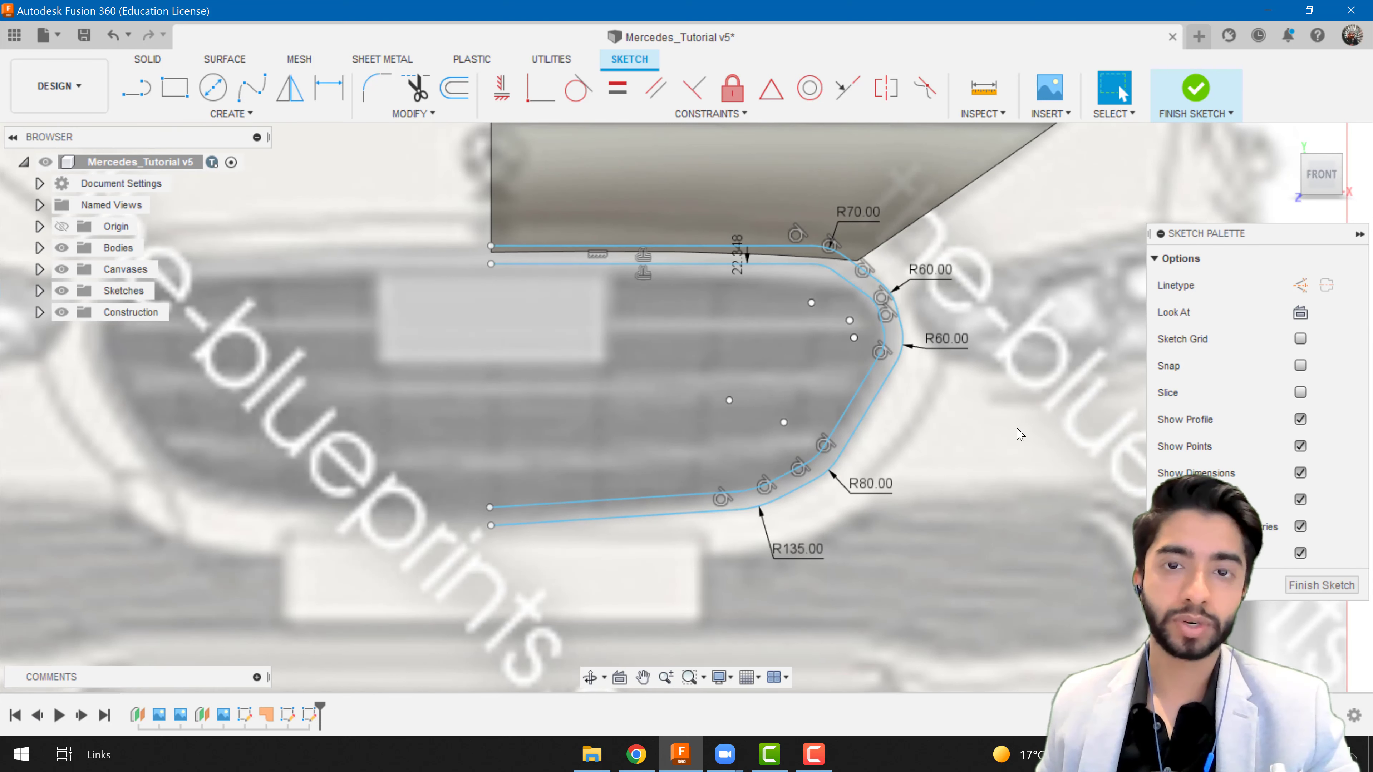
- Move the outline's sloping upper segment slightly outward to meet the bonnet's front corner, and finish the sketch
{"action": "scroll", "coordinate": [919, 400], "scroll_direction": "up", "scroll_amount": 4}
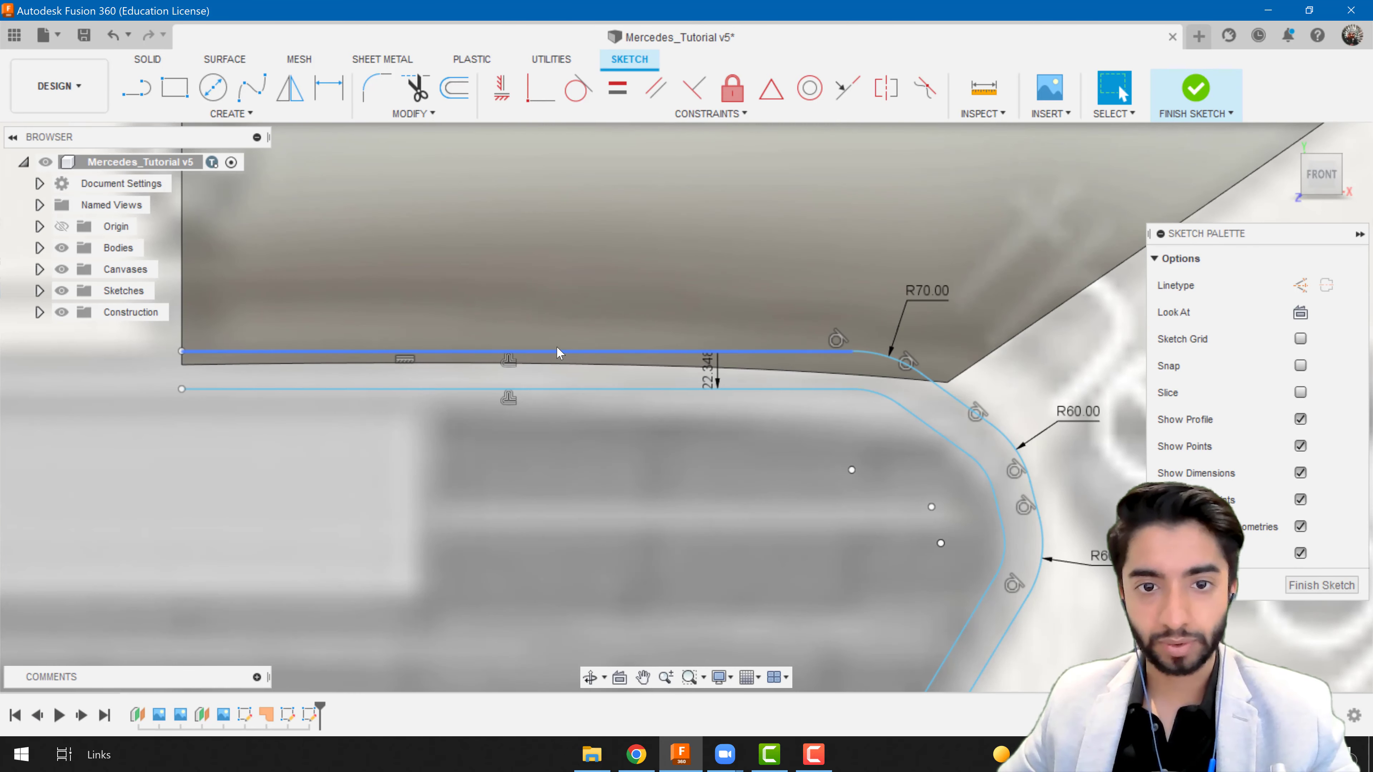
{"action": "left_click", "coordinate": [483, 202]}
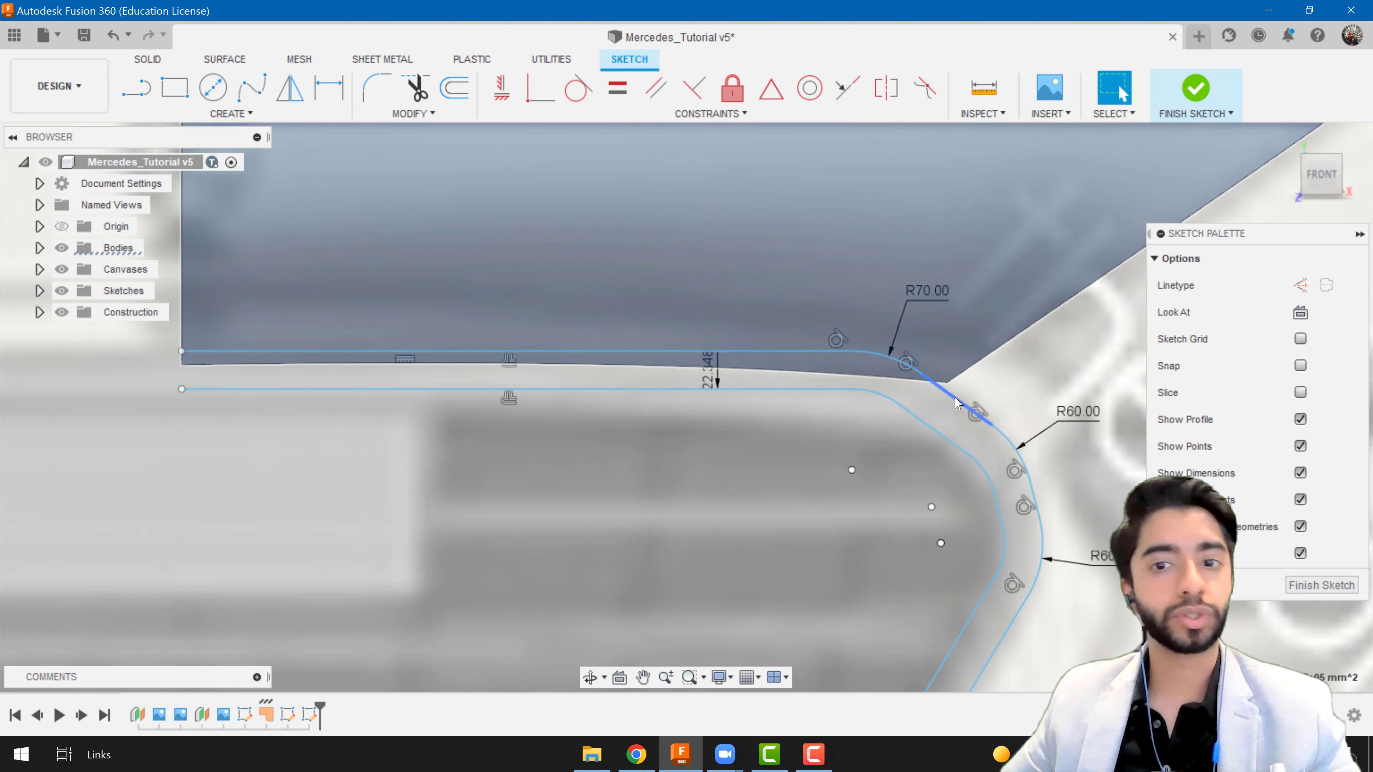
{"action": "left_click_drag", "start_coordinate": [955, 402], "coordinate": [966, 393]}
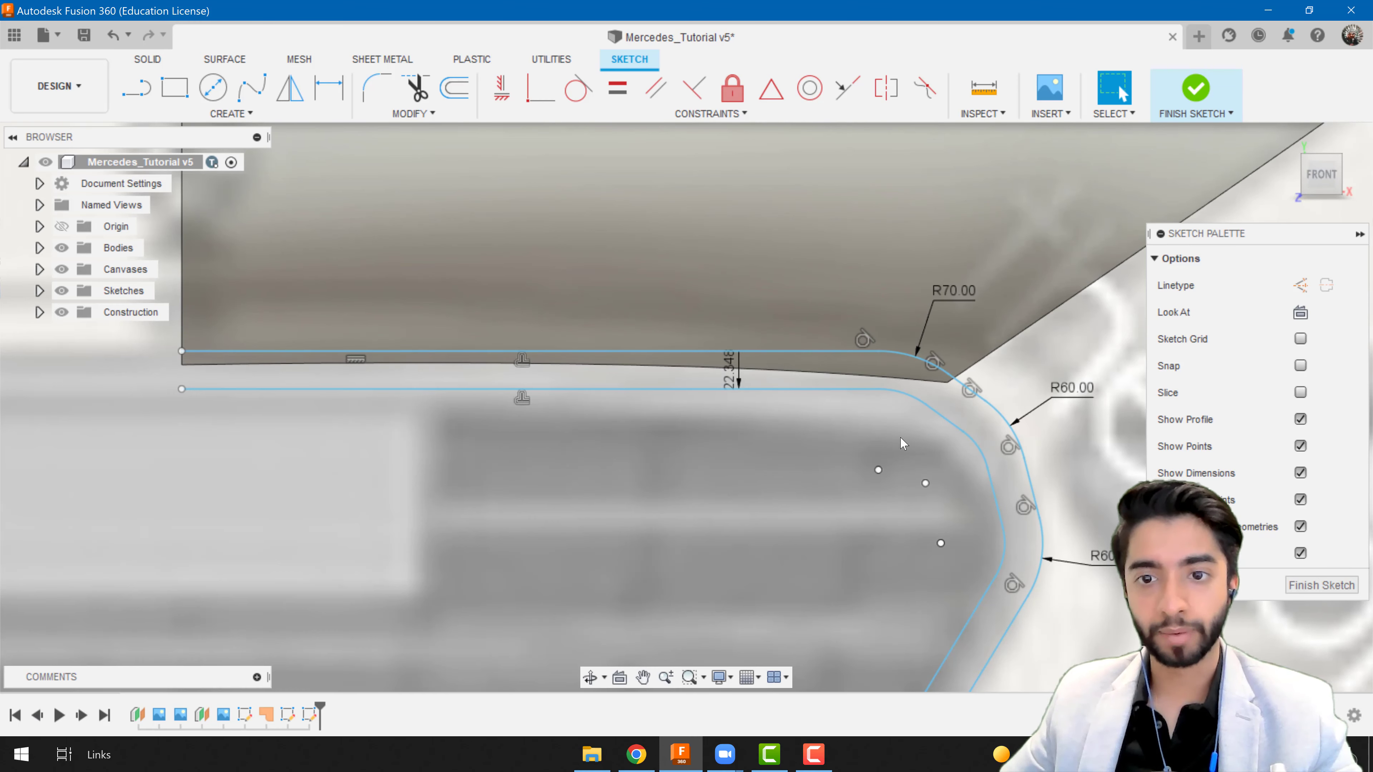
{"action": "scroll", "coordinate": [837, 470], "scroll_direction": "up", "scroll_amount": 1}
{"action": "scroll", "coordinate": [837, 470], "scroll_direction": "down", "scroll_amount": 6}
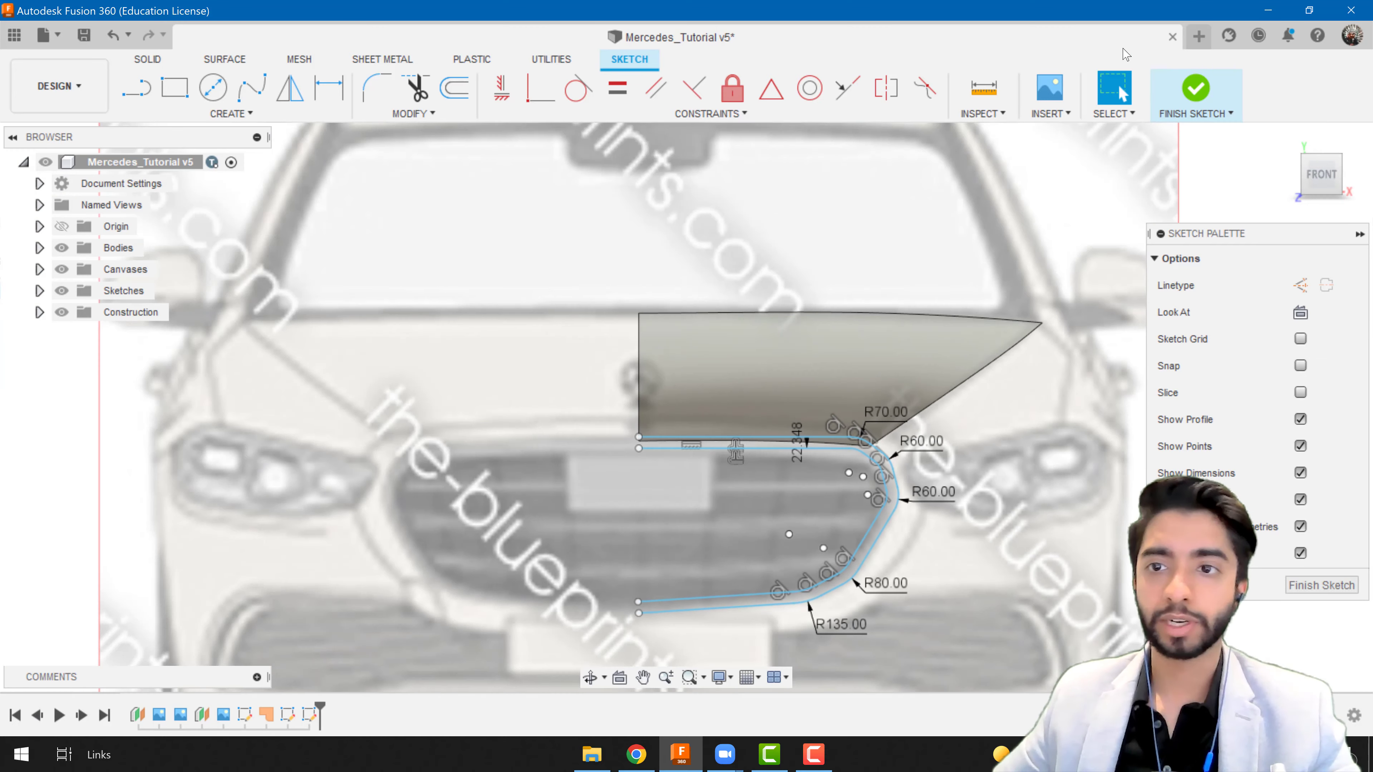
{"action": "left_click", "coordinate": [1197, 90]}
- Split the bonnet surface body using the outer grille outline as the splitting tool
{"action": "scroll", "coordinate": [921, 467], "scroll_direction": "up", "scroll_amount": 2}
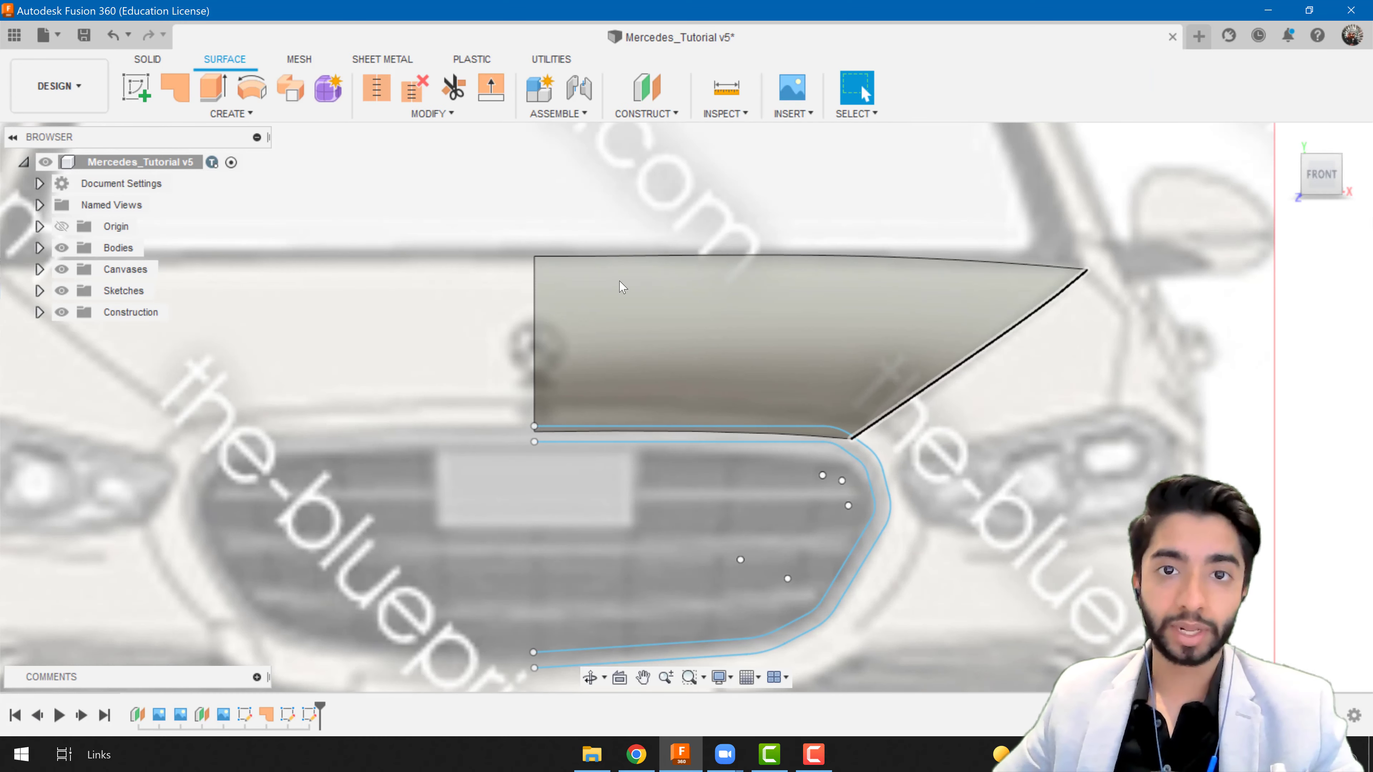
{"action": "left_click", "coordinate": [433, 114]}
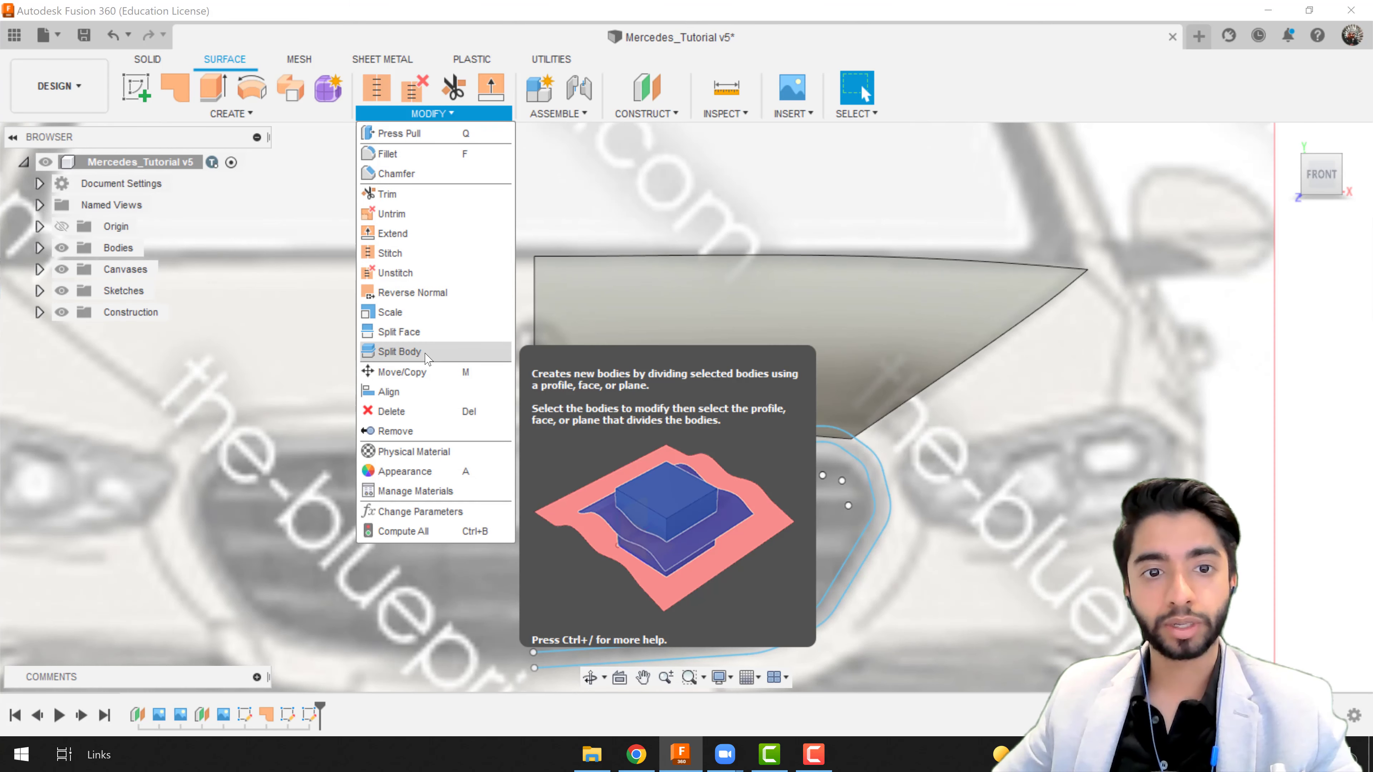
{"action": "left_click", "coordinate": [400, 352]}
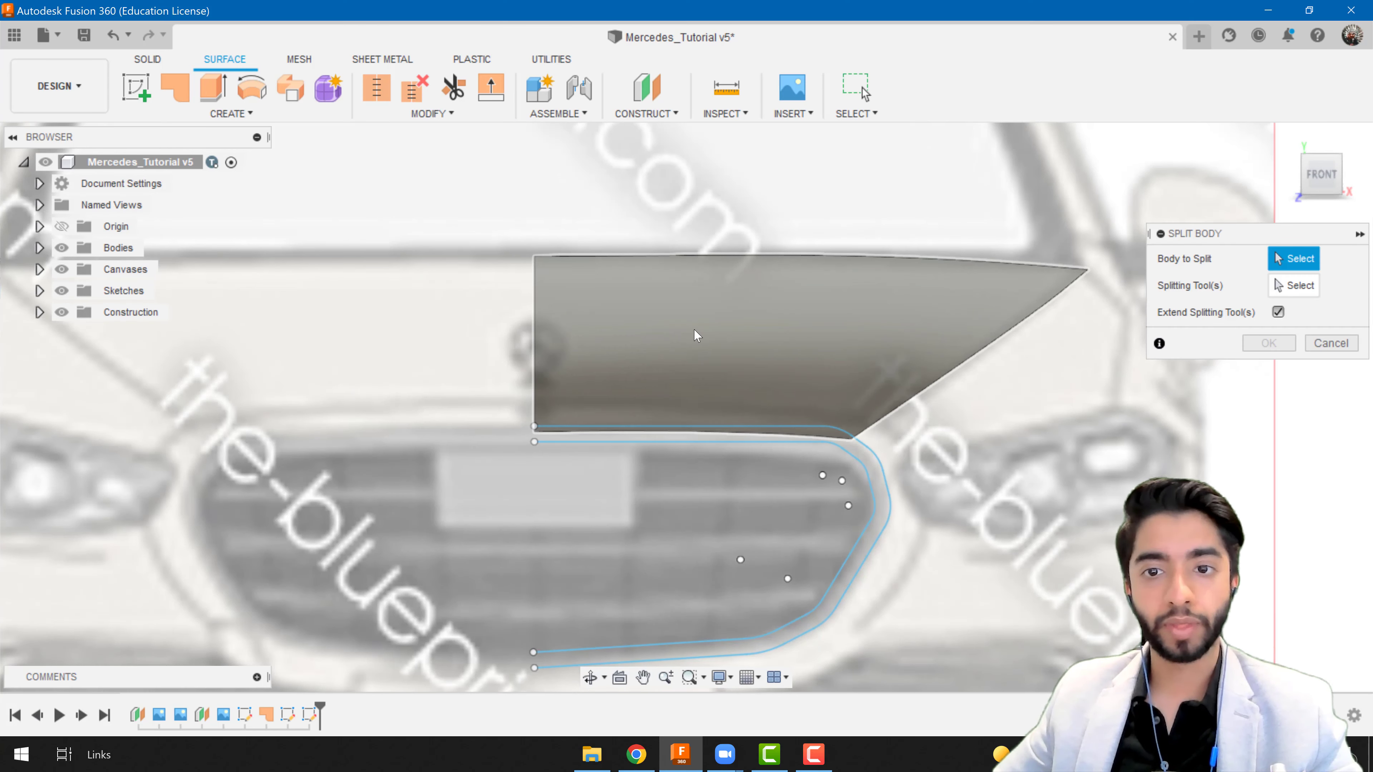
{"action": "left_click", "coordinate": [694, 328]}
{"action": "scroll", "coordinate": [879, 470], "scroll_direction": "up", "scroll_amount": 3}
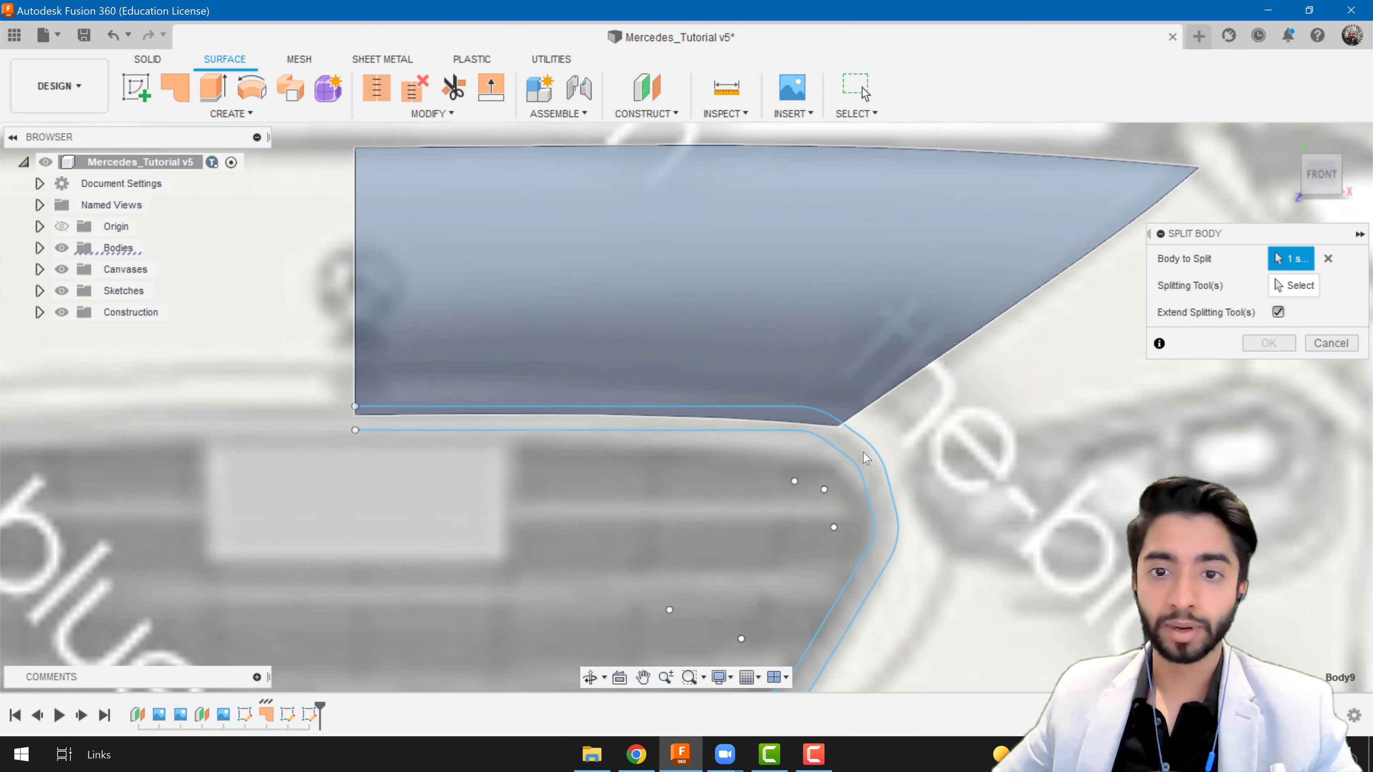
{"action": "left_click", "coordinate": [1294, 285]}
{"action": "left_click", "coordinate": [650, 410]}
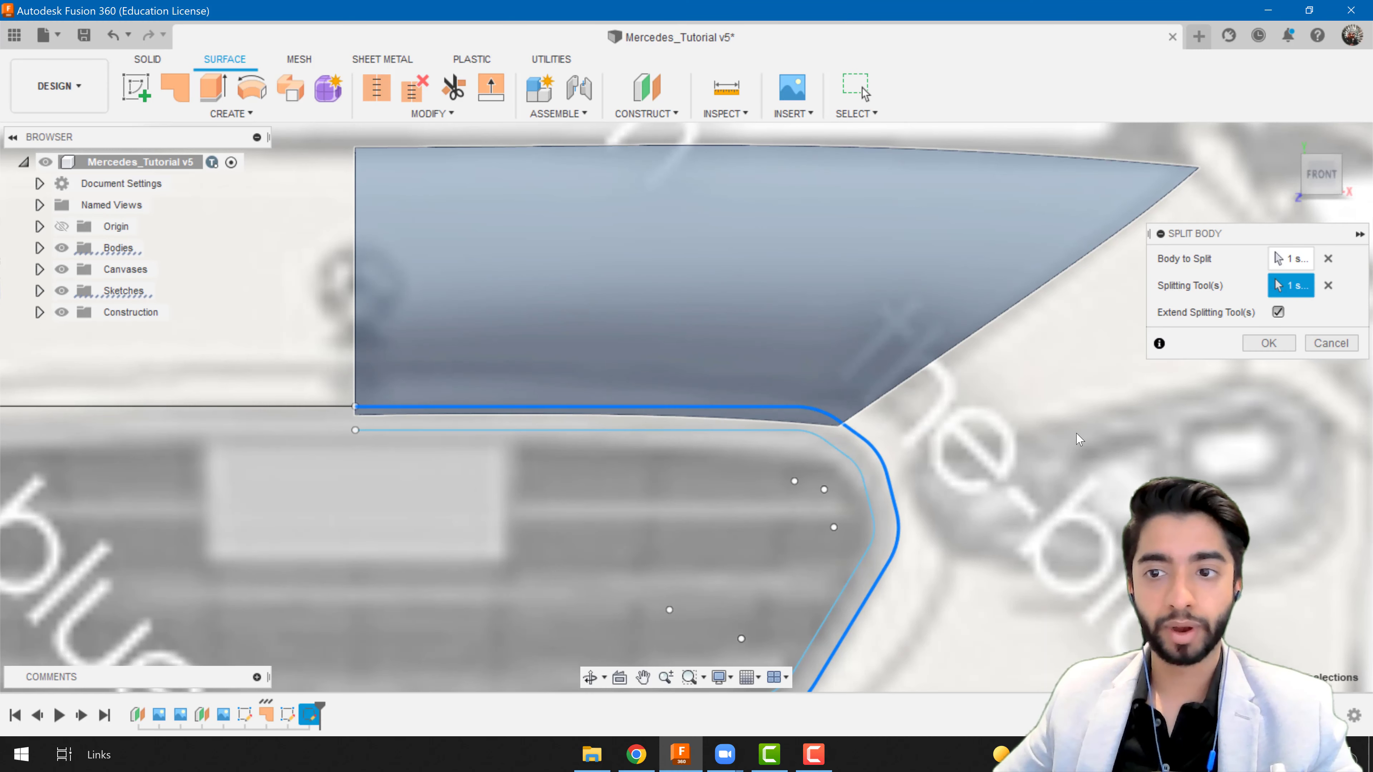
{"action": "left_click", "coordinate": [1269, 343]}
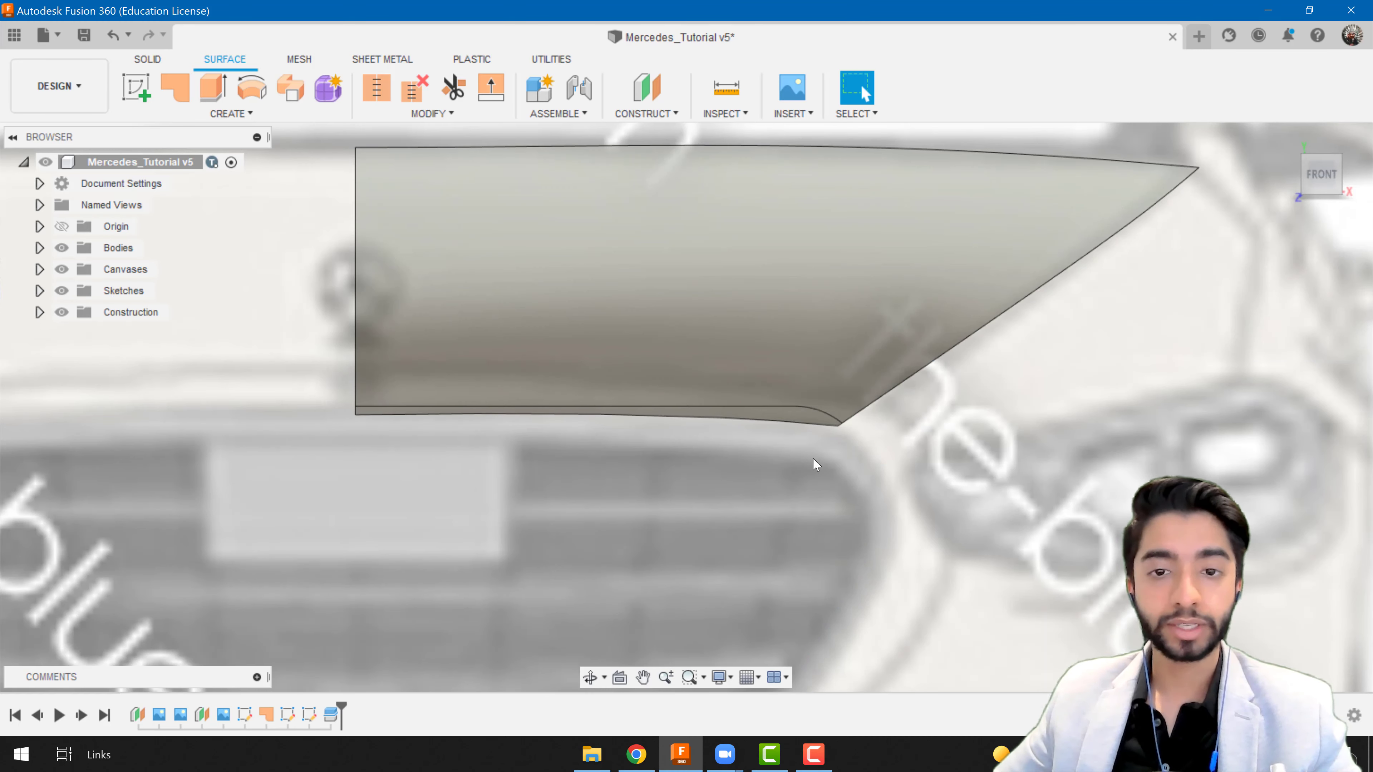
- Delete the thin surface strip split off along the bonnet's front edge
{"action": "scroll", "coordinate": [814, 465], "scroll_direction": "up", "scroll_amount": 1}
{"action": "left_click", "coordinate": [39, 248]}
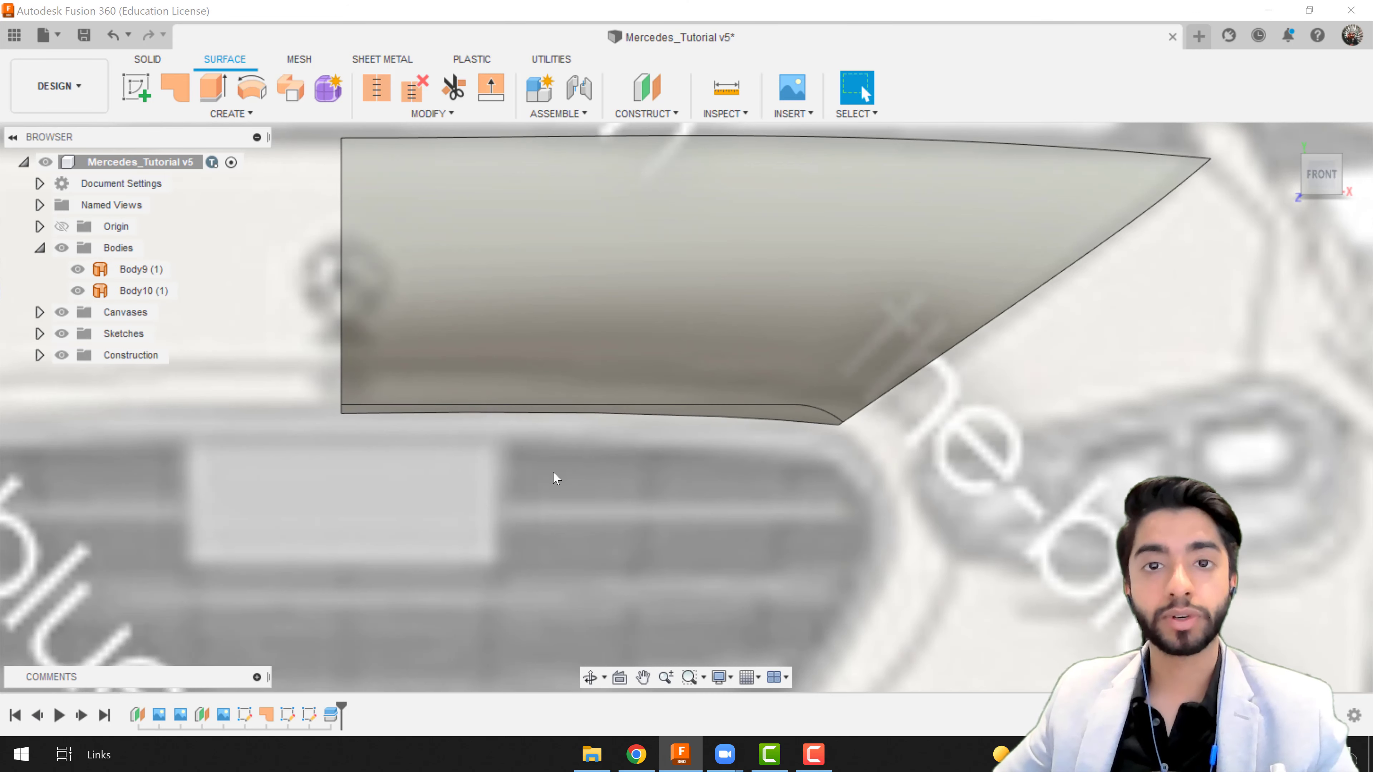
{"action": "scroll", "coordinate": [702, 461], "scroll_direction": "up", "scroll_amount": 1}
{"action": "left_click", "coordinate": [819, 409]}
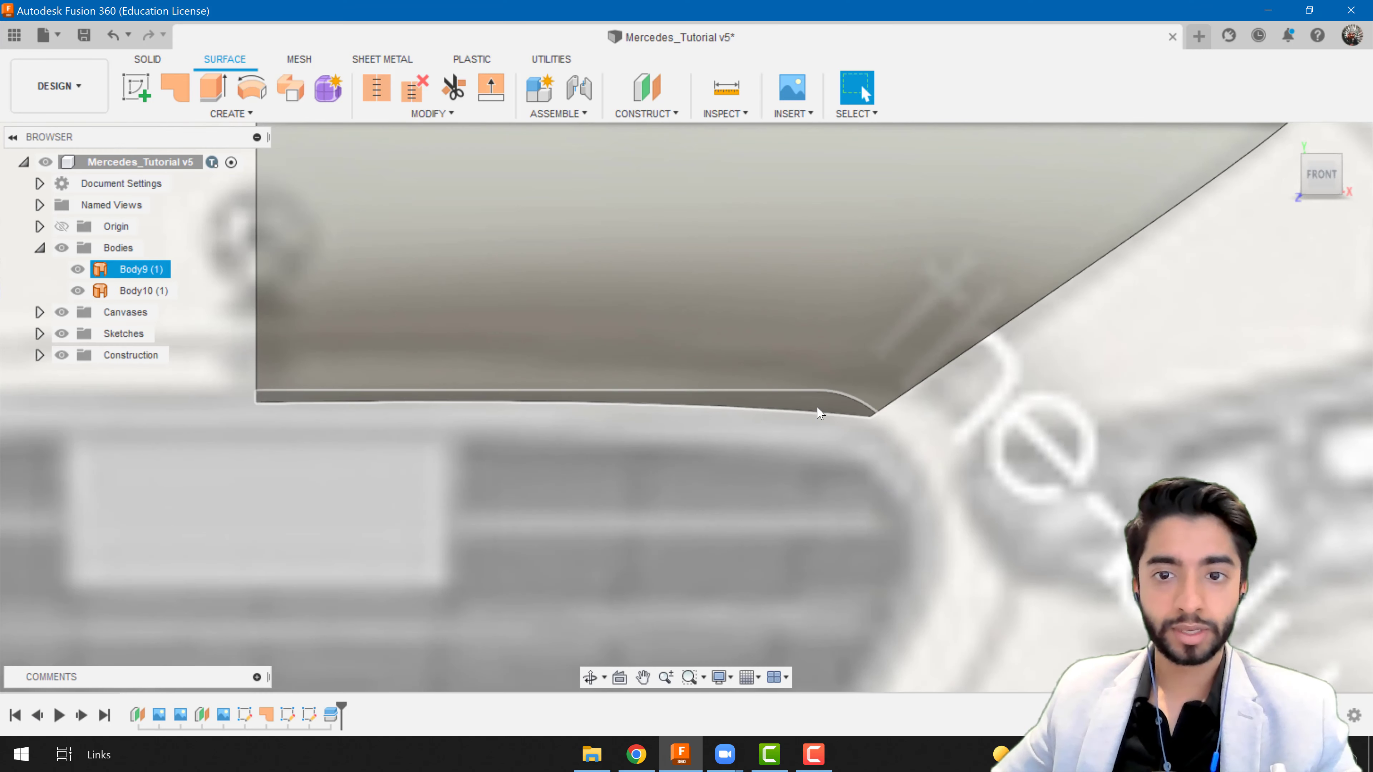
{"action": "key", "text": "Delete"}
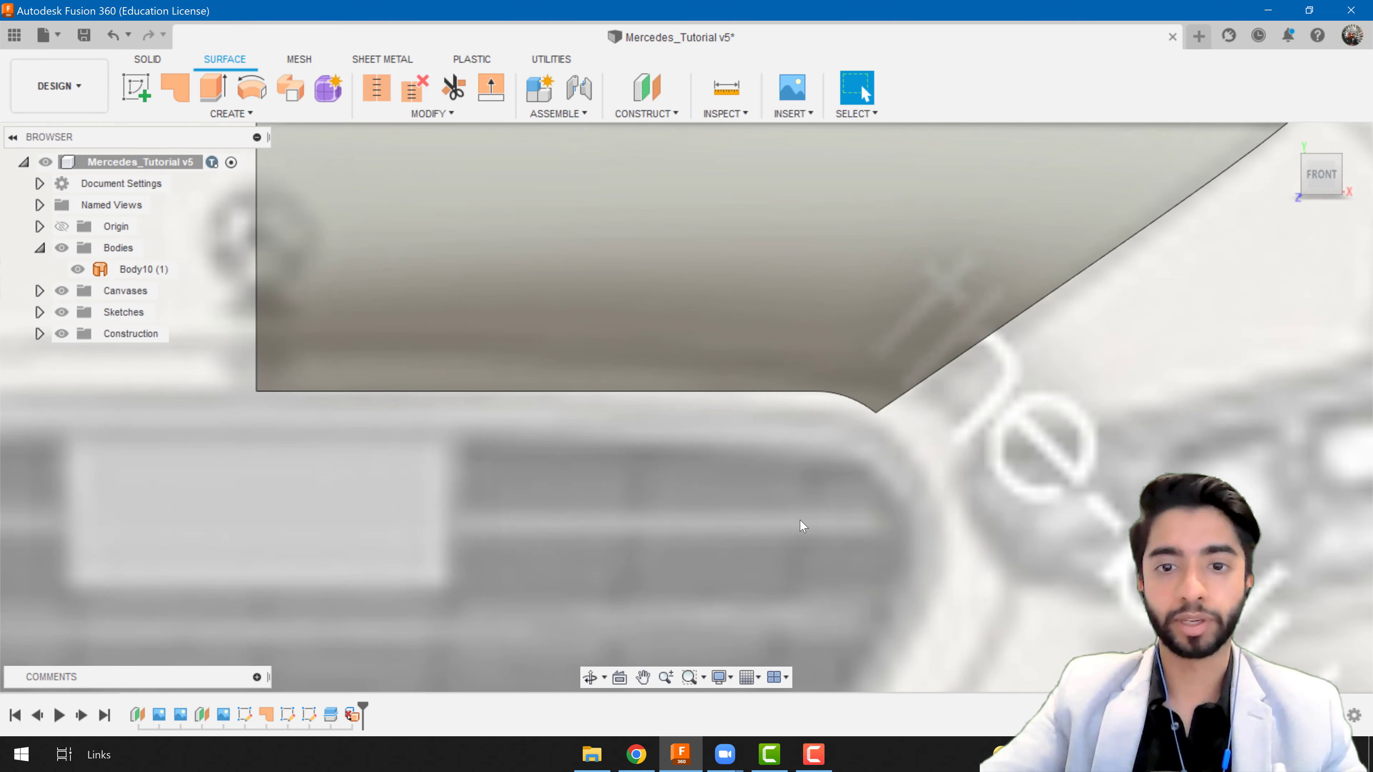
{"action": "scroll", "coordinate": [813, 428], "scroll_direction": "down", "scroll_amount": 2}
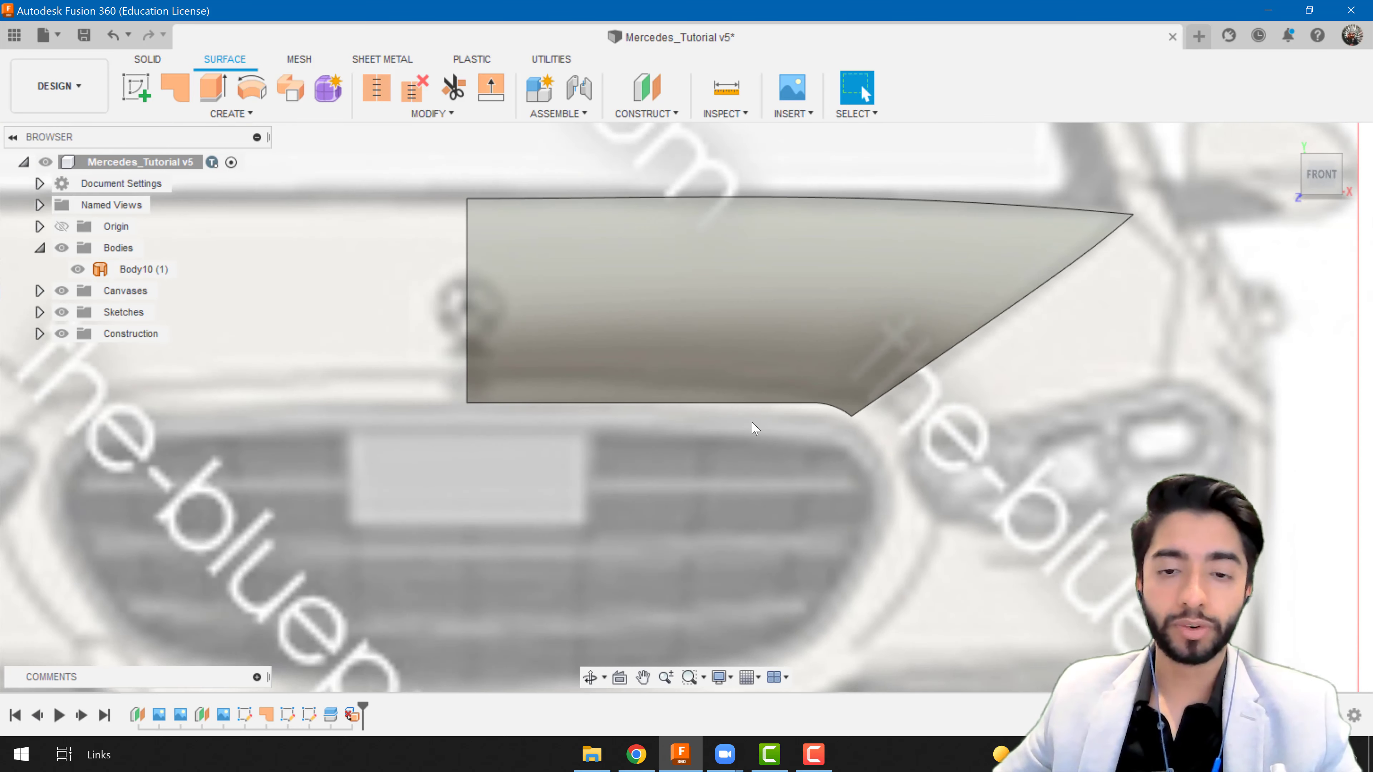
- Highlight the grille sketch to check its outline against the front blueprint
{"action": "left_click", "coordinate": [724, 316]}
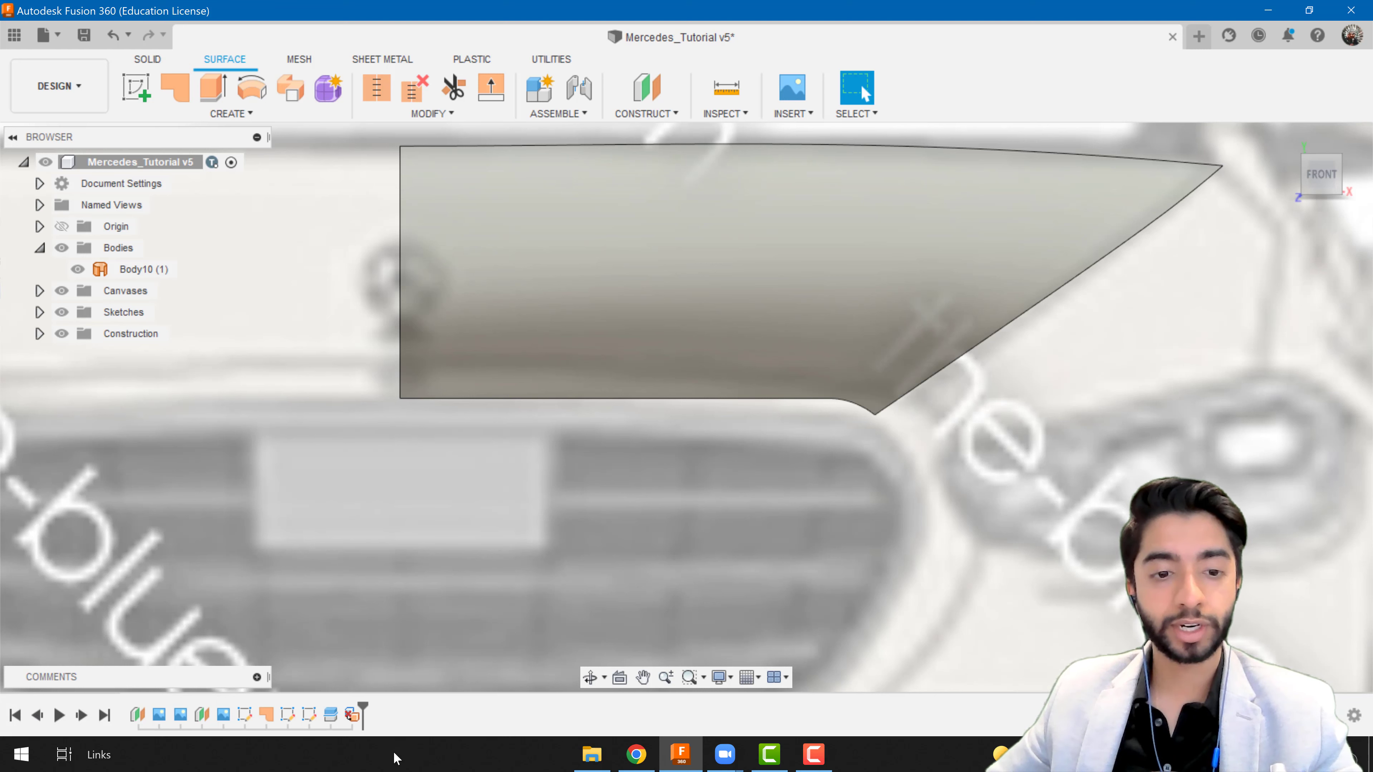
{"action": "left_click", "coordinate": [309, 715]}
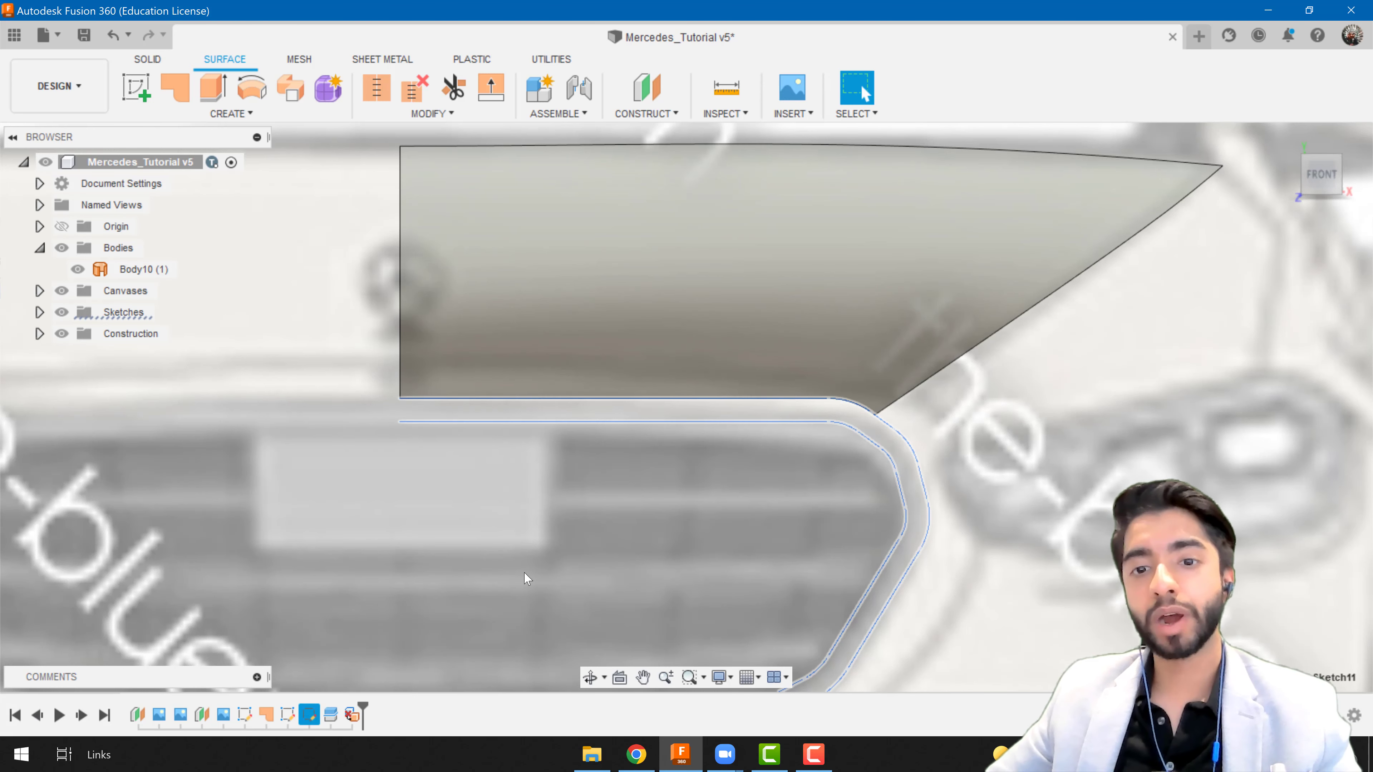
{"action": "scroll", "coordinate": [524, 574], "scroll_direction": "down", "scroll_amount": 2}
{"action": "middle_click_drag", "start_coordinate": [523, 519], "coordinate": [529, 404]}
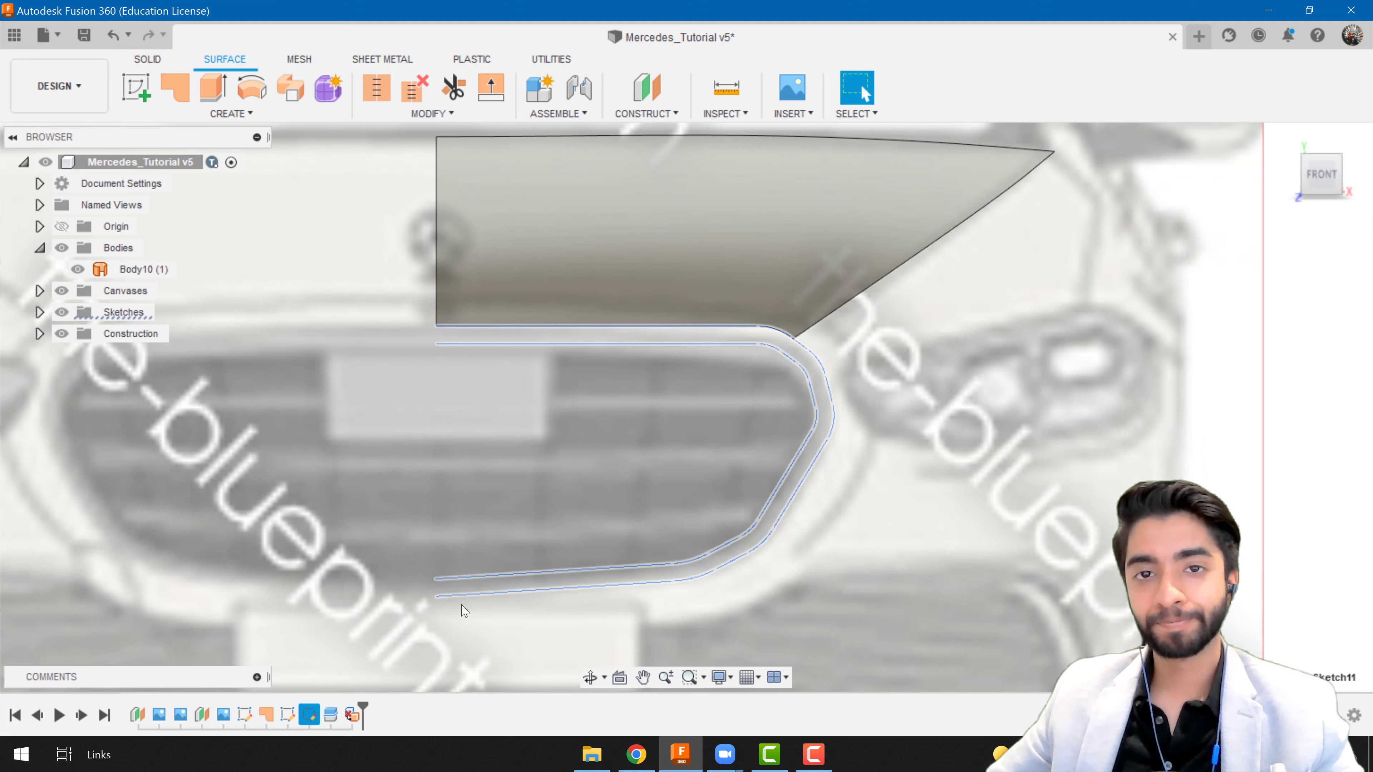
{"action": "left_click", "coordinate": [516, 444]}
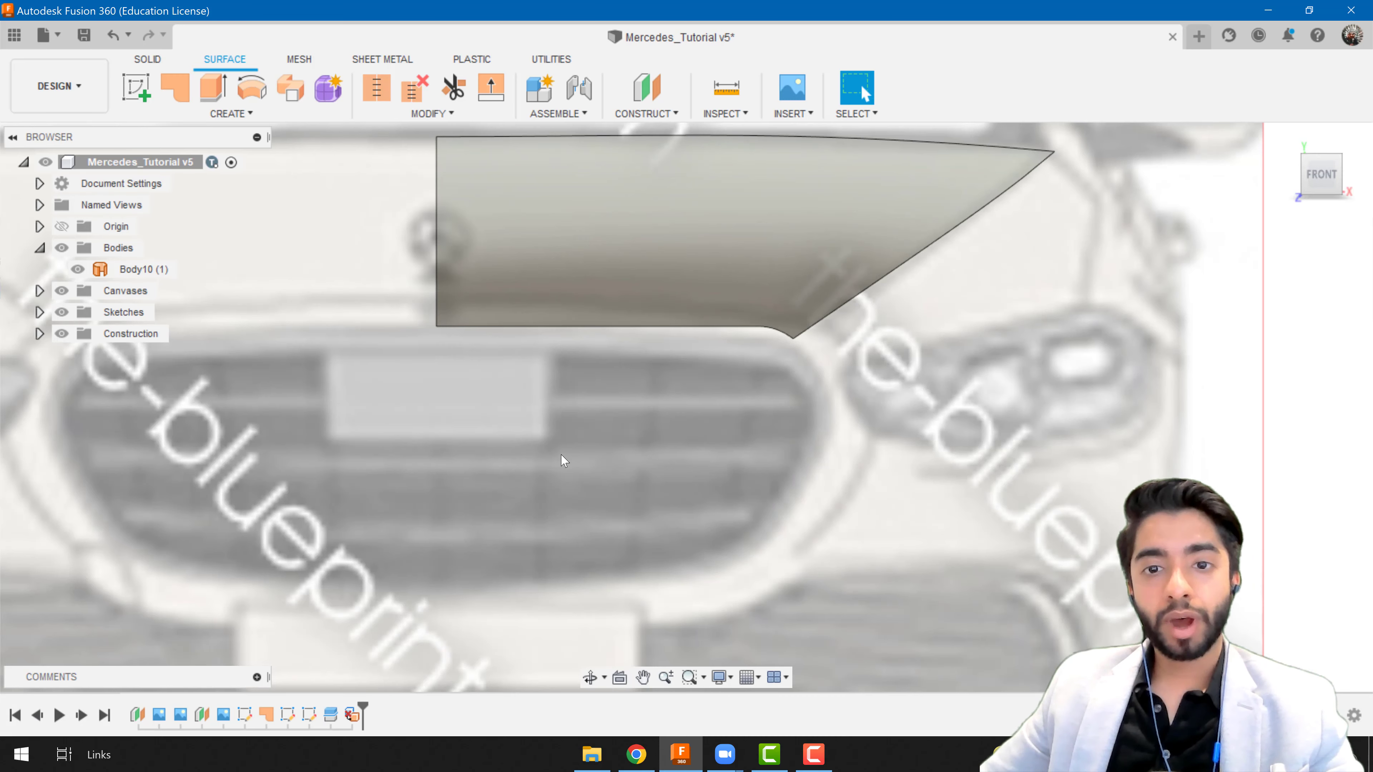
- Undo the strip deletion and the bonnet surface split
{"action": "key", "text": "ctrl+z"}
{"action": "key", "text": "ctrl+z"}
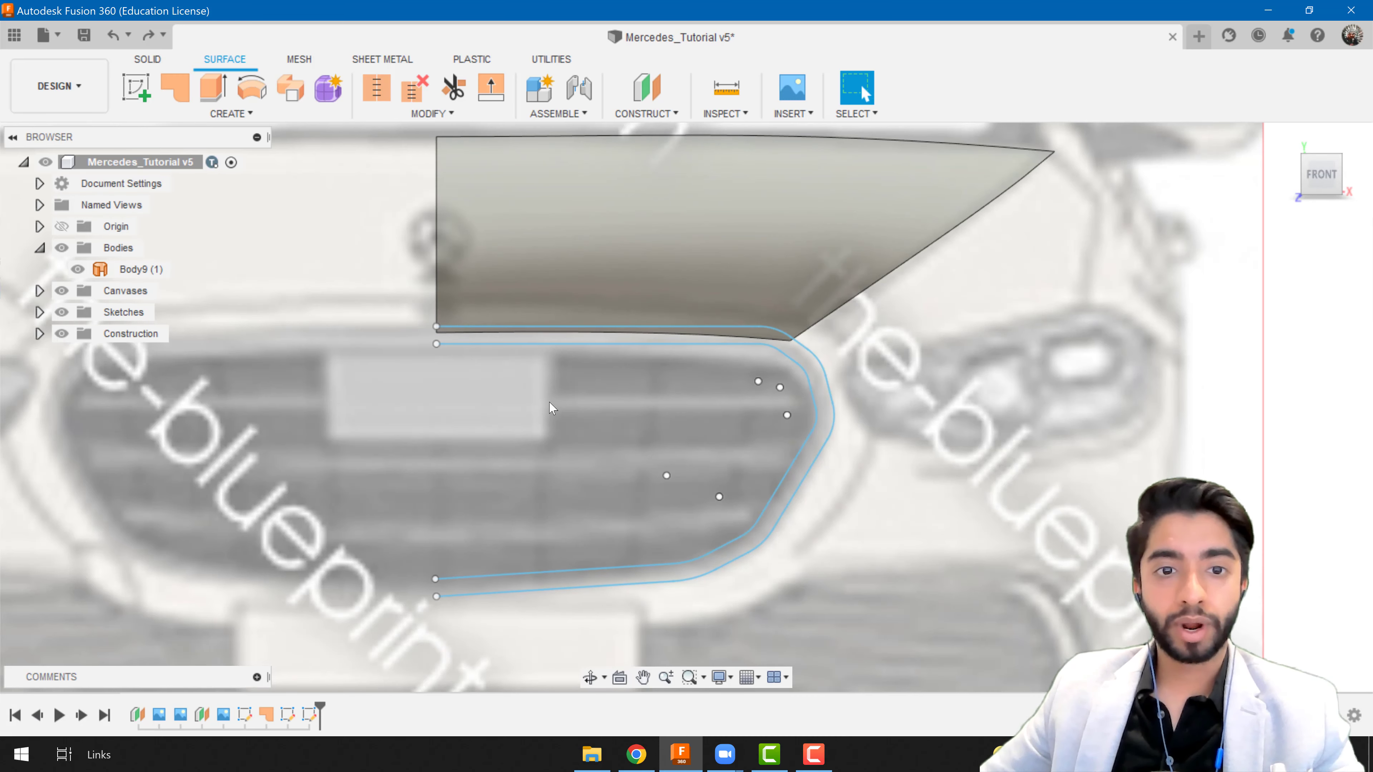
{"action": "scroll", "coordinate": [473, 319], "scroll_direction": "up", "scroll_amount": 5}
{"action": "scroll", "coordinate": [492, 366], "scroll_direction": "down", "scroll_amount": 5}
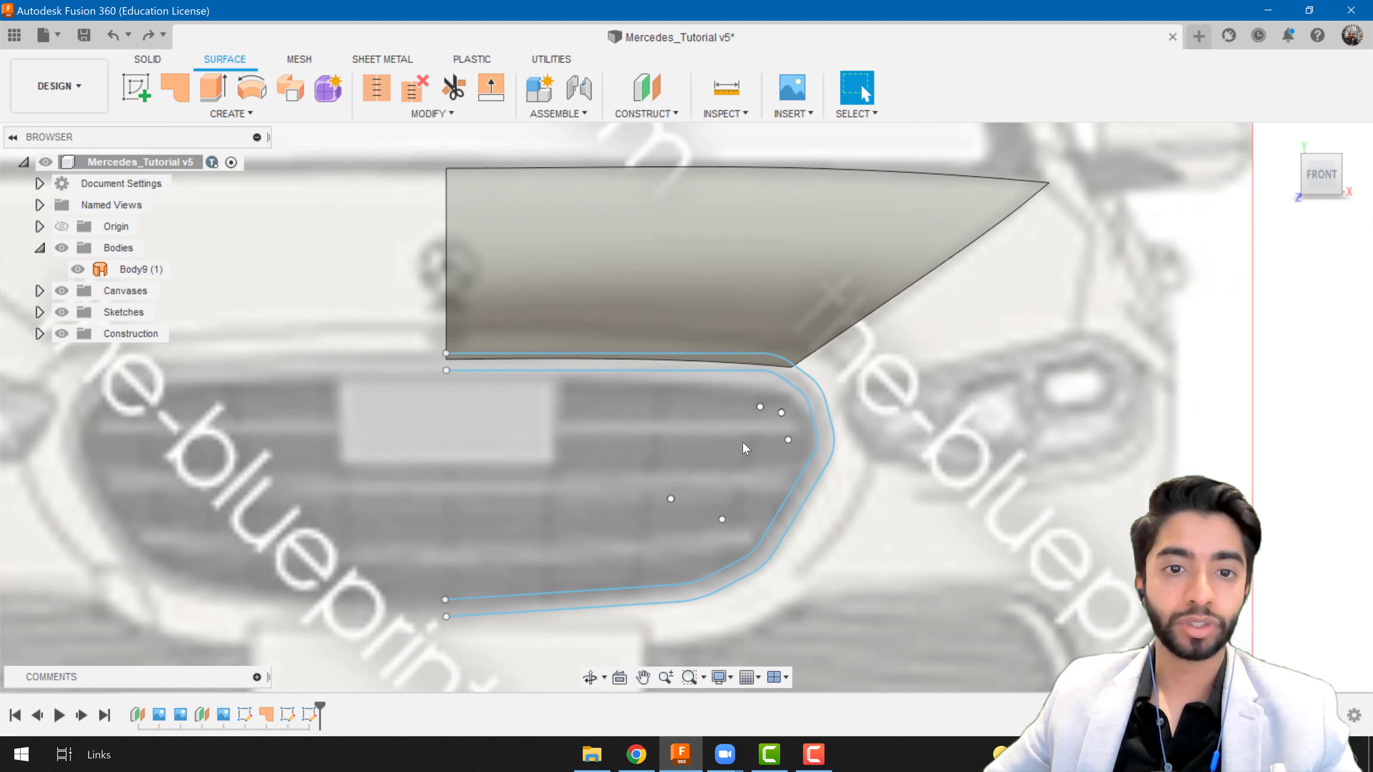
{"action": "scroll", "coordinate": [719, 450], "scroll_direction": "up", "scroll_amount": 3}
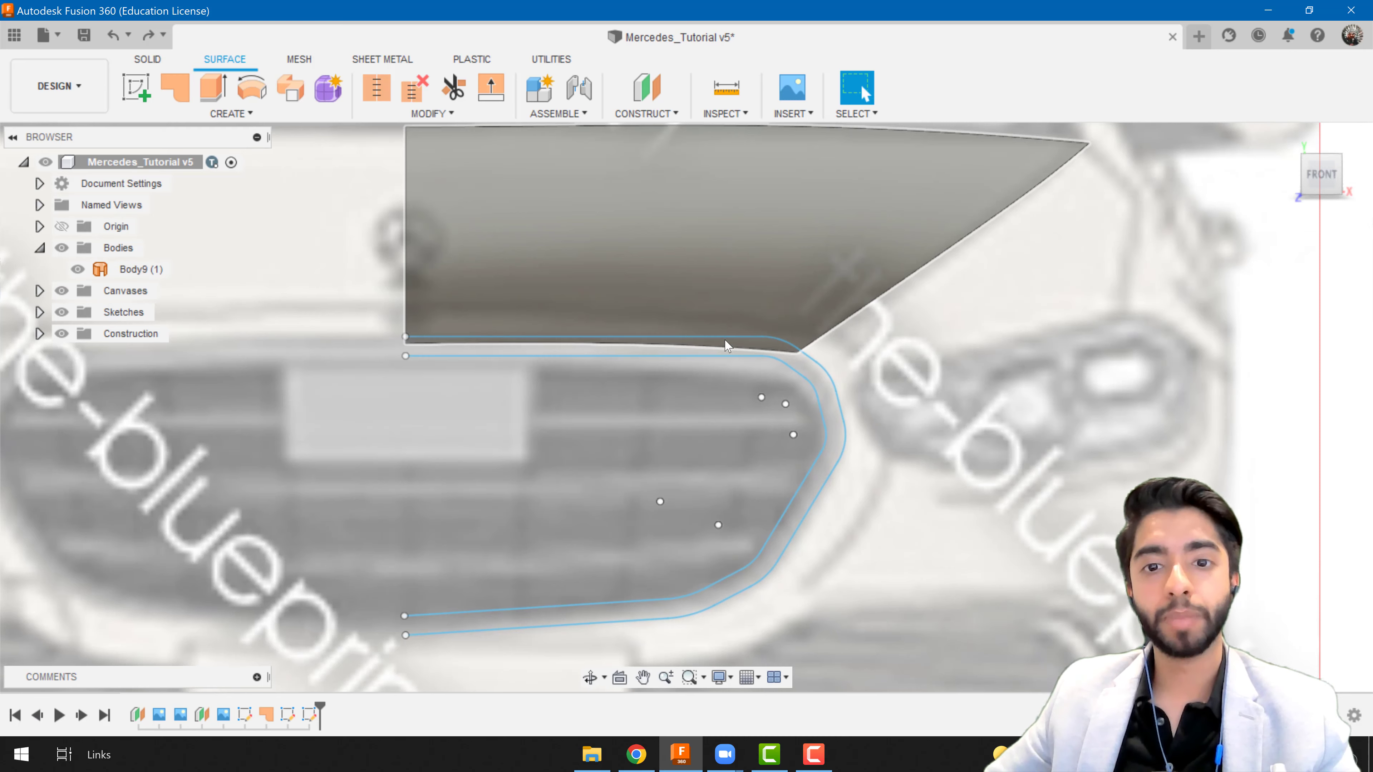
{"action": "scroll", "coordinate": [729, 359], "scroll_direction": "up", "scroll_amount": 2}
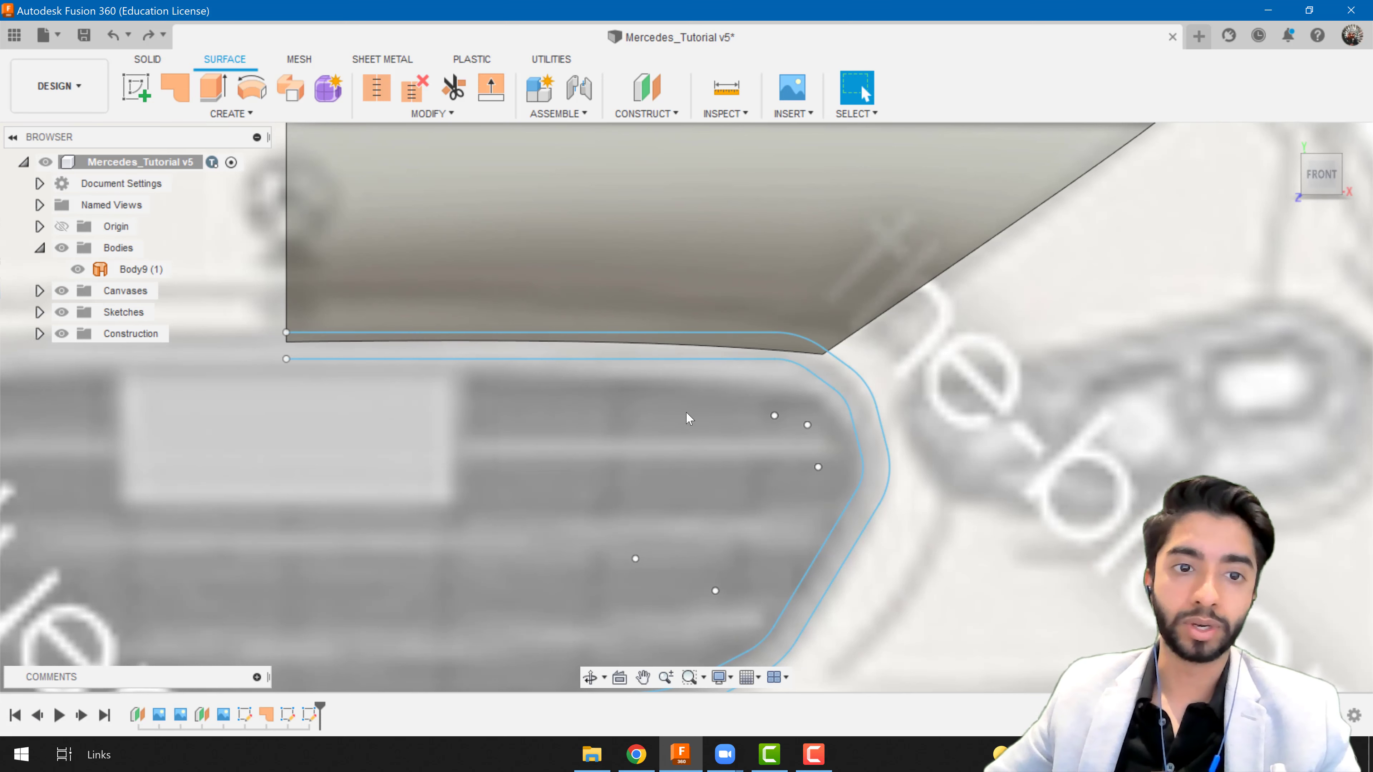
{"action": "scroll", "coordinate": [686, 411], "scroll_direction": "down", "scroll_amount": 5}
{"action": "middle_click_drag", "start_coordinate": [685, 411], "coordinate": [470, 408]}
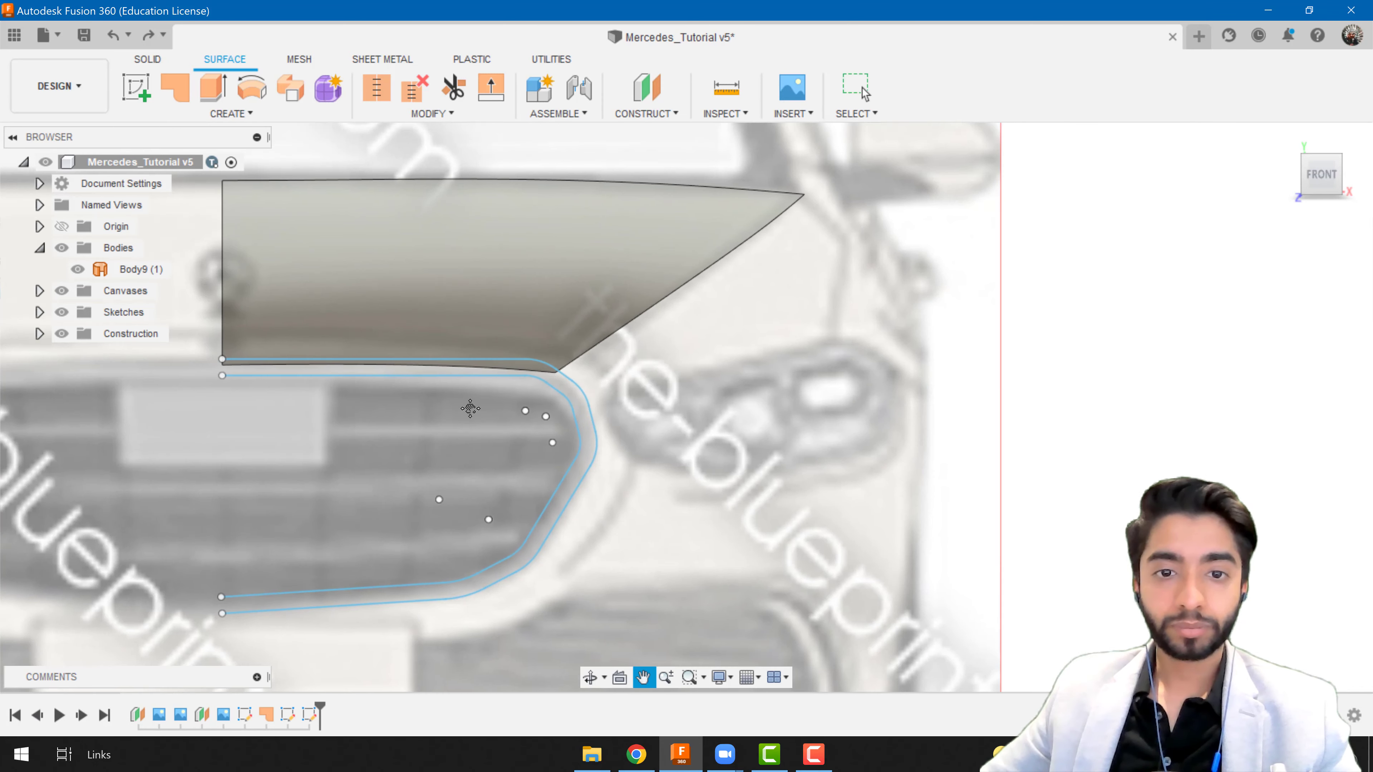
- Rename the grille outline sketch as GrillSketch
{"action": "left_click", "coordinate": [39, 313]}
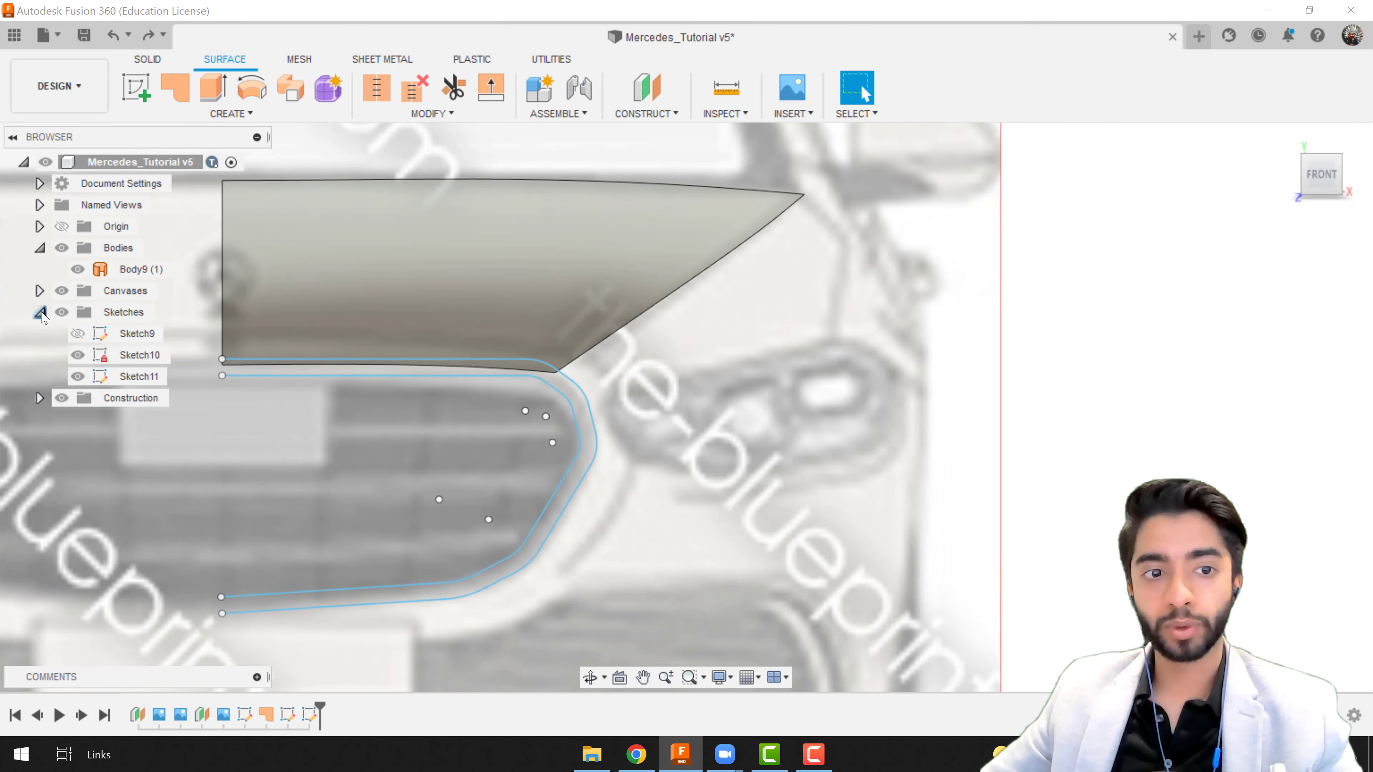
{"action": "left_click", "coordinate": [139, 376]}
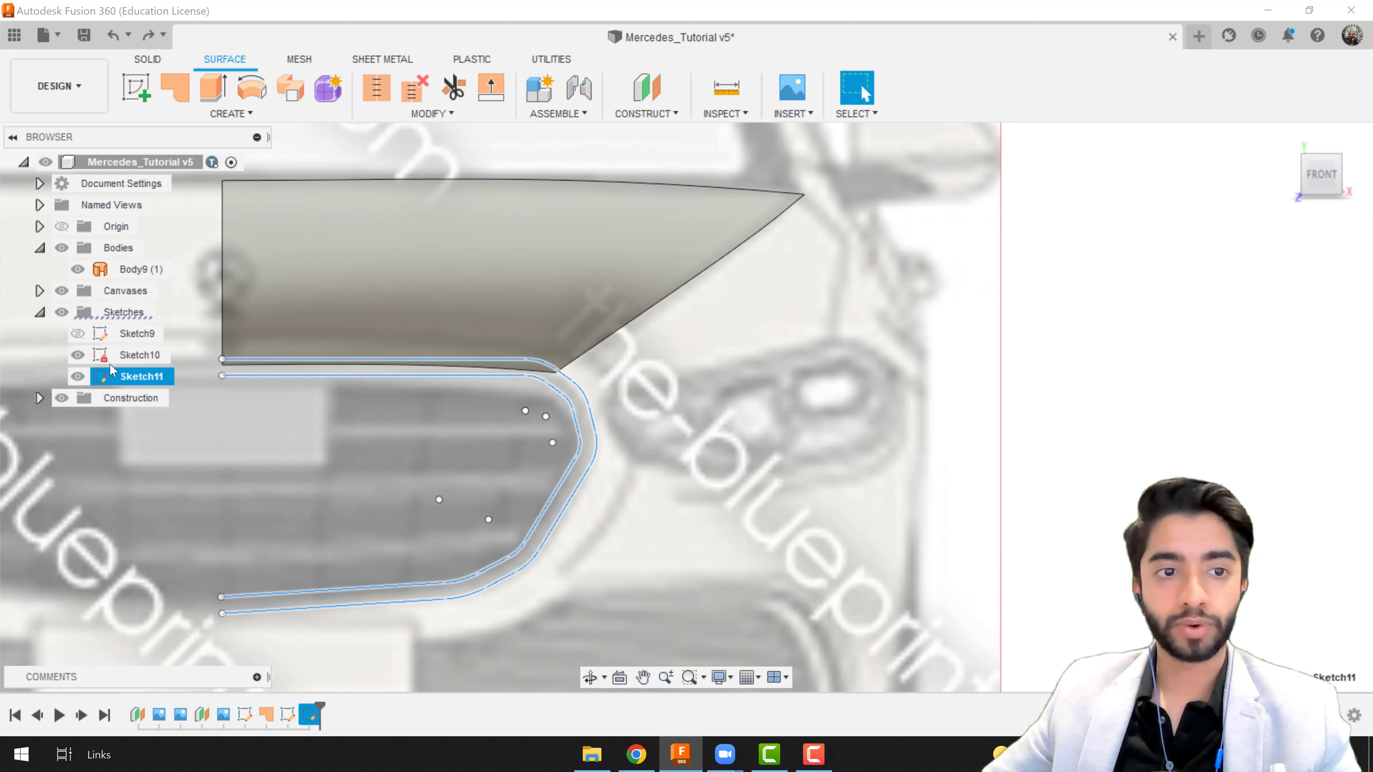
{"action": "left_click", "coordinate": [145, 378]}
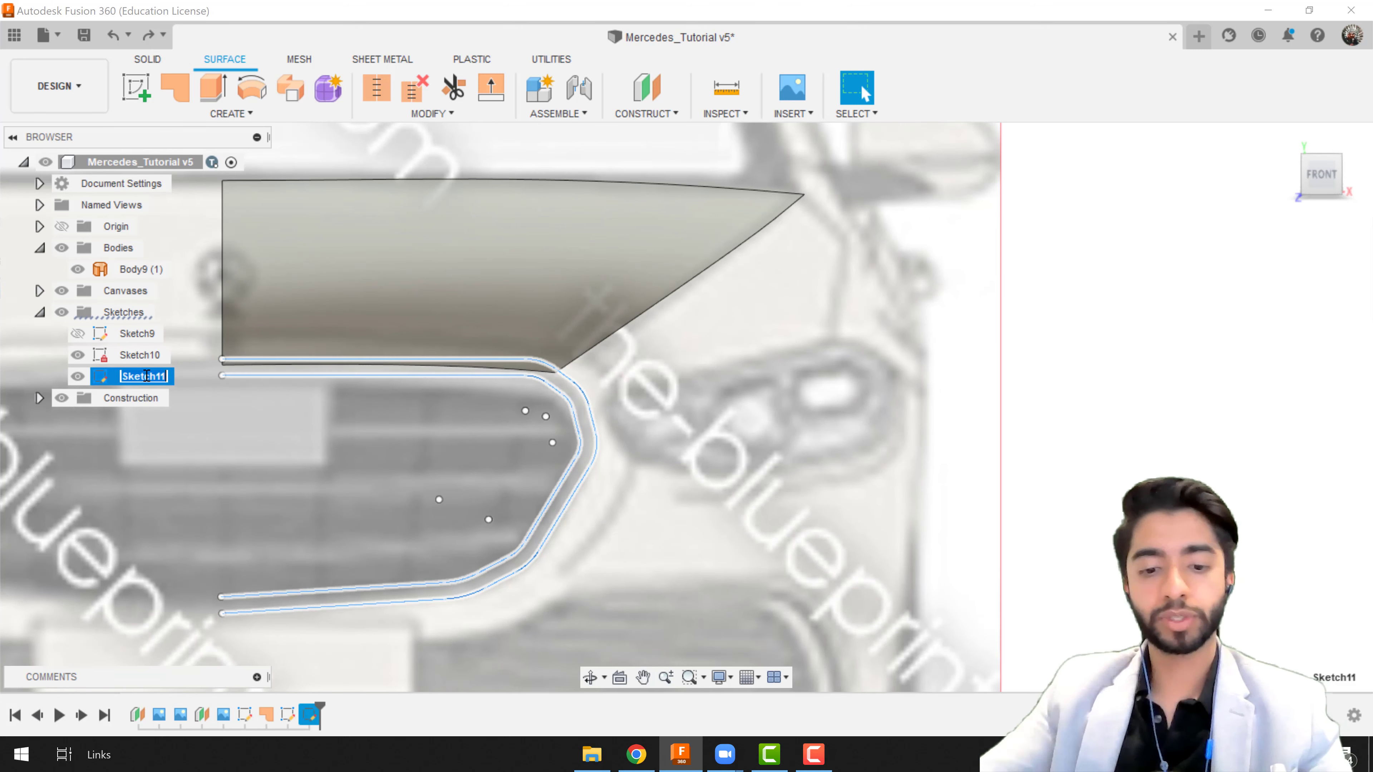
{"action": "type", "text": "Grill"}
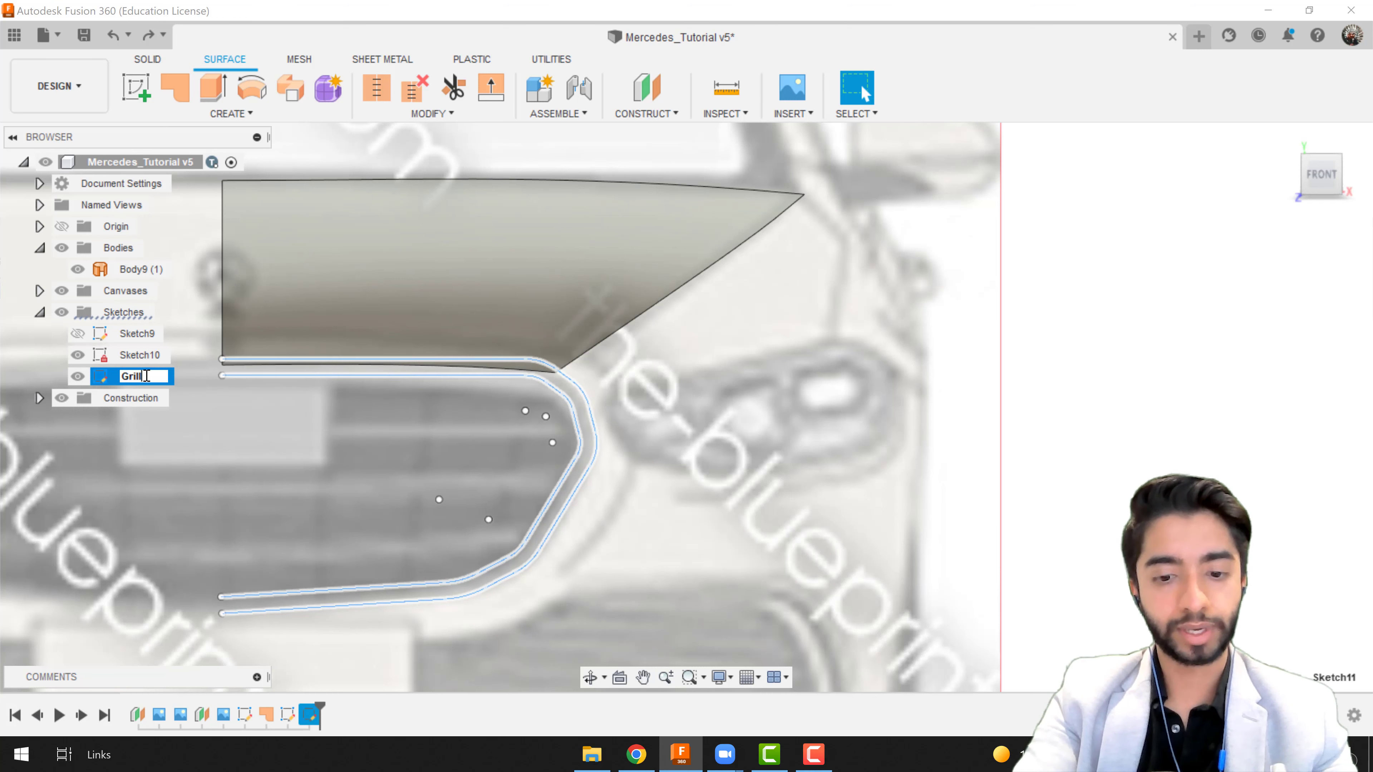
{"action": "key", "text": "Return"}
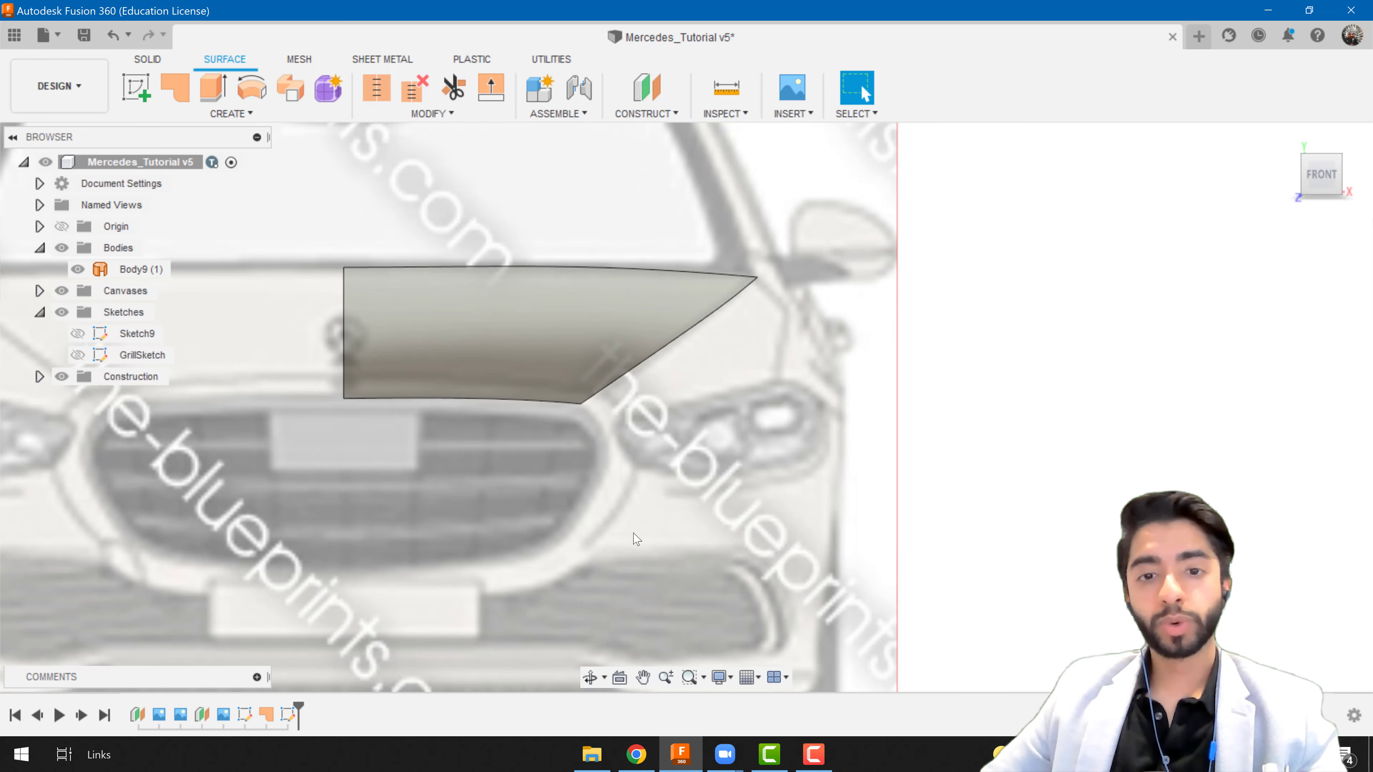
- Start a new sketch on the front blueprint plane over the headlight
{"action": "scroll", "coordinate": [697, 460], "scroll_direction": "up", "scroll_amount": 5}
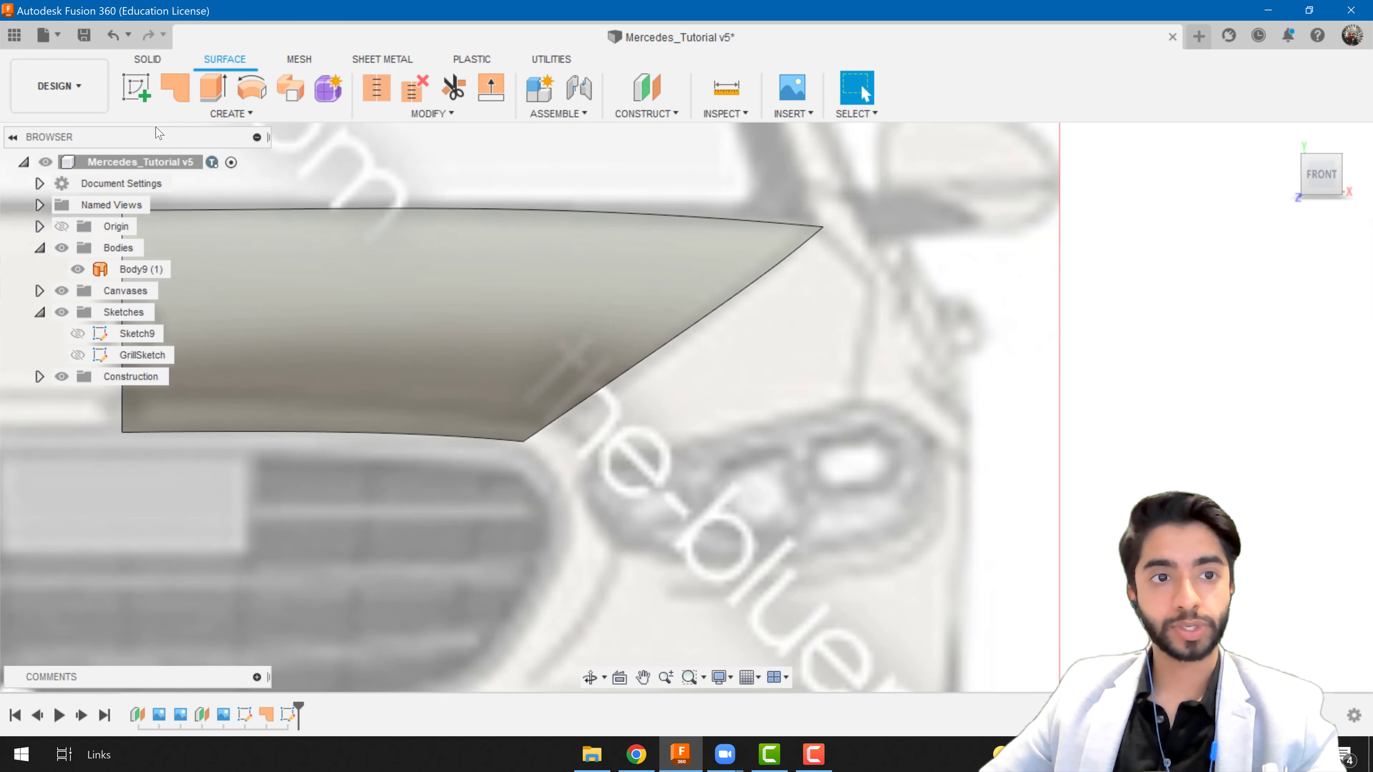
{"action": "left_click", "coordinate": [136, 88]}
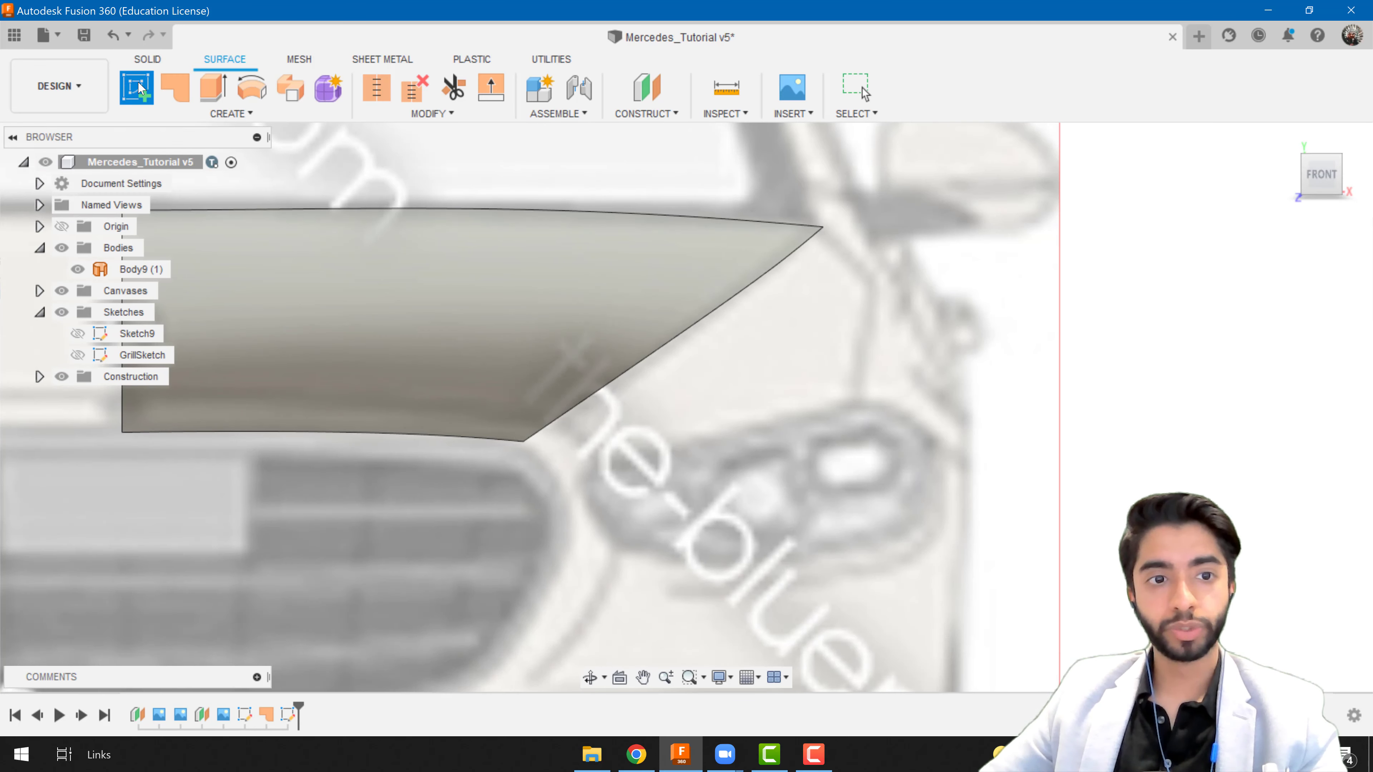
{"action": "left_click", "coordinate": [777, 436]}
{"action": "scroll", "coordinate": [757, 400], "scroll_direction": "up", "scroll_amount": 5}
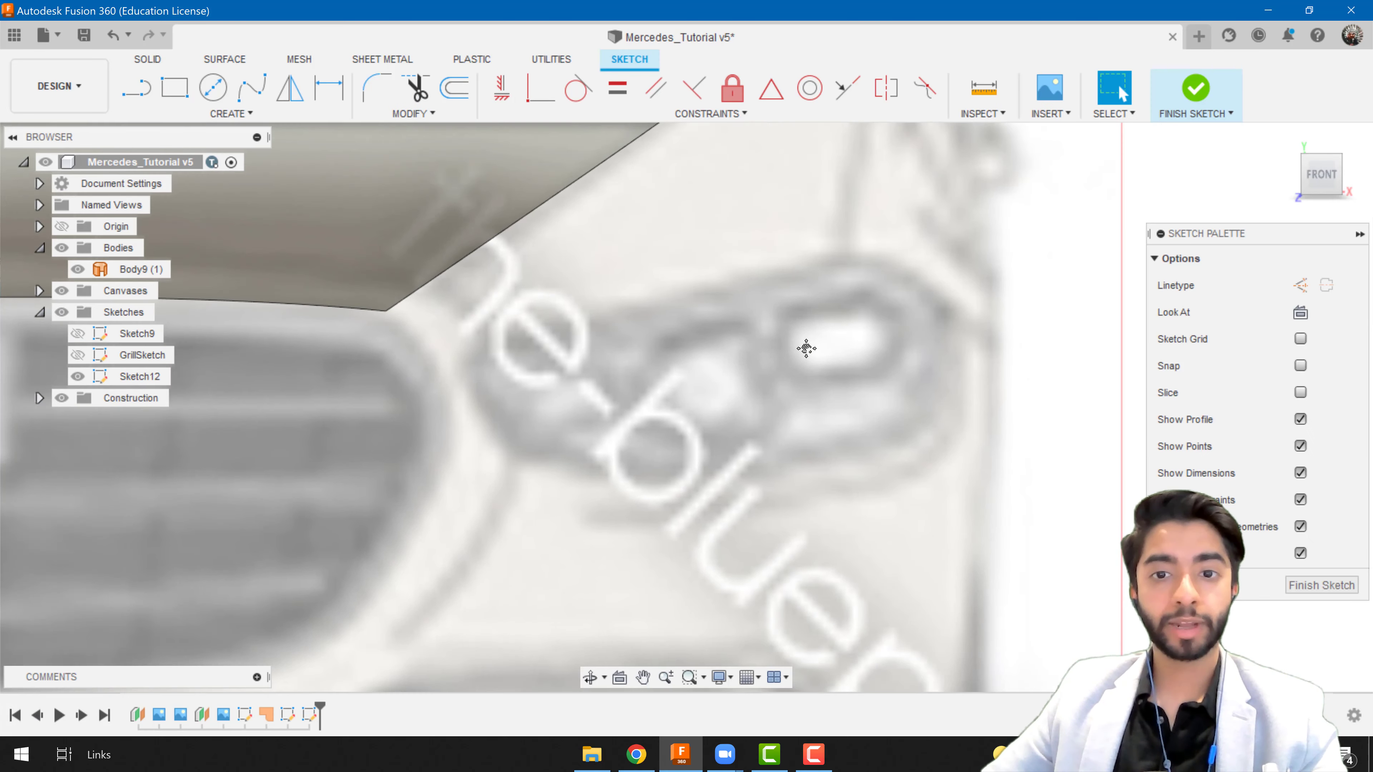
- Trace the headlight's upper and outer edges with connected lines: a long rising edge, a short horizontal, a falling slope and a vertical
{"action": "left_click", "coordinate": [136, 88]}
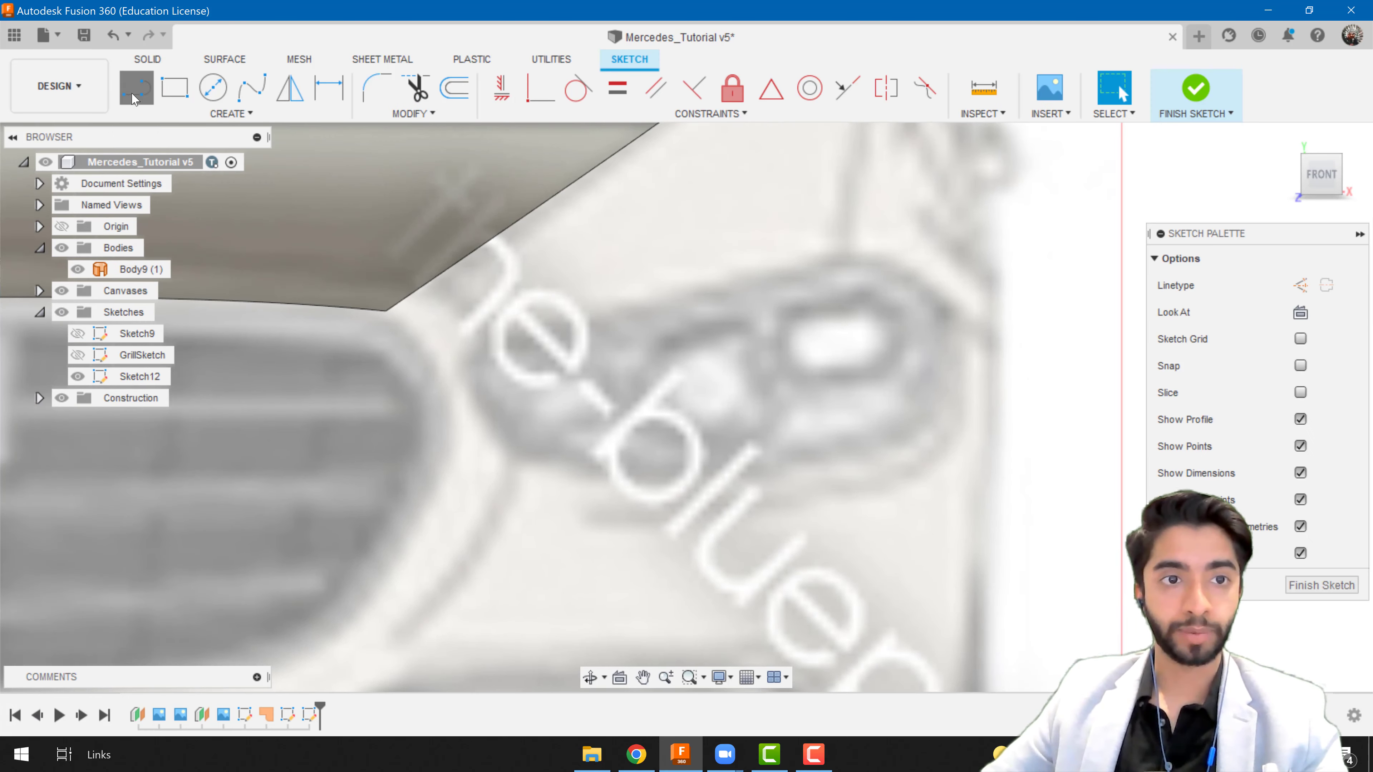
{"action": "scroll", "coordinate": [584, 346], "scroll_direction": "up", "scroll_amount": 1}
{"action": "scroll", "coordinate": [445, 325], "scroll_direction": "up", "scroll_amount": 1}
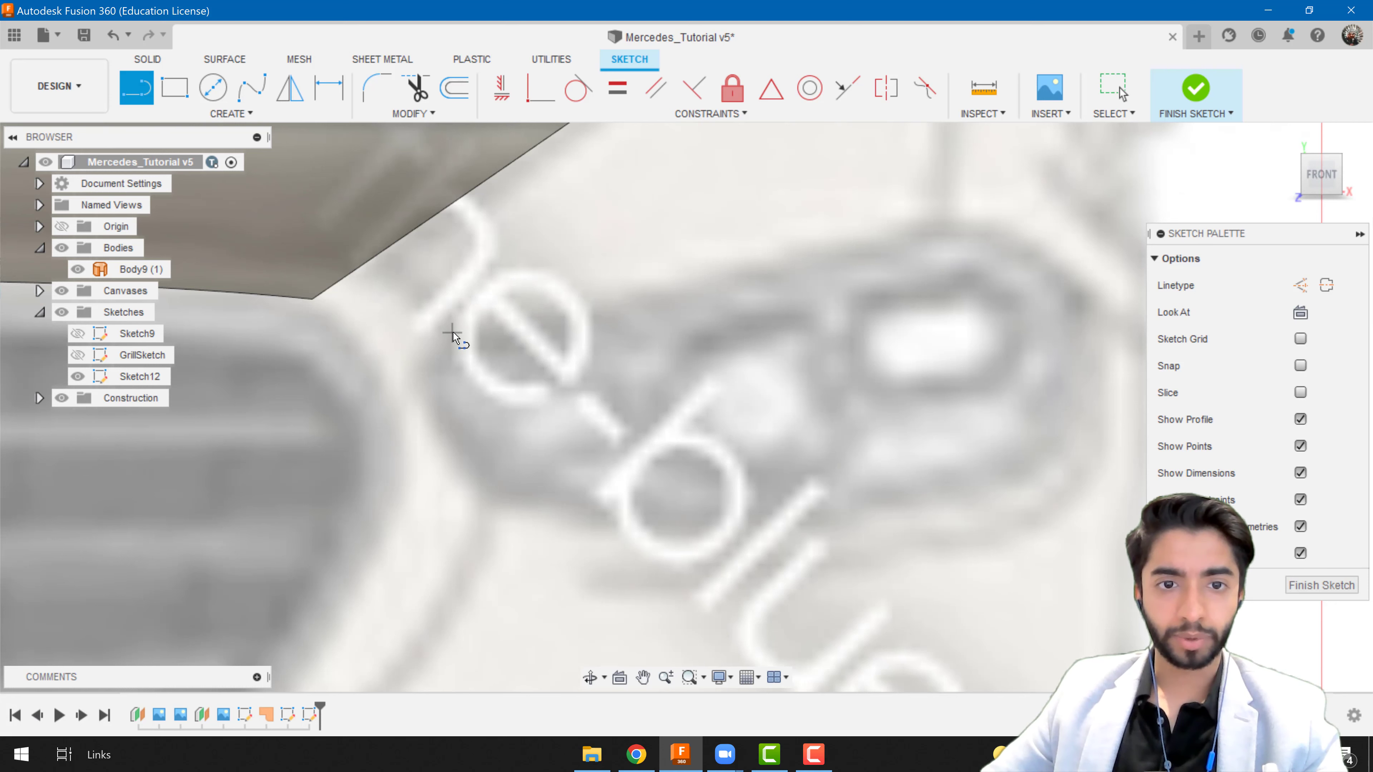
{"action": "left_click", "coordinate": [452, 333]}
{"action": "left_click", "coordinate": [922, 222]}
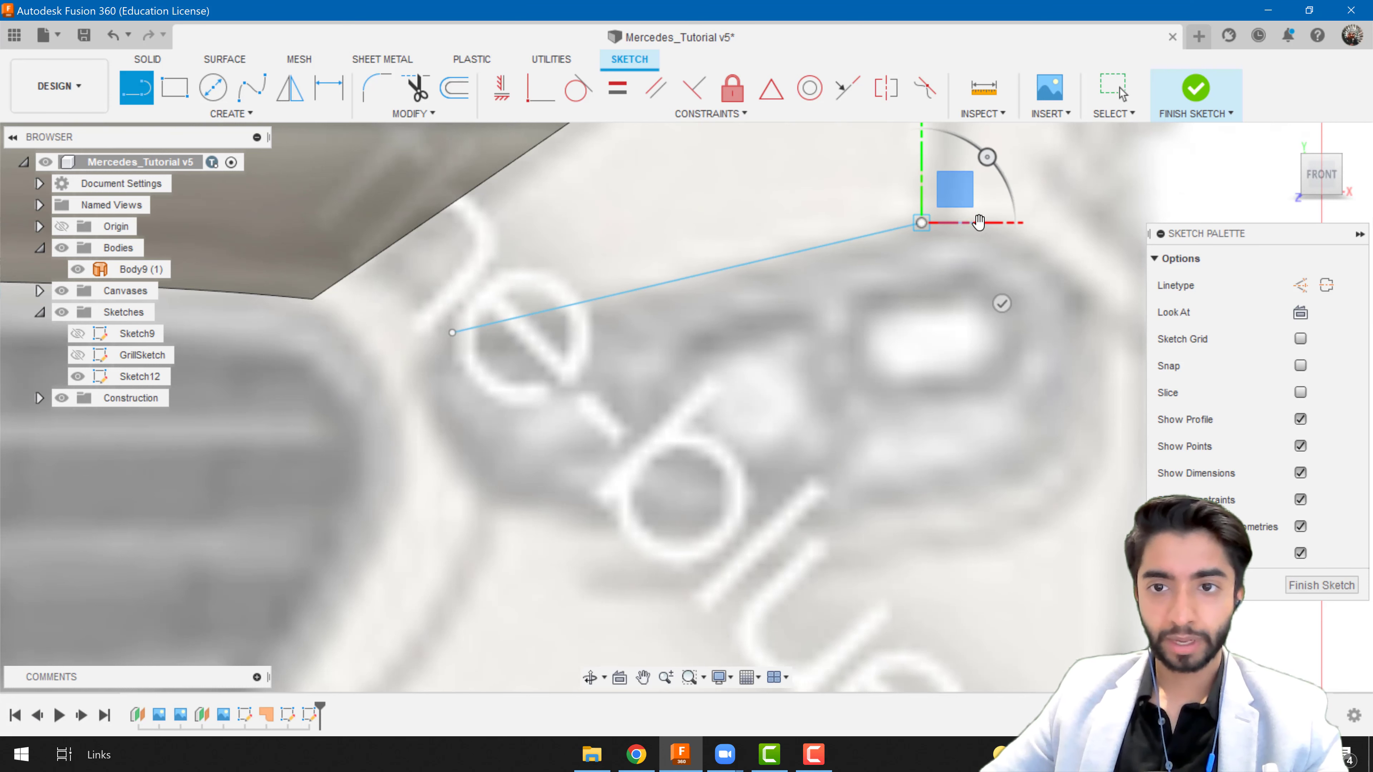
{"action": "left_click", "coordinate": [995, 222]}
{"action": "middle_click_drag", "start_coordinate": [1096, 296], "coordinate": [866, 254]}
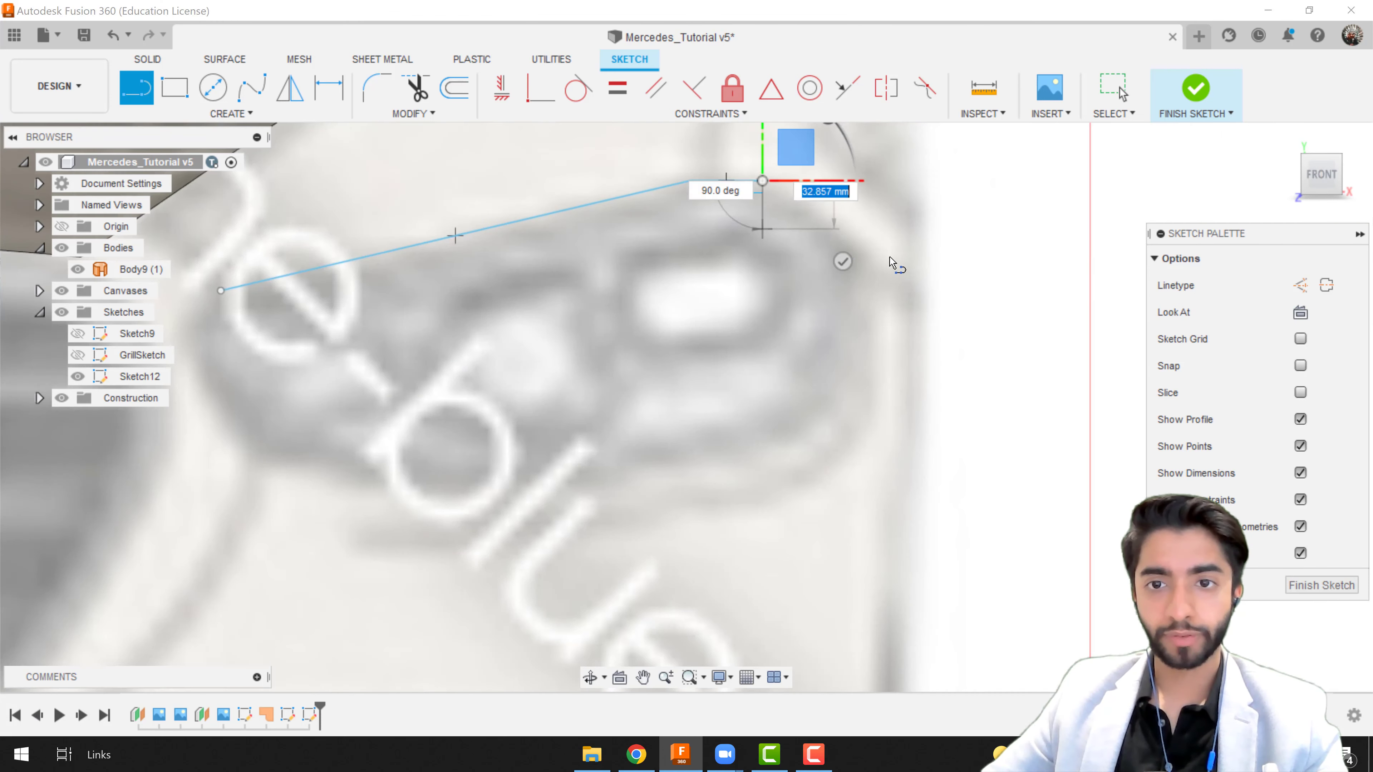
{"action": "left_click", "coordinate": [866, 251]}
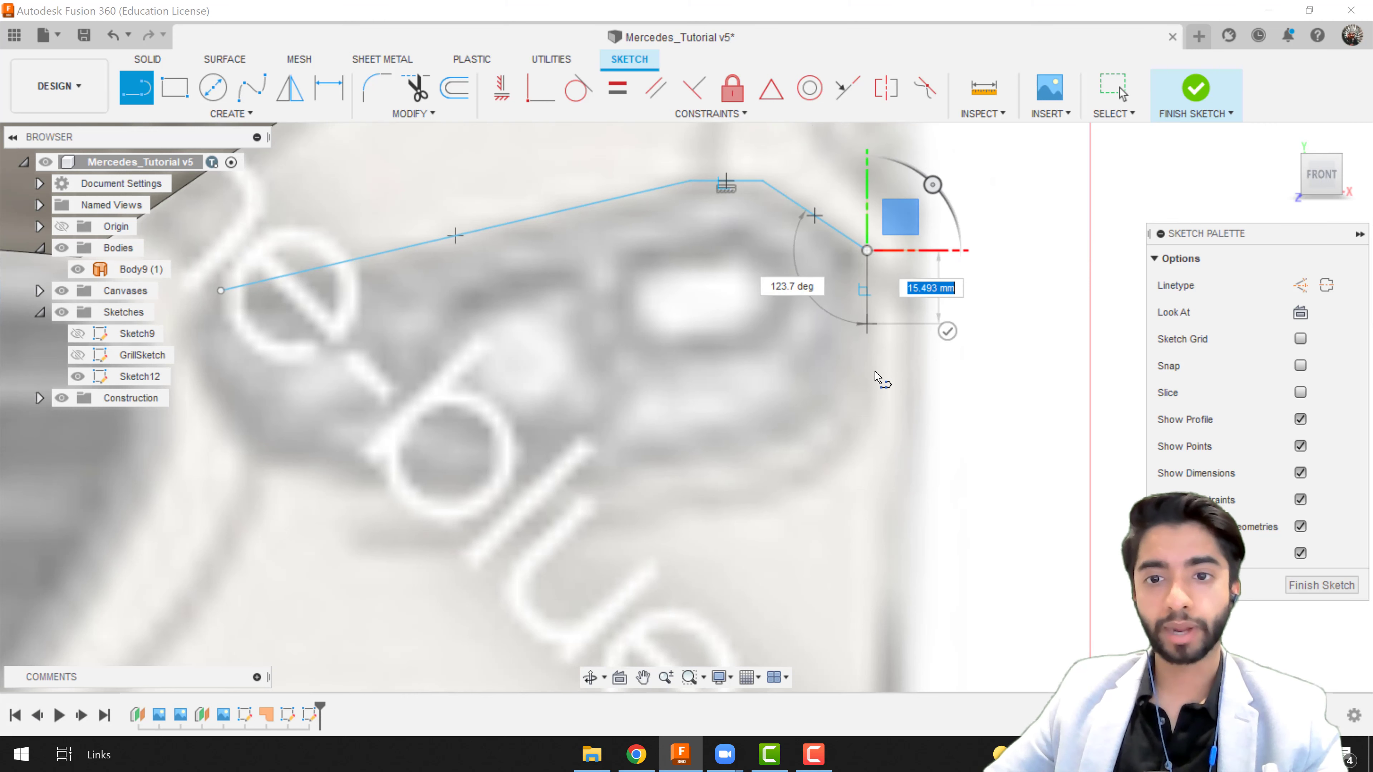
{"action": "left_click", "coordinate": [867, 384]}
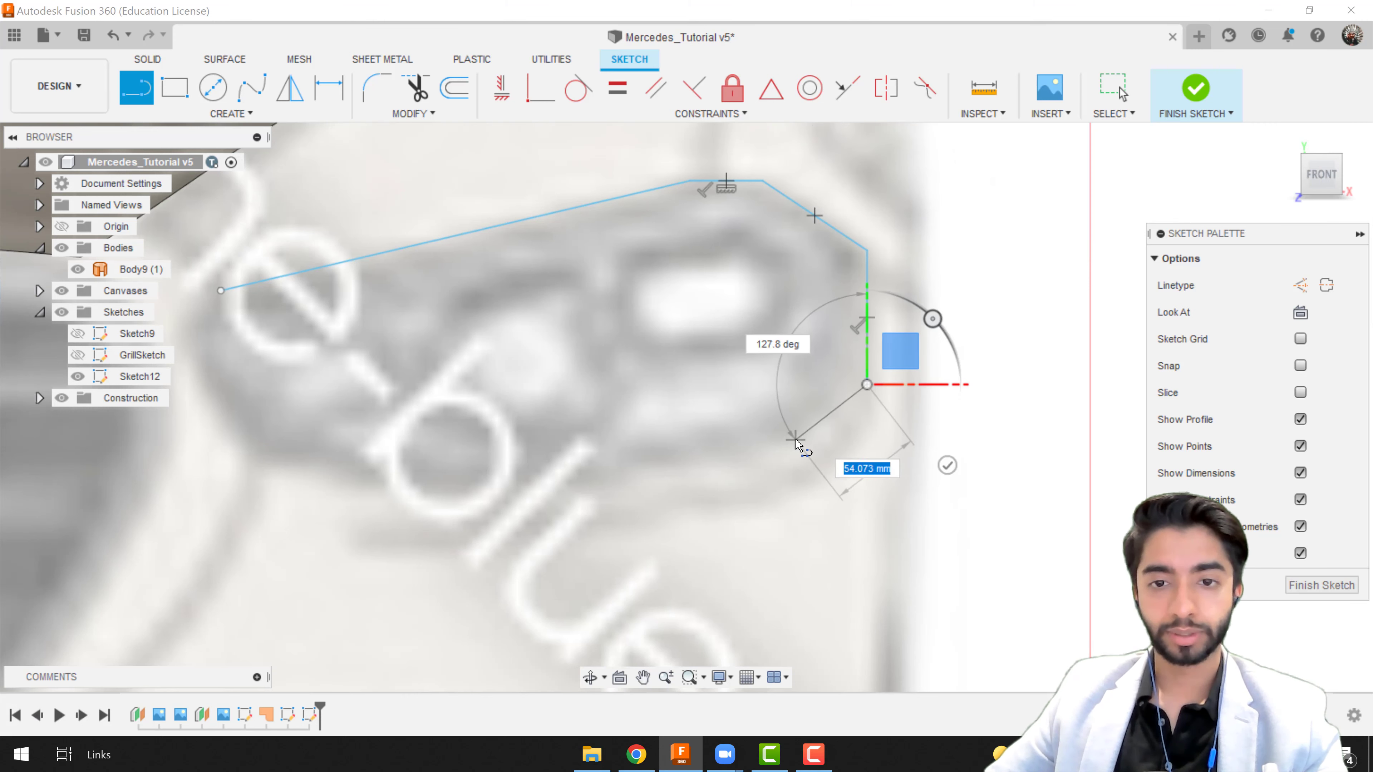
- Continue the line chain along the headlight's lower and inner edges and close the outline at its starting point
{"action": "left_click", "coordinate": [795, 440]}
{"action": "middle_click_drag", "start_coordinate": [726, 460], "coordinate": [828, 394]}
{"action": "left_click", "coordinate": [716, 413]}
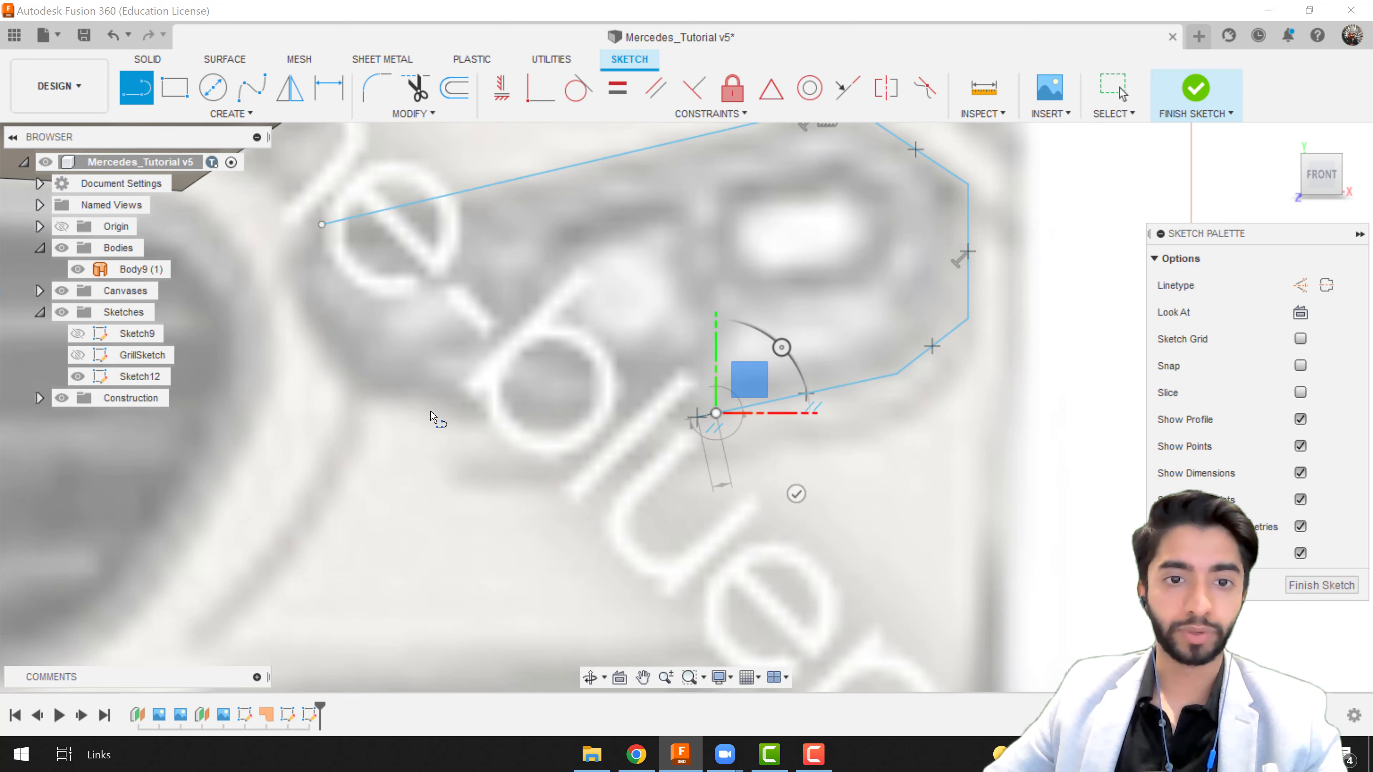
{"action": "left_click", "coordinate": [488, 414]}
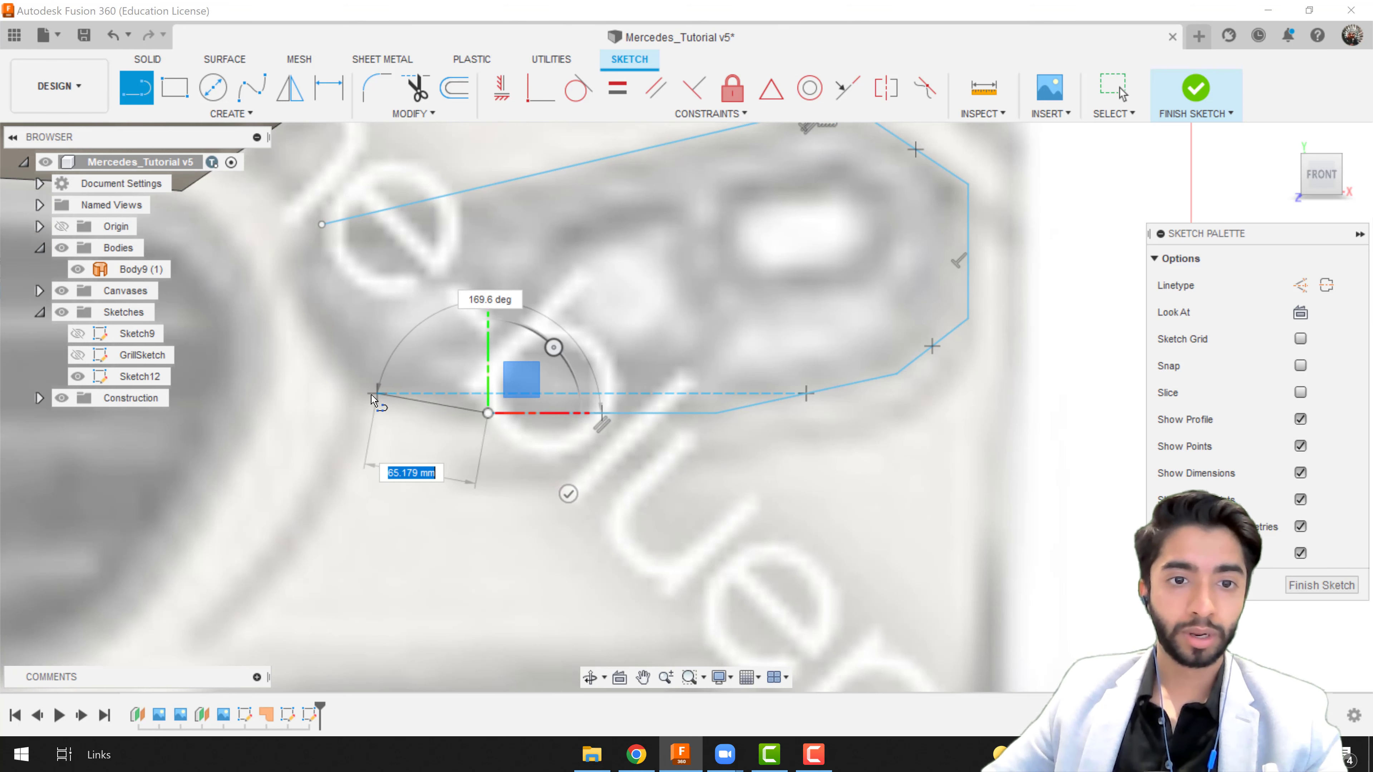
{"action": "left_click", "coordinate": [367, 393]}
{"action": "left_click", "coordinate": [296, 301]}
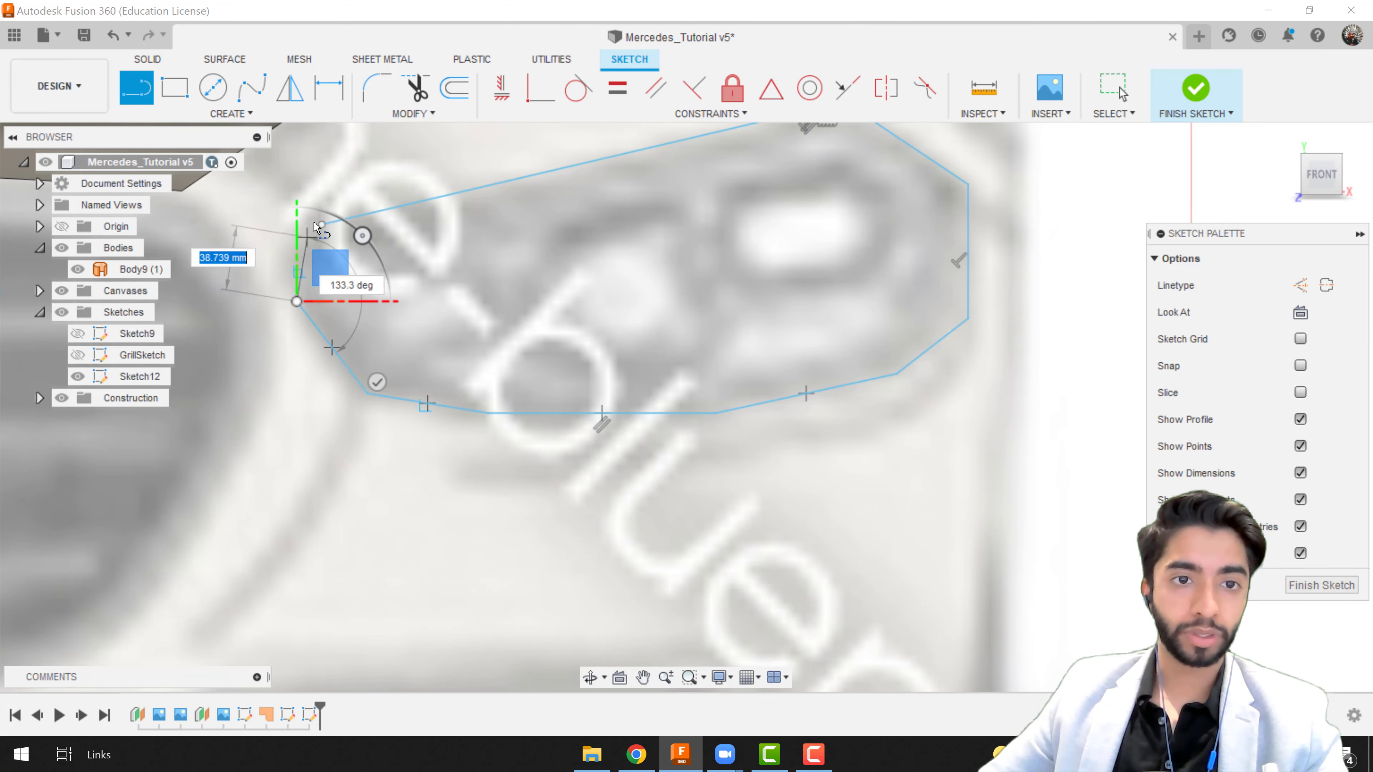
{"action": "left_click", "coordinate": [321, 224]}
{"action": "scroll", "coordinate": [613, 302], "scroll_direction": "down", "scroll_amount": 2}
{"action": "middle_click_drag", "start_coordinate": [613, 303], "coordinate": [657, 395]}
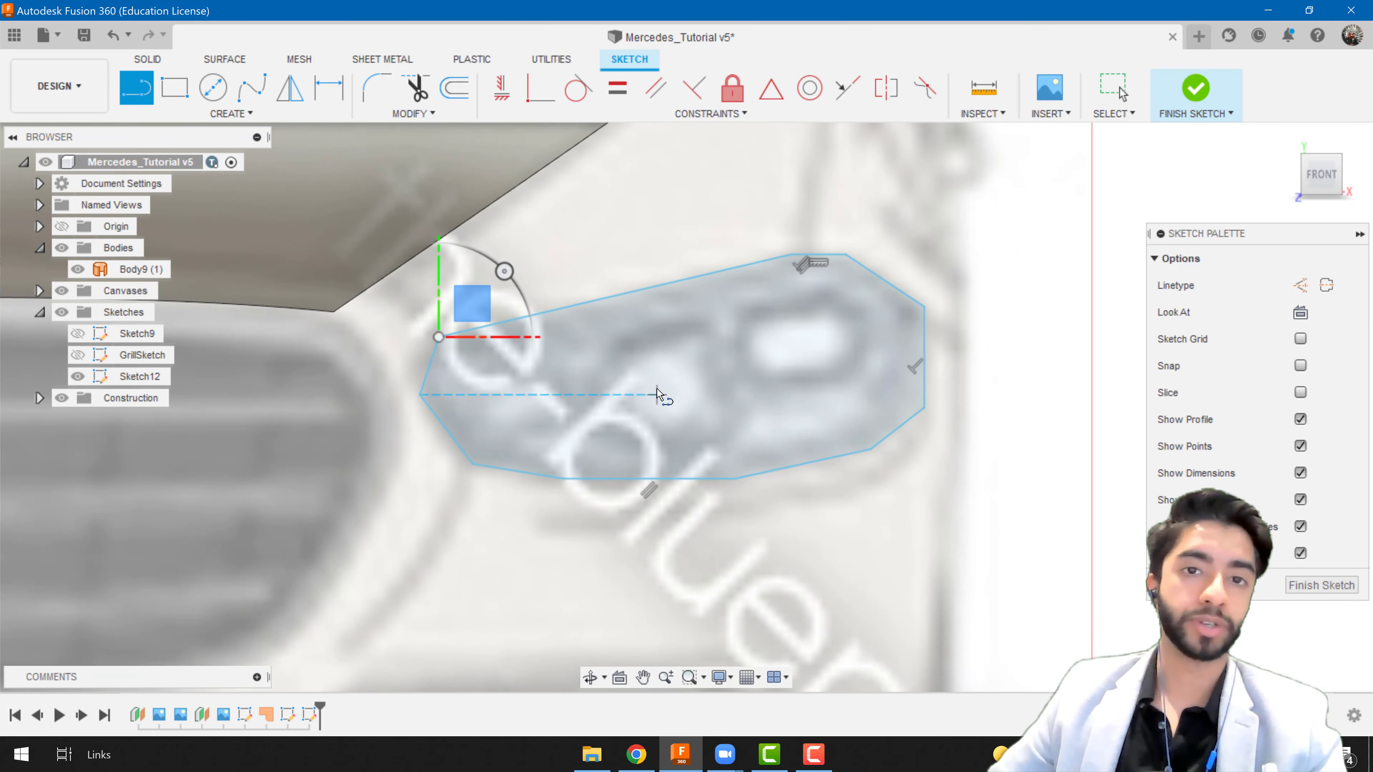
{"action": "key", "text": "Escape"}
- Fillet the headlight outline's upper inner corner with a 30 mm radius
{"action": "scroll", "coordinate": [582, 213], "scroll_direction": "up", "scroll_amount": 3}
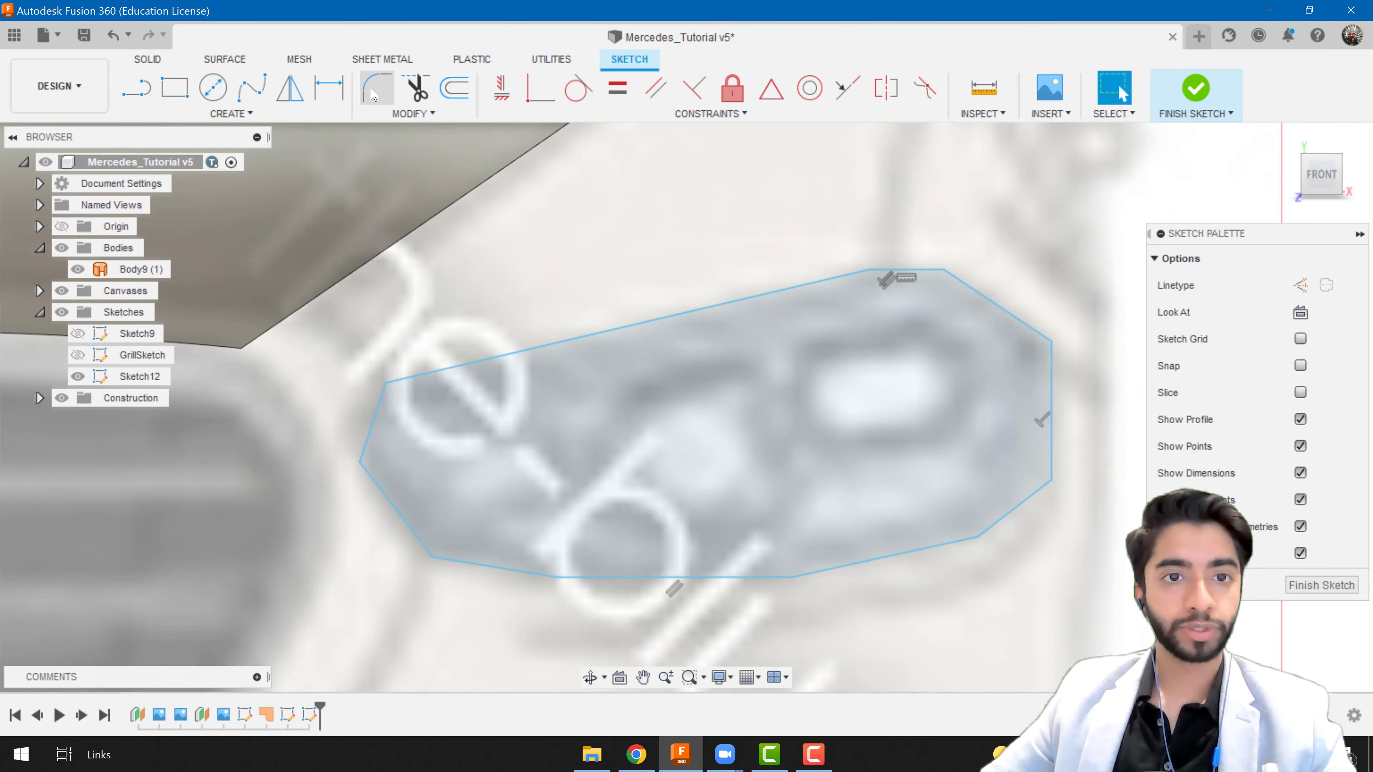
{"action": "left_click", "coordinate": [369, 95]}
{"action": "left_click", "coordinate": [384, 381]}
{"action": "type", "text": "30"}
{"action": "key", "text": "Return"}
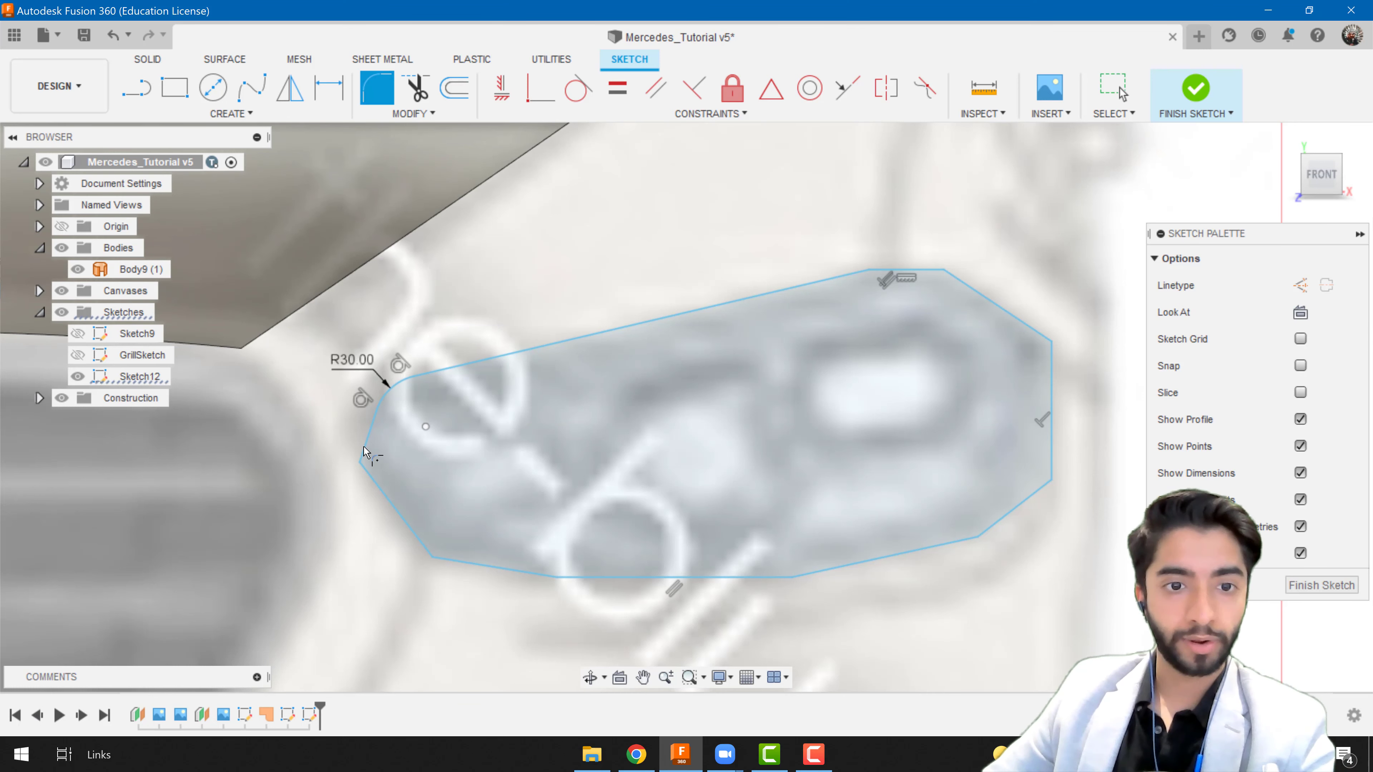
- Fillet the innermost corner of the headlight outline, nearest the grille, with a 45 mm radius
{"action": "left_click", "coordinate": [361, 463]}
{"action": "type", "text": "45"}
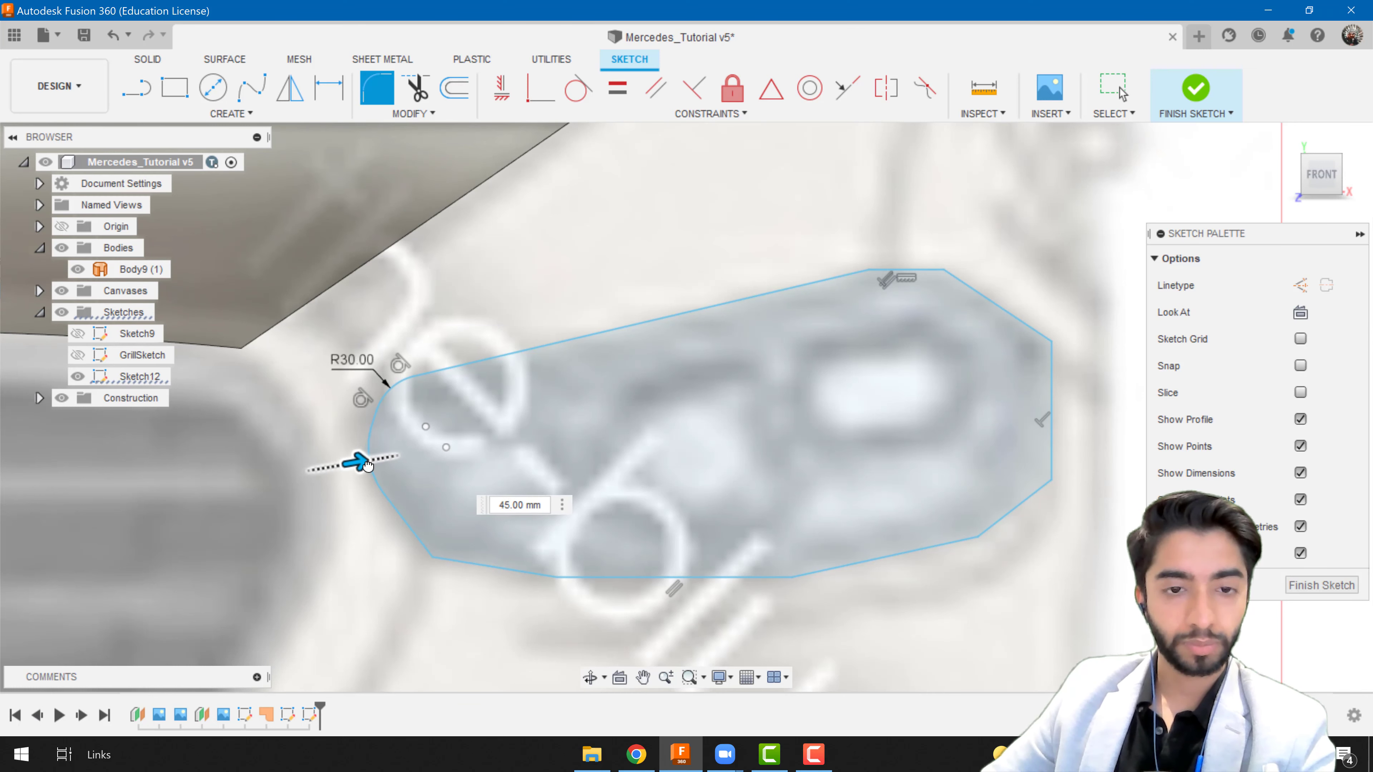
{"action": "key", "text": "Return"}
{"action": "key", "text": "Escape"}
{"action": "left_click", "coordinate": [381, 102]}
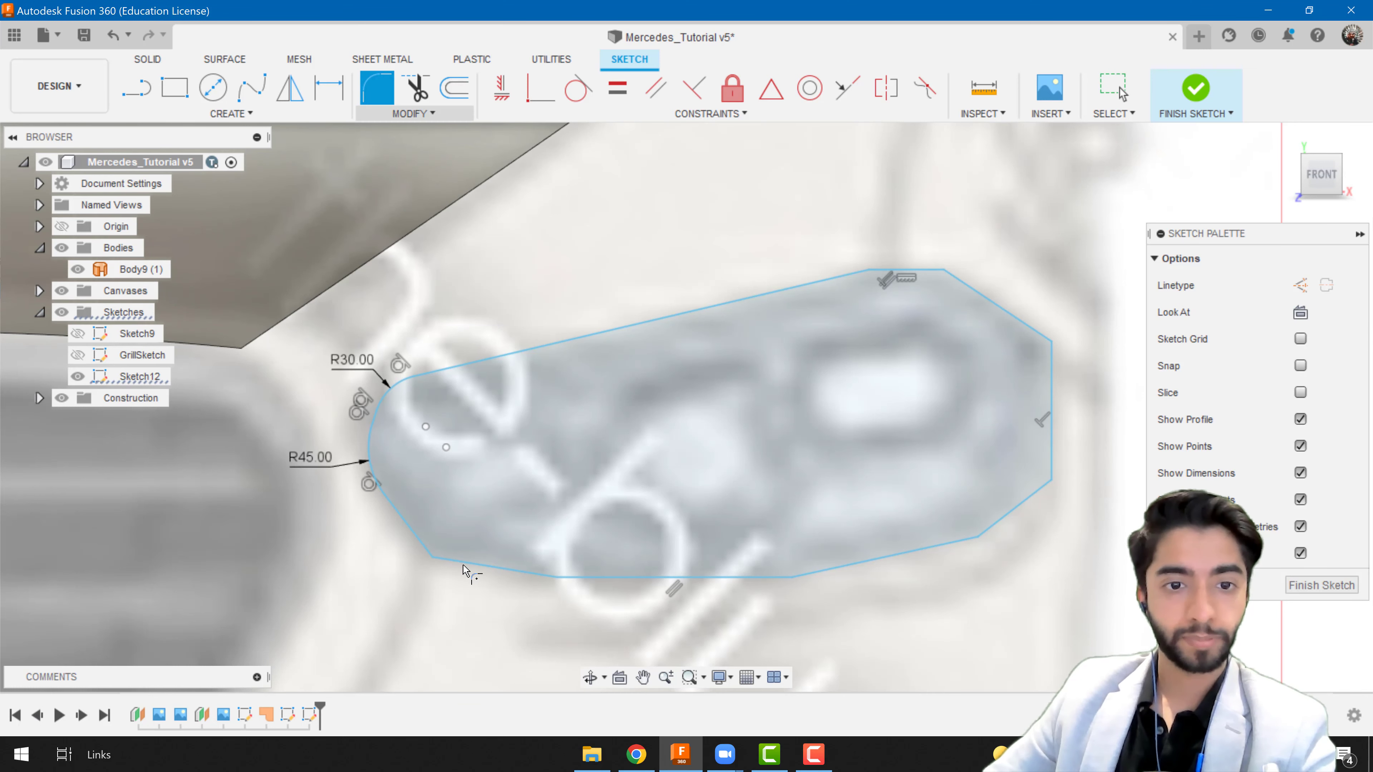
- Fillet the headlight outline's lower inner corner with a 50 mm radius and round the inner end of its bottom edge with a much larger radius
{"action": "left_click", "coordinate": [431, 557]}
{"action": "type", "text": "50"}
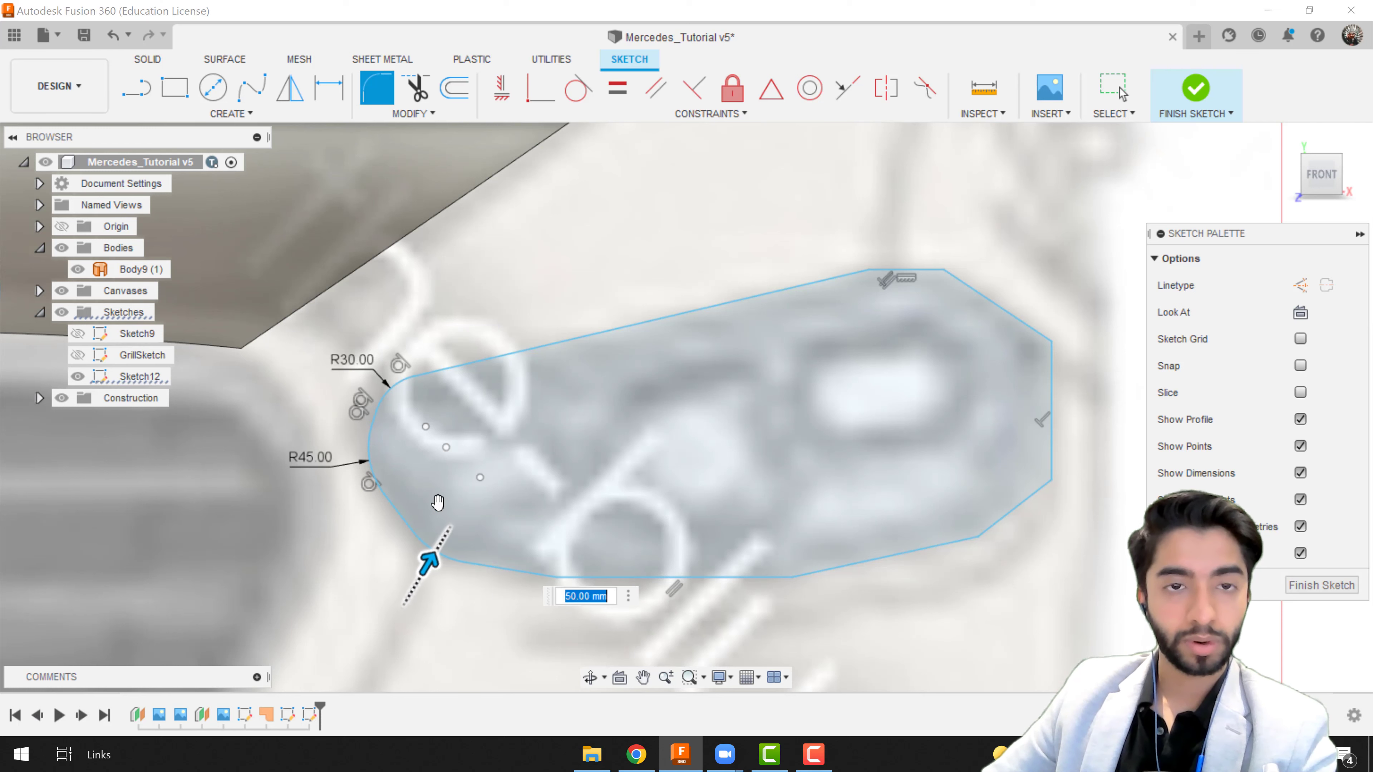
{"action": "key", "text": "Return"}
{"action": "left_click", "coordinate": [554, 578]}
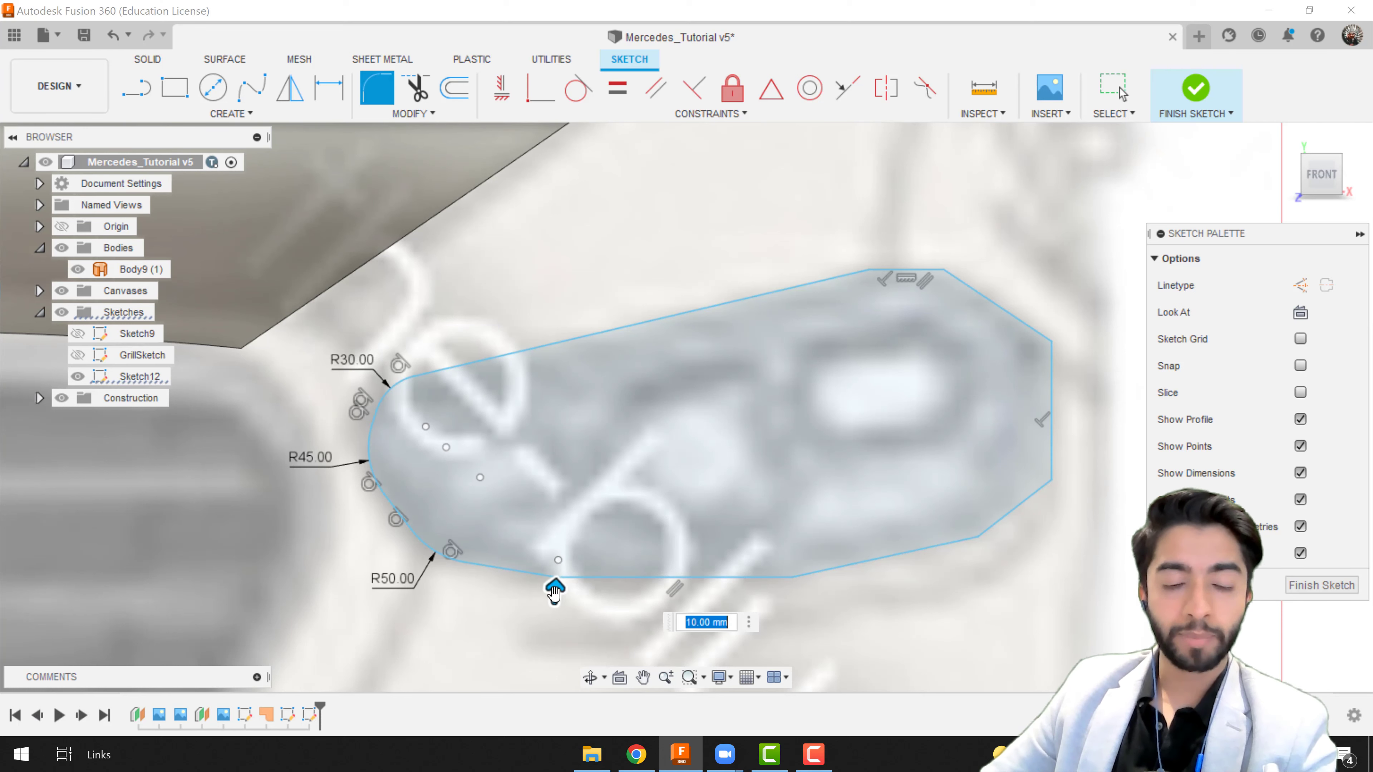
{"action": "key", "text": "Return"}
{"action": "key", "text": "Escape"}
{"action": "left_click", "coordinate": [377, 91]}
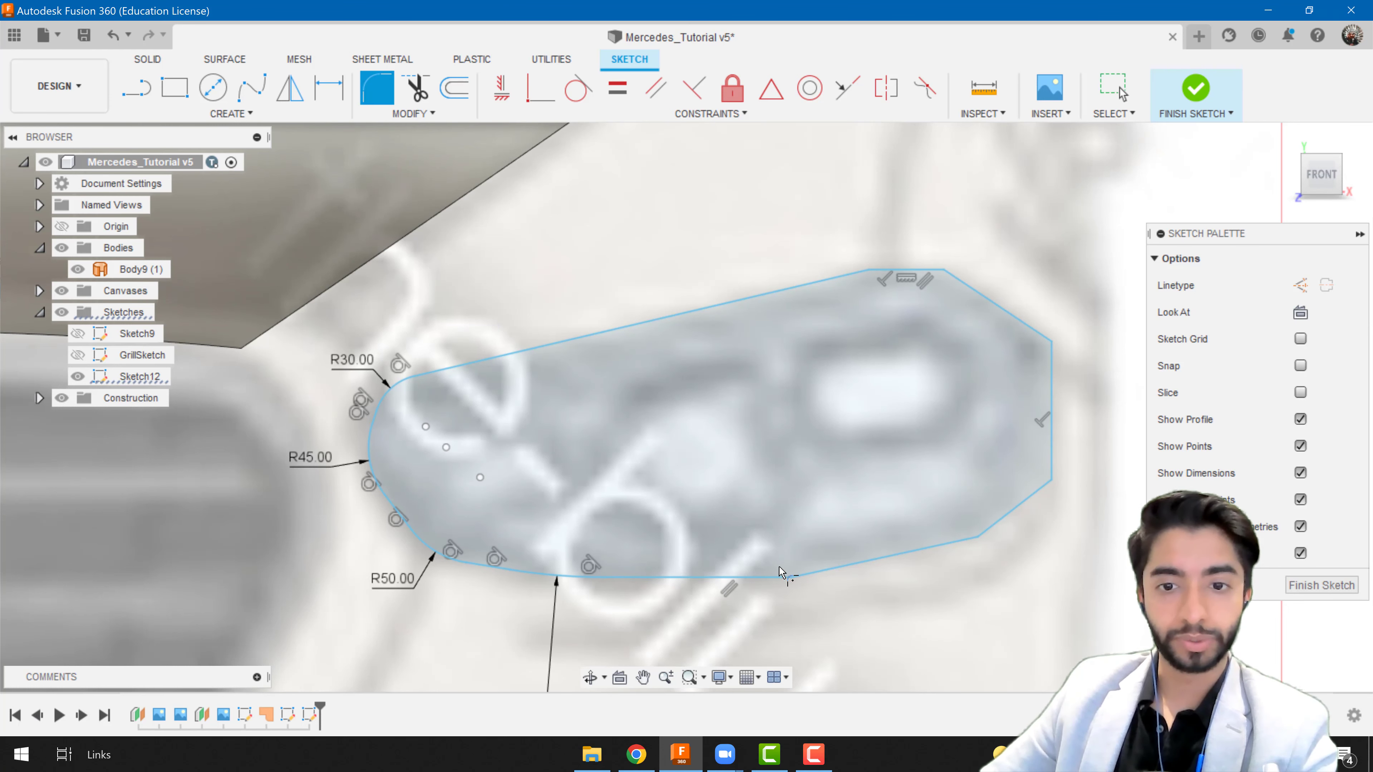
- Fillet the outer end of the headlight's bottom edge with a 475 mm radius and the adjoining lower outer corner with 110 mm
{"action": "left_click", "coordinate": [791, 575]}
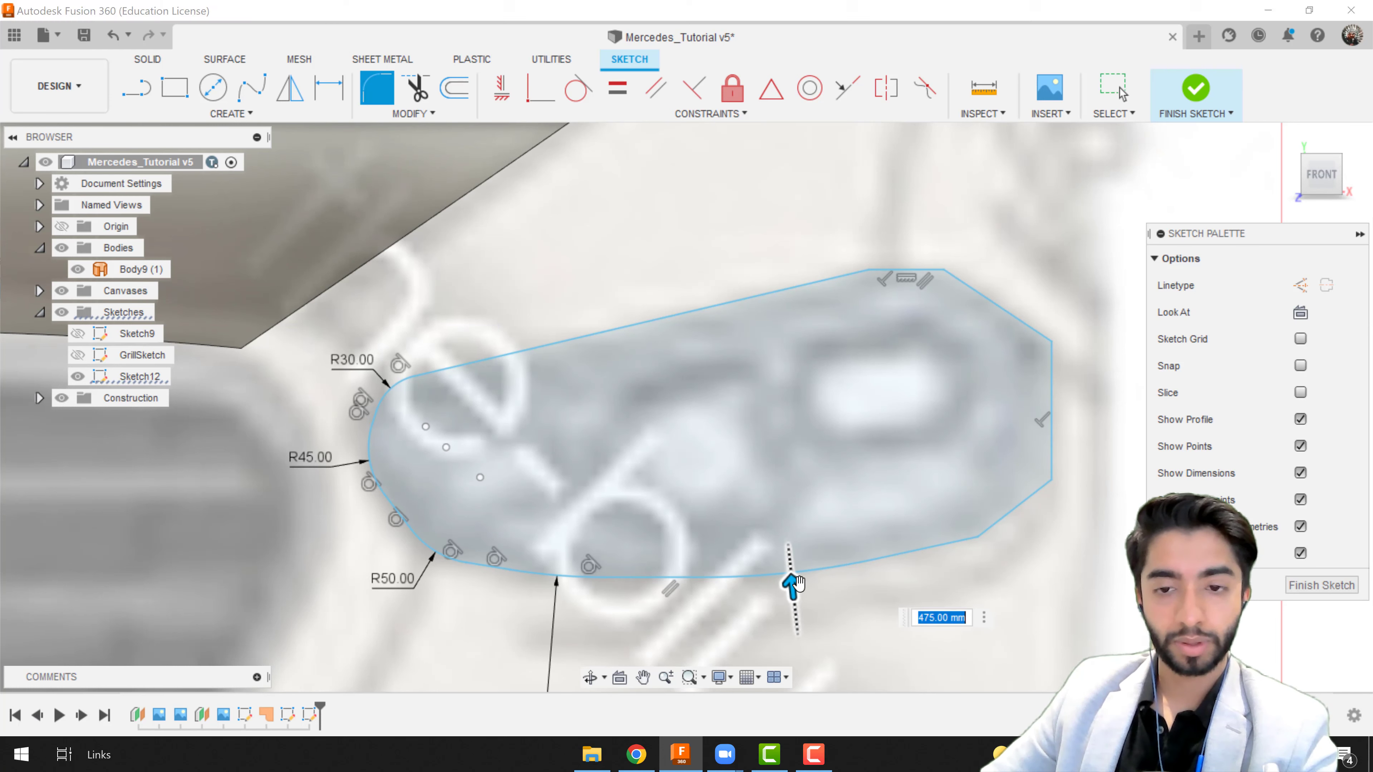
{"action": "key", "text": "Return"}
{"action": "key", "text": "Escape"}
{"action": "left_click", "coordinate": [392, 104]}
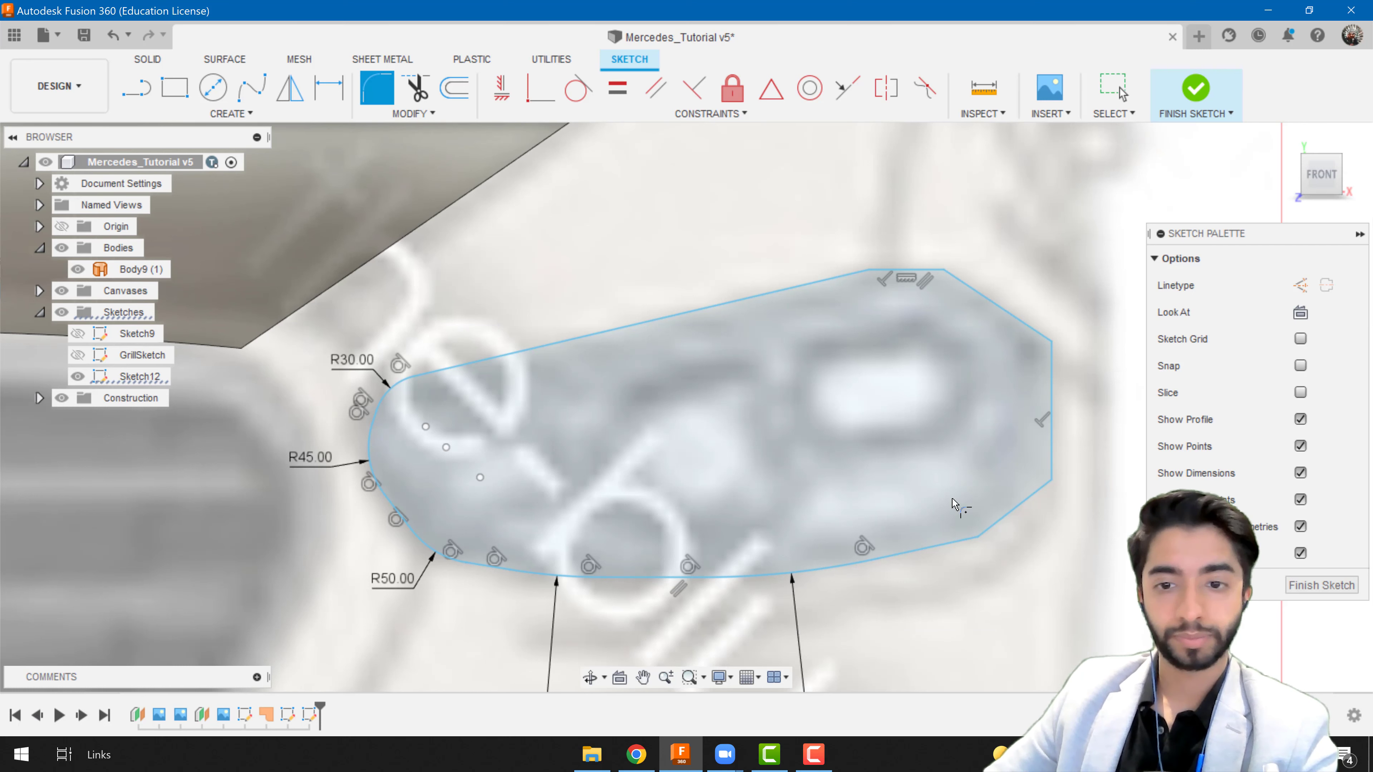
{"action": "left_click", "coordinate": [977, 540]}
{"action": "left_click_drag", "start_coordinate": [979, 546], "coordinate": [979, 546]}
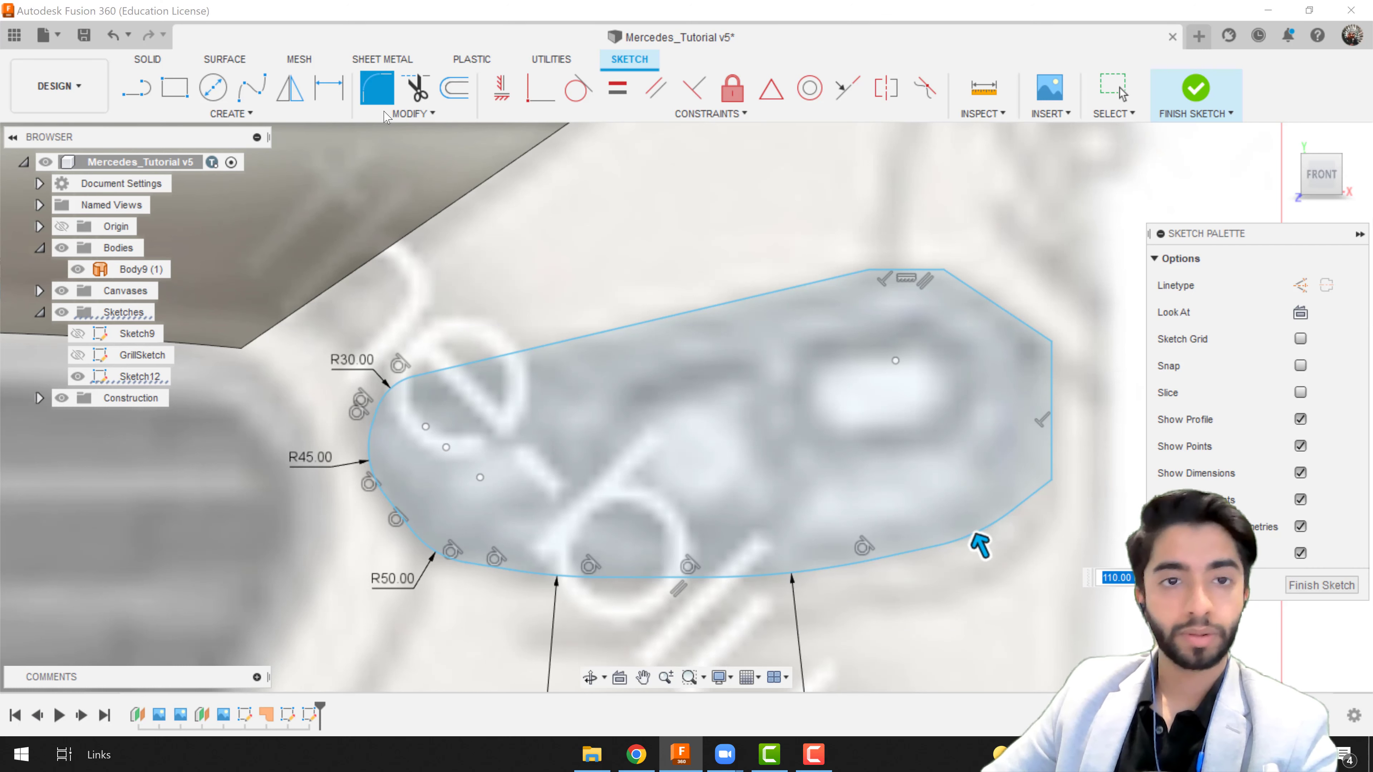
{"action": "left_click", "coordinate": [397, 100]}
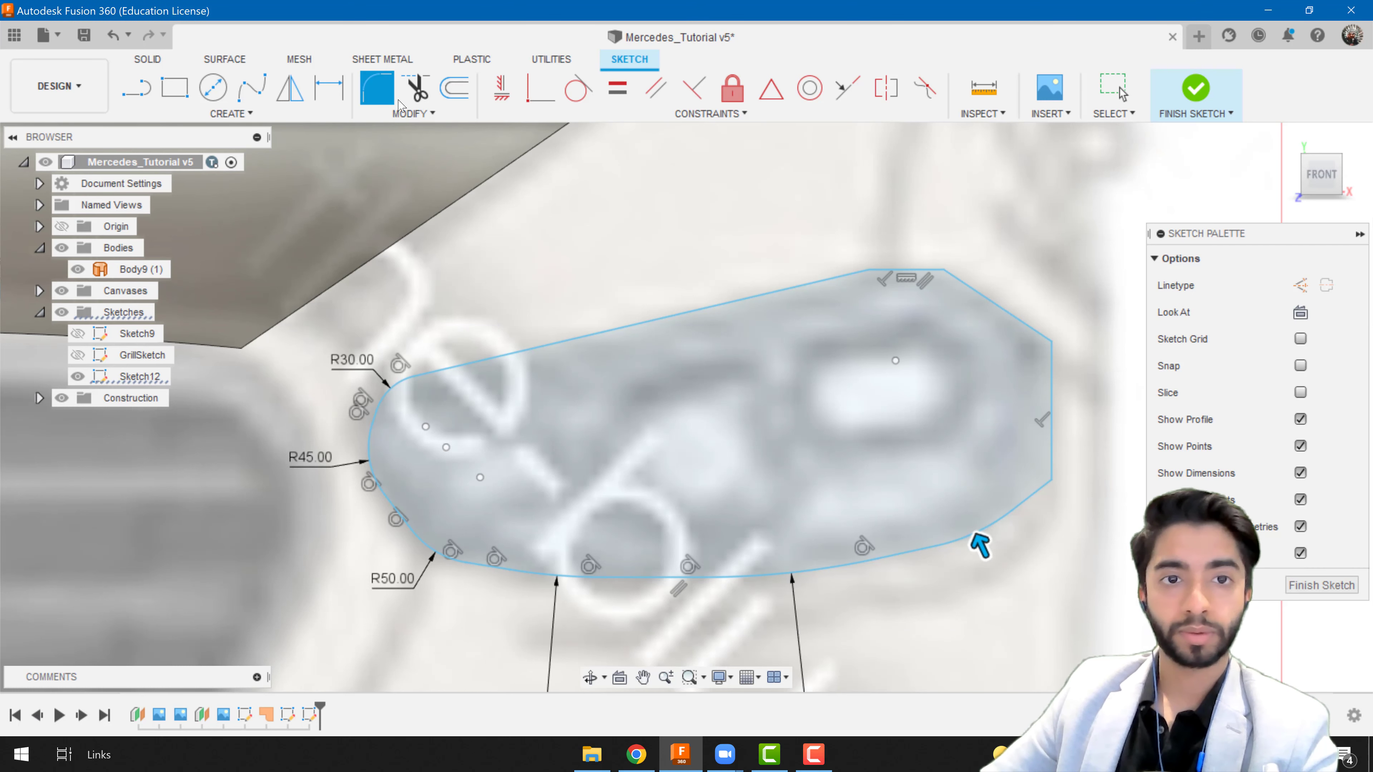
- Fillet both ends of the headlight outline's outer vertical edge with 40 mm radii
{"action": "left_click", "coordinate": [1053, 483]}
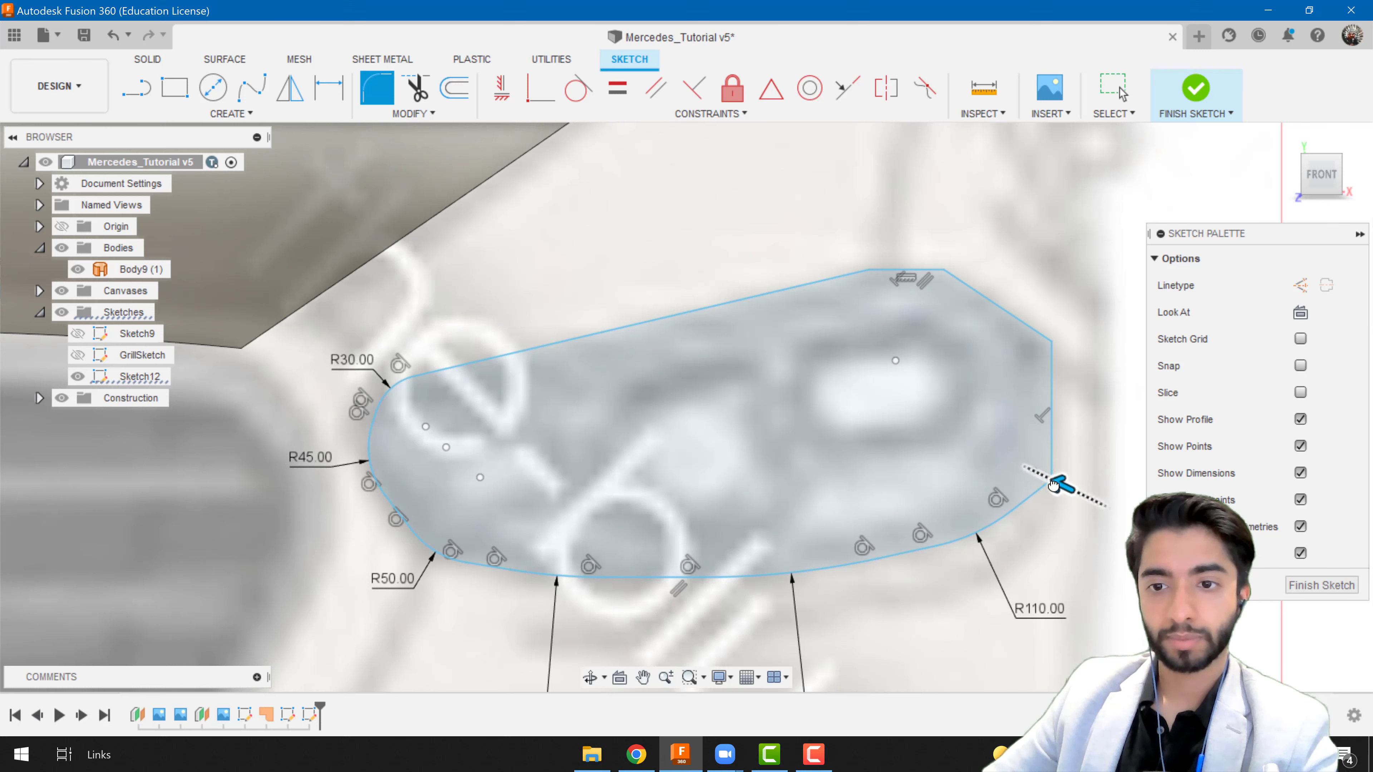
{"action": "left_click_drag", "start_coordinate": [1054, 486], "coordinate": [1050, 485]}
{"action": "key", "text": "Return"}
{"action": "left_click", "coordinate": [377, 92]}
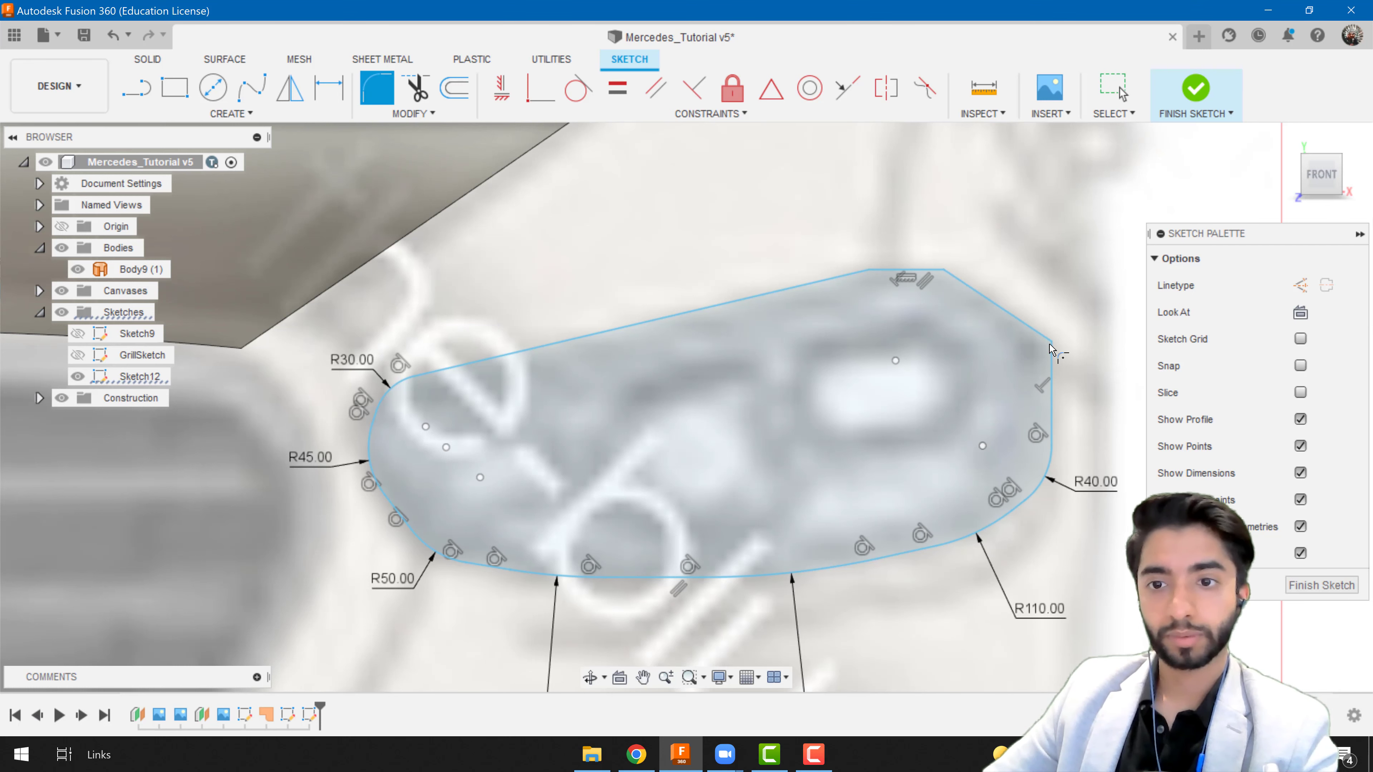
{"action": "left_click", "coordinate": [1052, 344]}
{"action": "type", "text": "40"}
{"action": "key", "text": "Return"}
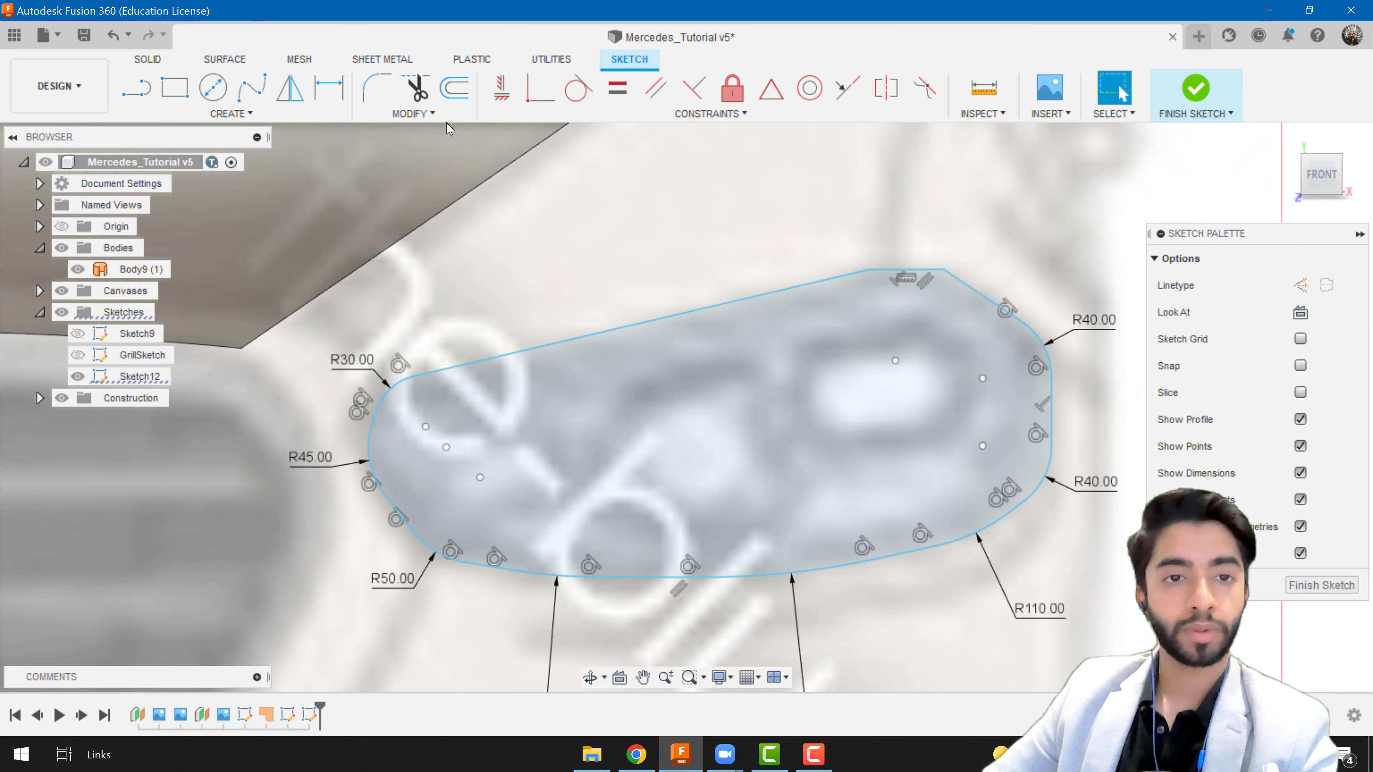
- Fillet the short top edge of the headlight outline with an 80 mm radius at its inner end and 65 mm at its outer end
{"action": "left_click", "coordinate": [393, 100]}
{"action": "left_click", "coordinate": [868, 269]}
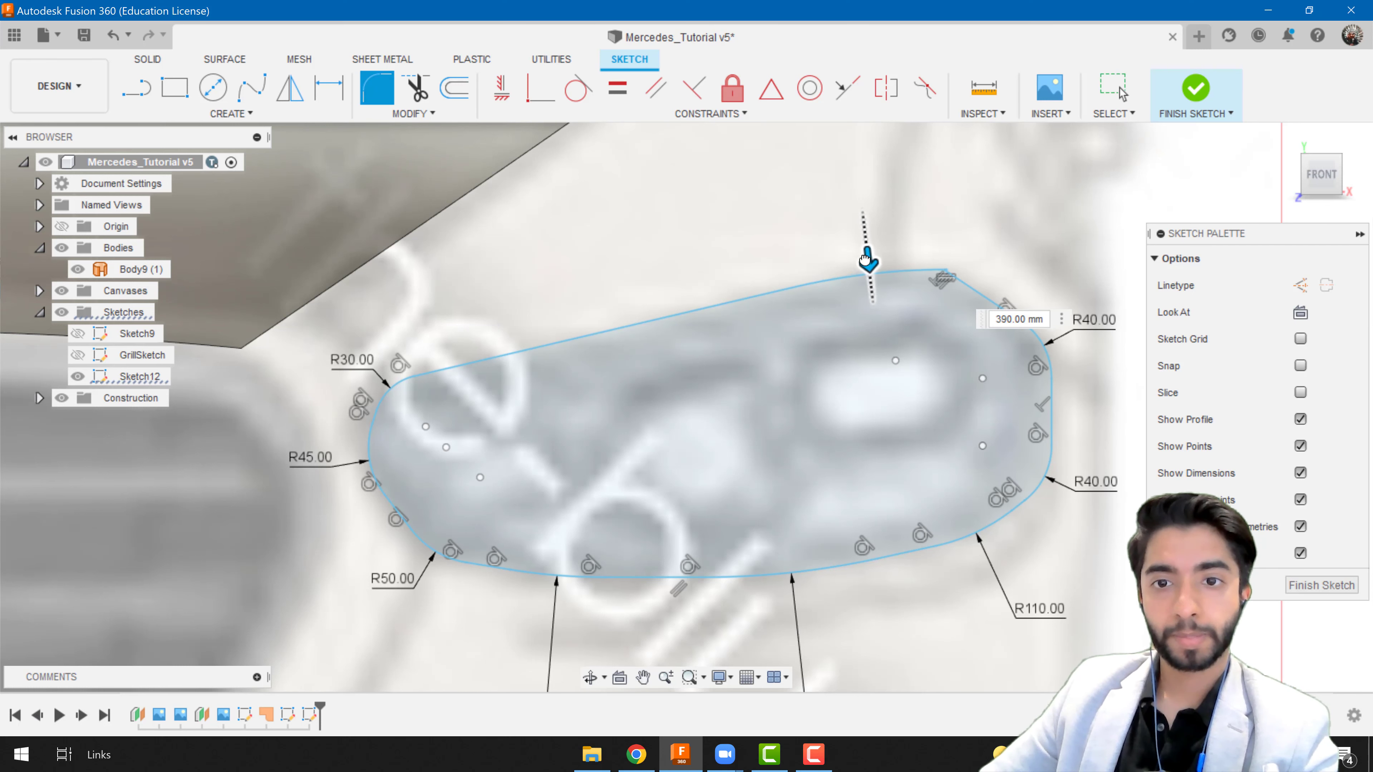
{"action": "type", "text": "80"}
{"action": "key", "text": "Return"}
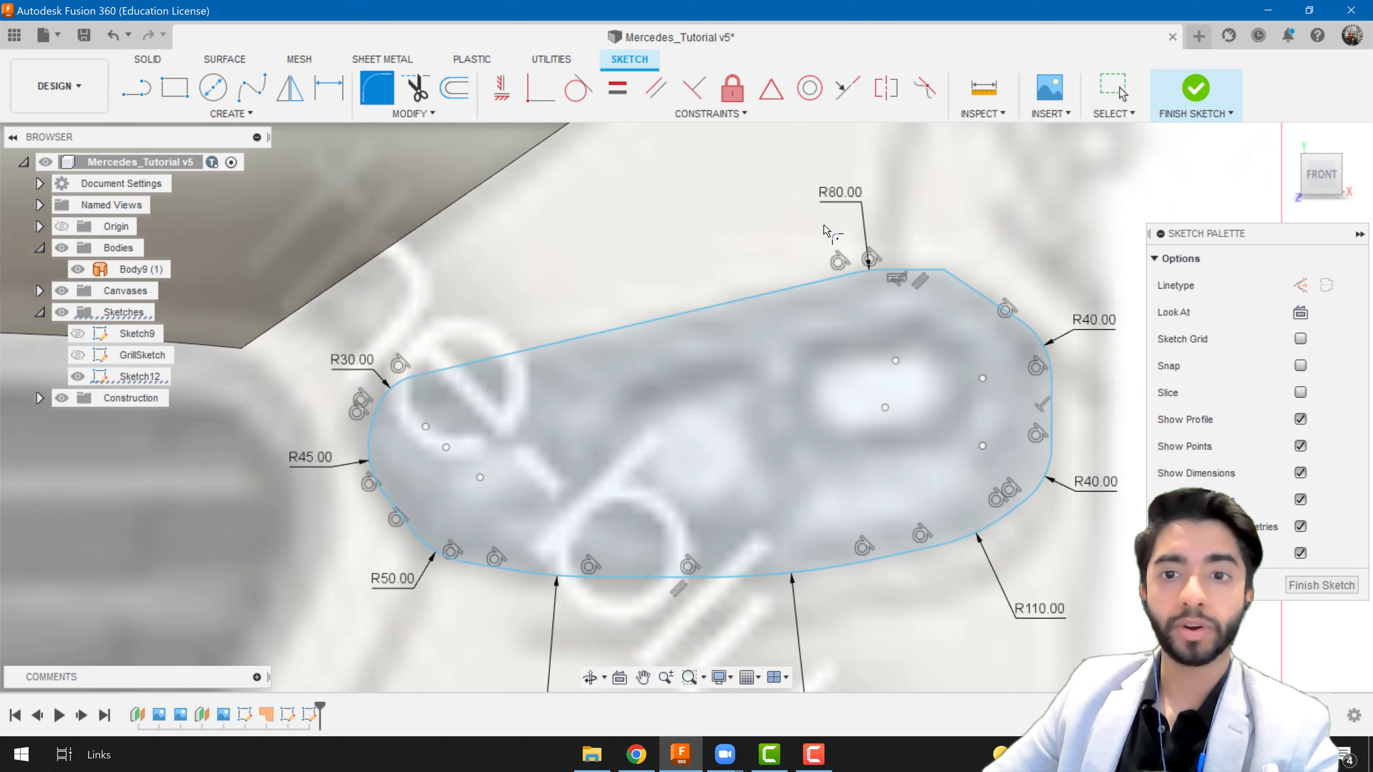
{"action": "left_click", "coordinate": [944, 269]}
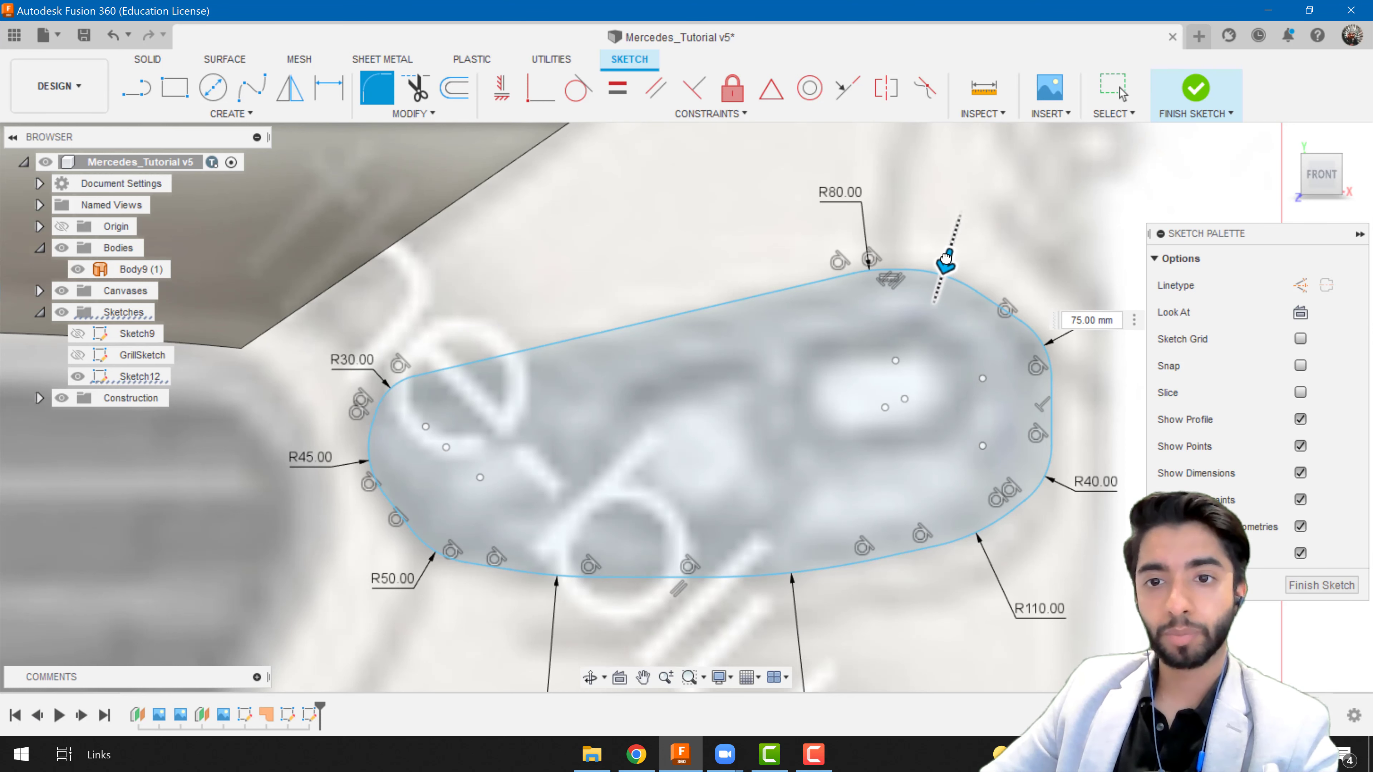
{"action": "type", "text": "65"}
{"action": "key", "text": "Return"}
{"action": "key", "text": "Escape"}
{"action": "scroll", "coordinate": [638, 254], "scroll_direction": "down", "scroll_amount": 1}
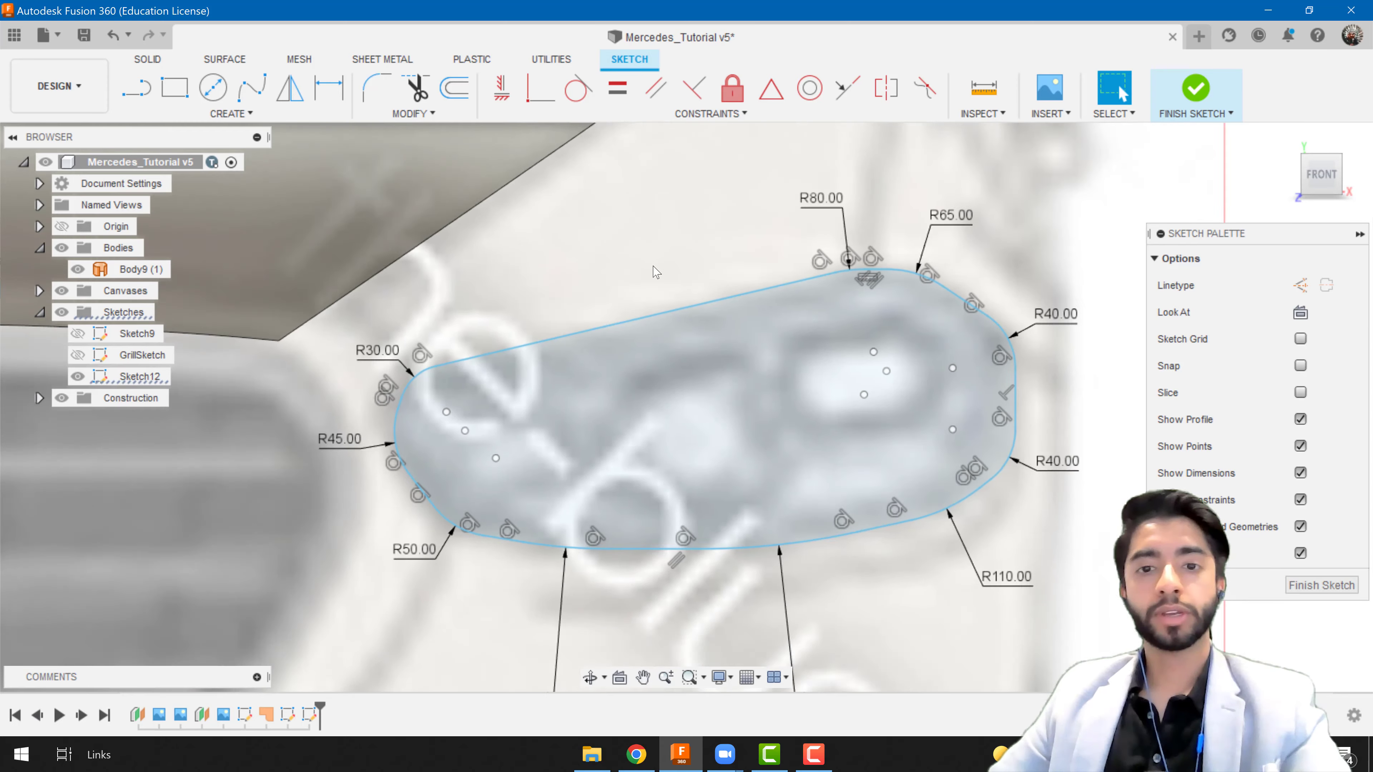
- Finish the headlight sketch under the name HeadlightSketch and hide it
{"action": "scroll", "coordinate": [654, 270], "scroll_direction": "down", "scroll_amount": 4}
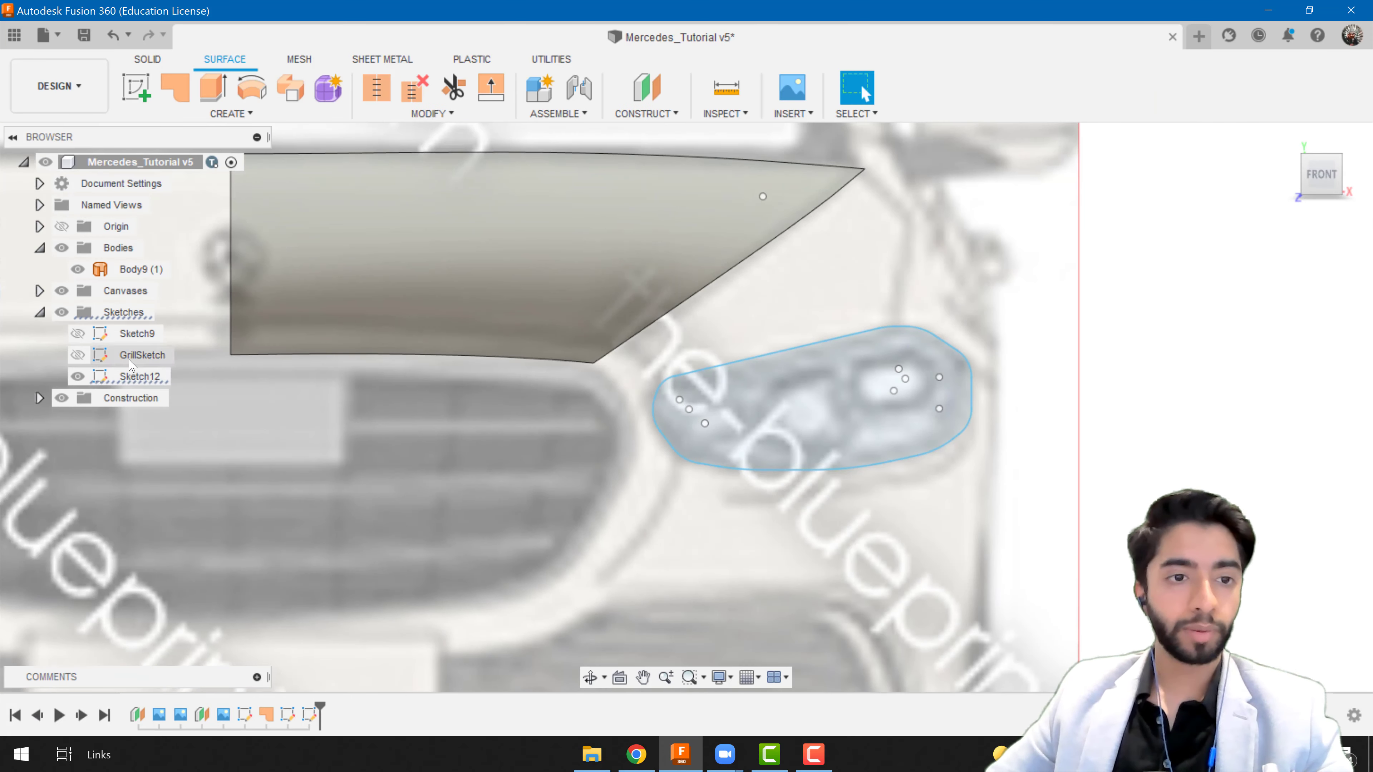
{"action": "left_click", "coordinate": [143, 379]}
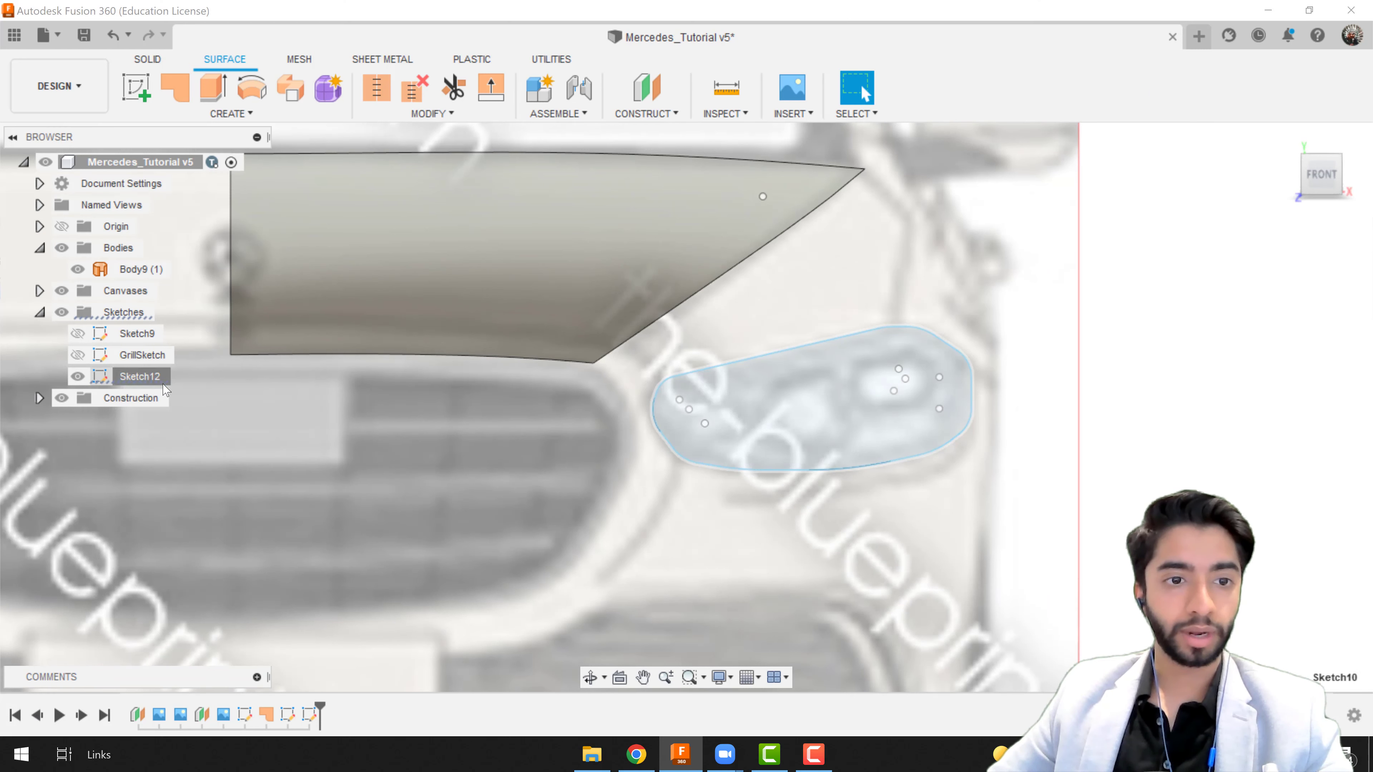
{"action": "left_click", "coordinate": [144, 378]}
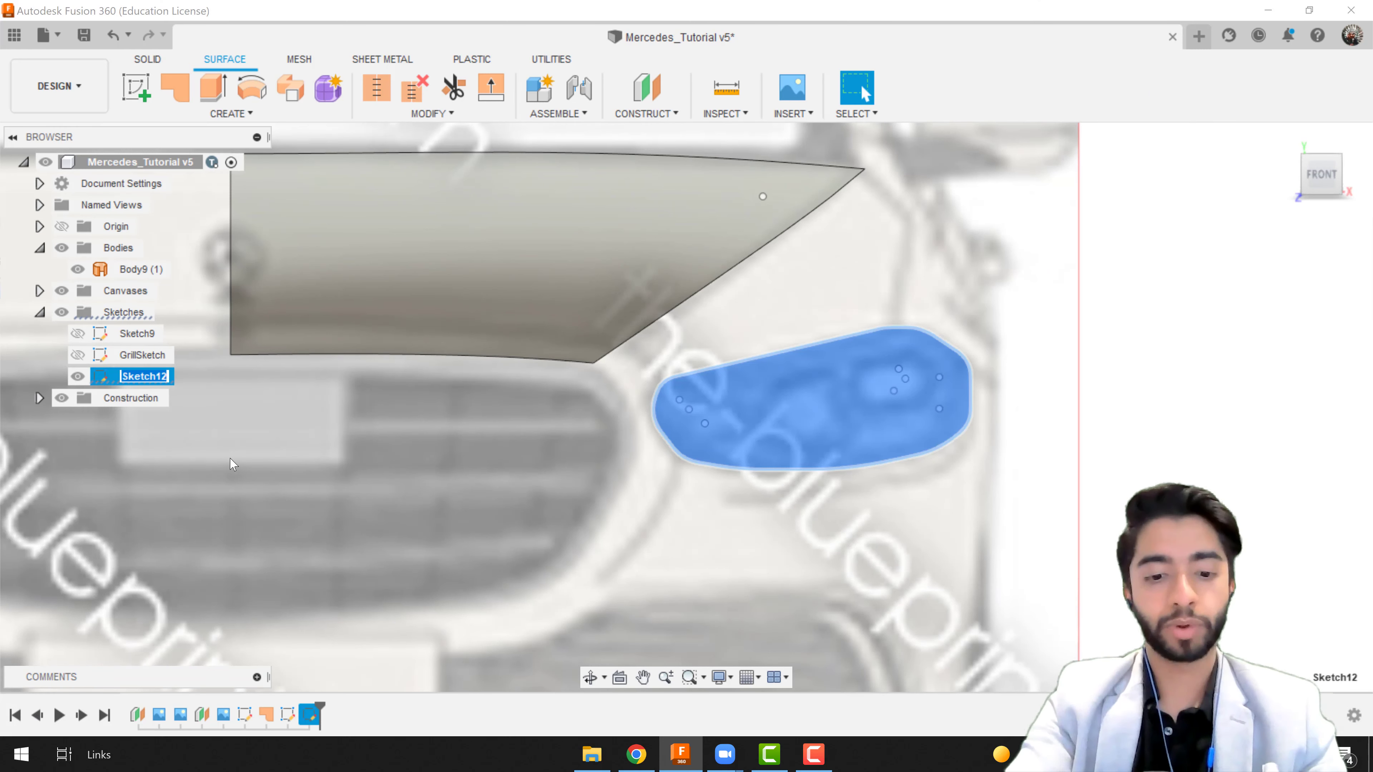
{"action": "type", "text": "Headli"}
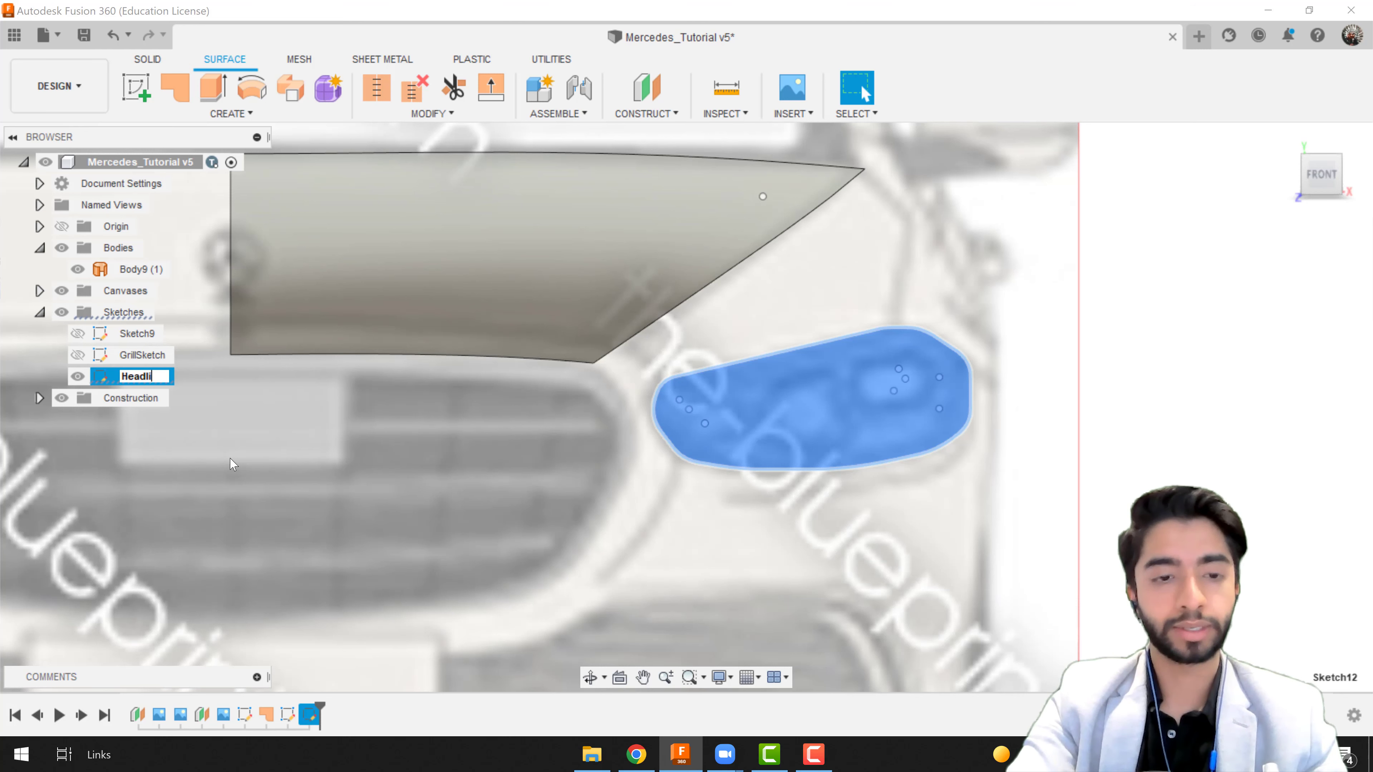
{"action": "type", "text": "ghtSketch"}
{"action": "key", "text": "Return"}
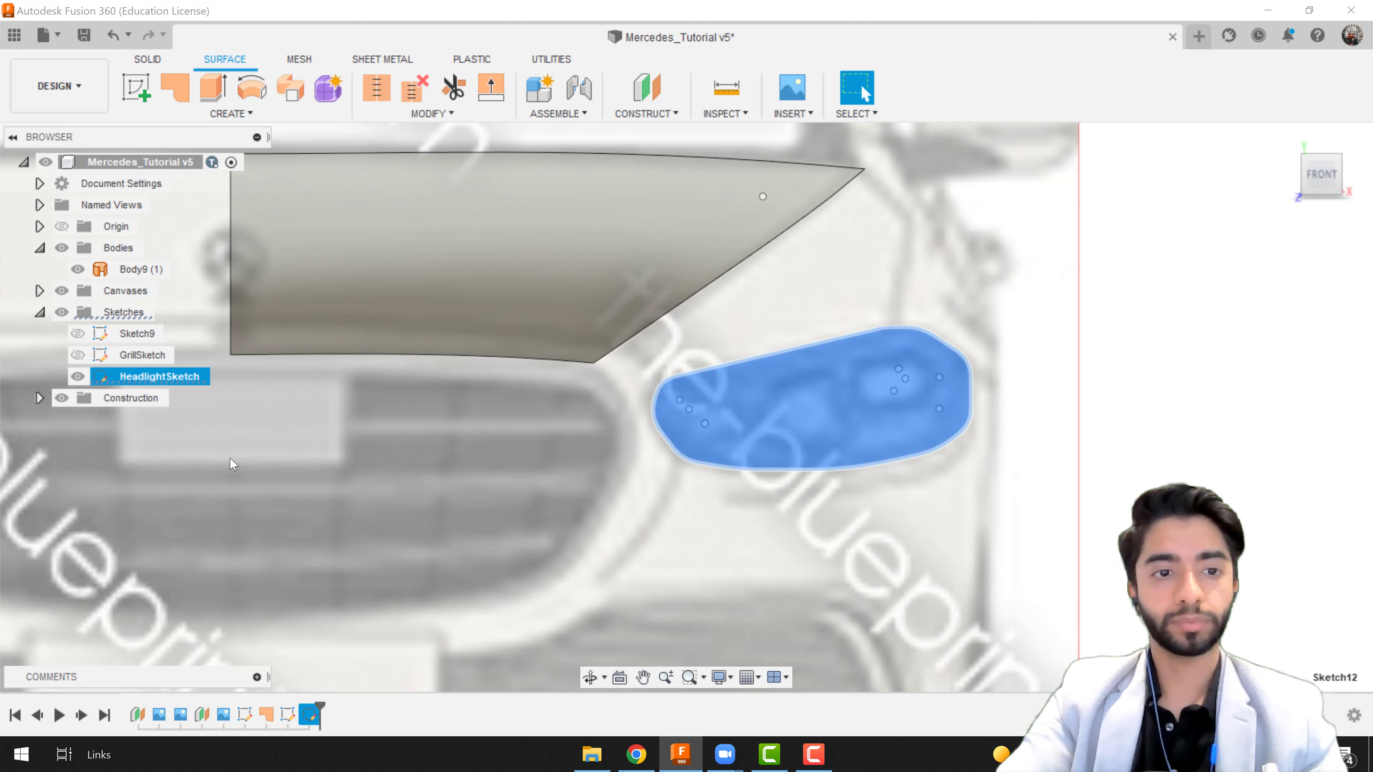
{"action": "left_click", "coordinate": [232, 446]}
{"action": "left_click", "coordinate": [77, 377]}
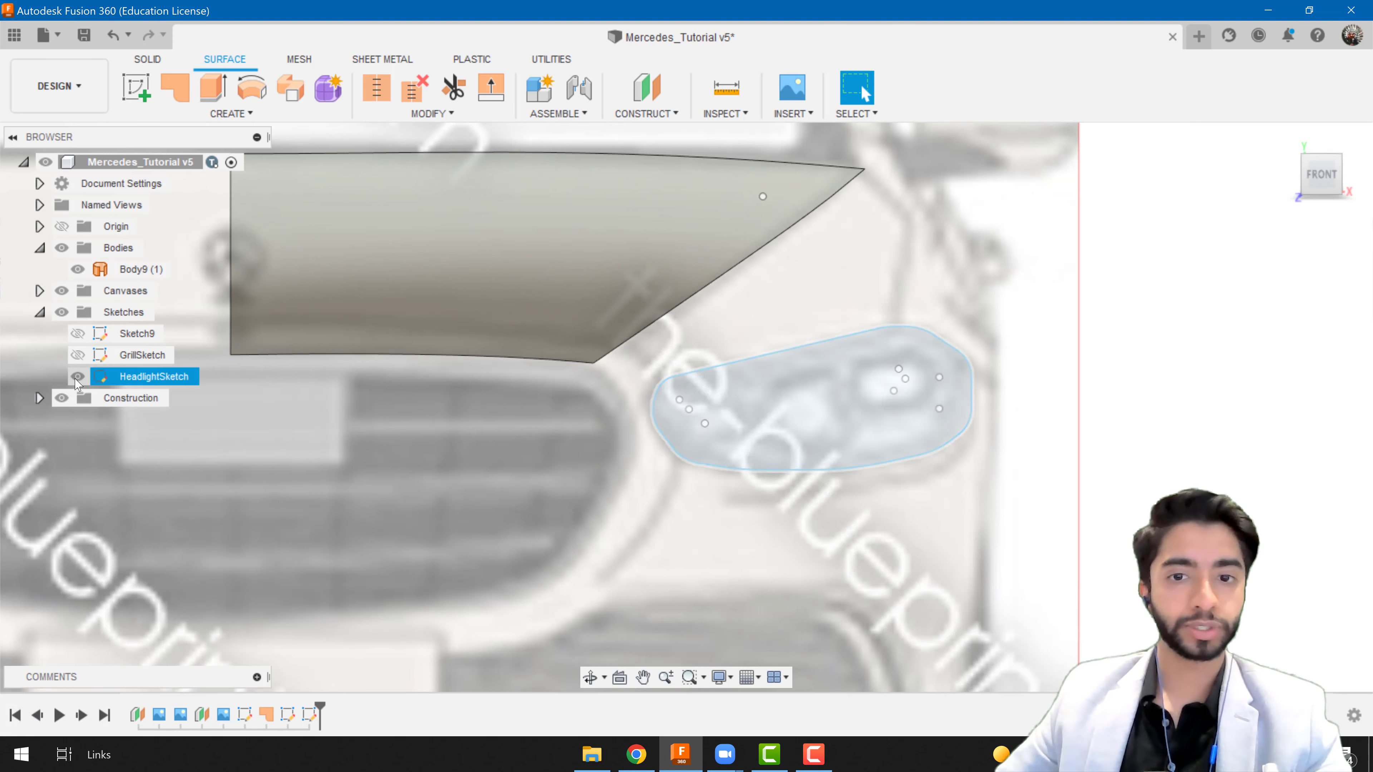
- Examine how the bonnet surface lines up with the front, side and top blueprints
{"action": "scroll", "coordinate": [557, 484], "scroll_direction": "down", "scroll_amount": 3}
{"action": "middle_click_drag", "start_coordinate": [559, 484], "coordinate": [659, 484]}
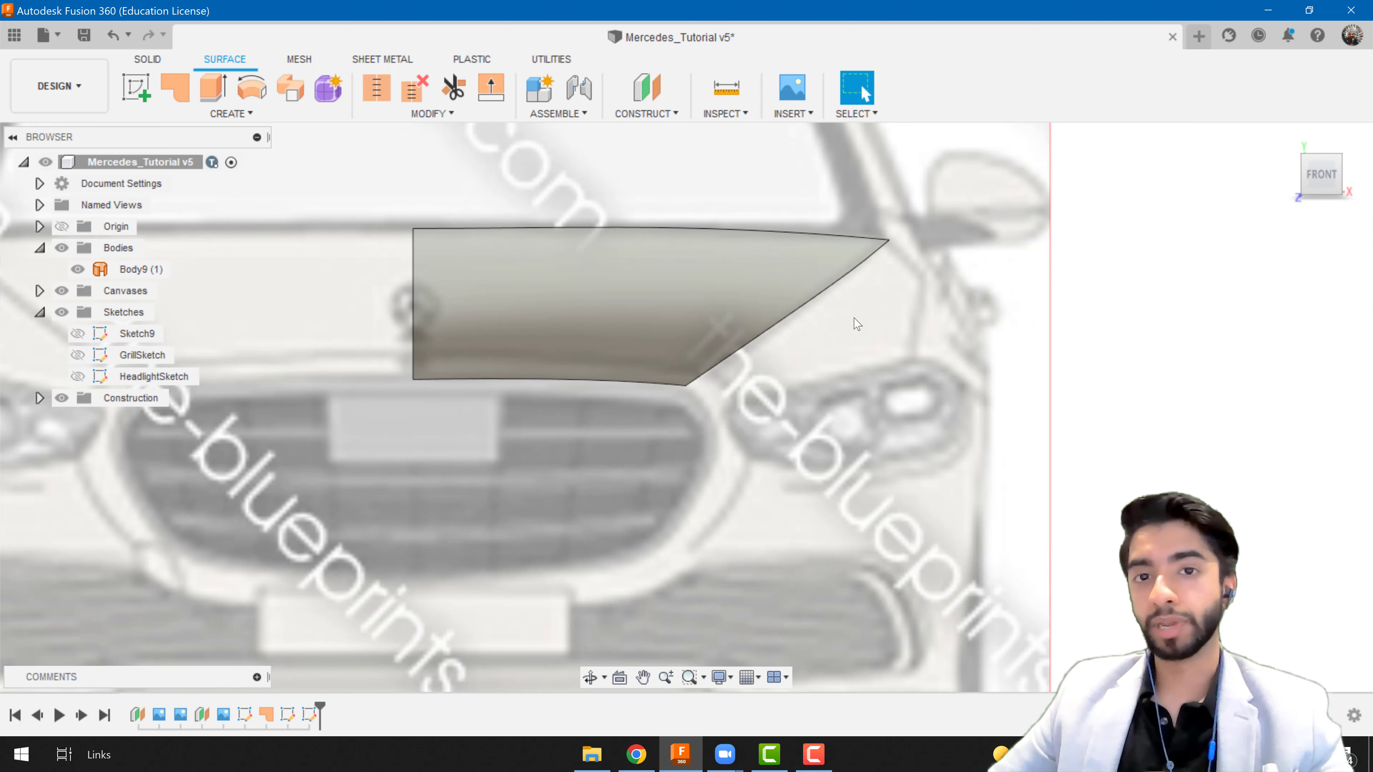
{"action": "scroll", "coordinate": [833, 438], "scroll_direction": "down", "scroll_amount": 4}
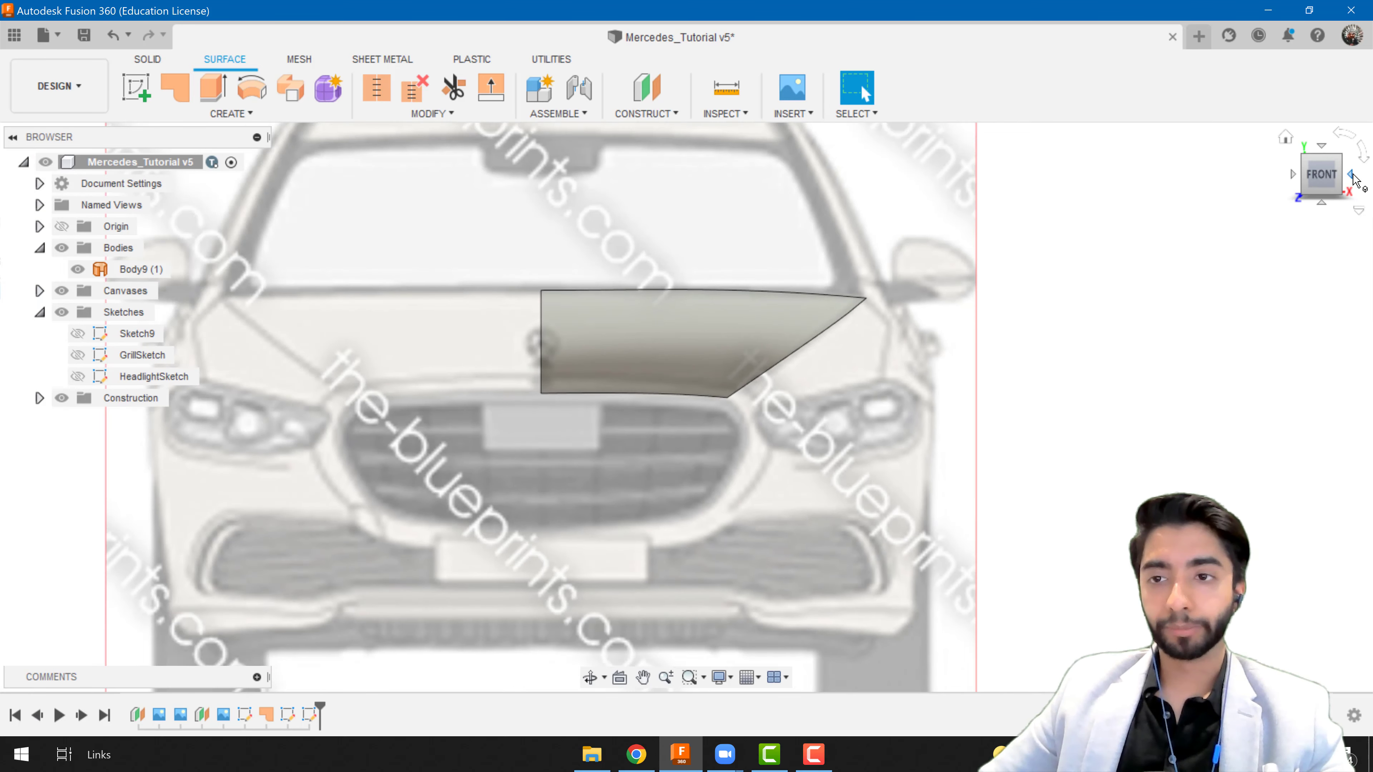
{"action": "left_click", "coordinate": [1350, 174]}
{"action": "middle_click_drag", "start_coordinate": [86, 471], "coordinate": [667, 471]}
{"action": "middle_click_drag", "start_coordinate": [106, 428], "coordinate": [598, 424]}
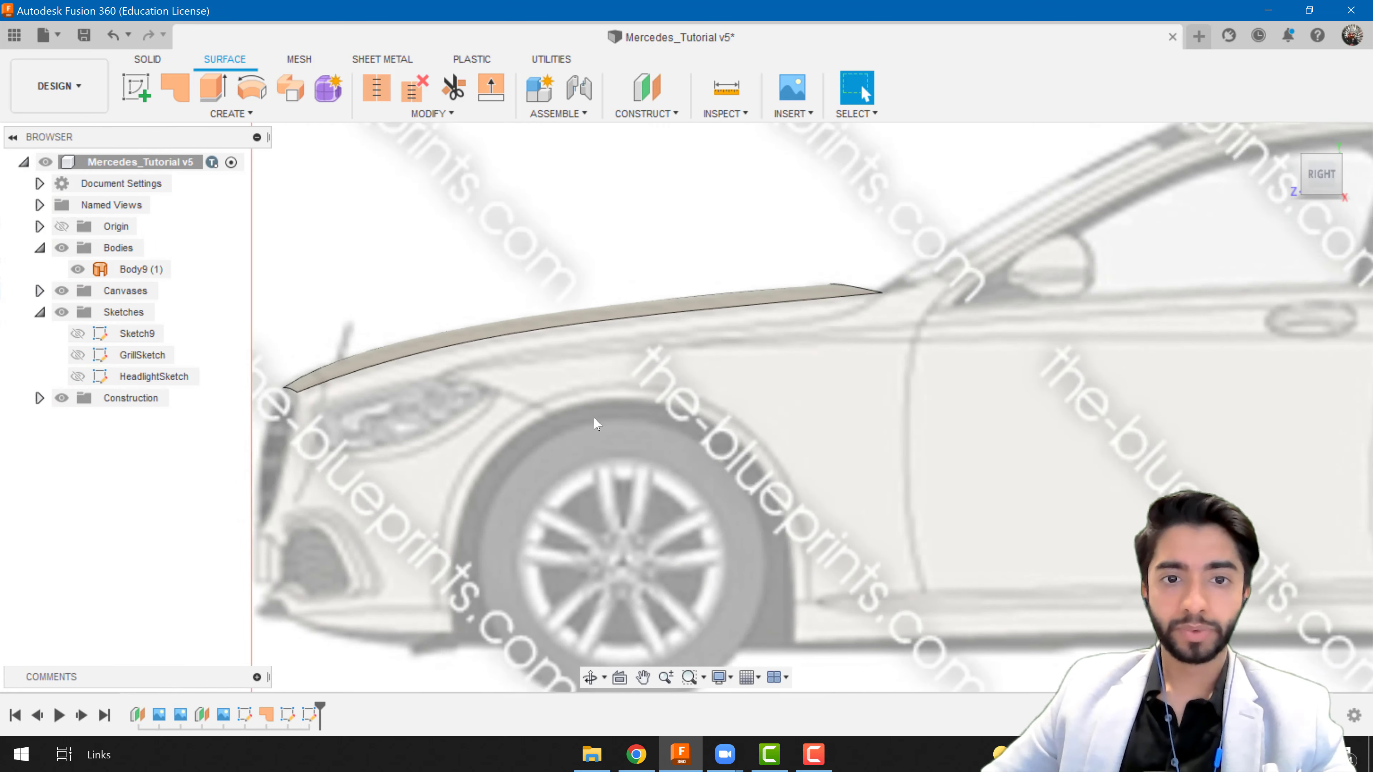
{"action": "scroll", "coordinate": [598, 424], "scroll_direction": "up", "scroll_amount": 1}
{"action": "scroll", "coordinate": [361, 380], "scroll_direction": "down", "scroll_amount": 1}
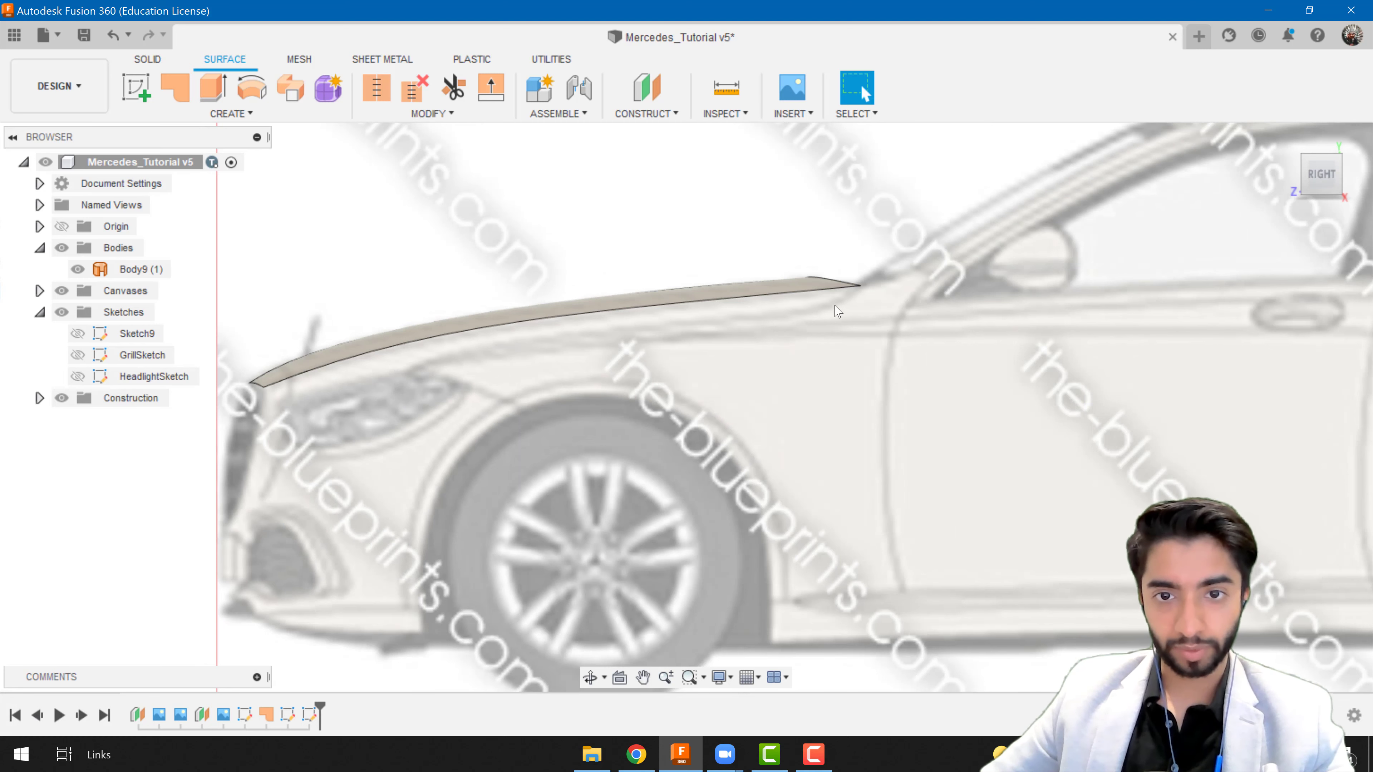
{"action": "left_click", "coordinate": [1294, 177]}
{"action": "scroll", "coordinate": [827, 354], "scroll_direction": "up", "scroll_amount": 2}
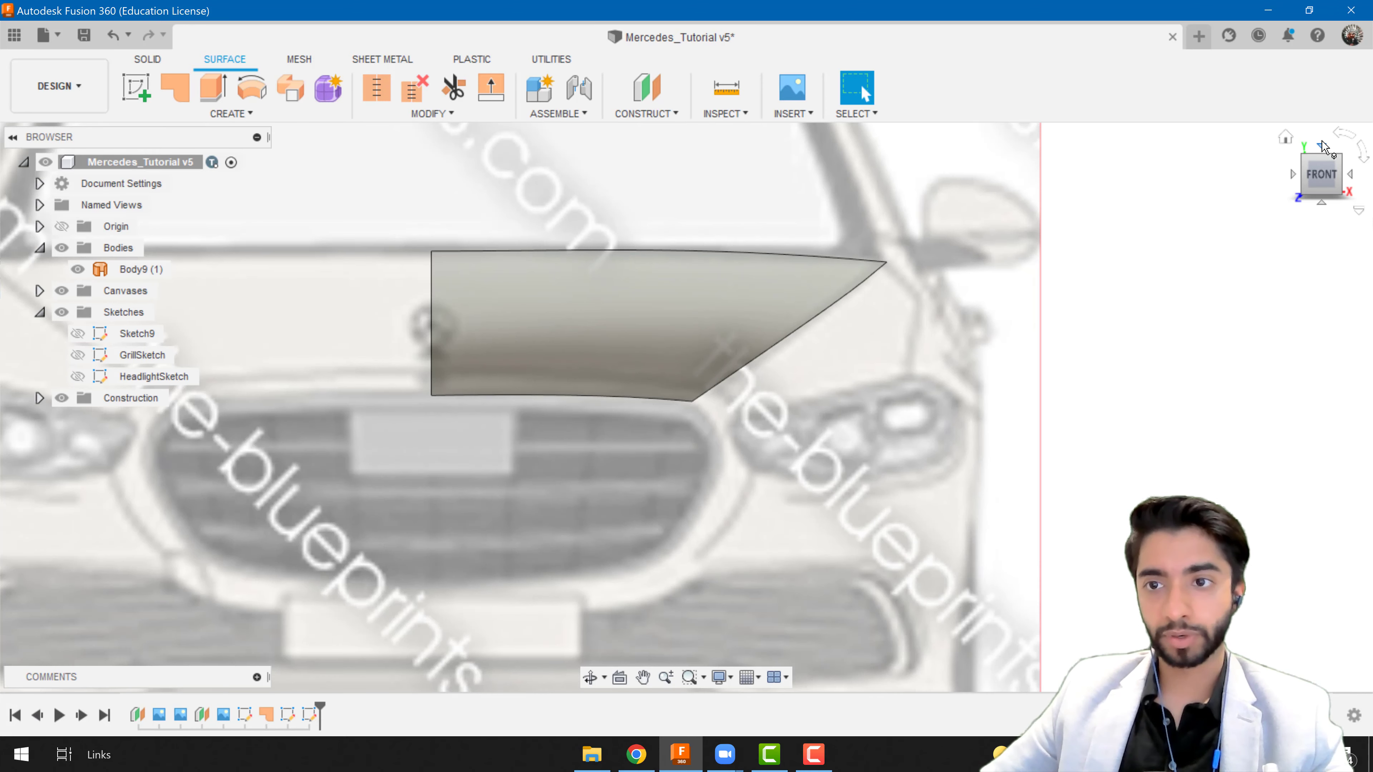
{"action": "left_click", "coordinate": [1321, 153]}
{"action": "scroll", "coordinate": [955, 359], "scroll_direction": "down", "scroll_amount": 2}
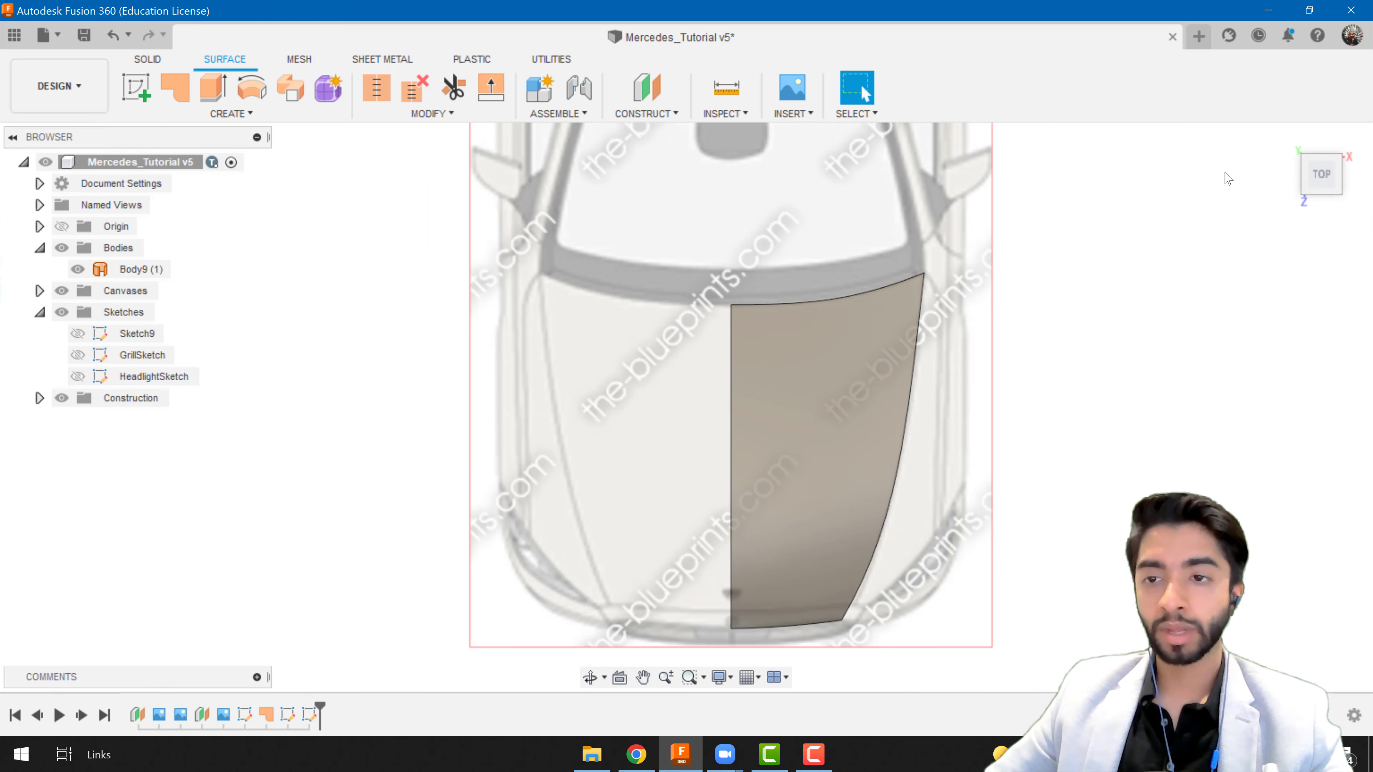
- Examine the car's side blueprint from the headlight and front wheel arch along the doors towards the rear
{"action": "left_click", "coordinate": [1326, 208]}
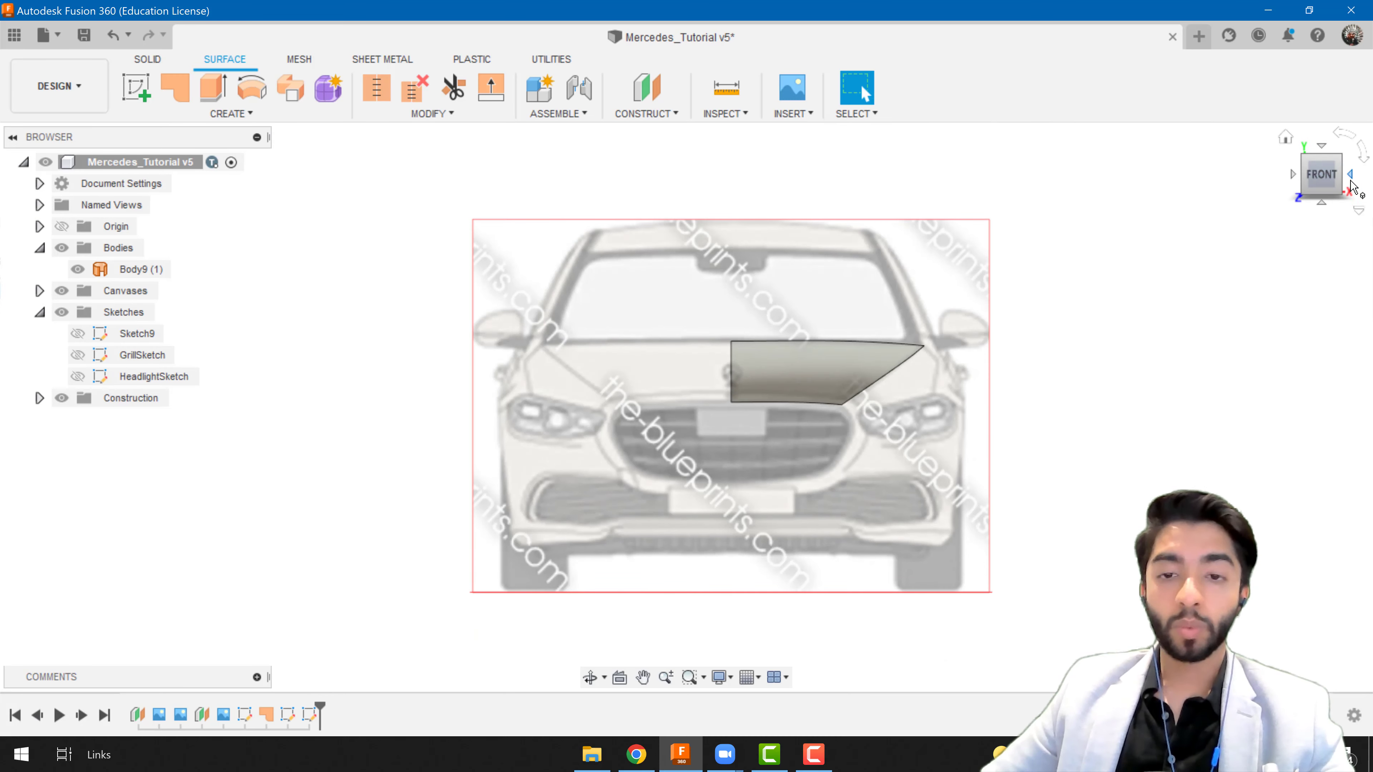
{"action": "left_click", "coordinate": [1351, 176]}
{"action": "scroll", "coordinate": [648, 427], "scroll_direction": "up", "scroll_amount": 3}
{"action": "scroll", "coordinate": [648, 427], "scroll_direction": "up", "scroll_amount": 2}
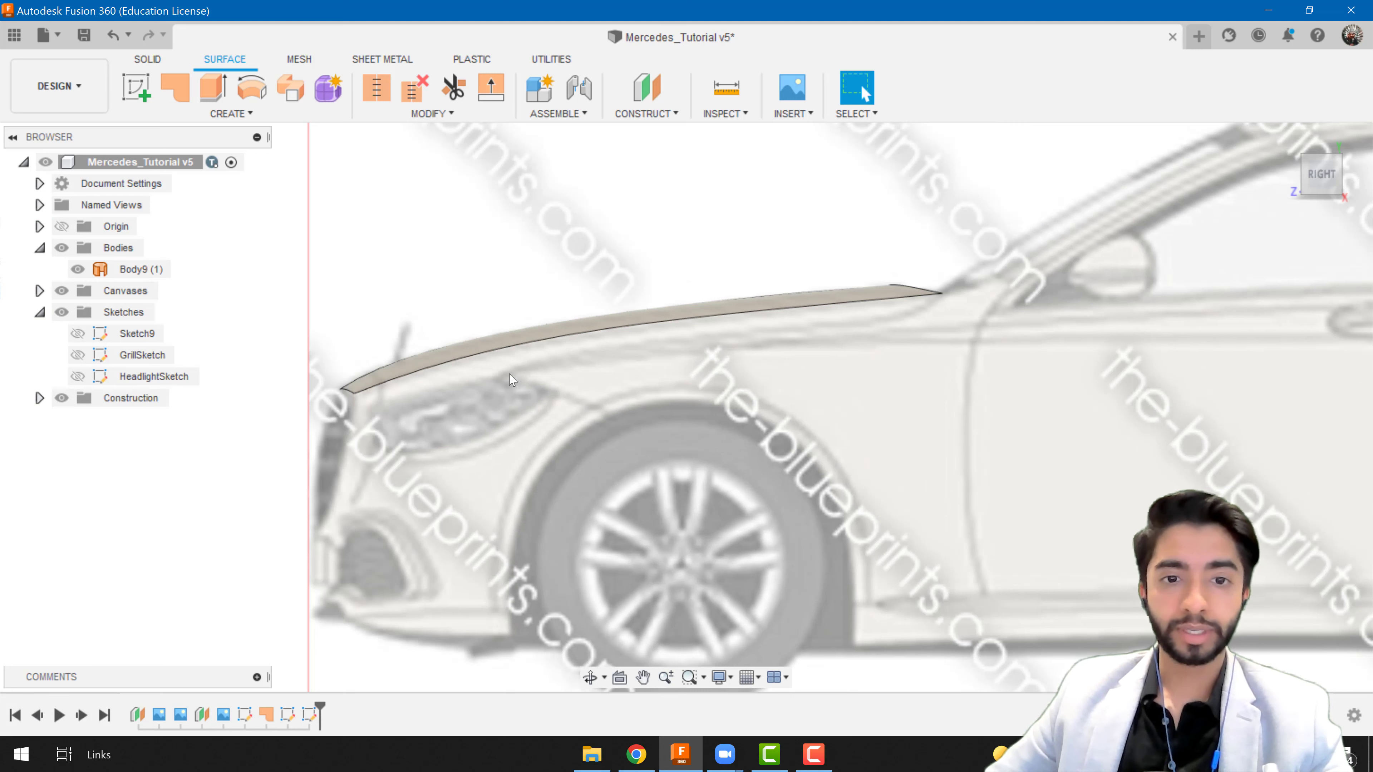
{"action": "scroll", "coordinate": [500, 384], "scroll_direction": "up", "scroll_amount": 3}
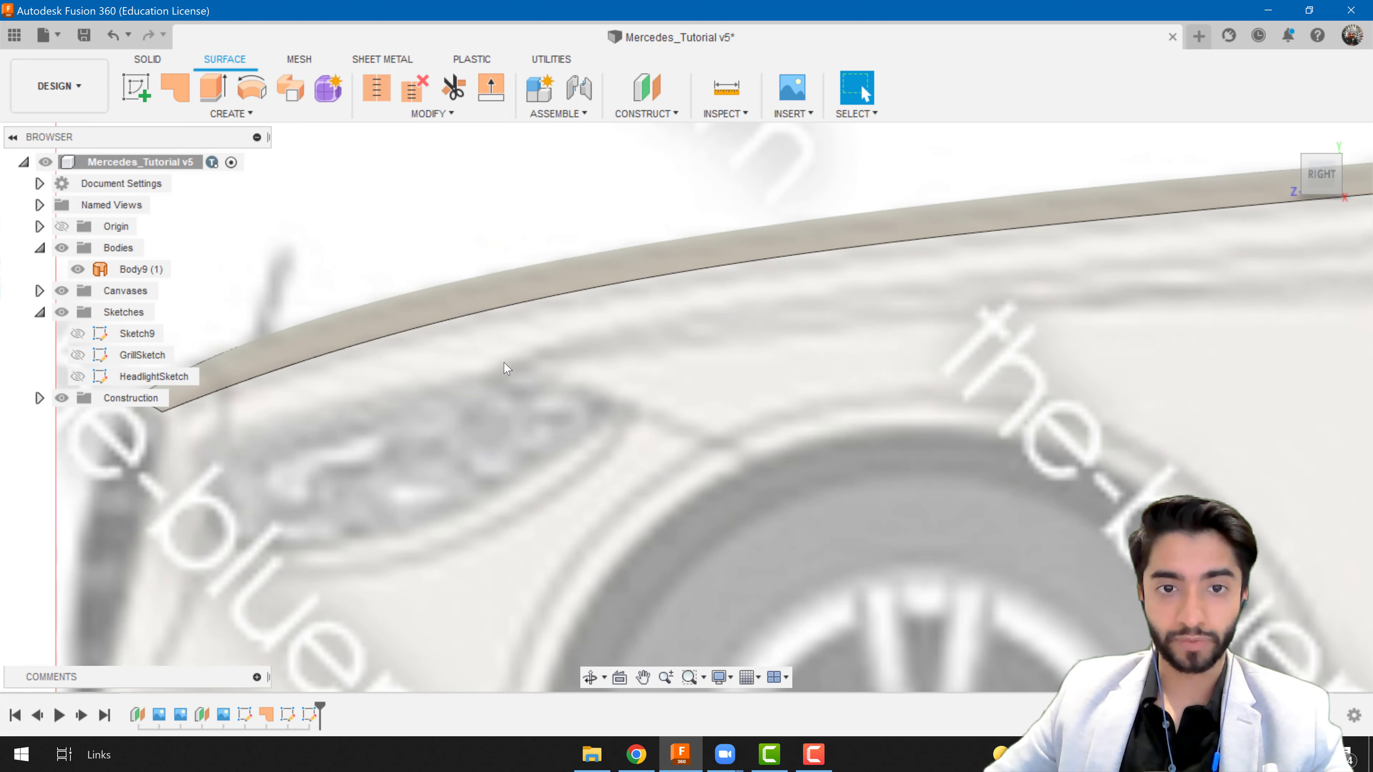
{"action": "scroll", "coordinate": [503, 379], "scroll_direction": "down", "scroll_amount": 3}
{"action": "middle_click_drag", "start_coordinate": [506, 377], "coordinate": [309, 401]}
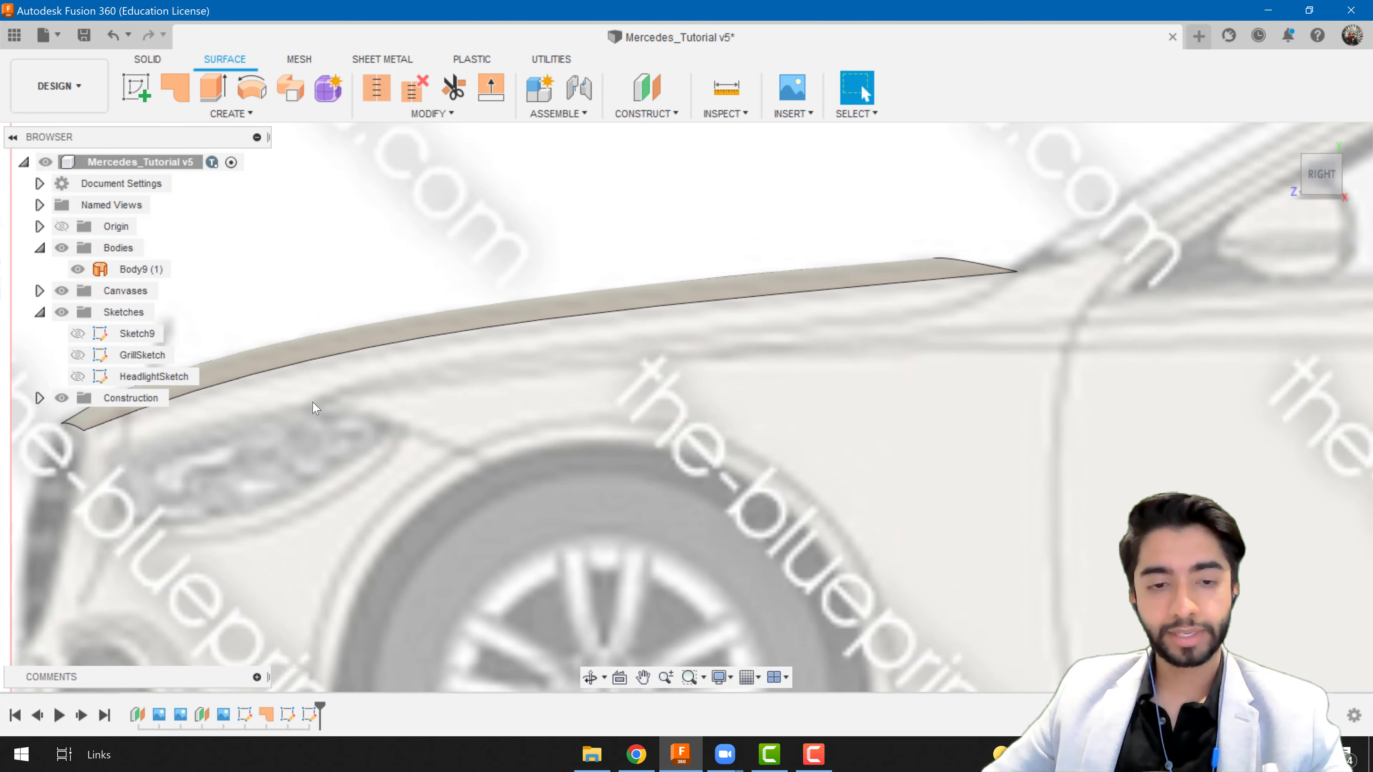
{"action": "scroll", "coordinate": [521, 361], "scroll_direction": "down", "scroll_amount": 3}
{"action": "middle_click_drag", "start_coordinate": [521, 362], "coordinate": [385, 417]}
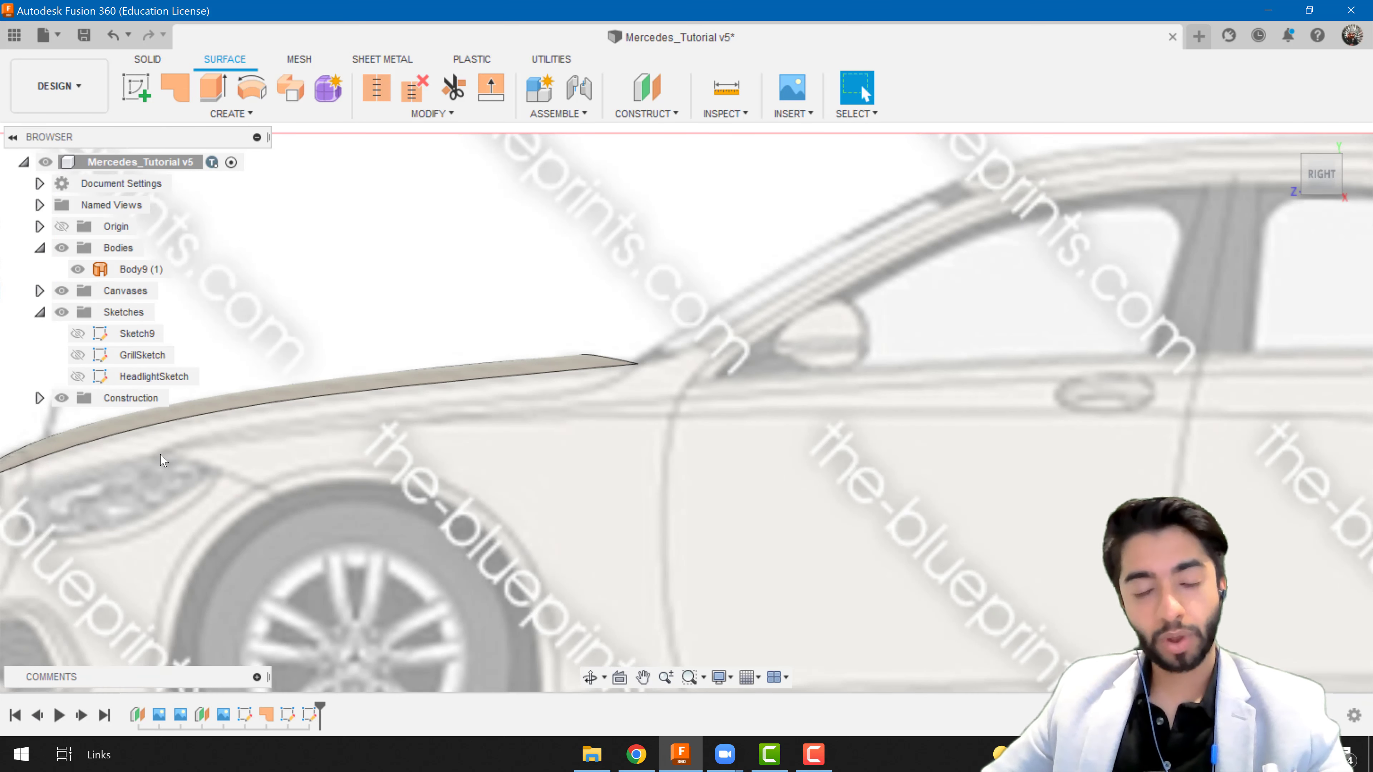
{"action": "scroll", "coordinate": [163, 460], "scroll_direction": "down", "scroll_amount": 5}
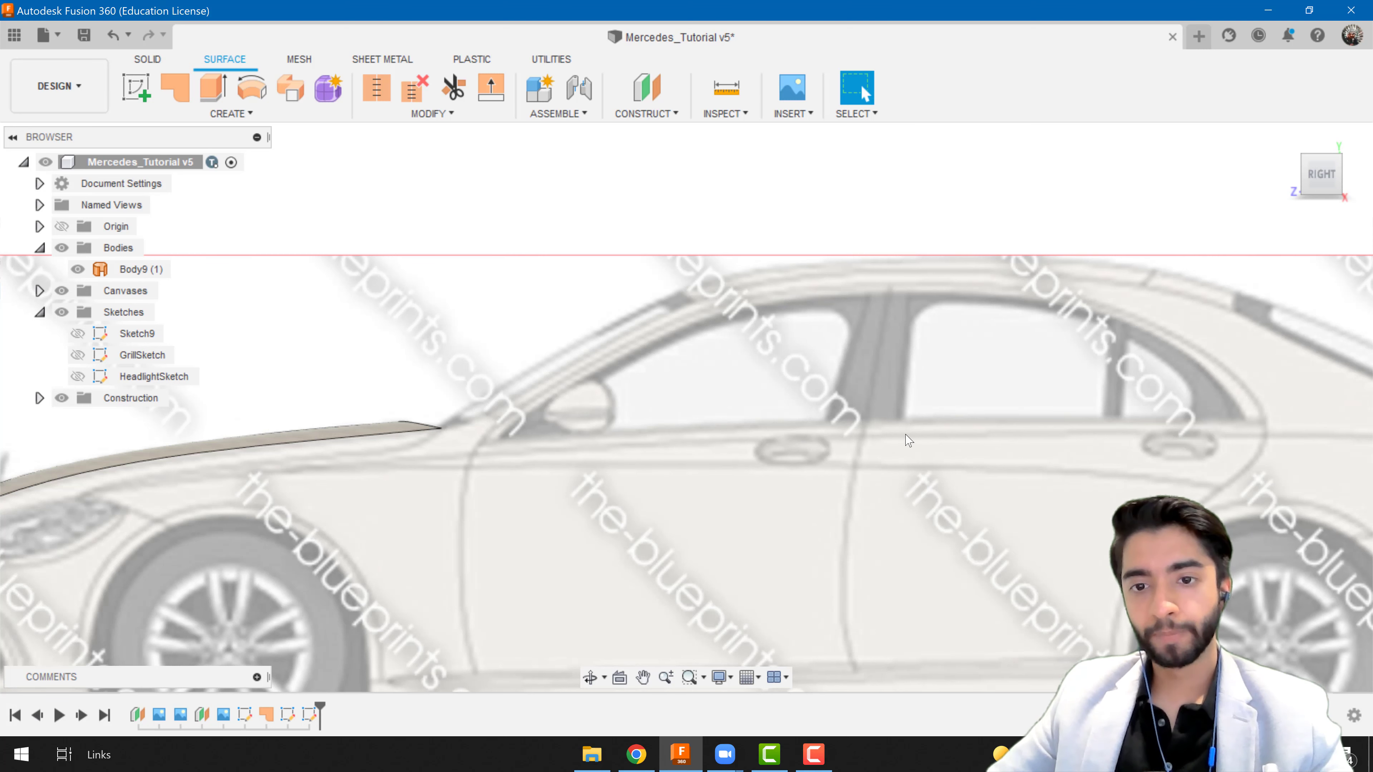
{"action": "middle_click_drag", "start_coordinate": [927, 439], "coordinate": [723, 454]}
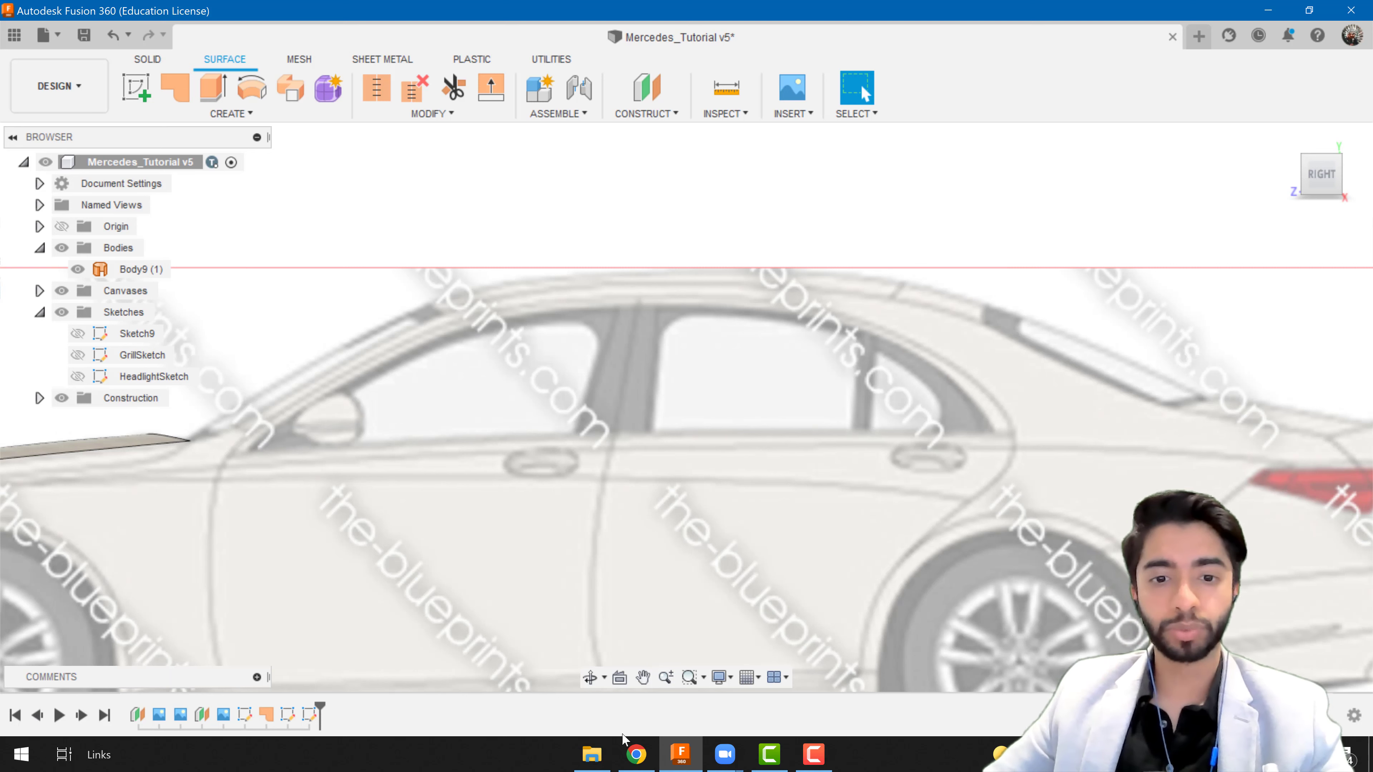
- Switch to Chrome and examine the S-Class reference photo for the body lines around the front fender, doors and headlight
{"action": "left_click", "coordinate": [636, 755]}
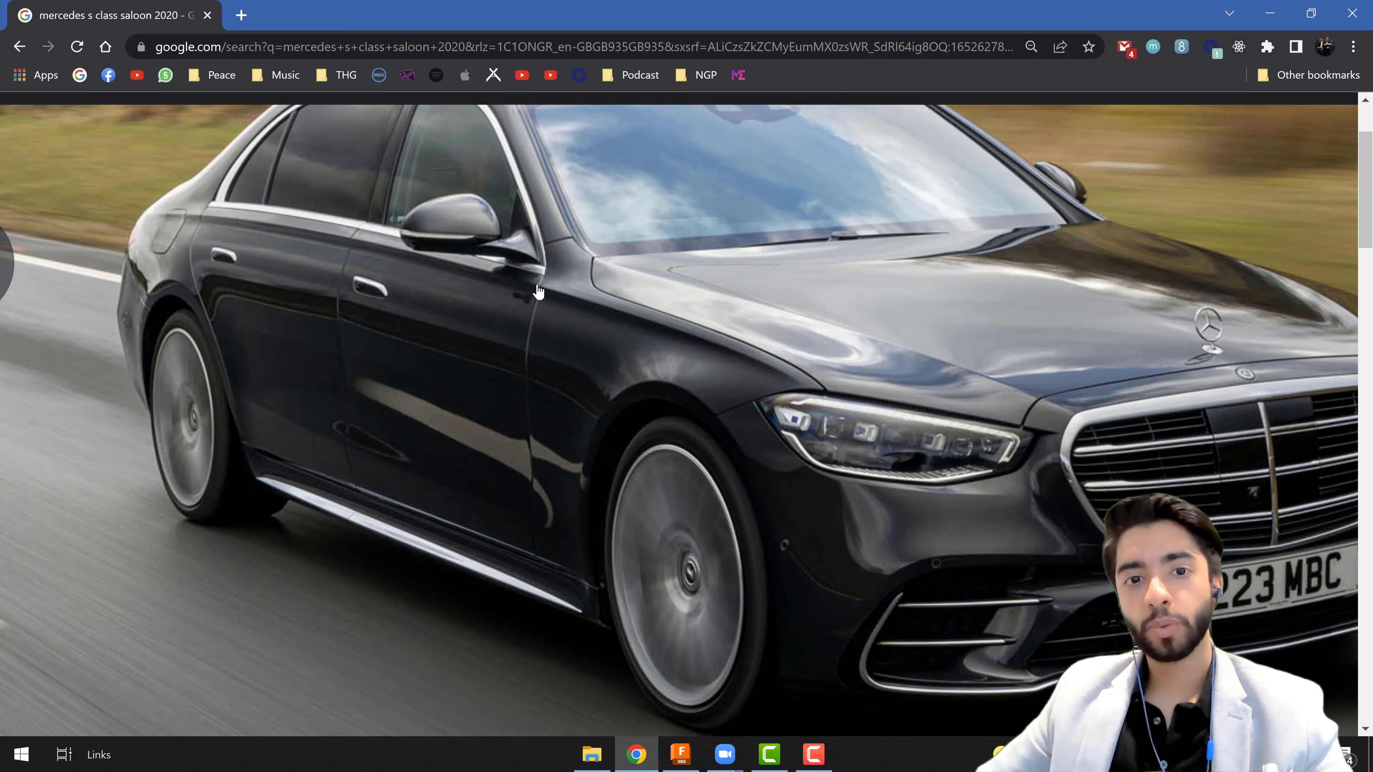
{"action": "scroll", "coordinate": [538, 293], "scroll_direction": "up", "scroll_amount": 1}
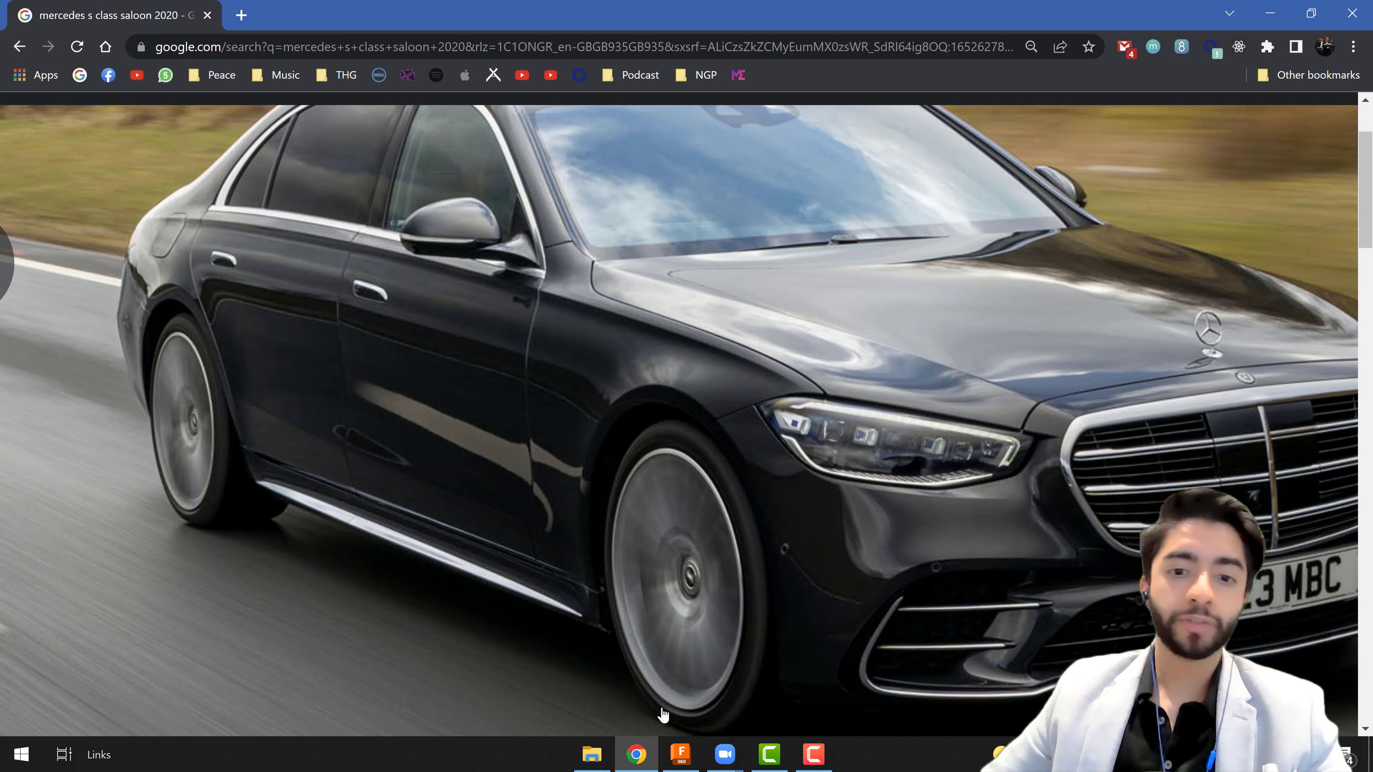
- Switch to Fusion 360 and examine the front fender line beside the bonnet on the side and top blueprints
{"action": "mouse_move", "coordinate": [676, 761]}
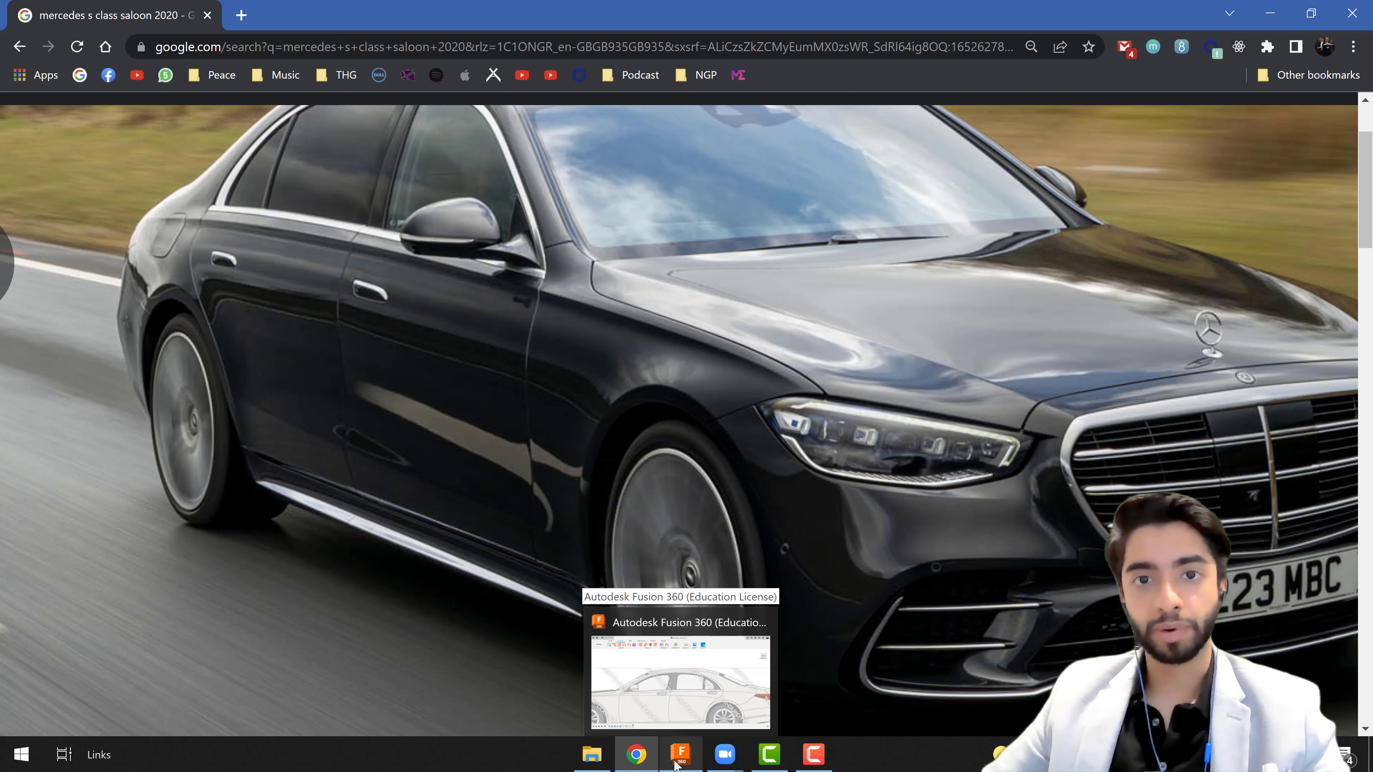
{"action": "left_click", "coordinate": [676, 762]}
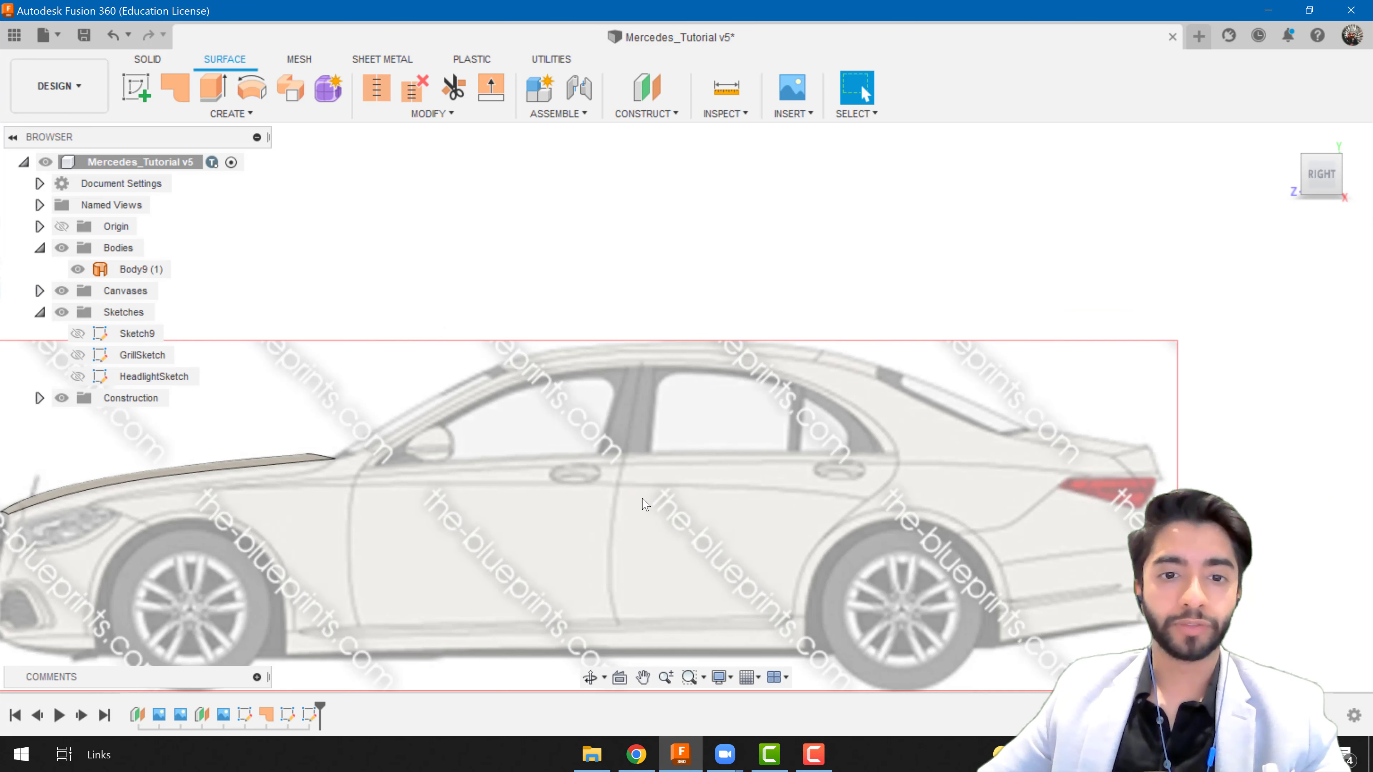
{"action": "scroll", "coordinate": [803, 423], "scroll_direction": "up", "scroll_amount": 4}
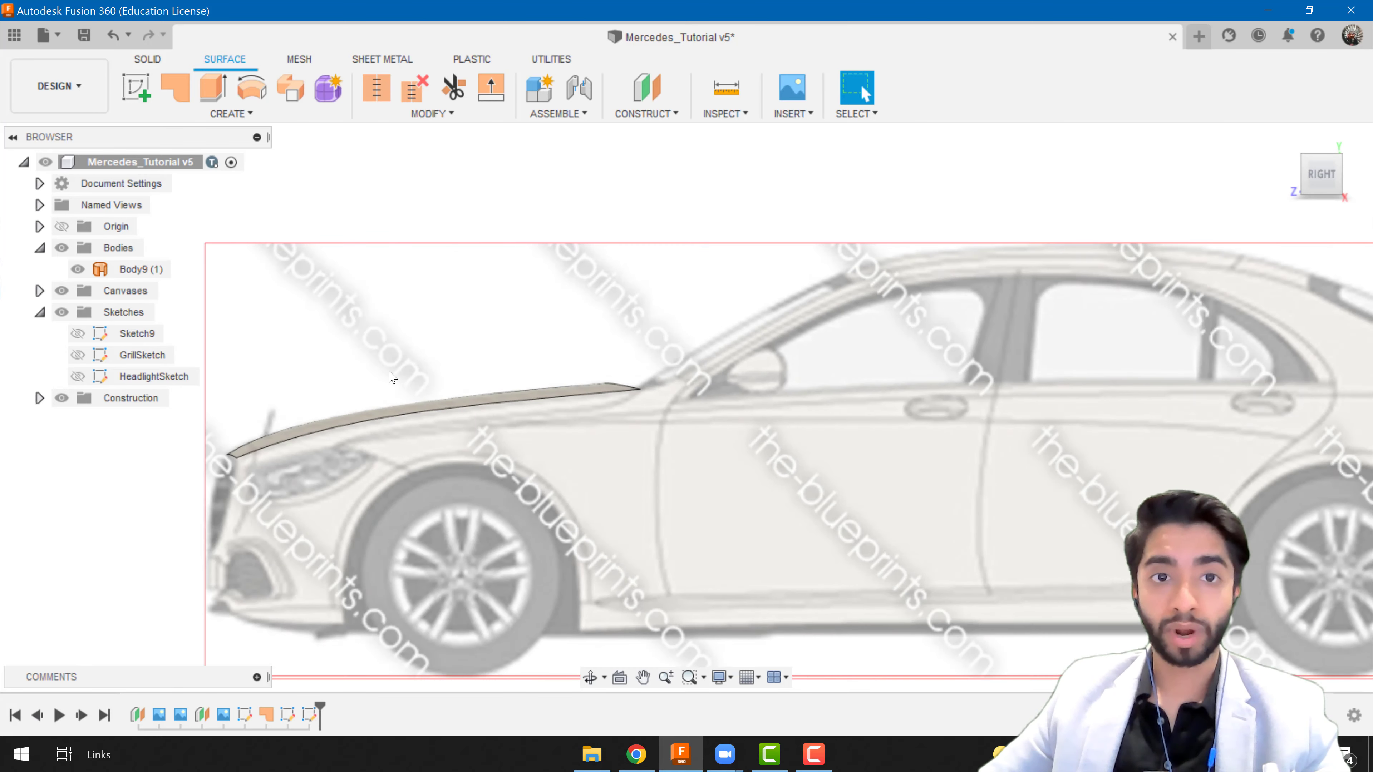
{"action": "scroll", "coordinate": [393, 379], "scroll_direction": "up", "scroll_amount": 2}
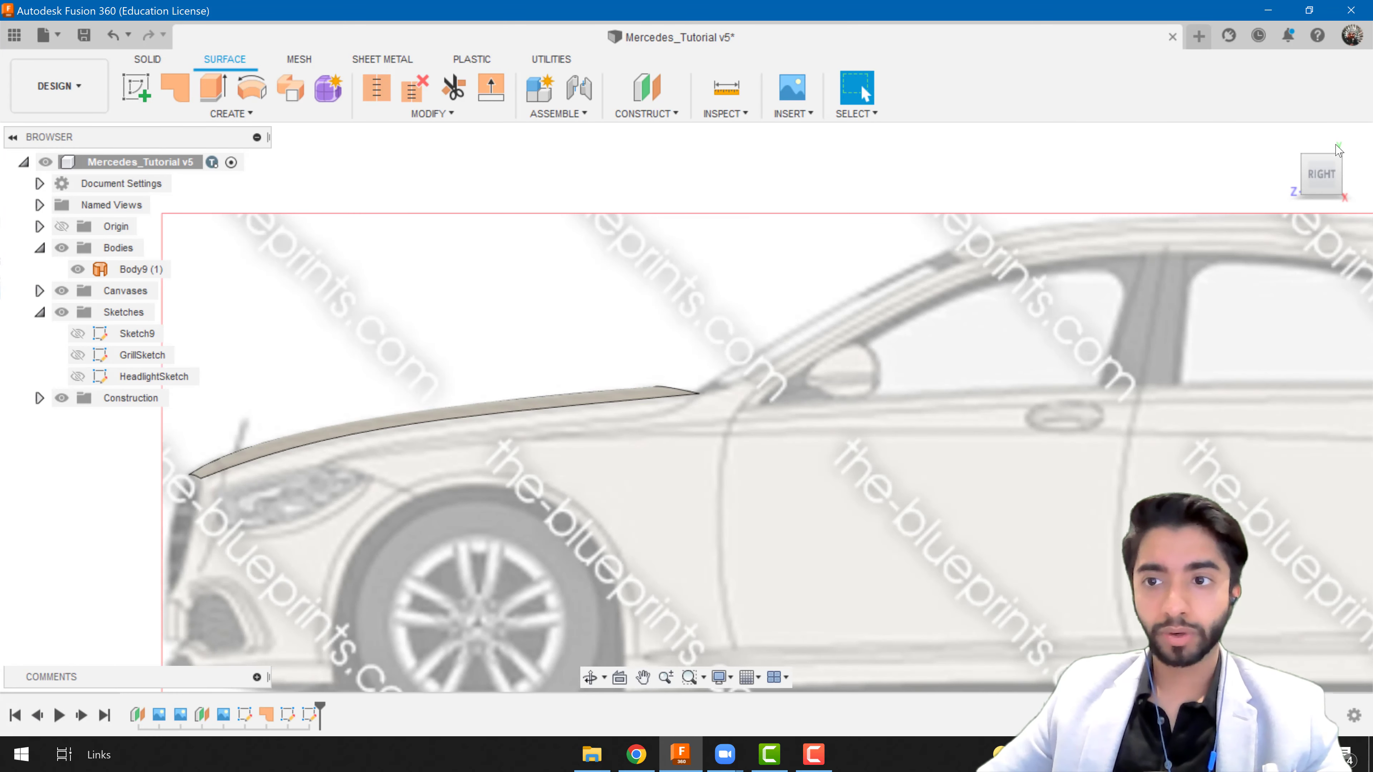
{"action": "left_click", "coordinate": [1322, 147]}
{"action": "scroll", "coordinate": [389, 485], "scroll_direction": "down", "scroll_amount": 3}
{"action": "middle_click_drag", "start_coordinate": [435, 366], "coordinate": [491, 111]}
{"action": "scroll", "coordinate": [443, 343], "scroll_direction": "up", "scroll_amount": 3}
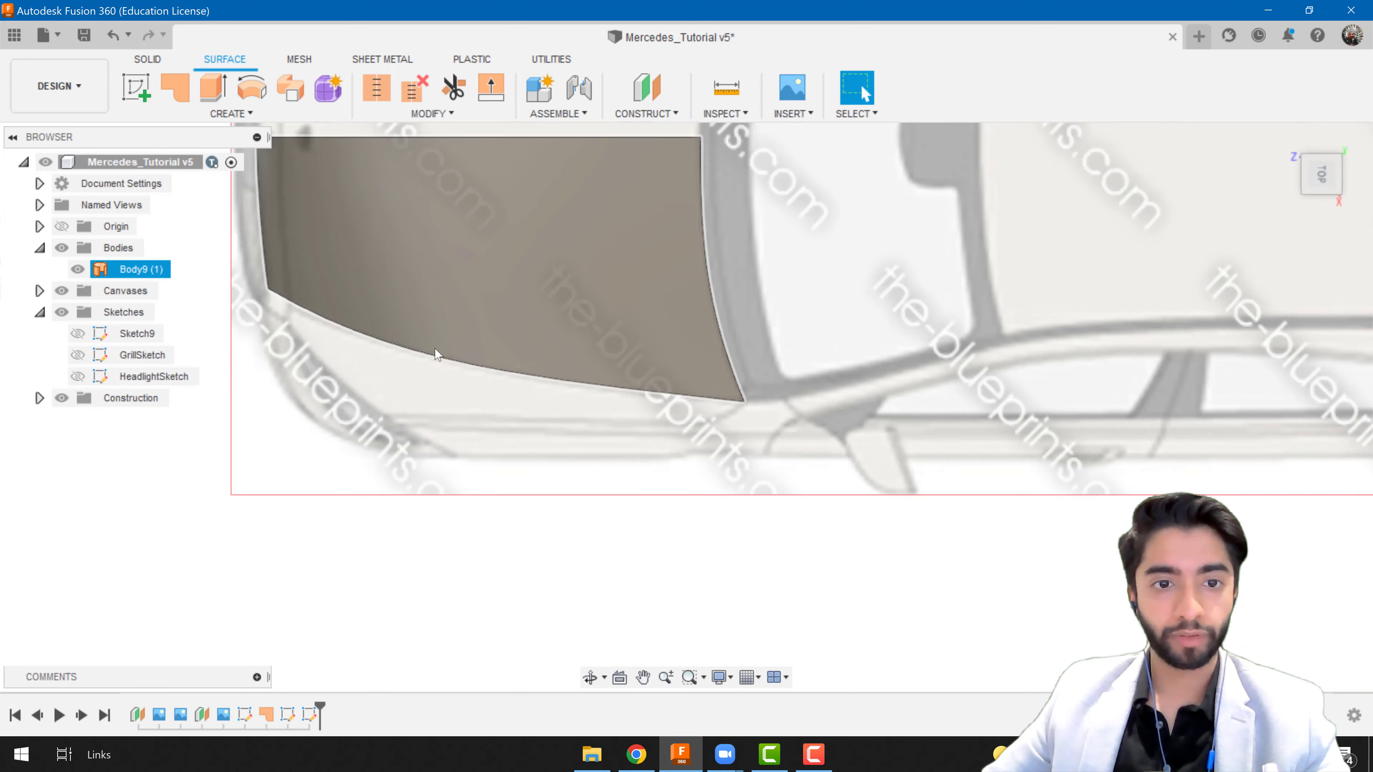
{"action": "scroll", "coordinate": [392, 425], "scroll_direction": "up", "scroll_amount": 2}
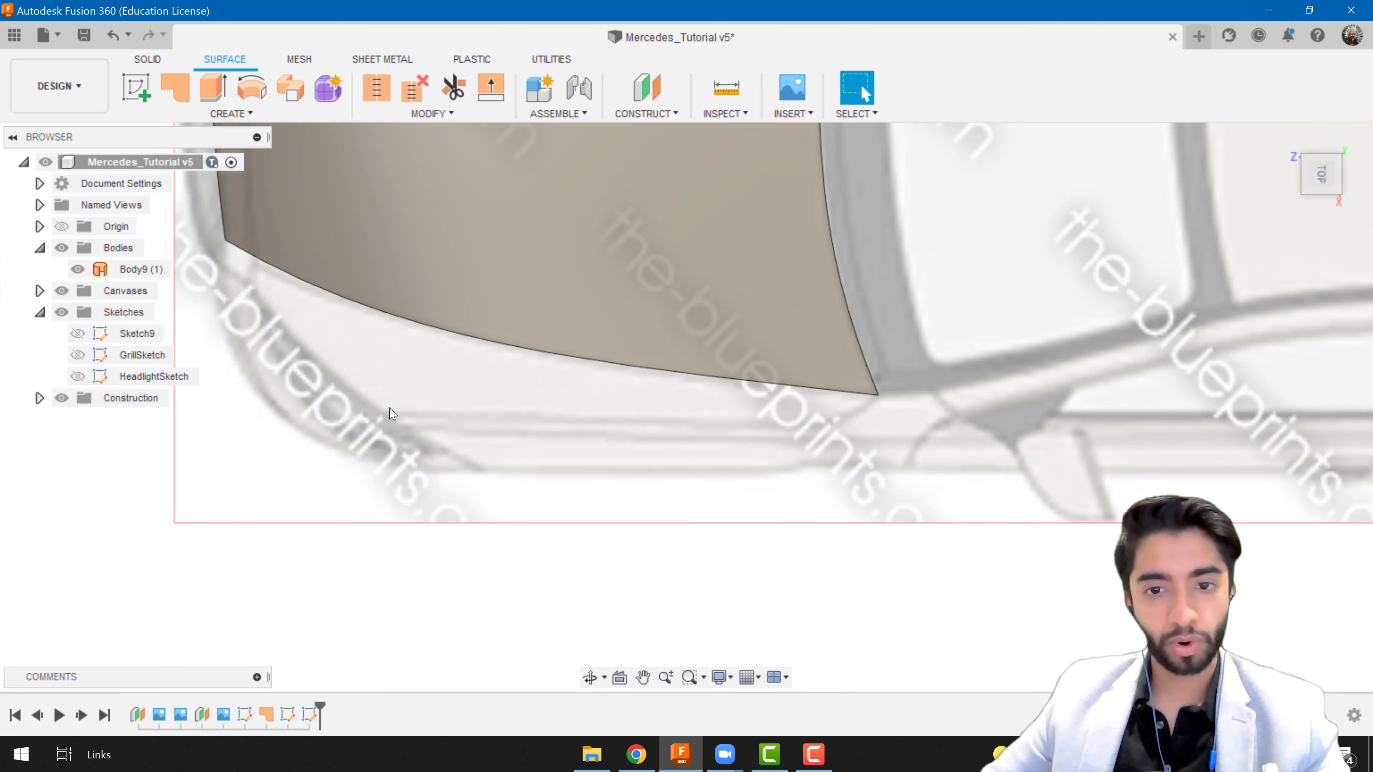
{"action": "scroll", "coordinate": [401, 430], "scroll_direction": "up", "scroll_amount": 2}
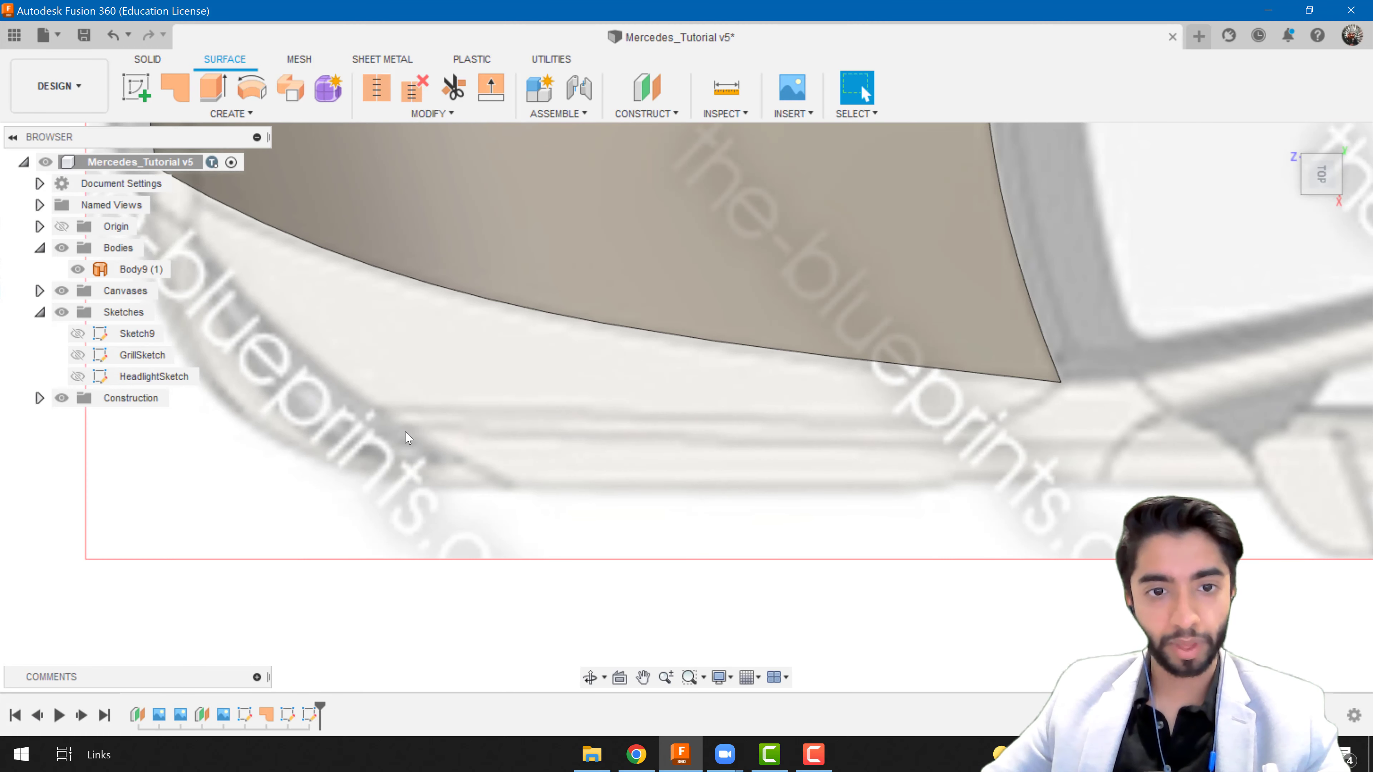
{"action": "scroll", "coordinate": [407, 433], "scroll_direction": "down", "scroll_amount": 2}
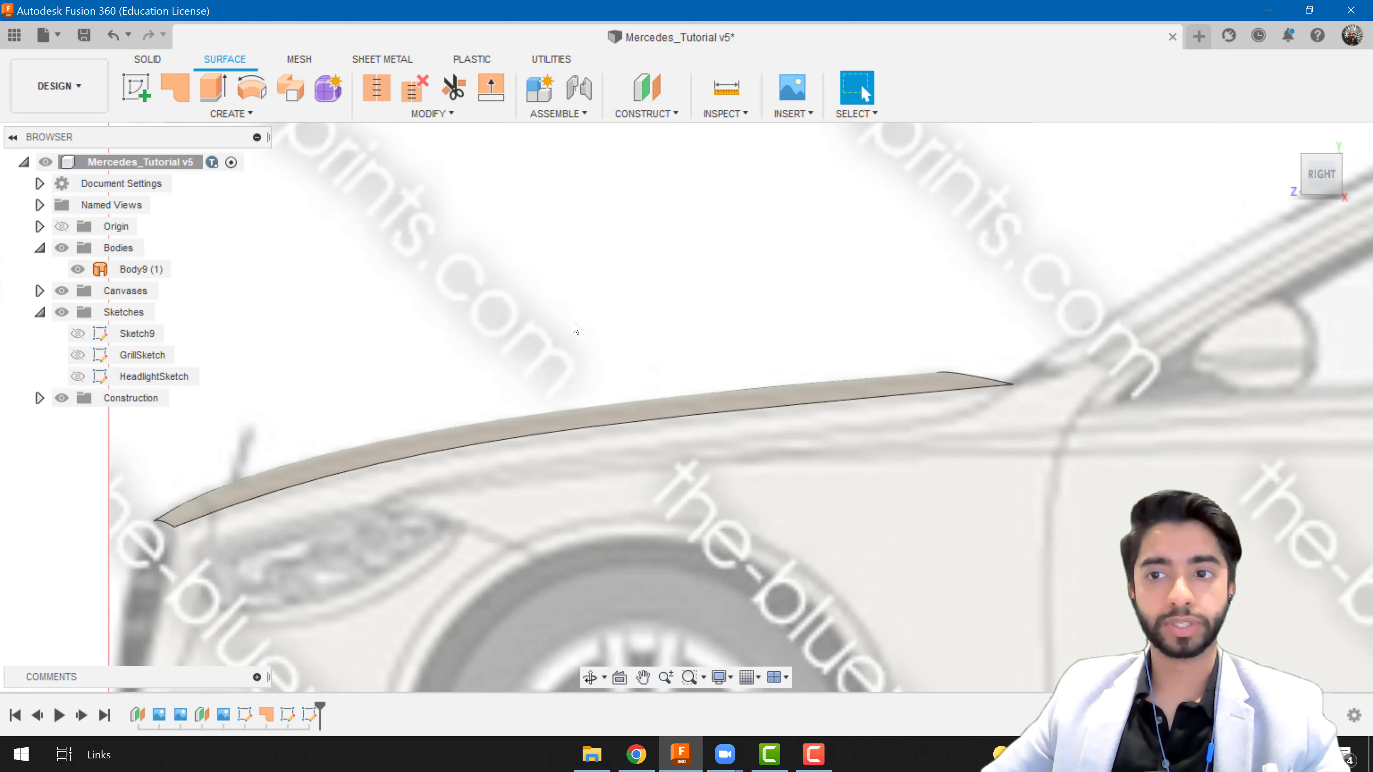
- Sketch a two-point spline about 4334 mm long on the side plane, from the headlight's upper rear edge to the taillight
{"action": "scroll", "coordinate": [567, 362], "scroll_direction": "up", "scroll_amount": 3}
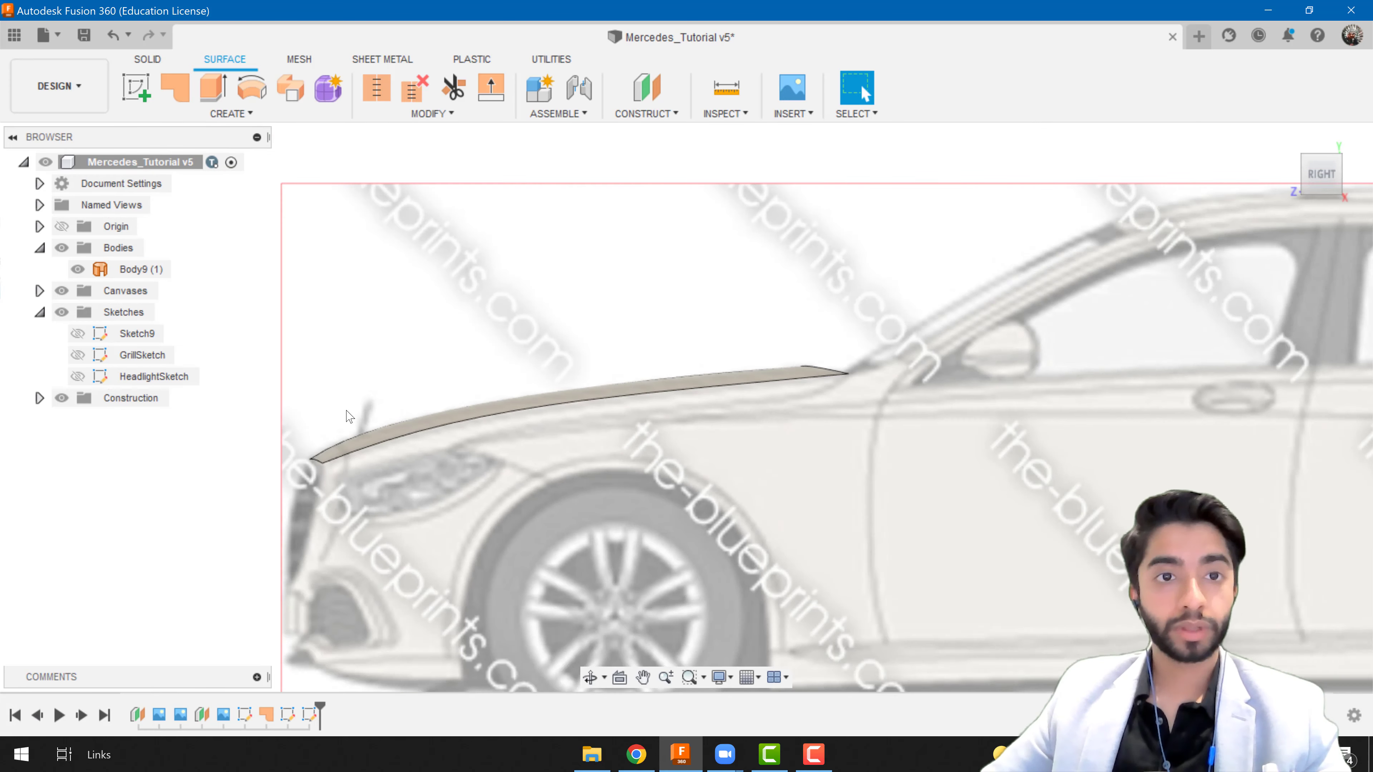
{"action": "left_click", "coordinate": [136, 93]}
{"action": "left_click", "coordinate": [231, 662]}
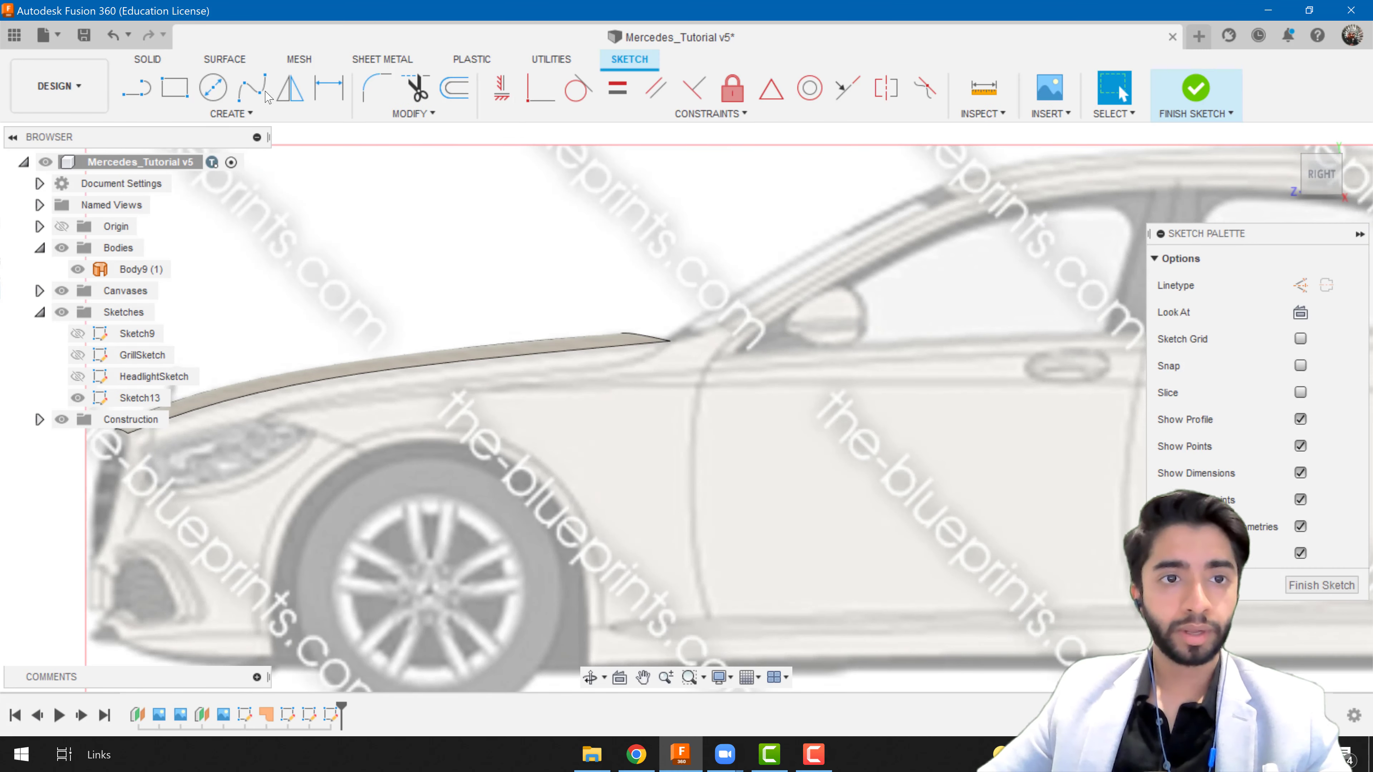
{"action": "left_click", "coordinate": [252, 87]}
{"action": "scroll", "coordinate": [568, 425], "scroll_direction": "up", "scroll_amount": 6}
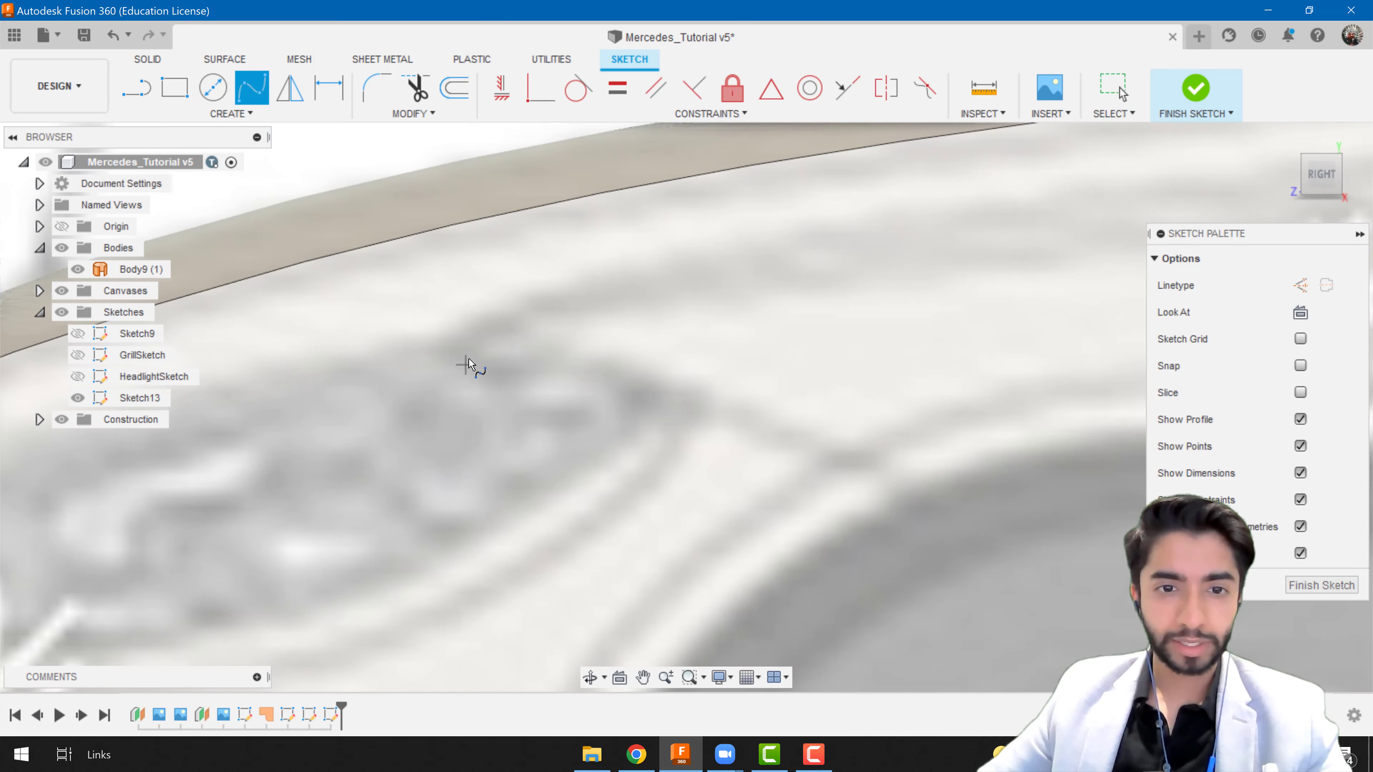
{"action": "scroll", "coordinate": [468, 351], "scroll_direction": "down", "scroll_amount": 5}
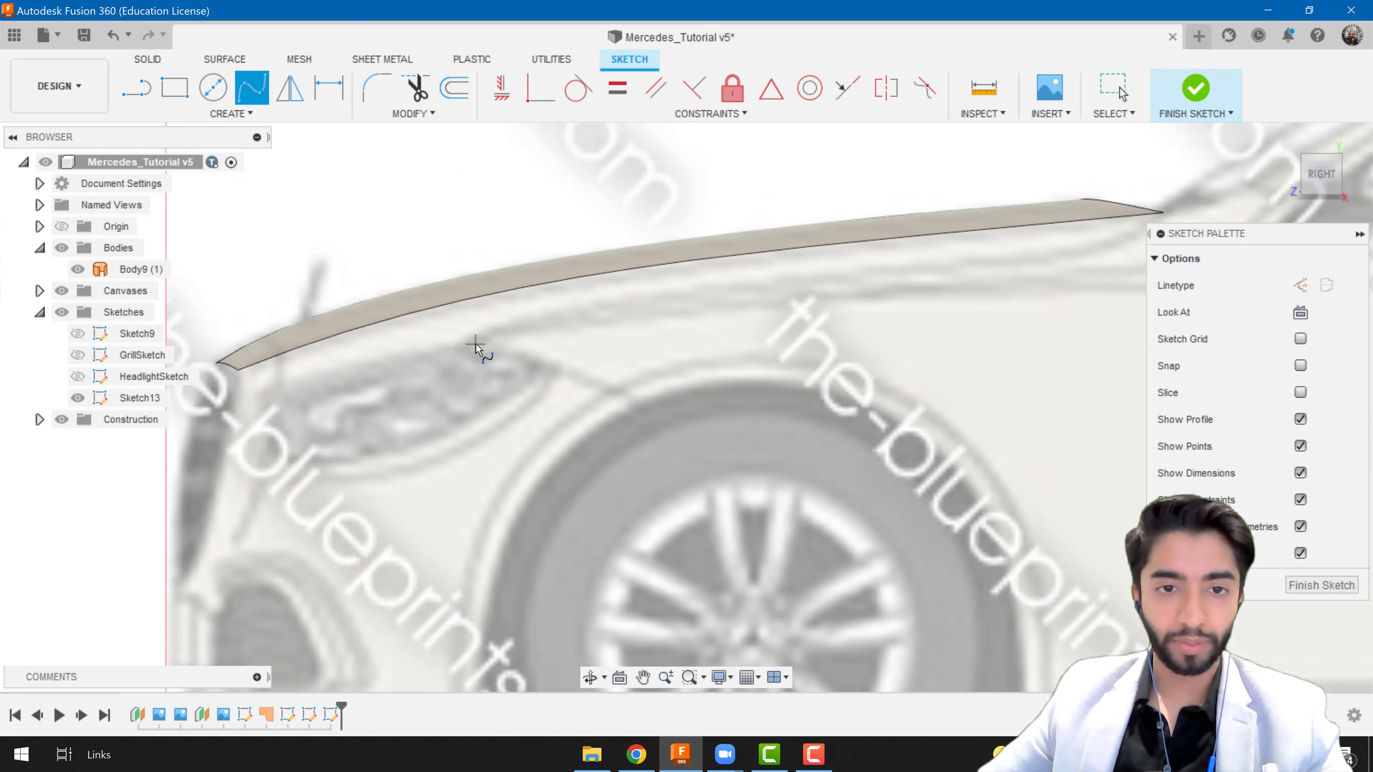
{"action": "left_click", "coordinate": [476, 345]}
{"action": "middle_click_drag", "start_coordinate": [739, 343], "coordinate": [477, 399]}
{"action": "scroll", "coordinate": [743, 383], "scroll_direction": "down", "scroll_amount": 4}
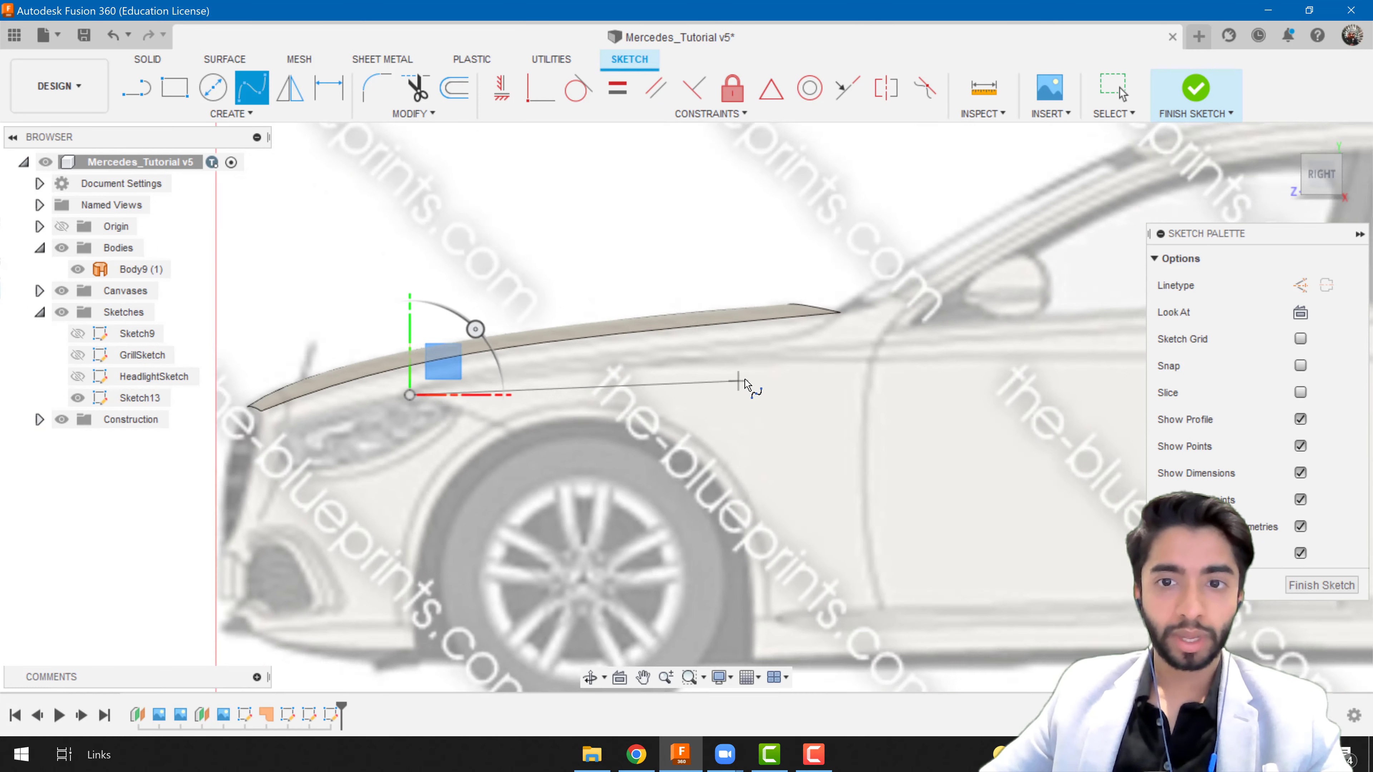
{"action": "mouse_move", "coordinate": [937, 371]}
{"action": "middle_mouse_down"}
{"action": "mouse_move", "coordinate": [610, 369]}
{"action": "mouse_move", "coordinate": [32, 406]}
{"action": "middle_mouse_up"}
{"action": "middle_click_drag", "start_coordinate": [758, 411], "coordinate": [536, 402]}
{"action": "scroll", "coordinate": [806, 379], "scroll_direction": "up", "scroll_amount": 6}
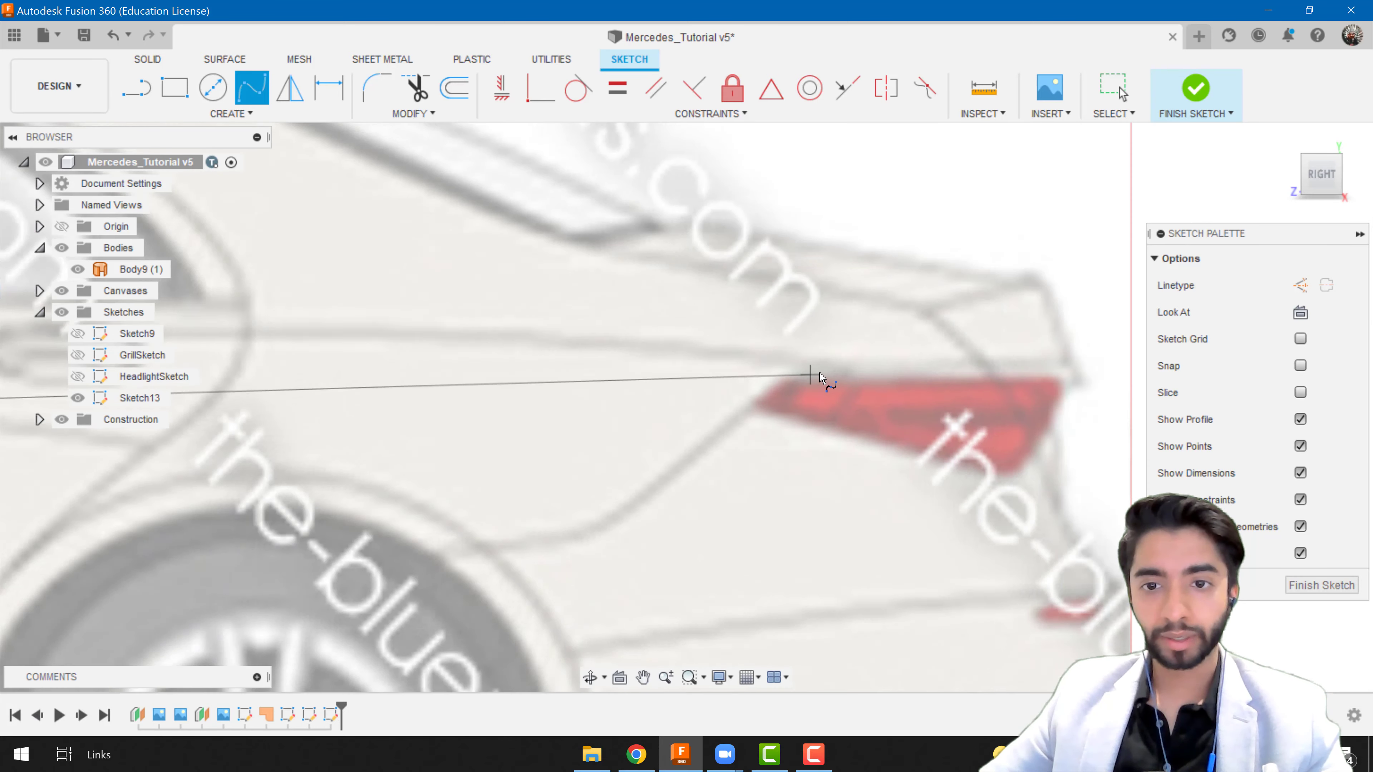
{"action": "scroll", "coordinate": [674, 429], "scroll_direction": "down", "scroll_amount": 6}
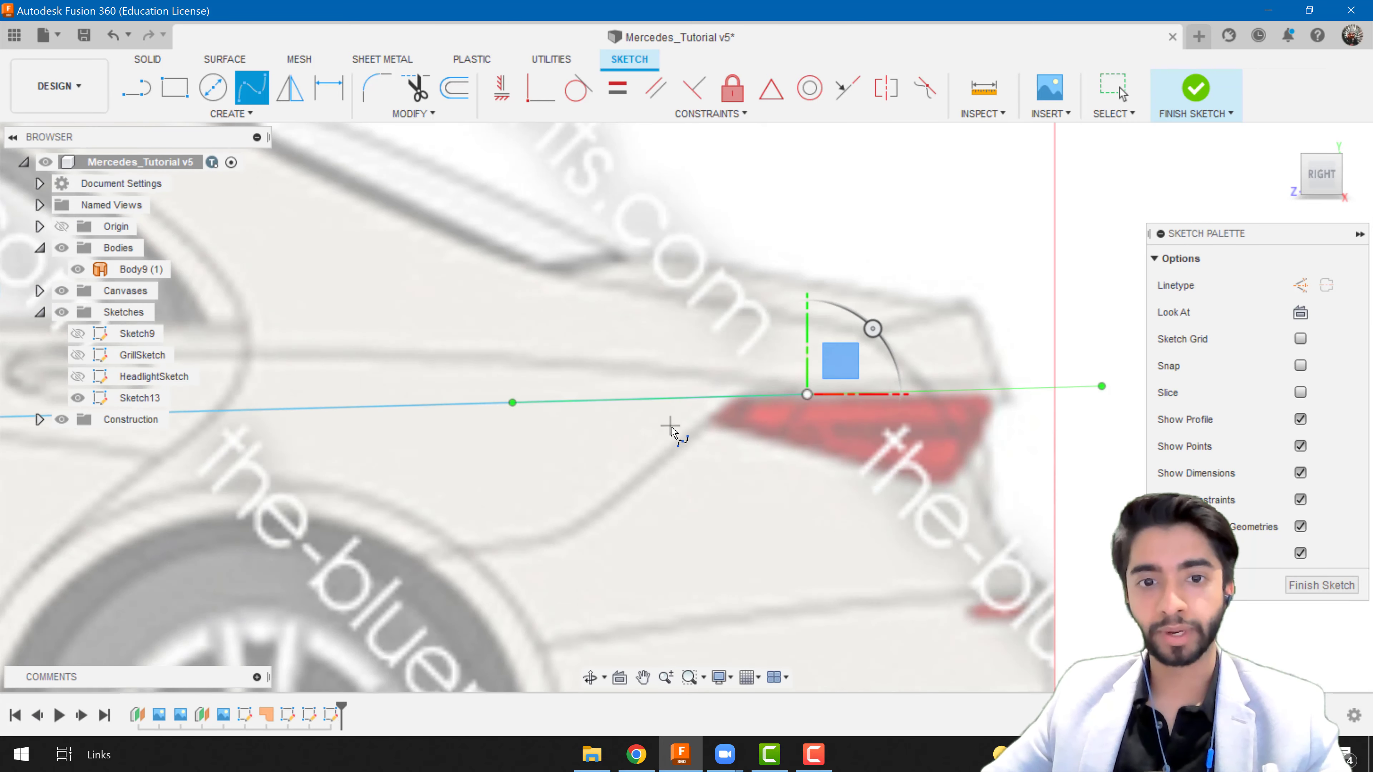
{"action": "key", "text": "Escape"}
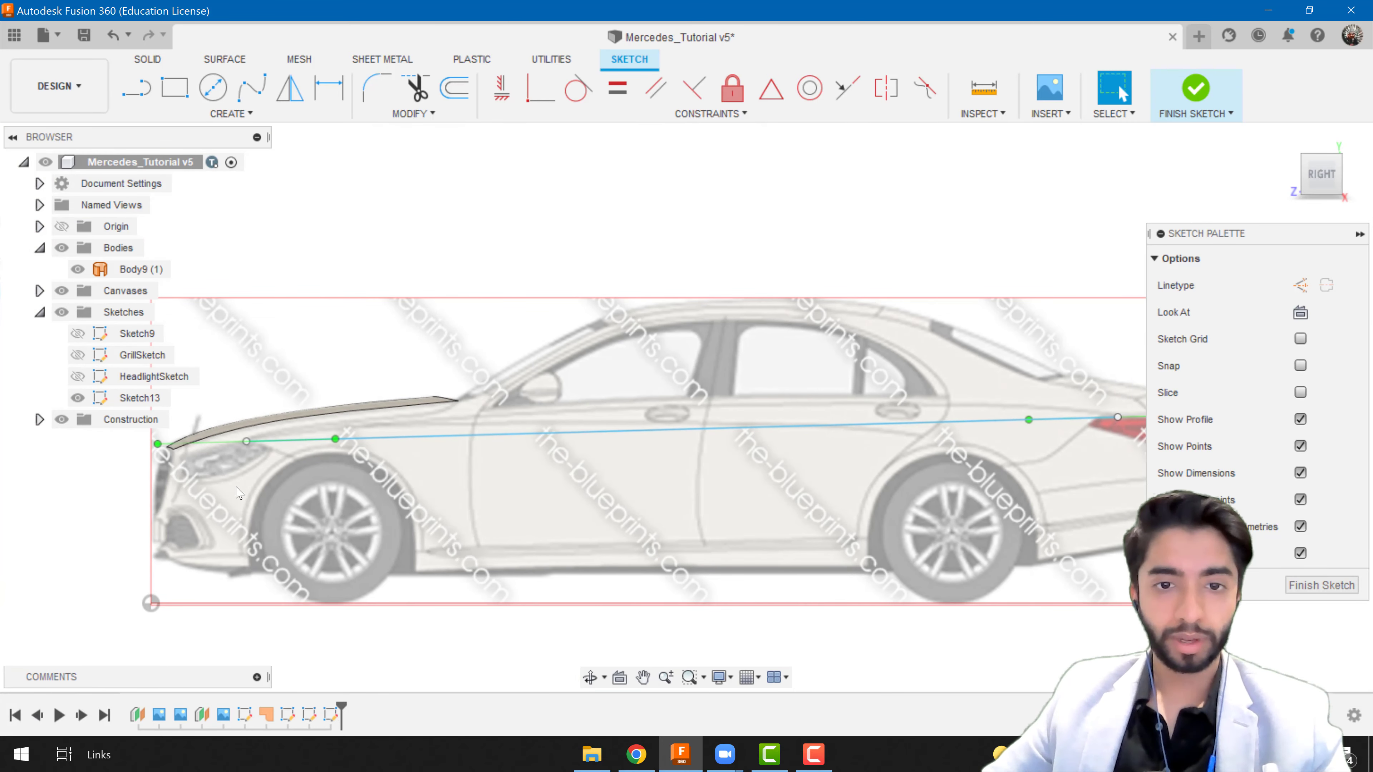
- Move the whole spline outward from the car's centreline onto the body side shown in the top blueprint
{"action": "left_click", "coordinate": [246, 442]}
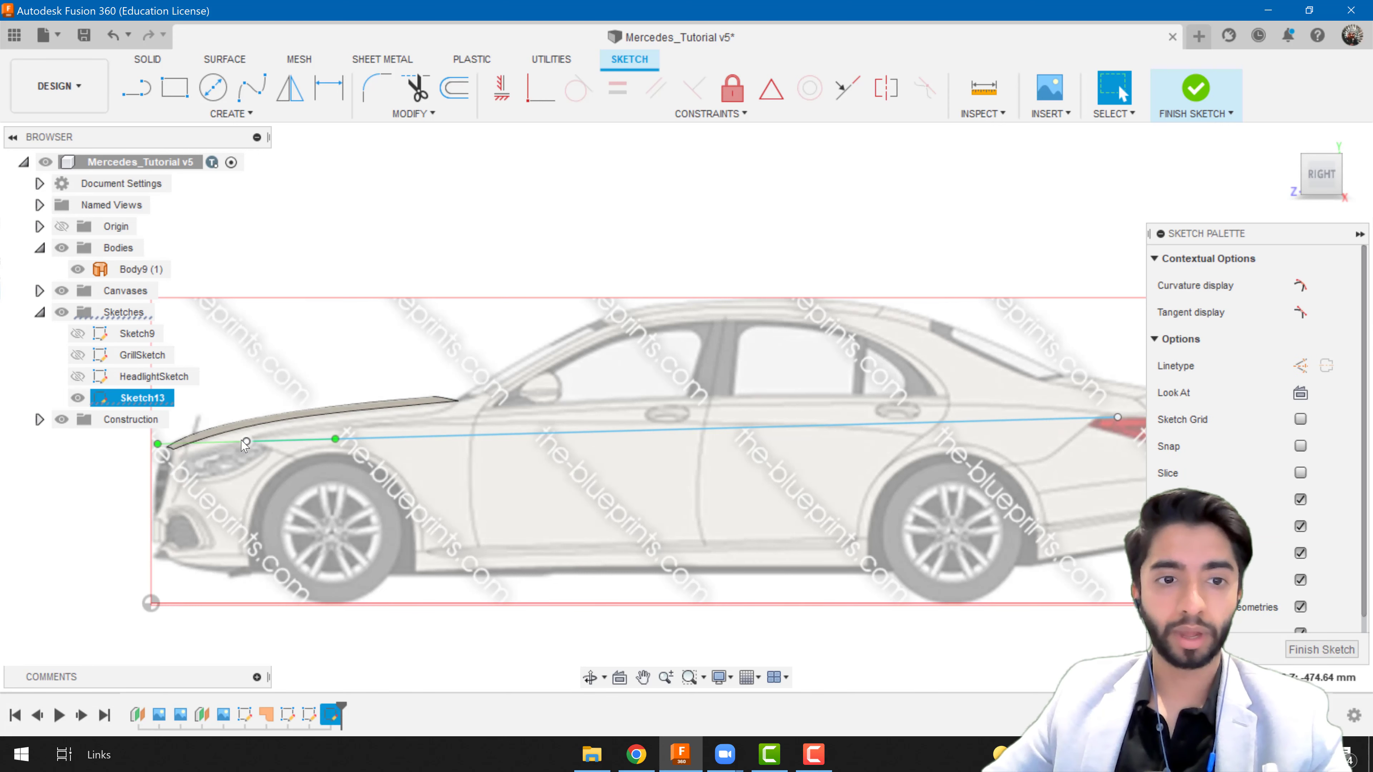
{"action": "scroll", "coordinate": [242, 440], "scroll_direction": "up", "scroll_amount": 1}
{"action": "left_click", "coordinate": [1320, 148]}
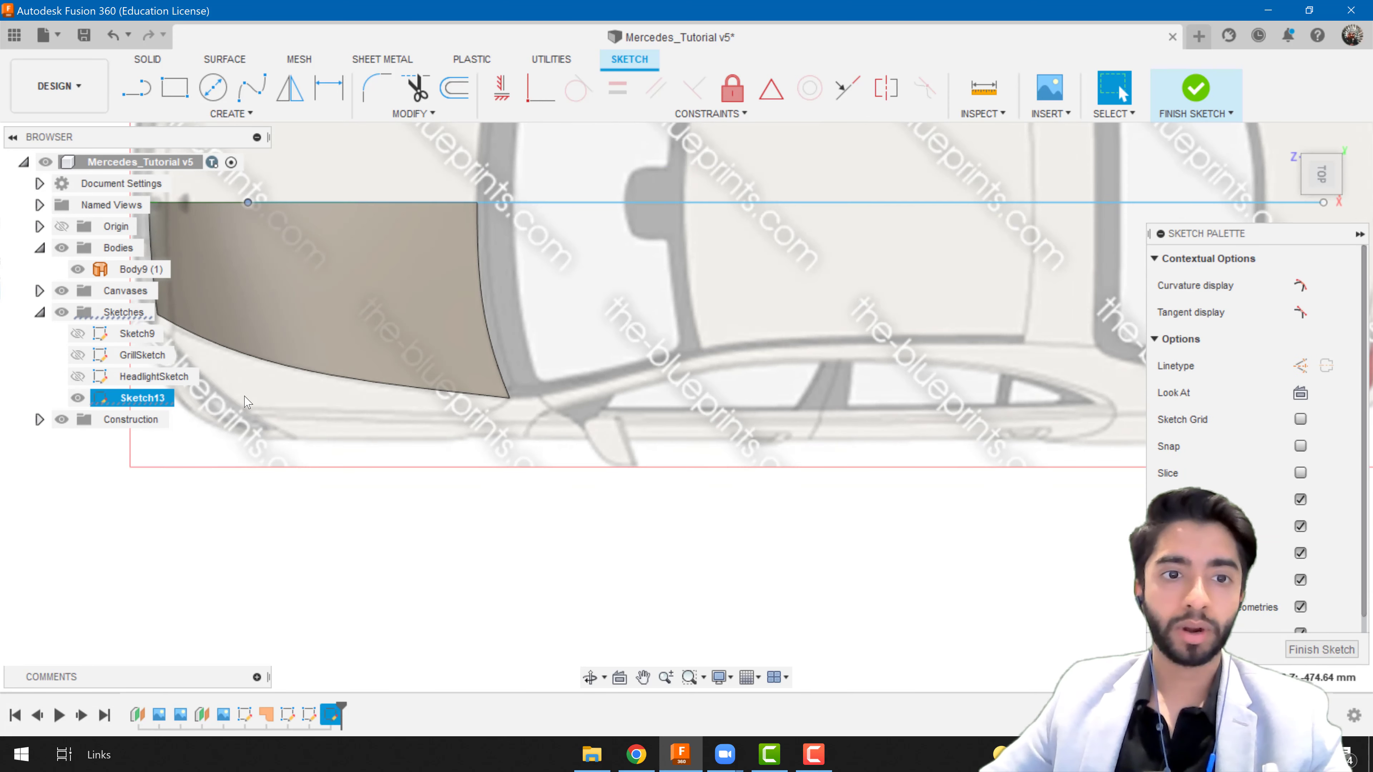
{"action": "left_click", "coordinate": [761, 204]}
{"action": "scroll", "coordinate": [726, 370], "scroll_direction": "down", "scroll_amount": 3}
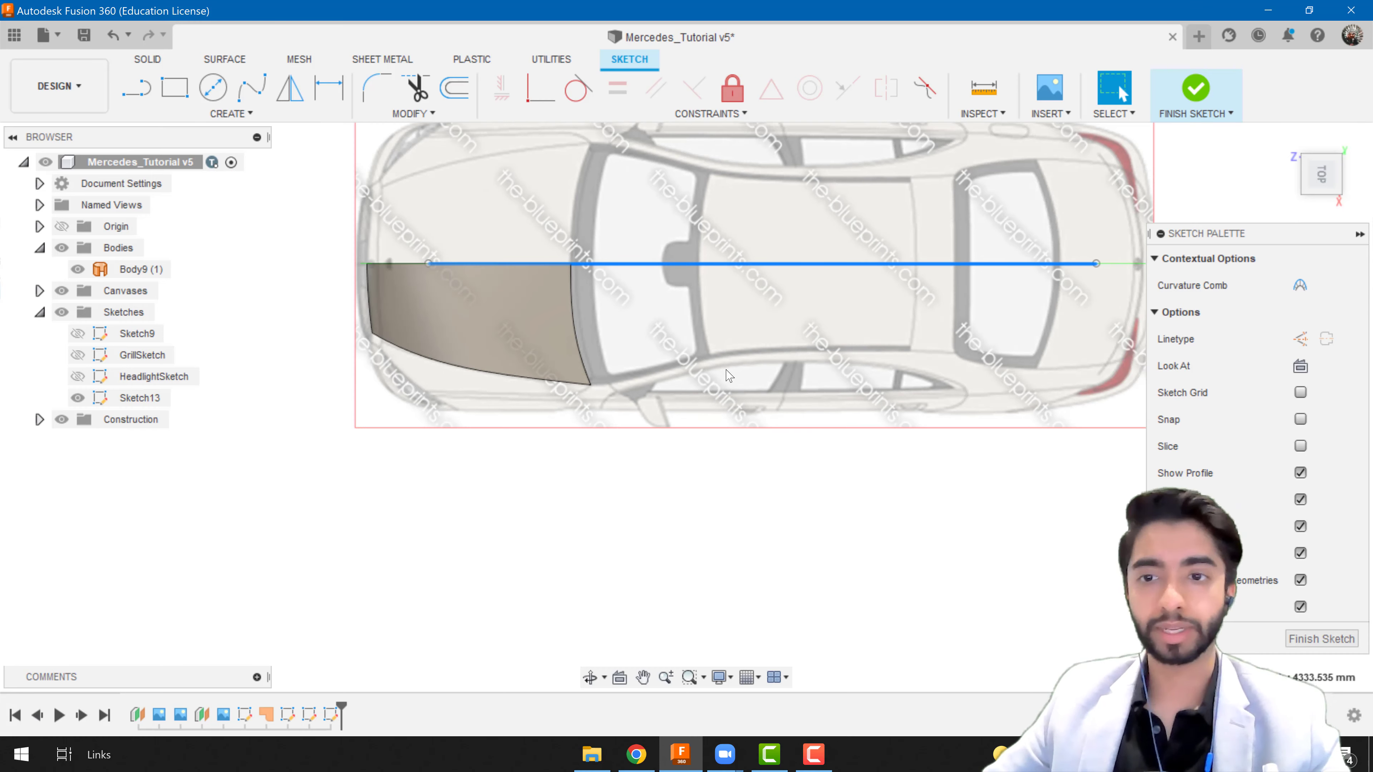
{"action": "key", "text": "m"}
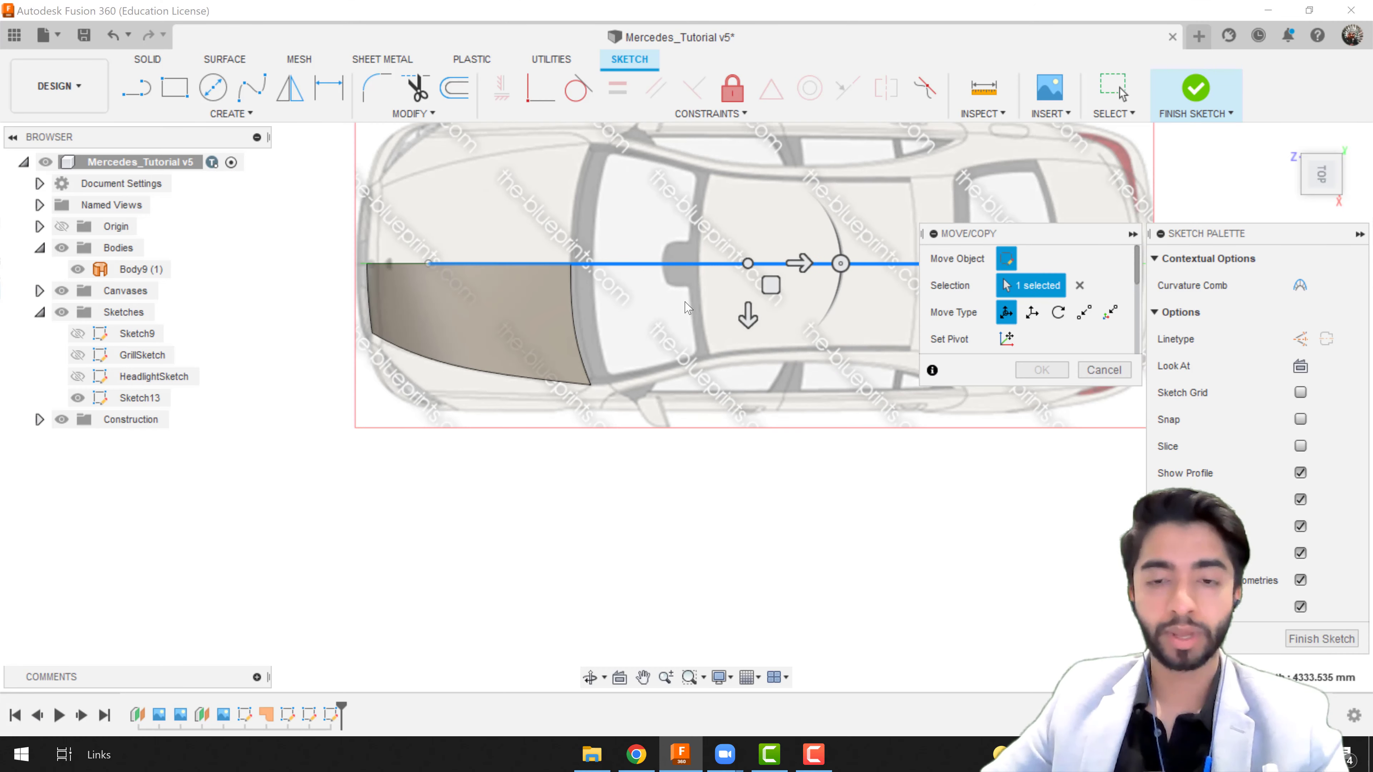
{"action": "left_click_drag", "start_coordinate": [748, 315], "coordinate": [748, 439]}
{"action": "scroll", "coordinate": [748, 439], "scroll_direction": "up", "scroll_amount": 6}
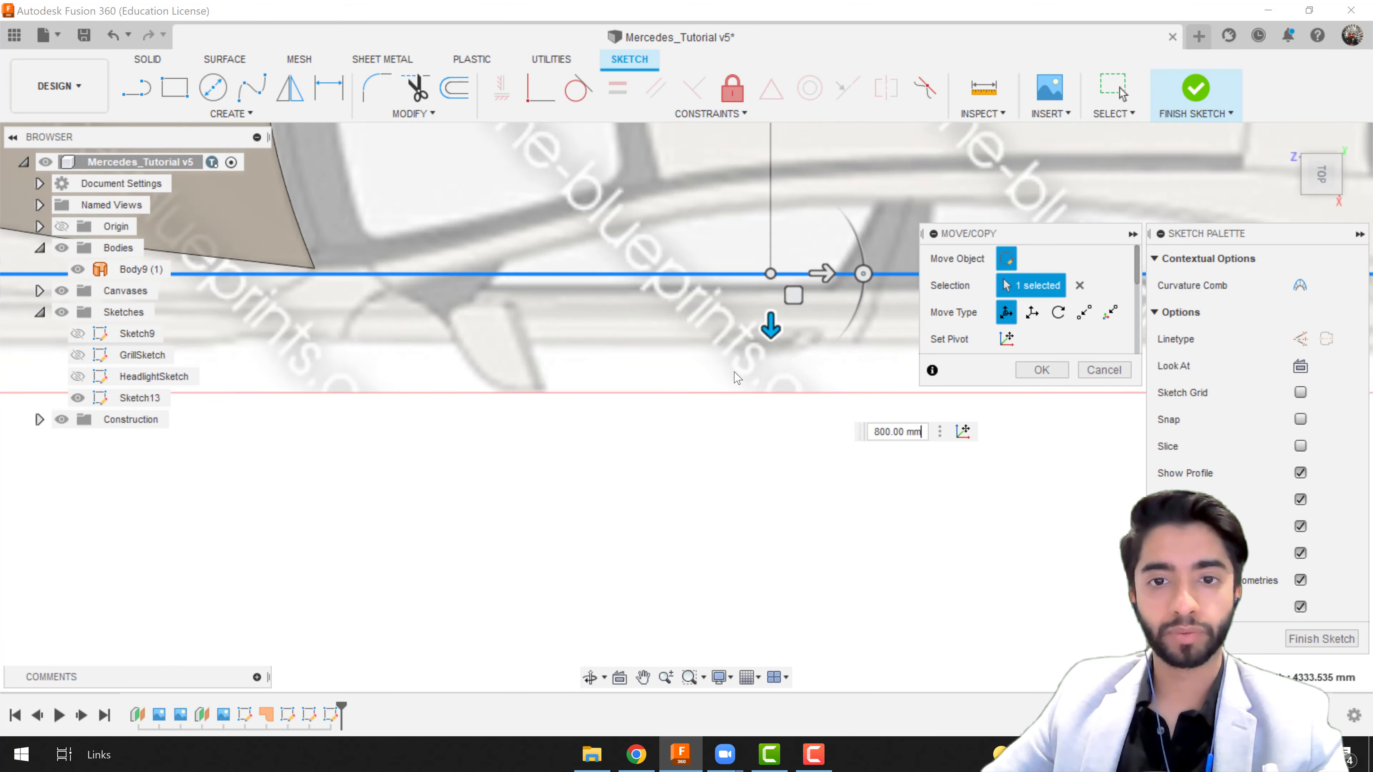
{"action": "middle_click_drag", "start_coordinate": [967, 539], "coordinate": [1028, 565]}
{"action": "scroll", "coordinate": [902, 528], "scroll_direction": "down", "scroll_amount": 4}
{"action": "left_click_drag", "start_coordinate": [984, 496], "coordinate": [983, 517]}
{"action": "key", "text": "Return"}
- Move the spline's front endpoint slightly inward to meet the fender line behind the headlight in the top blueprint
{"action": "scroll", "coordinate": [634, 522], "scroll_direction": "up", "scroll_amount": 6}
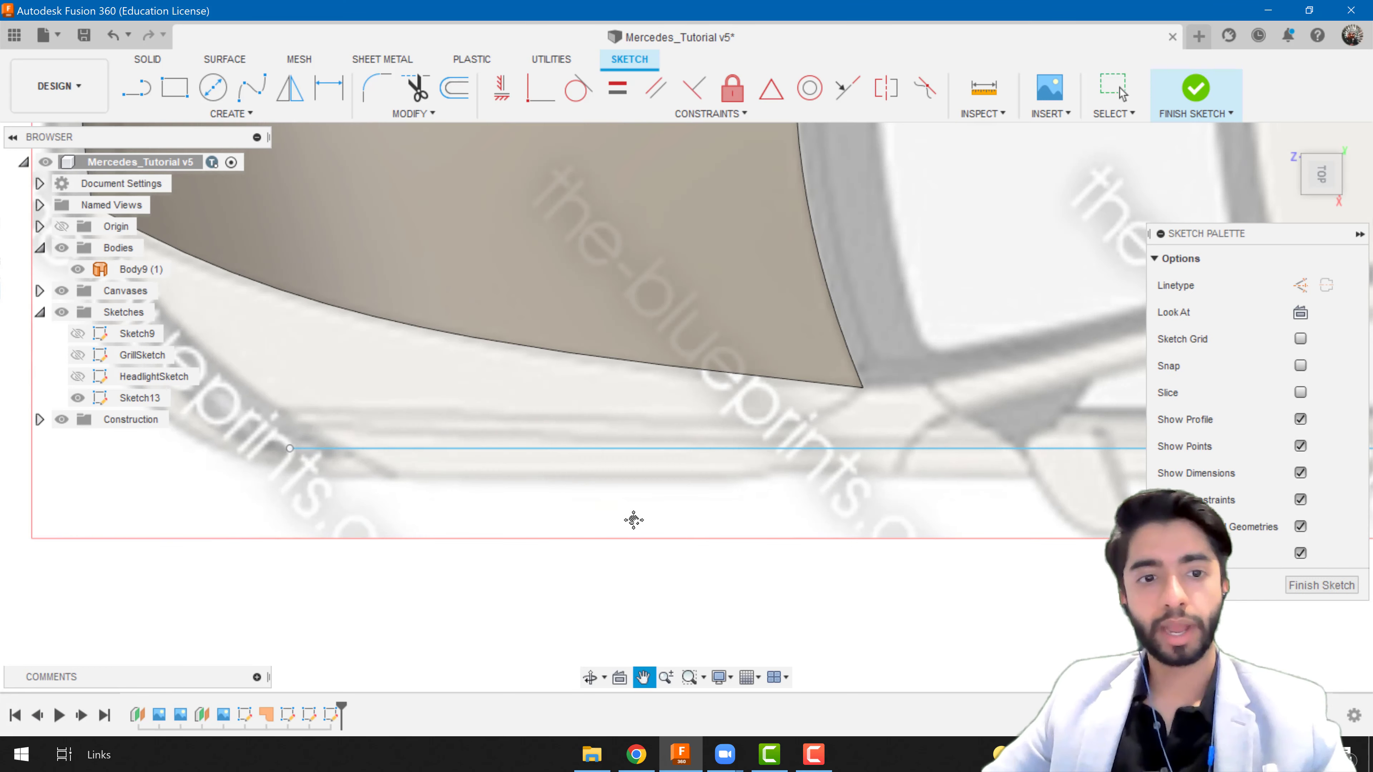
{"action": "left_click", "coordinate": [583, 381]}
{"action": "scroll", "coordinate": [595, 411], "scroll_direction": "down", "scroll_amount": 3}
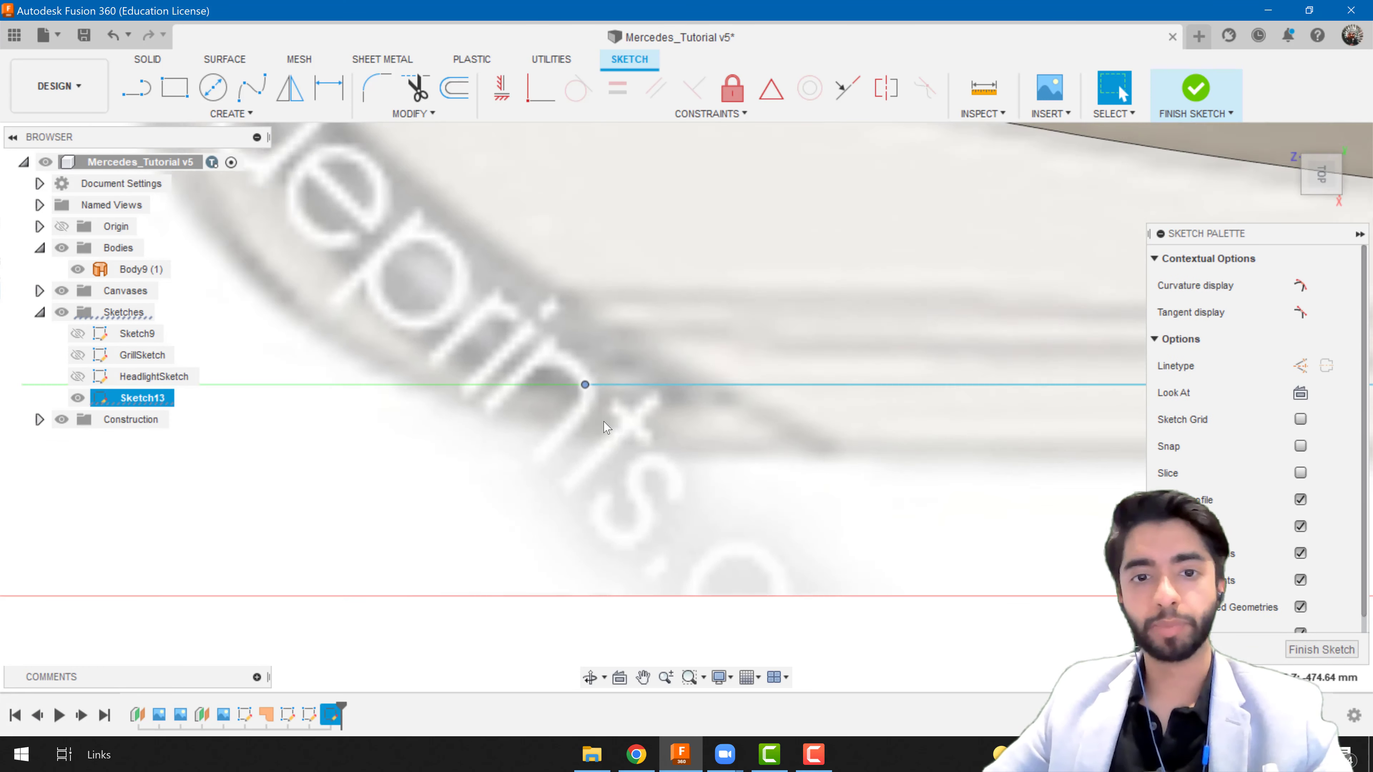
{"action": "key", "text": "m"}
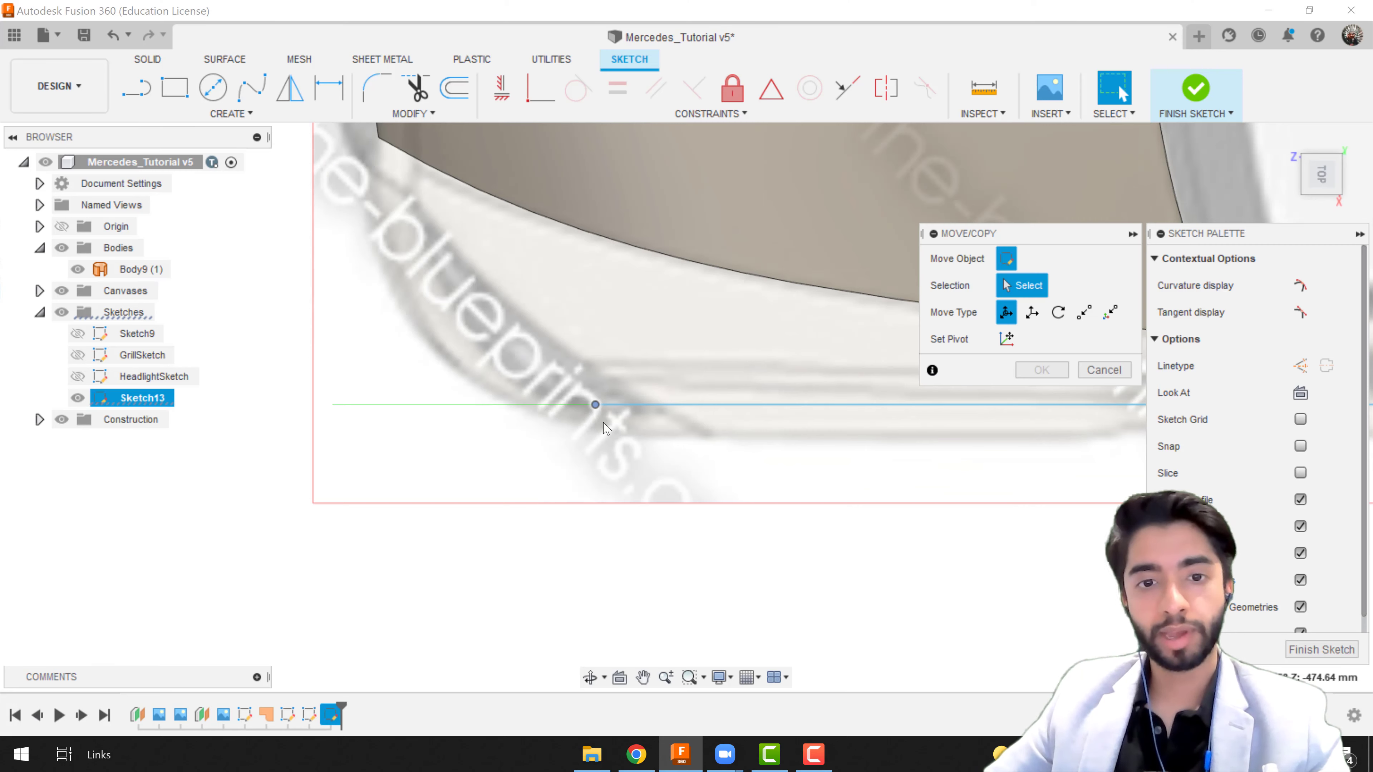
{"action": "scroll", "coordinate": [604, 422], "scroll_direction": "up", "scroll_amount": 4}
{"action": "left_click_drag", "start_coordinate": [607, 383], "coordinate": [609, 331]}
{"action": "key", "text": "Return"}
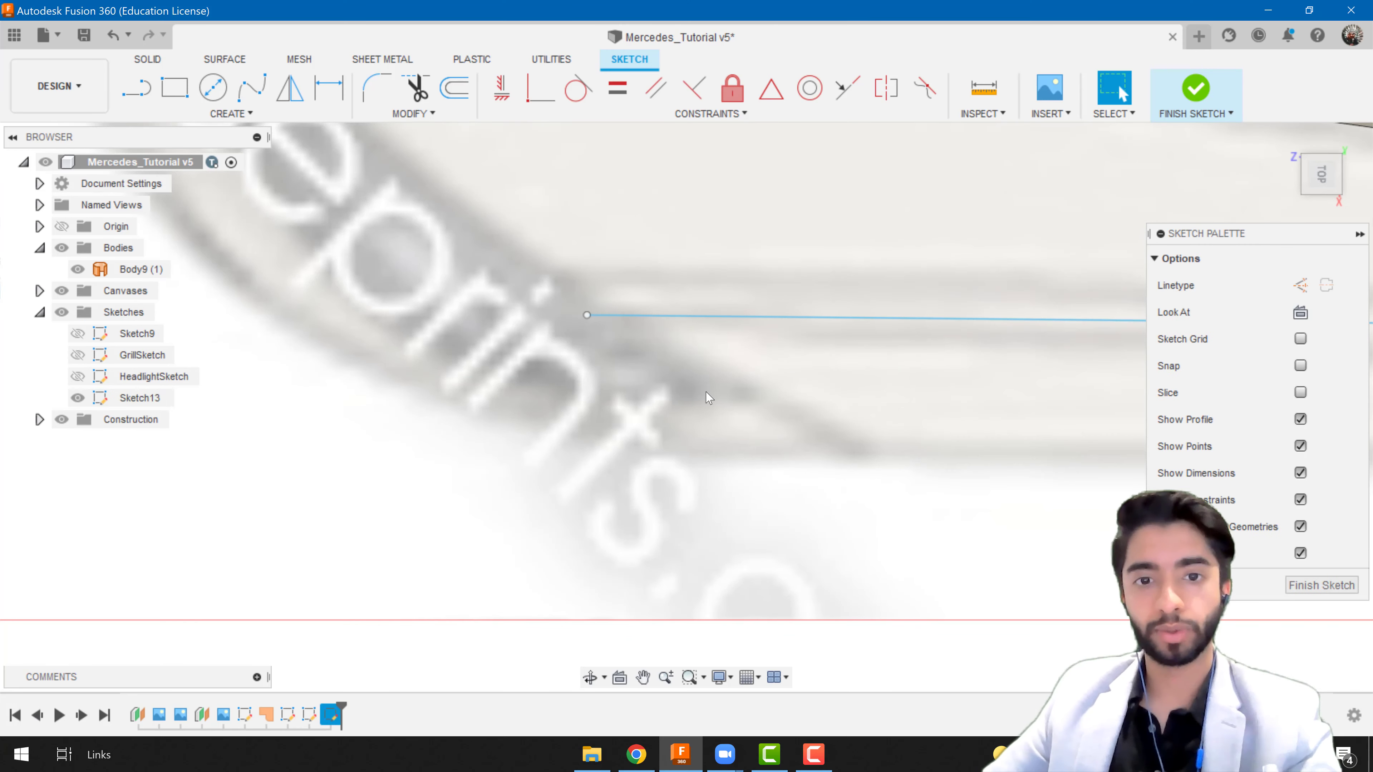
- Move the spline's rear endpoint inward onto the taillight in the top blueprint
{"action": "scroll", "coordinate": [705, 397], "scroll_direction": "down", "scroll_amount": 5}
{"action": "middle_click_drag", "start_coordinate": [892, 432], "coordinate": [355, 450]}
{"action": "scroll", "coordinate": [910, 439], "scroll_direction": "down", "scroll_amount": 3}
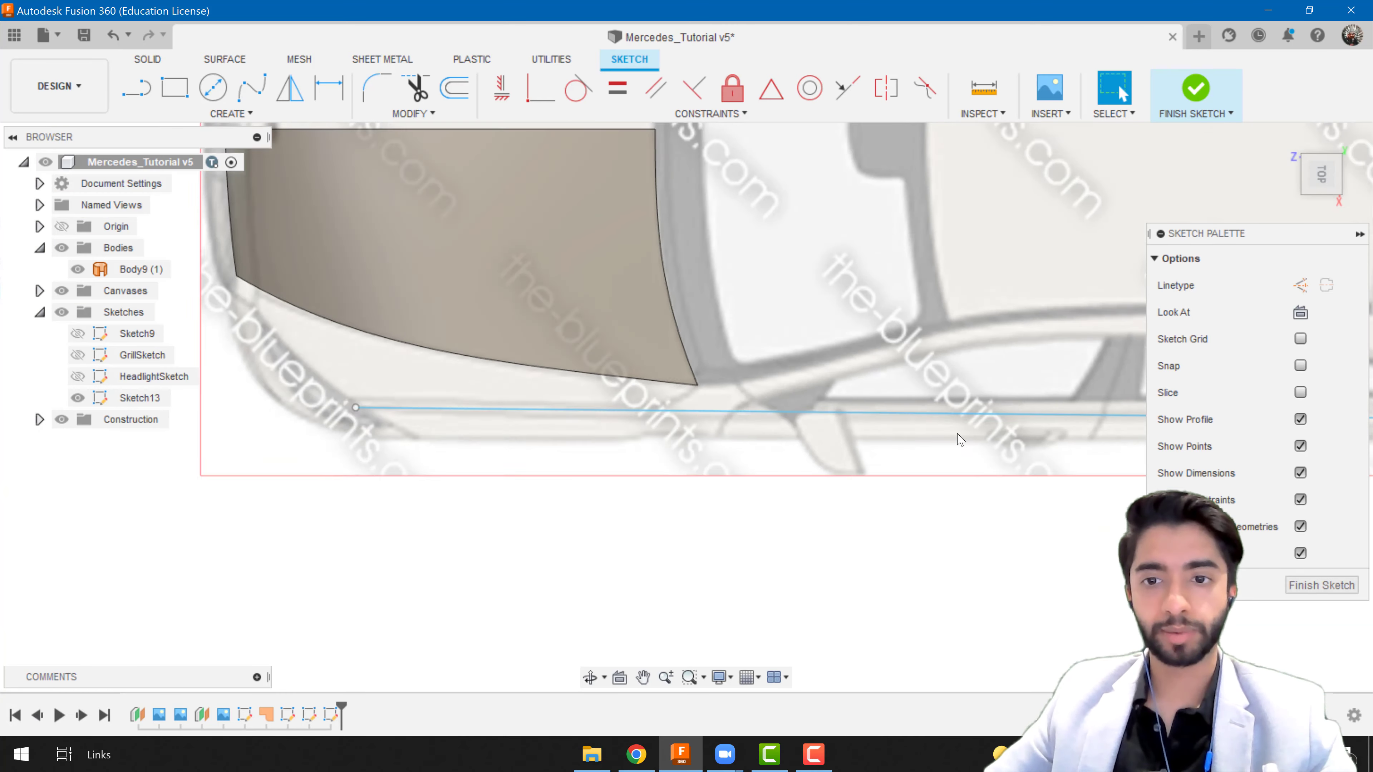
{"action": "middle_click_drag", "start_coordinate": [910, 439], "coordinate": [411, 448]}
{"action": "scroll", "coordinate": [973, 452], "scroll_direction": "up", "scroll_amount": 4}
{"action": "middle_click_drag", "start_coordinate": [959, 462], "coordinate": [599, 500]}
{"action": "scroll", "coordinate": [649, 481], "scroll_direction": "up", "scroll_amount": 3}
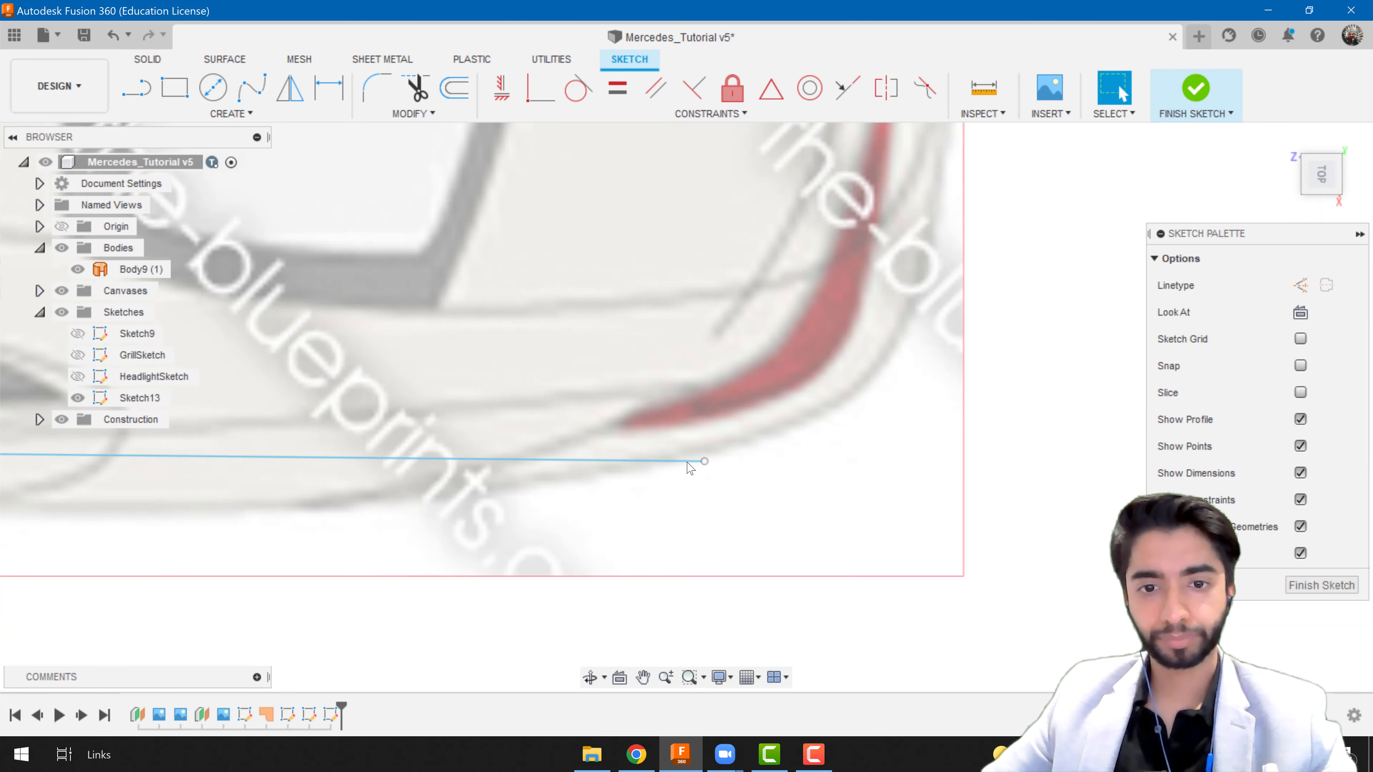
{"action": "left_click", "coordinate": [706, 464]}
{"action": "key", "text": "m"}
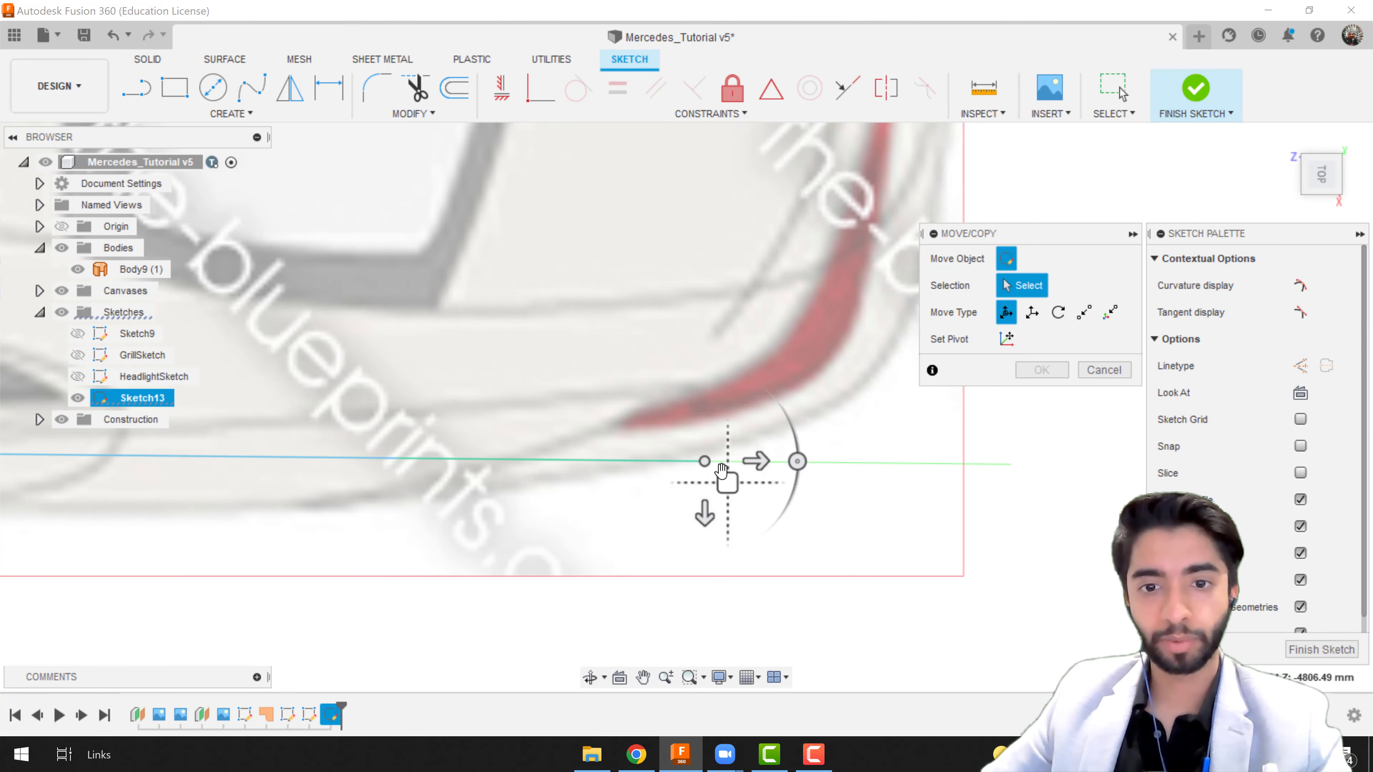
{"action": "left_click_drag", "start_coordinate": [727, 470], "coordinate": [729, 410]}
{"action": "key", "text": "Return"}
- In the side view, move the spline's front tangent handle about 67 mm up and 6 mm toward the car's front
{"action": "scroll", "coordinate": [589, 485], "scroll_direction": "down", "scroll_amount": 6}
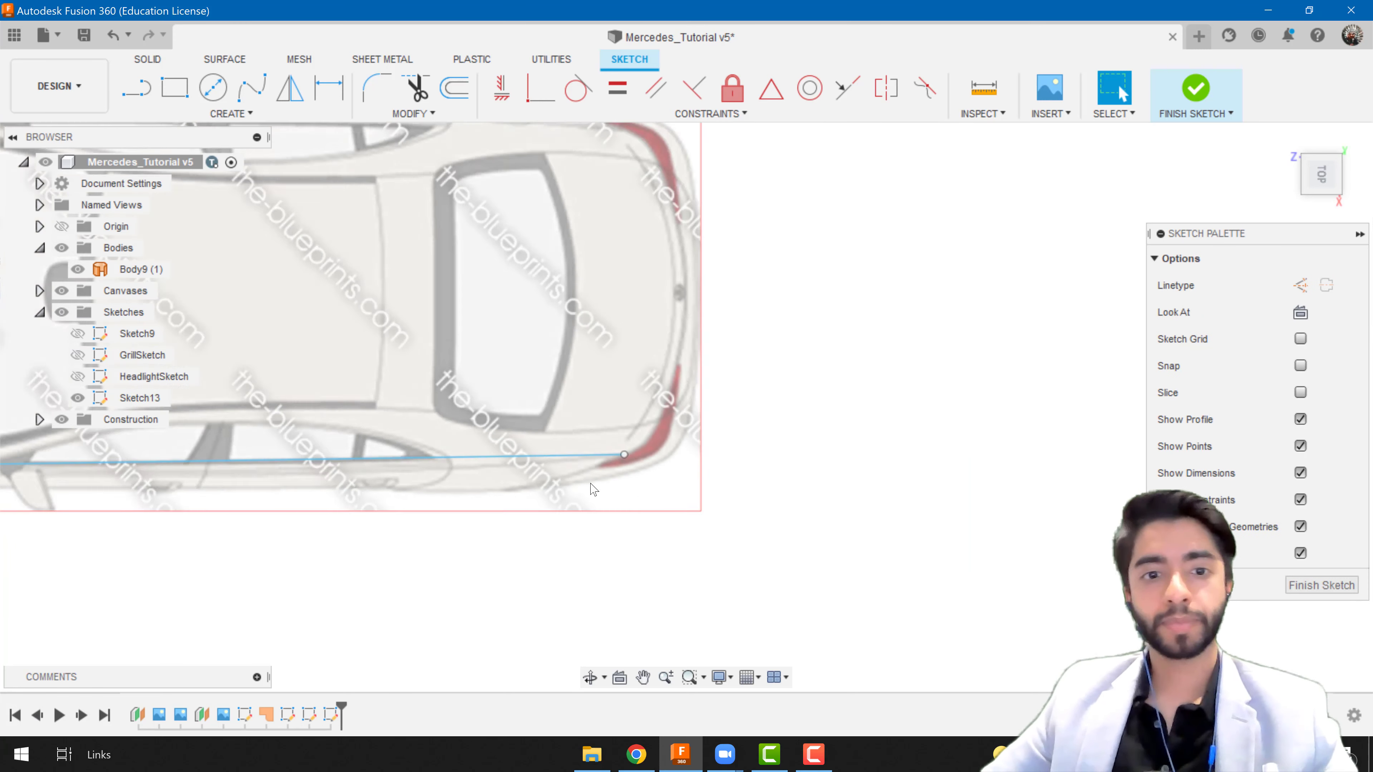
{"action": "middle_click_drag", "start_coordinate": [457, 519], "coordinate": [687, 541]}
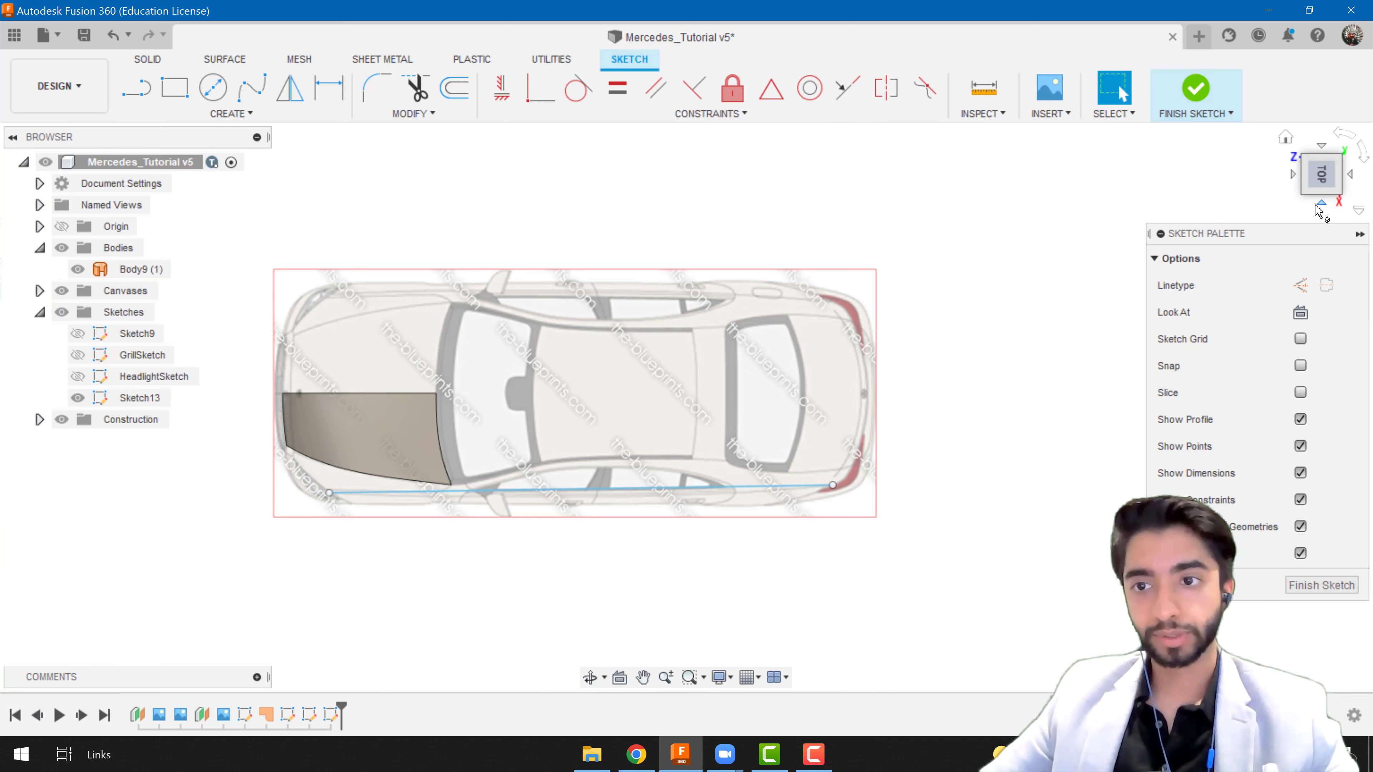
{"action": "left_click", "coordinate": [1320, 204]}
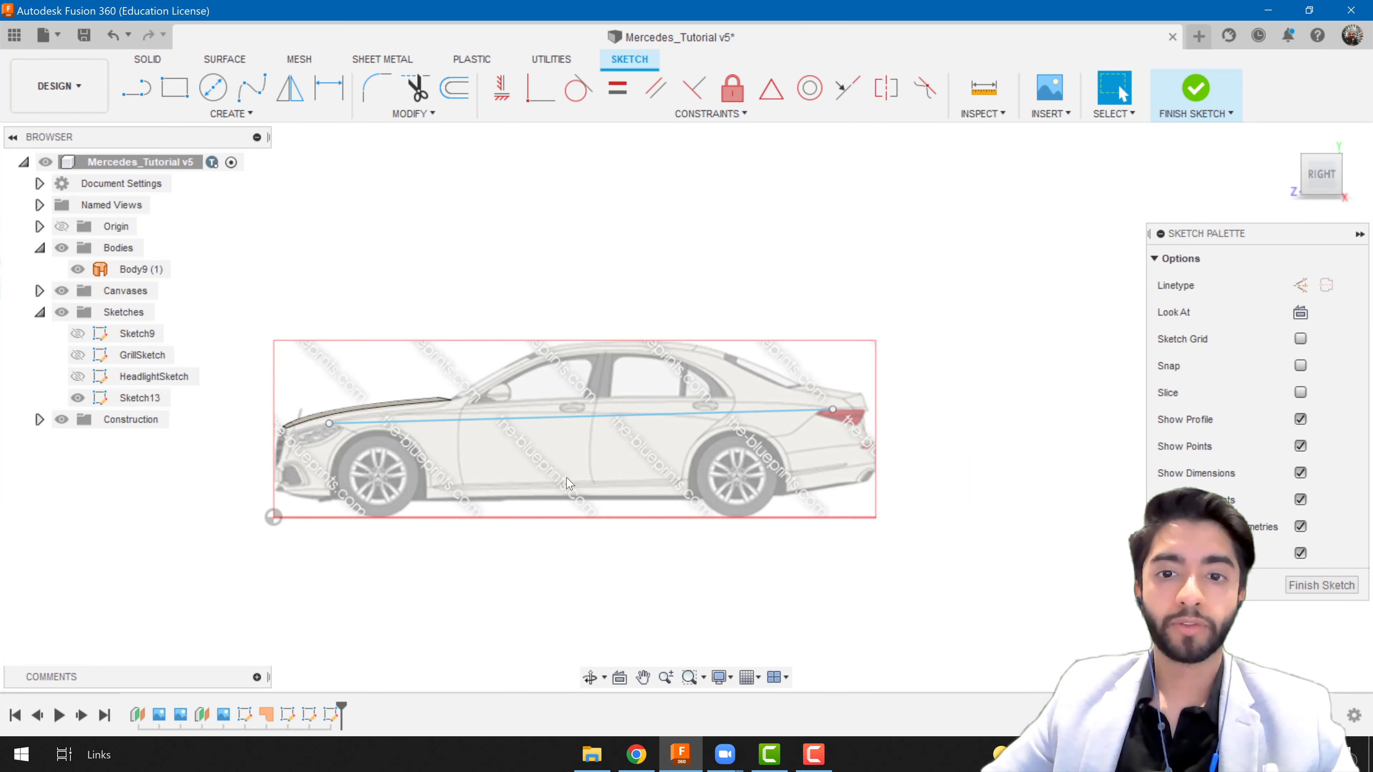
{"action": "scroll", "coordinate": [433, 475], "scroll_direction": "up", "scroll_amount": 10}
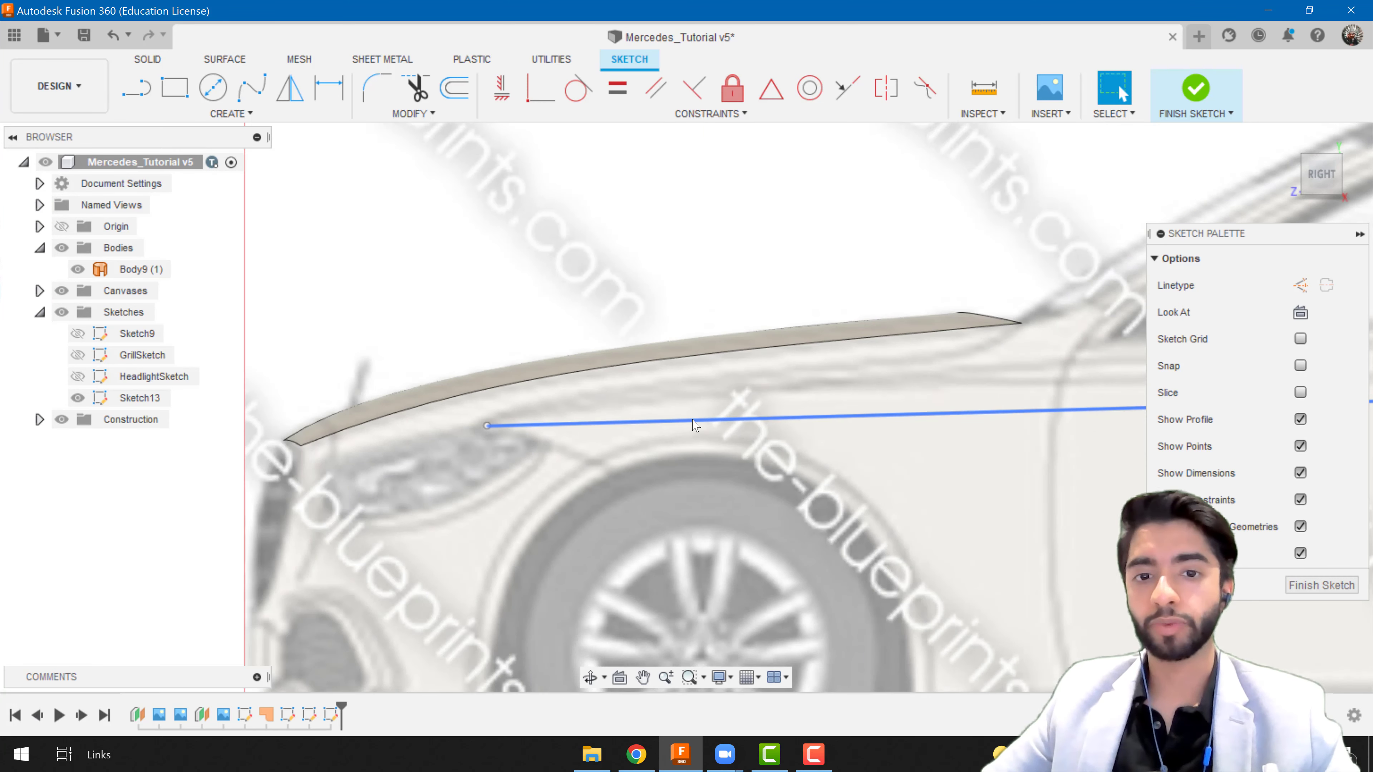
{"action": "left_click", "coordinate": [668, 427]}
{"action": "left_click", "coordinate": [714, 423]}
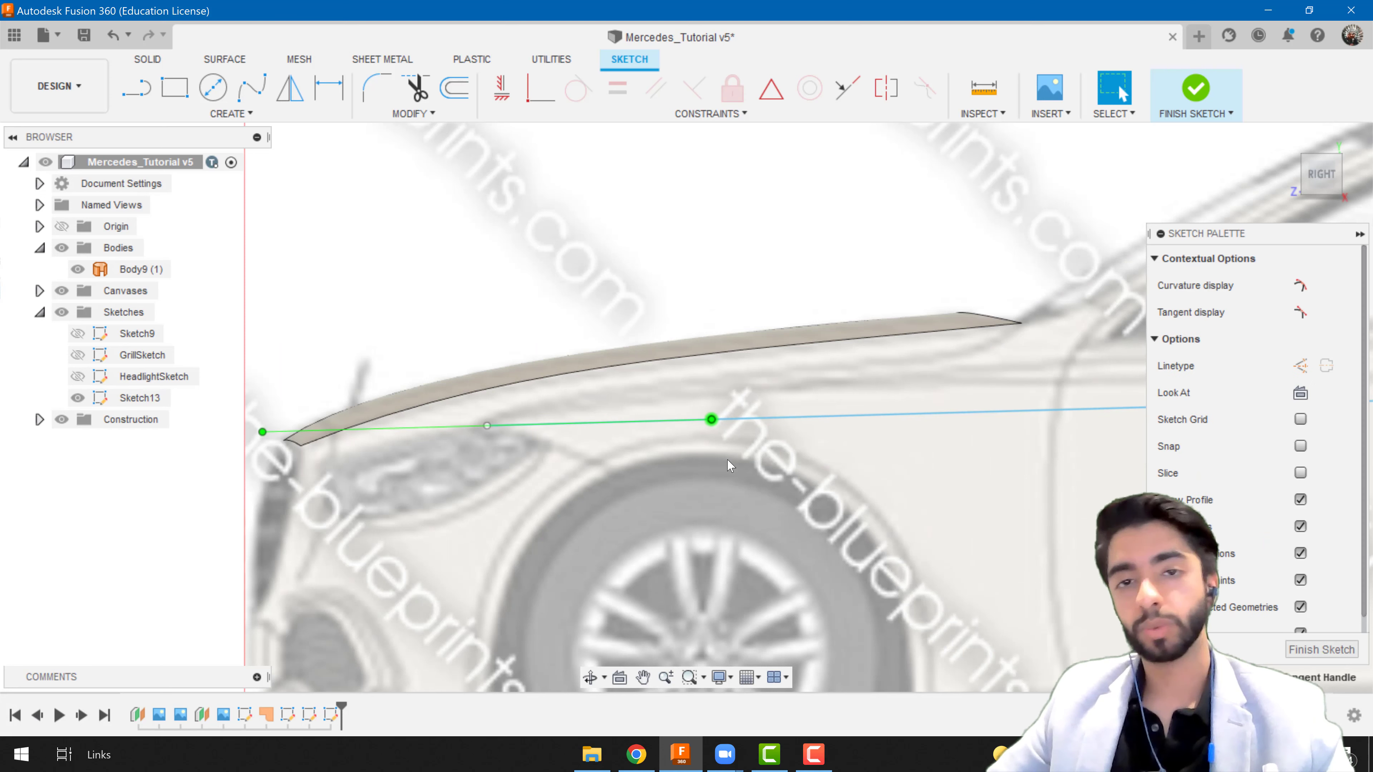
{"action": "scroll", "coordinate": [728, 467], "scroll_direction": "up", "scroll_amount": 2}
{"action": "key", "text": "m"}
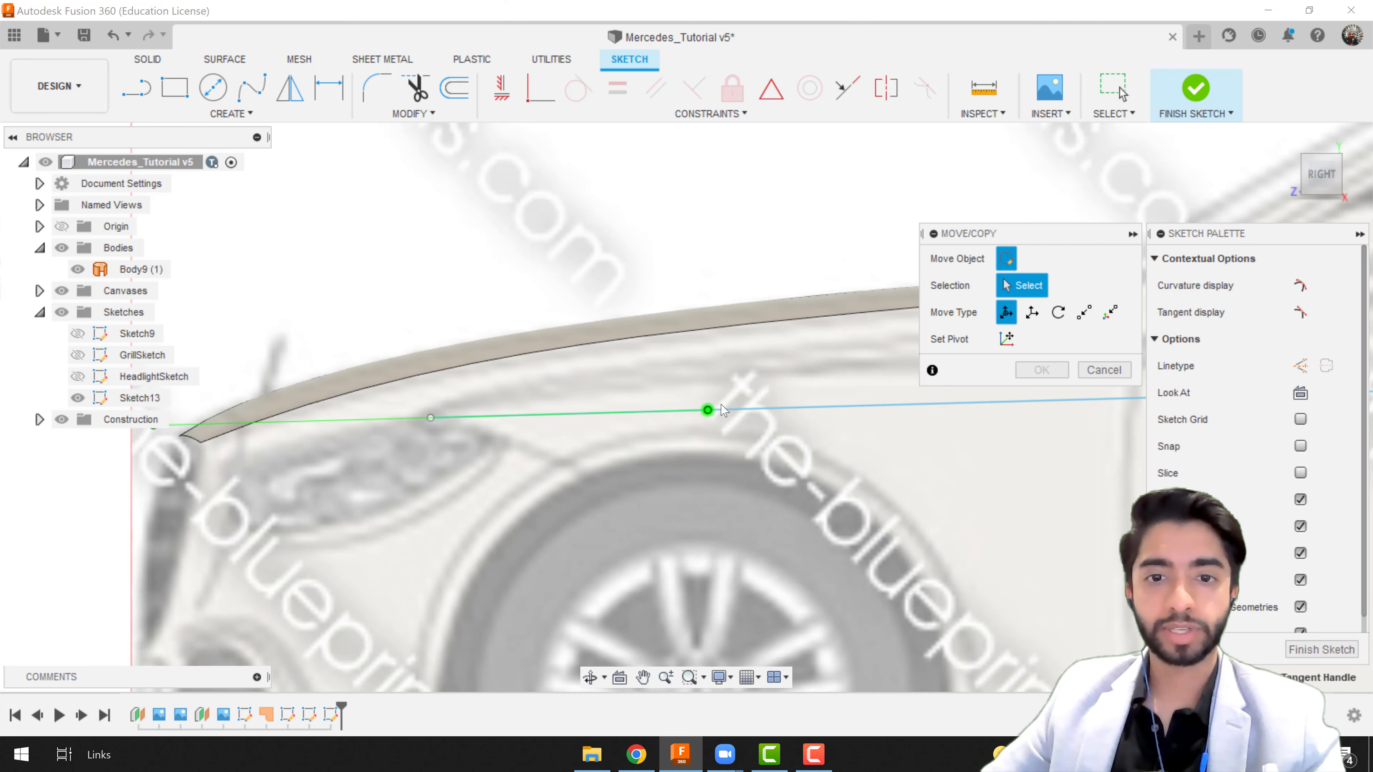
{"action": "left_click_drag", "start_coordinate": [725, 388], "coordinate": [722, 347]}
- Refine the front tangent handle's move to about -19 mm in X and 58 mm in Y, matching the side blueprint's body line
{"action": "scroll", "coordinate": [749, 414], "scroll_direction": "down", "scroll_amount": 6}
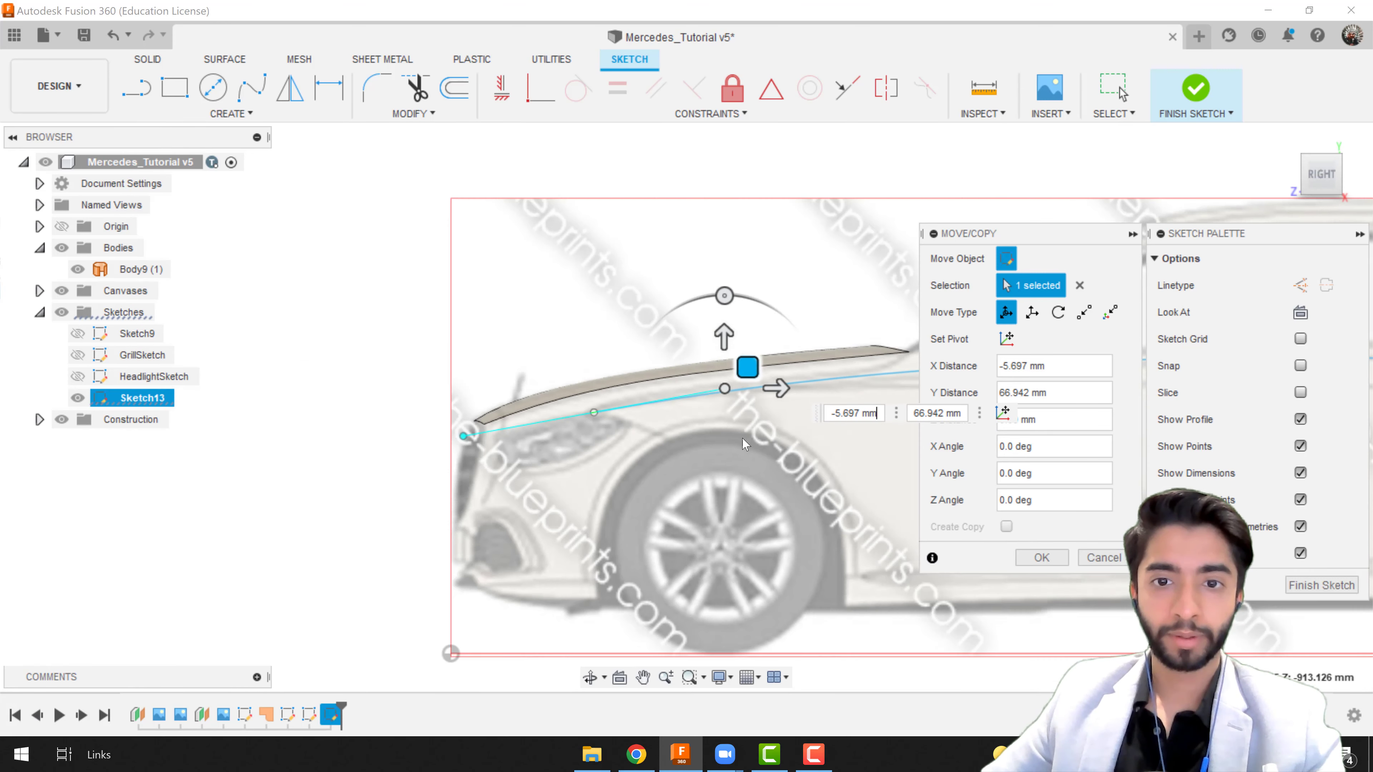
{"action": "middle_click_drag", "start_coordinate": [692, 432], "coordinate": [354, 450]}
{"action": "middle_click_drag", "start_coordinate": [472, 445], "coordinate": [188, 444]}
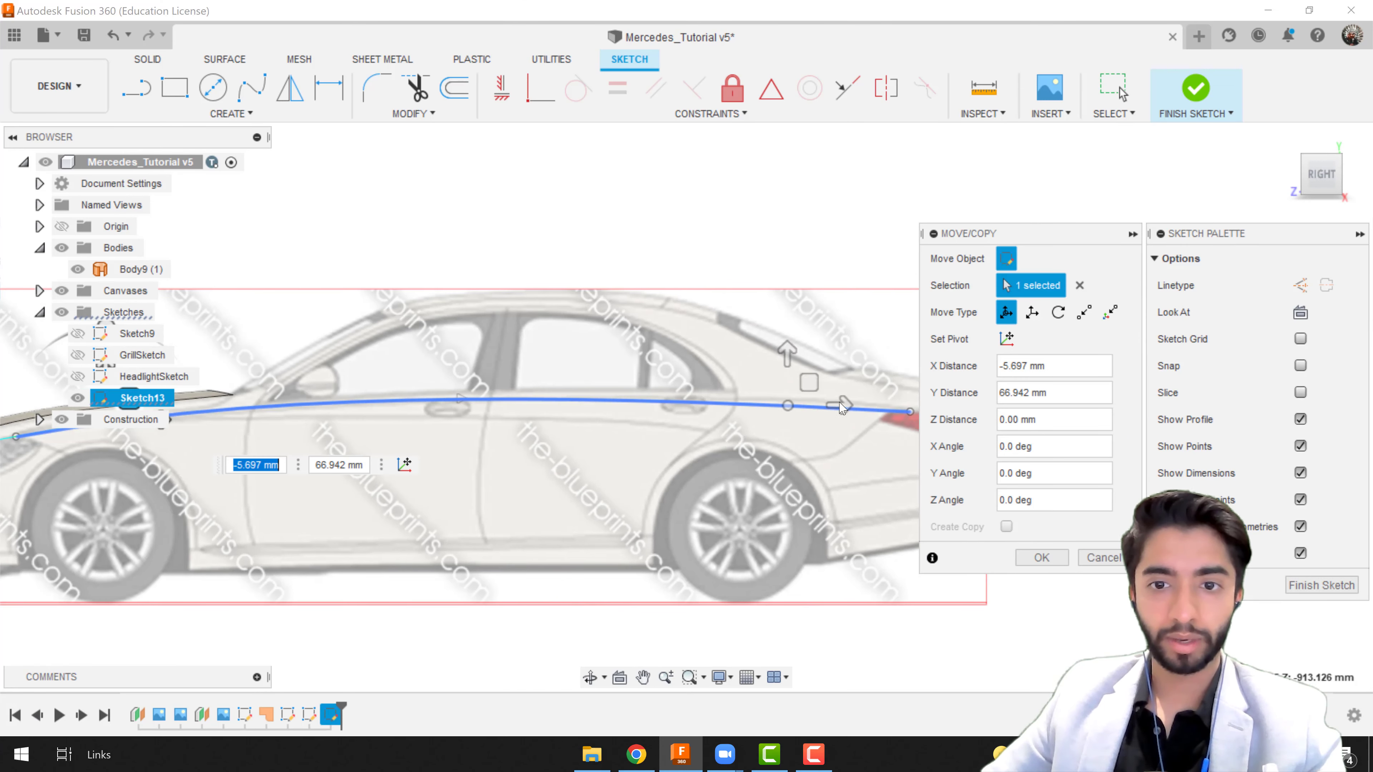
{"action": "middle_click_drag", "start_coordinate": [343, 433], "coordinate": [603, 422]}
{"action": "scroll", "coordinate": [447, 430], "scroll_direction": "up", "scroll_amount": 3}
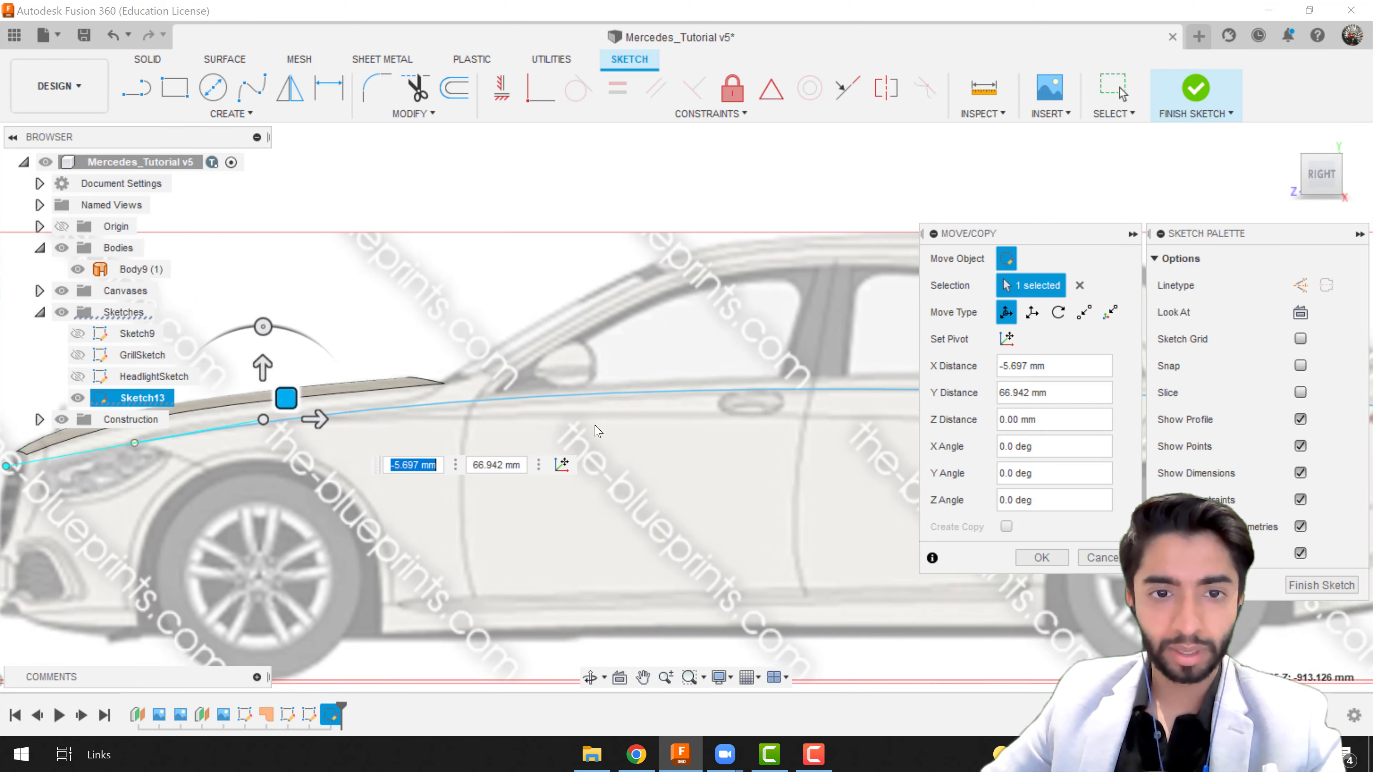
{"action": "scroll", "coordinate": [584, 420], "scroll_direction": "down", "scroll_amount": 3}
{"action": "left_click_drag", "start_coordinate": [391, 400], "coordinate": [388, 405]}
{"action": "scroll", "coordinate": [621, 317], "scroll_direction": "down", "scroll_amount": 2}
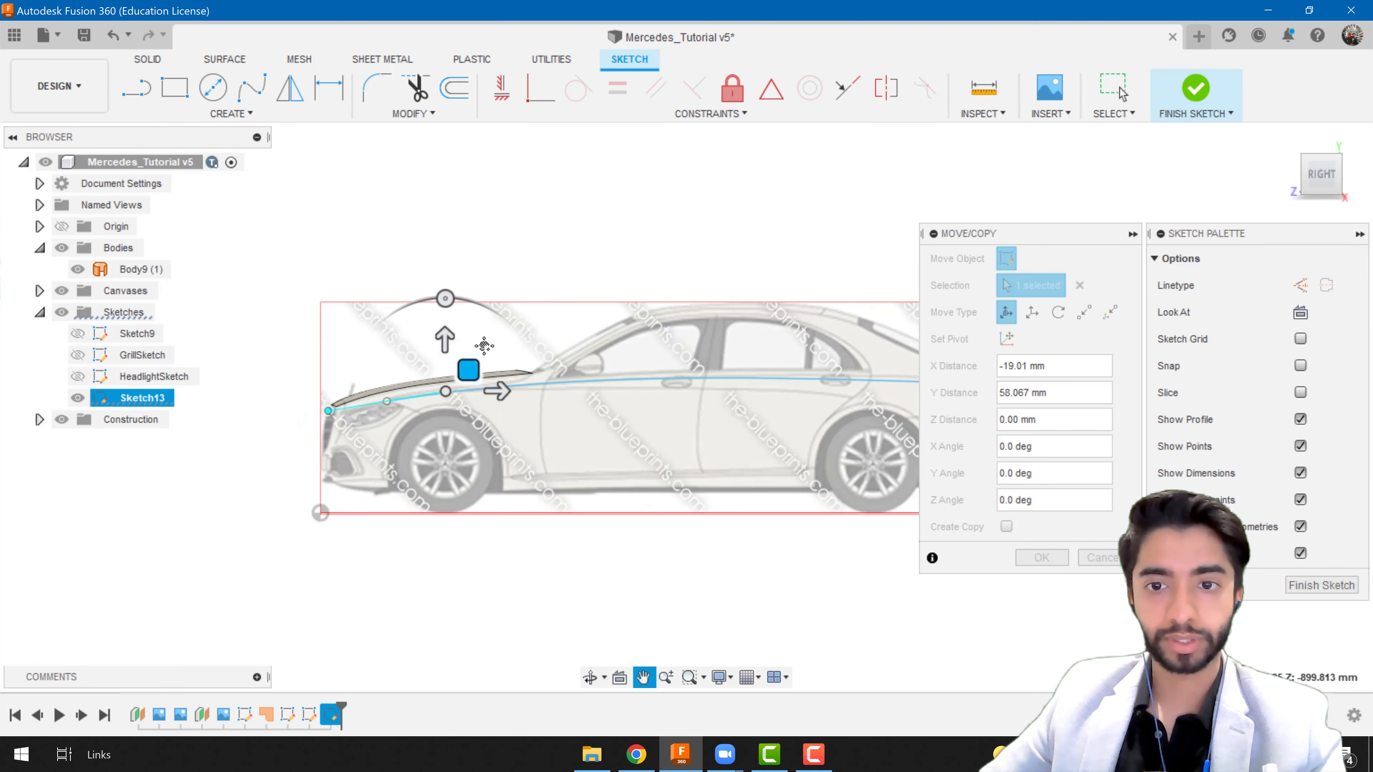
{"action": "middle_click_drag", "start_coordinate": [482, 346], "coordinate": [196, 389]}
{"action": "key", "text": "Return"}
- Move the spline's rear tangent handle closer to its taillight endpoint in the side view
{"action": "scroll", "coordinate": [654, 449], "scroll_direction": "up", "scroll_amount": 5}
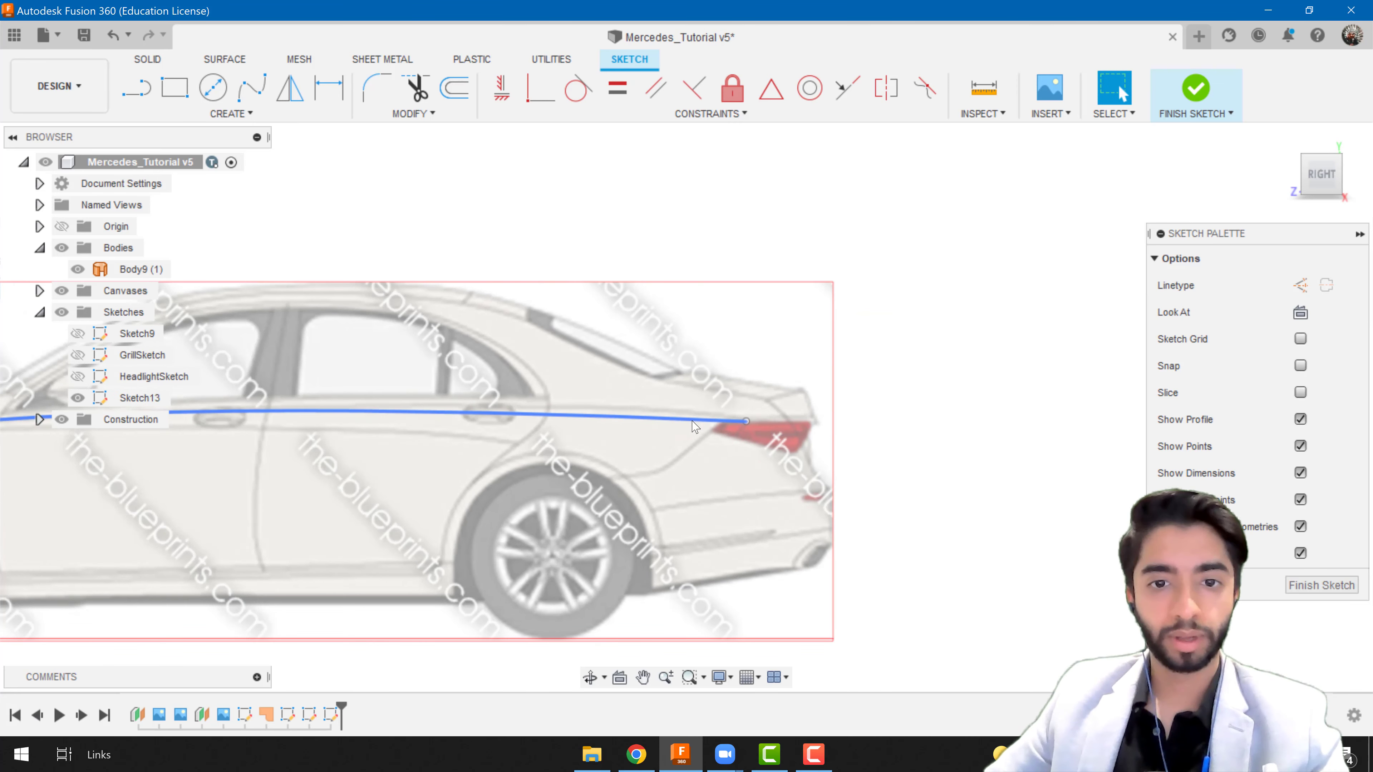
{"action": "left_click", "coordinate": [637, 401]}
{"action": "key", "text": "m"}
{"action": "left_click_drag", "start_coordinate": [658, 381], "coordinate": [724, 376]}
{"action": "key", "text": "Return"}
{"action": "scroll", "coordinate": [683, 457], "scroll_direction": "down", "scroll_amount": 3}
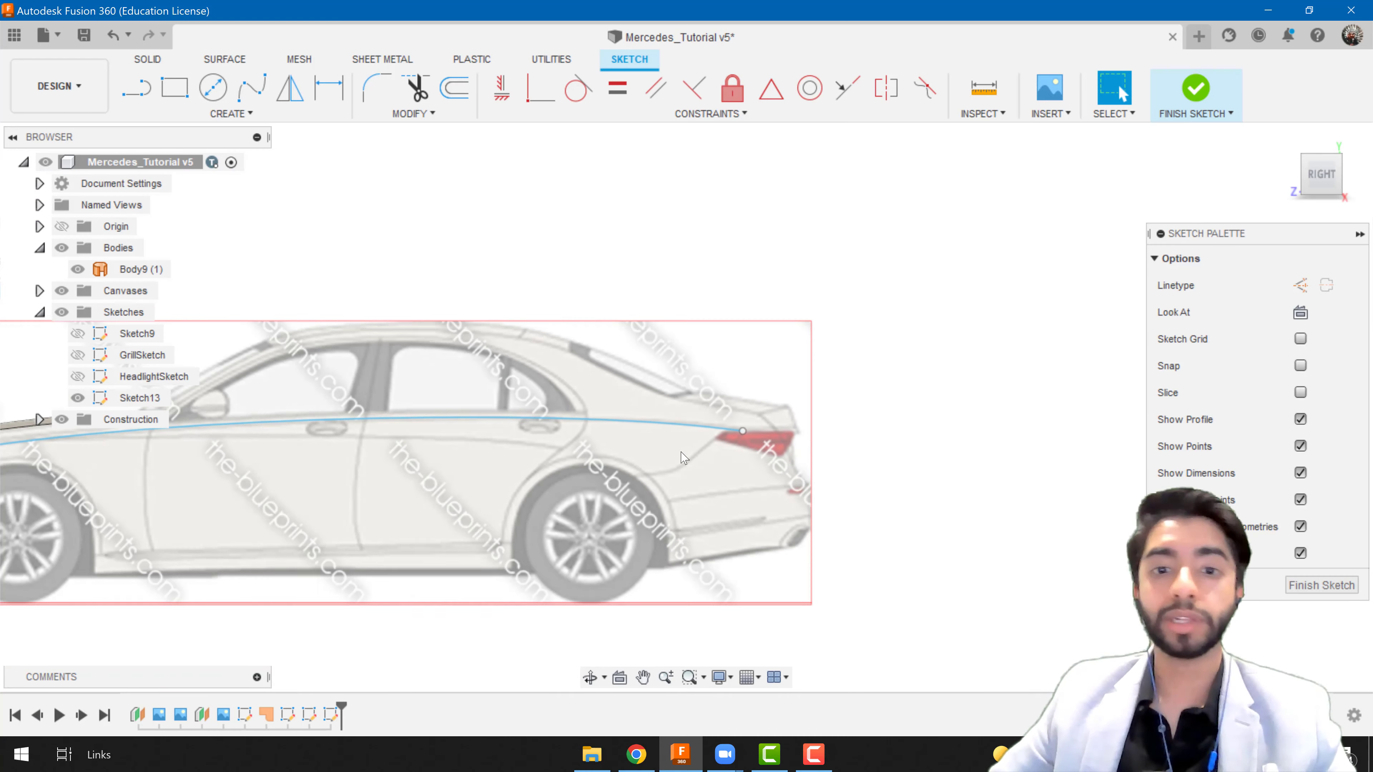
{"action": "scroll", "coordinate": [840, 454], "scroll_direction": "up", "scroll_amount": 1}
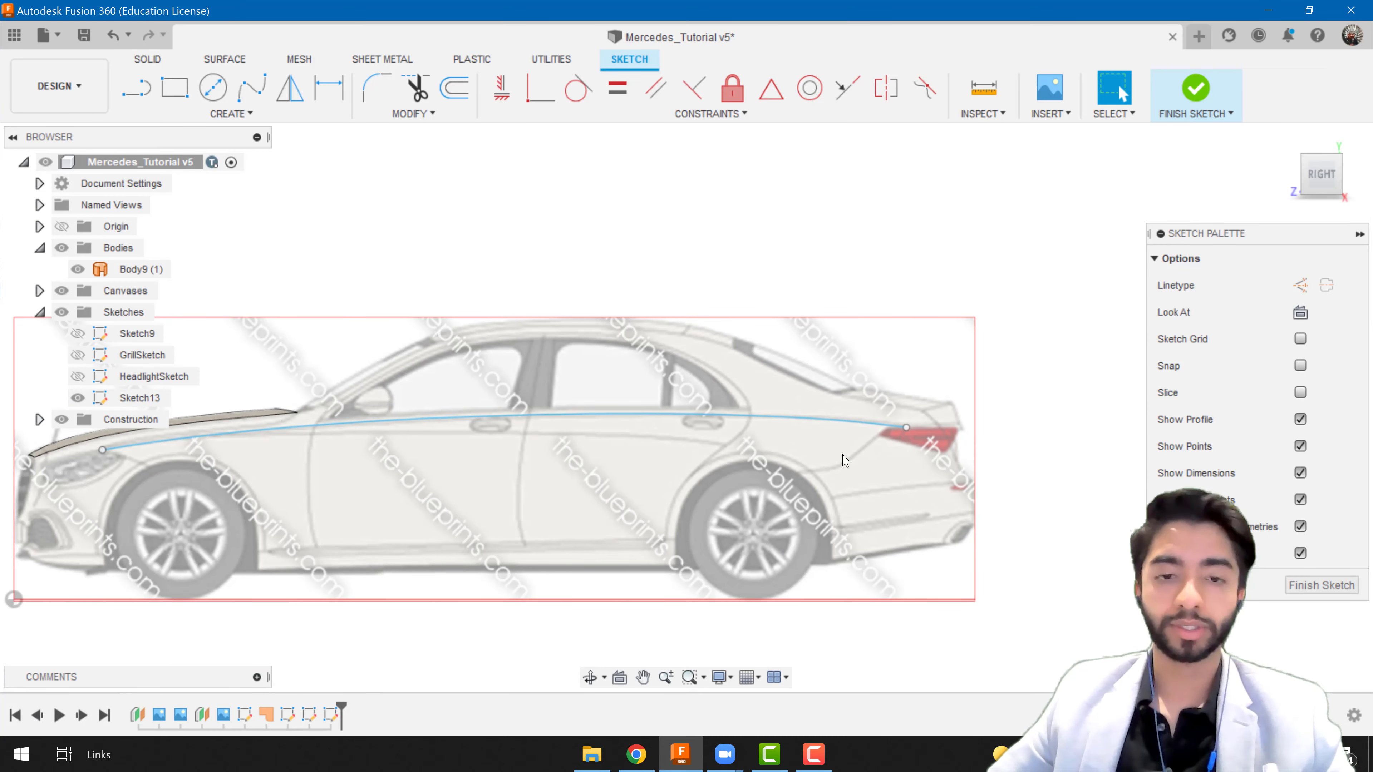
- Try to shift the rear tangent handle slightly up and forward along the rear fender in the side view
{"action": "left_click", "coordinate": [855, 424]}
{"action": "scroll", "coordinate": [853, 392], "scroll_direction": "up", "scroll_amount": 5}
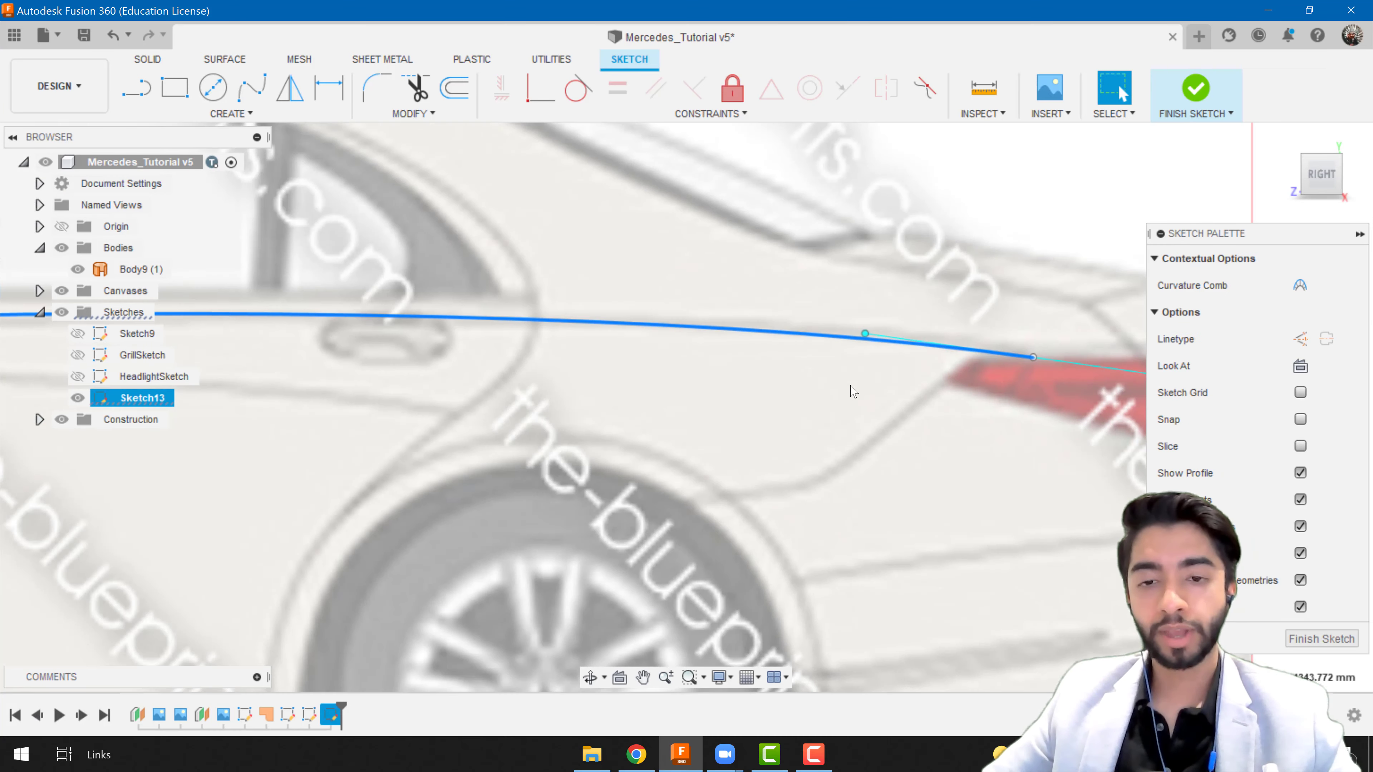
{"action": "left_click", "coordinate": [861, 430]}
{"action": "scroll", "coordinate": [1011, 382], "scroll_direction": "down", "scroll_amount": 1}
{"action": "middle_click_drag", "start_coordinate": [1016, 381], "coordinate": [724, 433]}
{"action": "scroll", "coordinate": [727, 434], "scroll_direction": "up", "scroll_amount": 1}
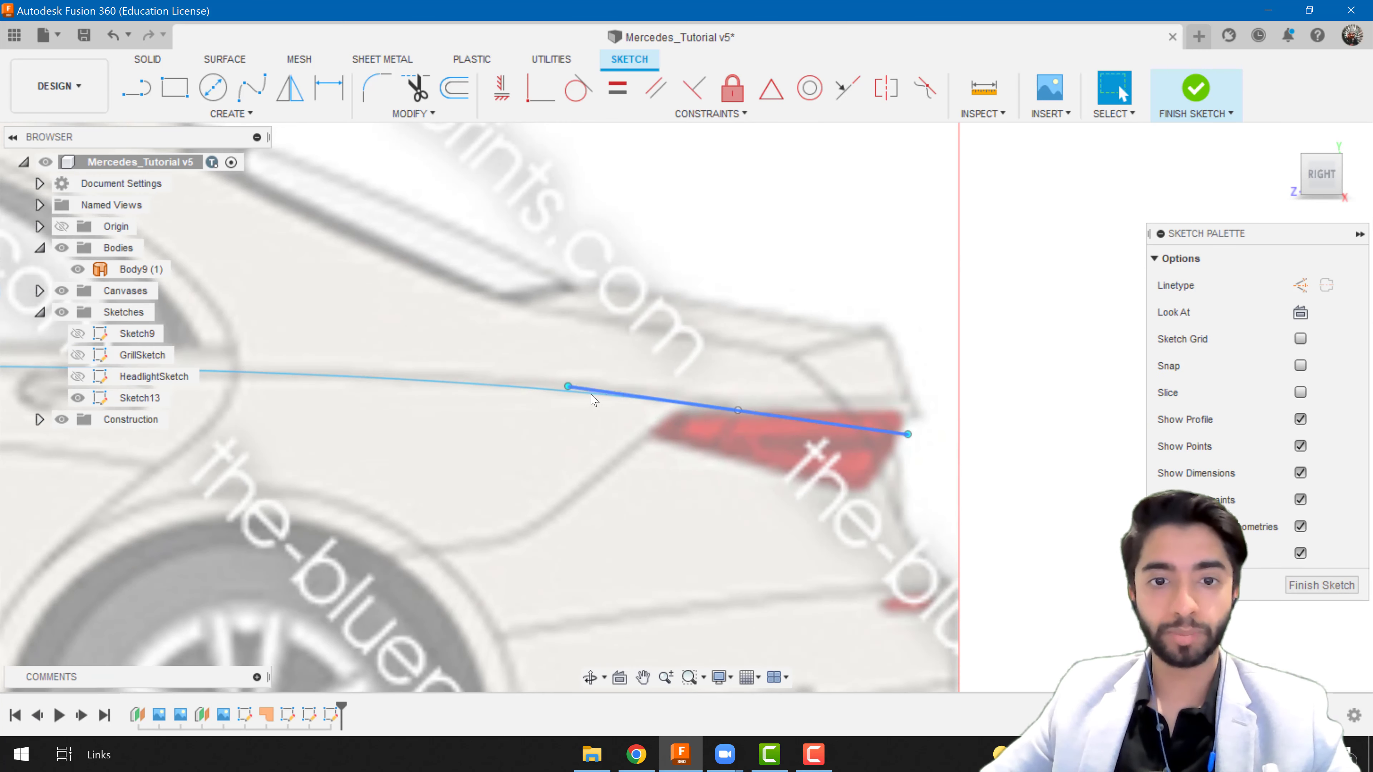
{"action": "left_click", "coordinate": [669, 452]}
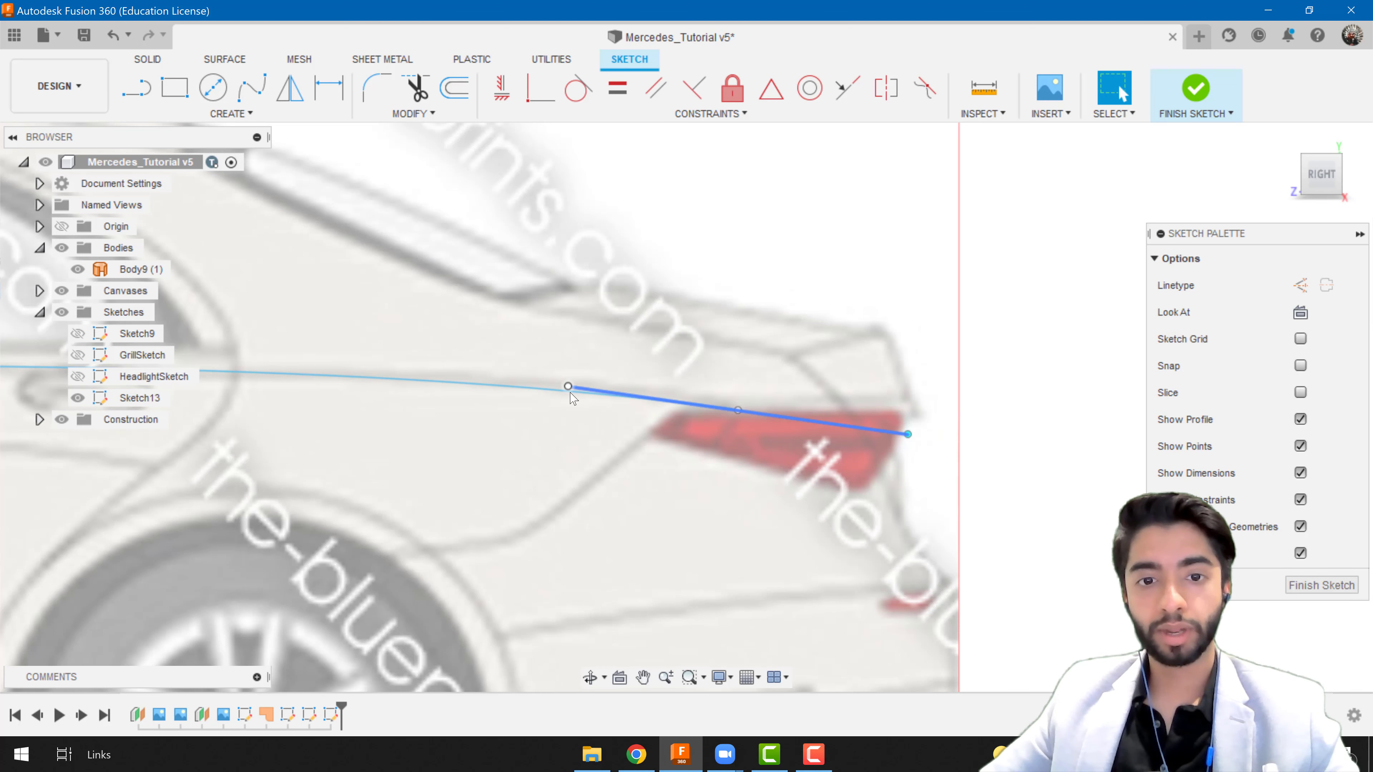
{"action": "left_click", "coordinate": [600, 391]}
{"action": "key", "text": "m"}
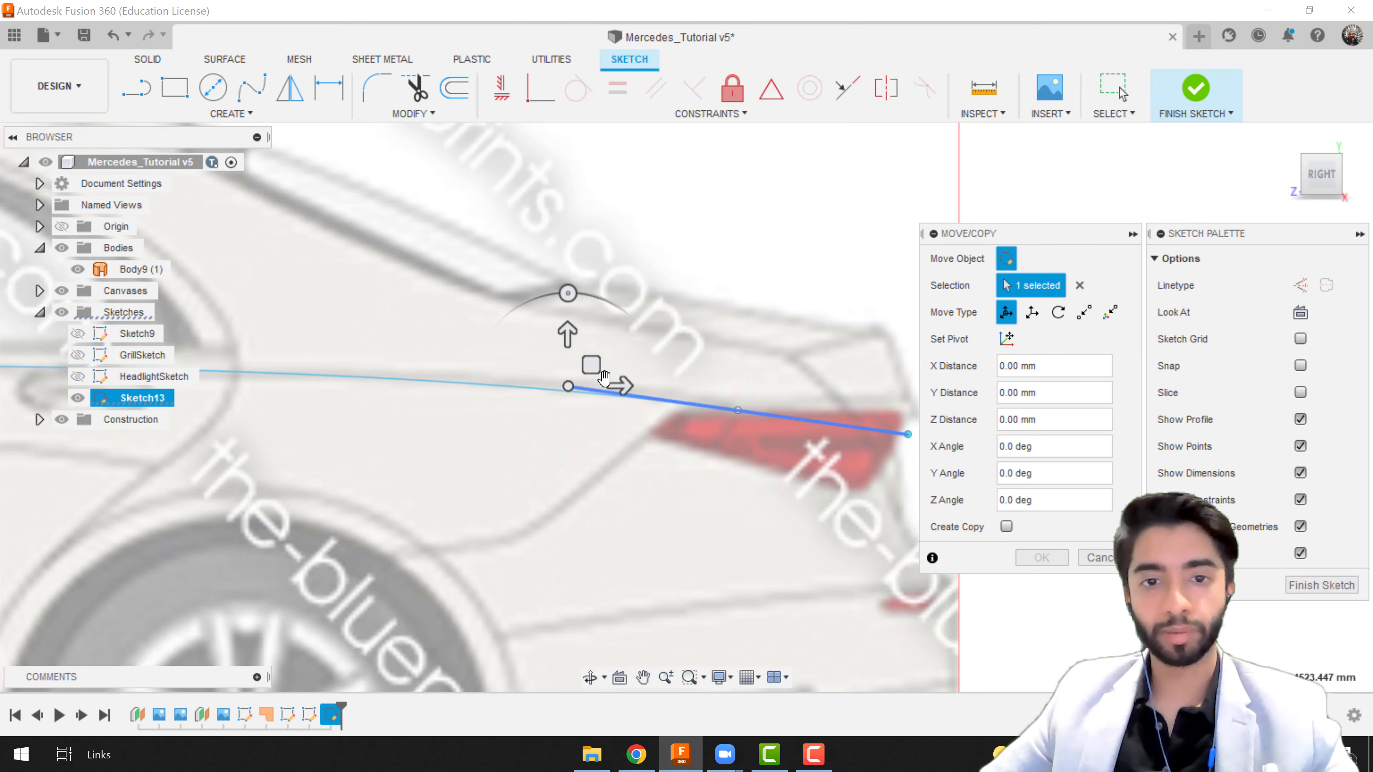
{"action": "left_click_drag", "start_coordinate": [604, 378], "coordinate": [577, 353]}
{"action": "key", "text": "Return"}
{"action": "scroll", "coordinate": [636, 491], "scroll_direction": "down", "scroll_amount": 5}
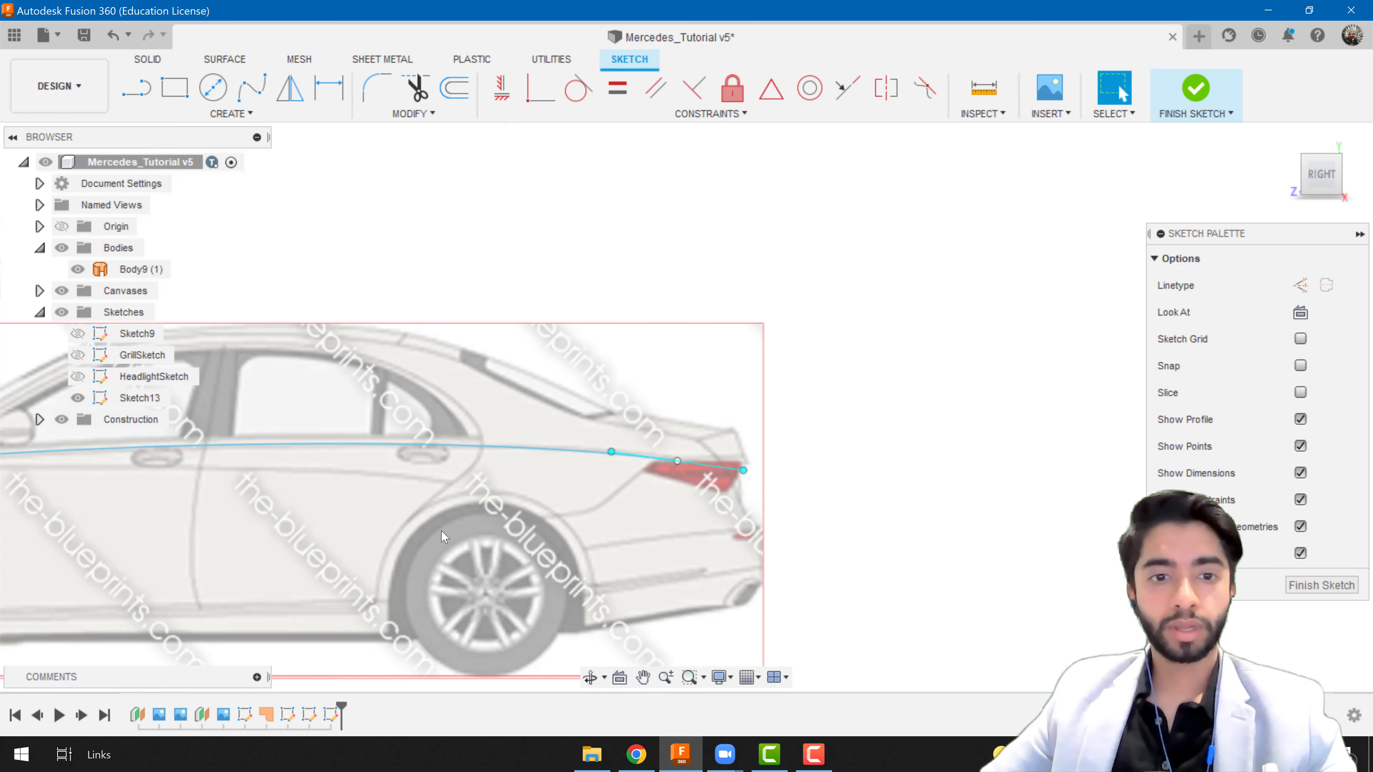
- Examine how the spline follows the body line in the side, front and top blueprints
{"action": "middle_click_drag", "start_coordinate": [443, 537], "coordinate": [884, 510]}
{"action": "middle_click_drag", "start_coordinate": [290, 507], "coordinate": [455, 485]}
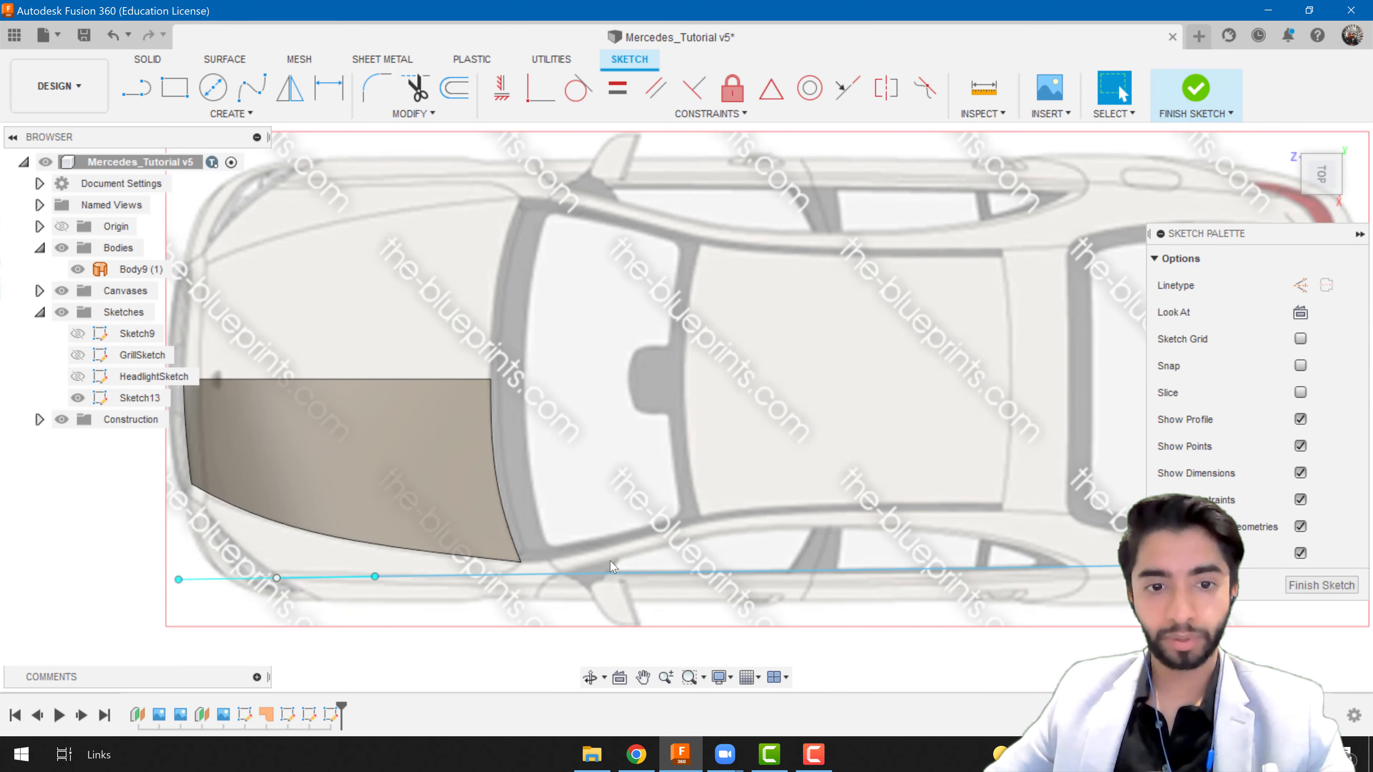
{"action": "middle_click_drag", "start_coordinate": [597, 521], "coordinate": [606, 384]}
{"action": "middle_click_drag", "start_coordinate": [881, 491], "coordinate": [720, 516]}
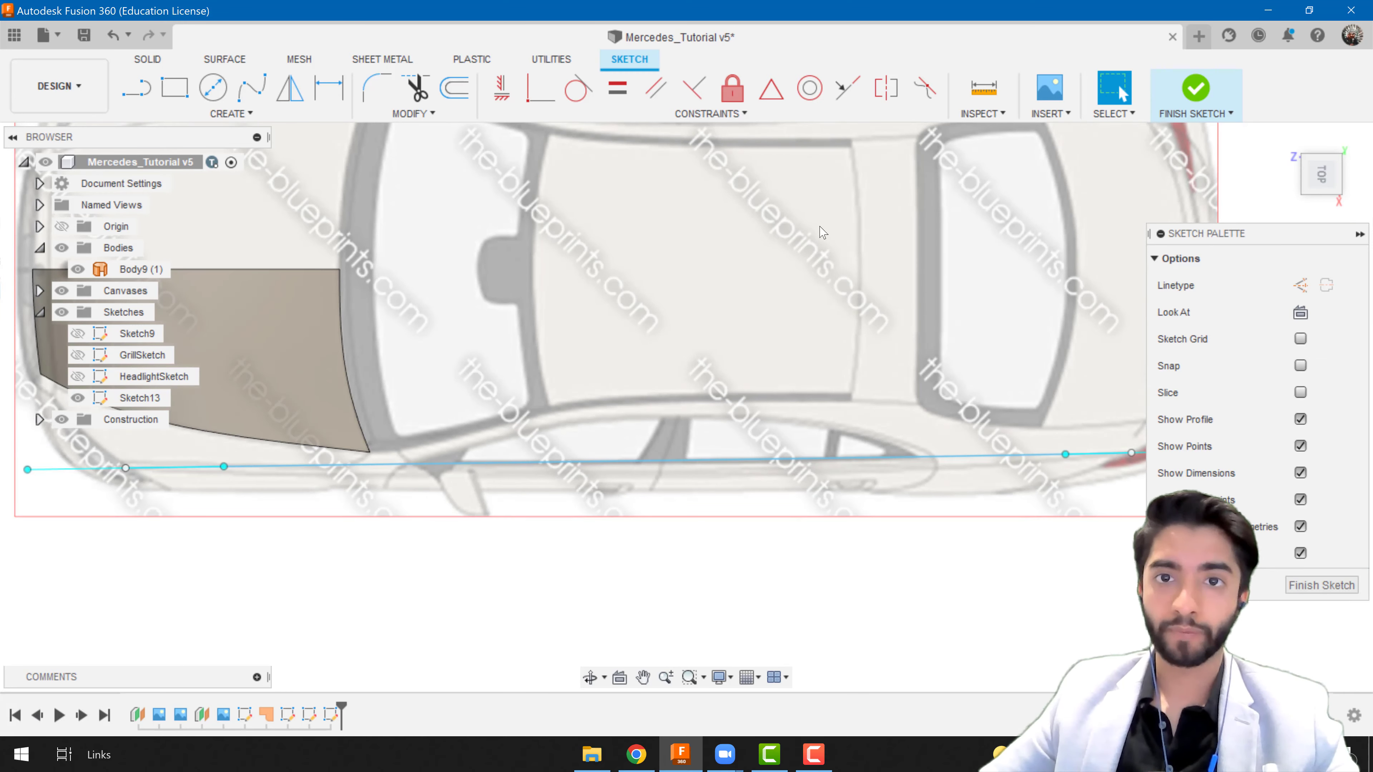
{"action": "left_click", "coordinate": [1322, 208]}
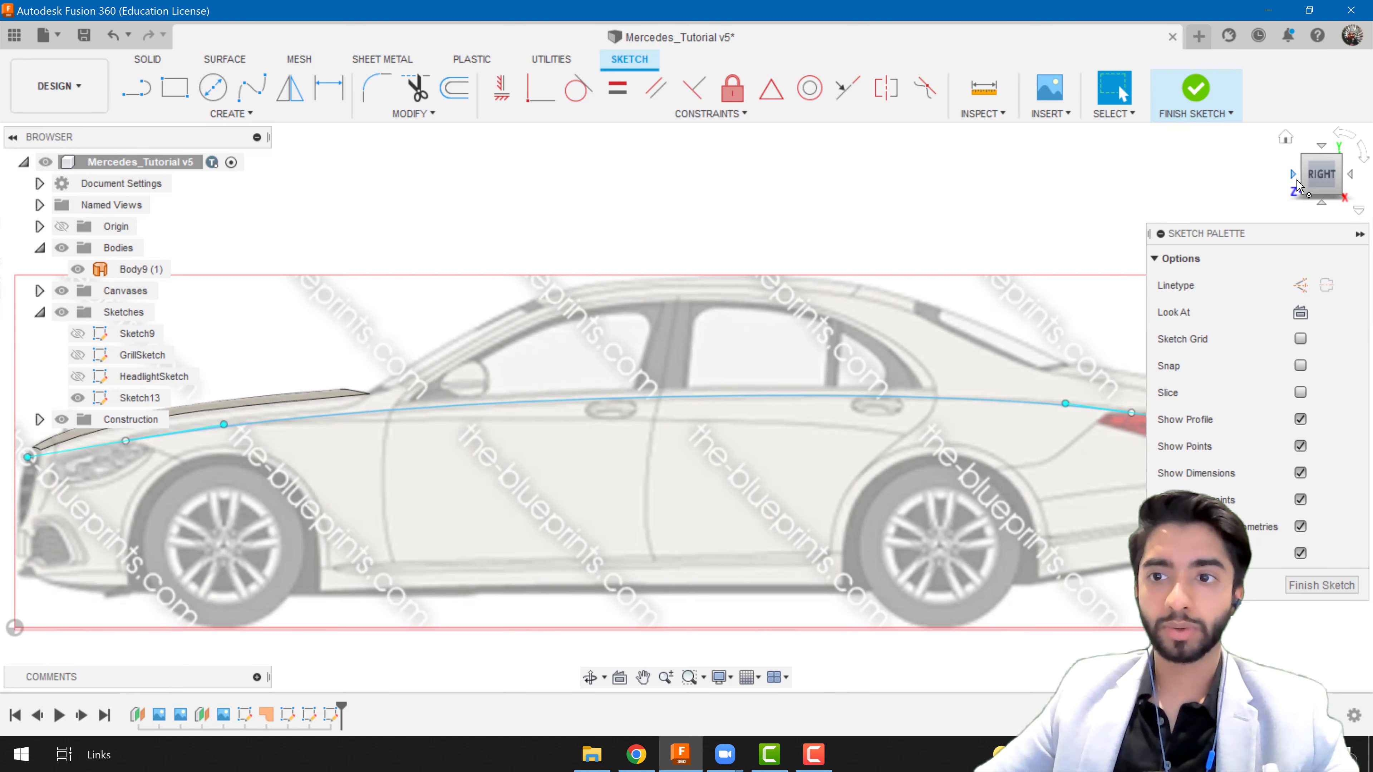
{"action": "left_click", "coordinate": [1292, 176]}
{"action": "scroll", "coordinate": [742, 476], "scroll_direction": "up", "scroll_amount": 5}
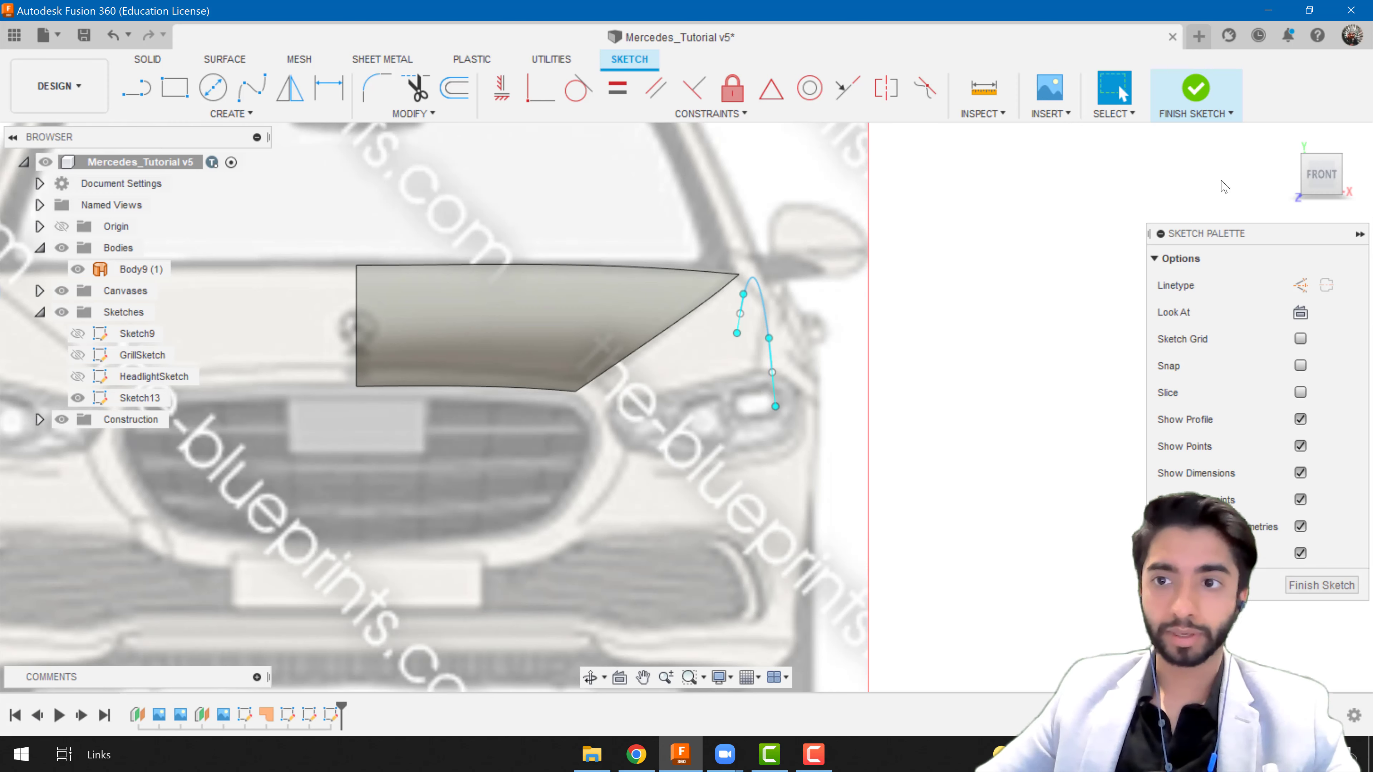
{"action": "left_click", "coordinate": [1321, 143]}
{"action": "scroll", "coordinate": [774, 425], "scroll_direction": "down", "scroll_amount": 3}
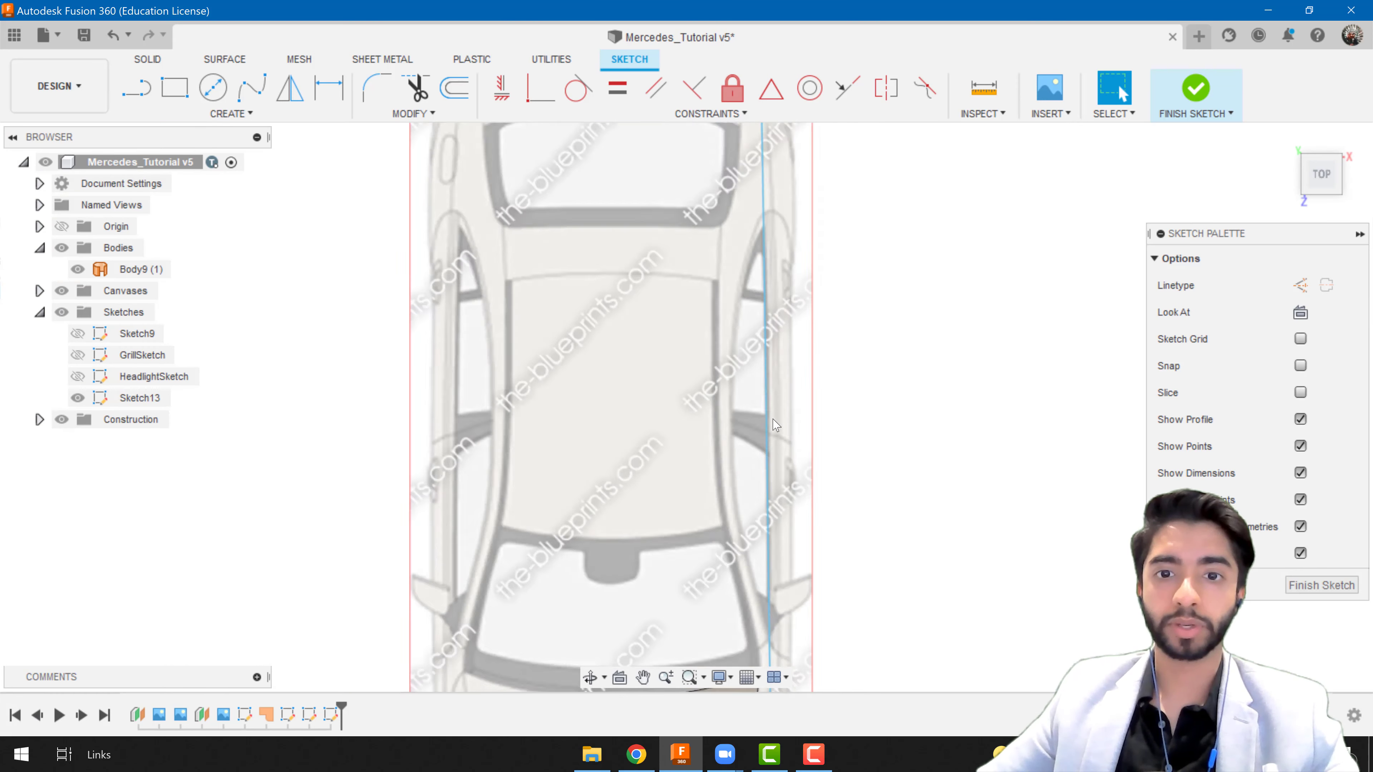
{"action": "scroll", "coordinate": [777, 426], "scroll_direction": "down", "scroll_amount": 3}
{"action": "scroll", "coordinate": [746, 397], "scroll_direction": "up", "scroll_amount": 4}
{"action": "middle_click_drag", "start_coordinate": [744, 393], "coordinate": [697, 123]}
{"action": "middle_click_drag", "start_coordinate": [742, 598], "coordinate": [710, 404]}
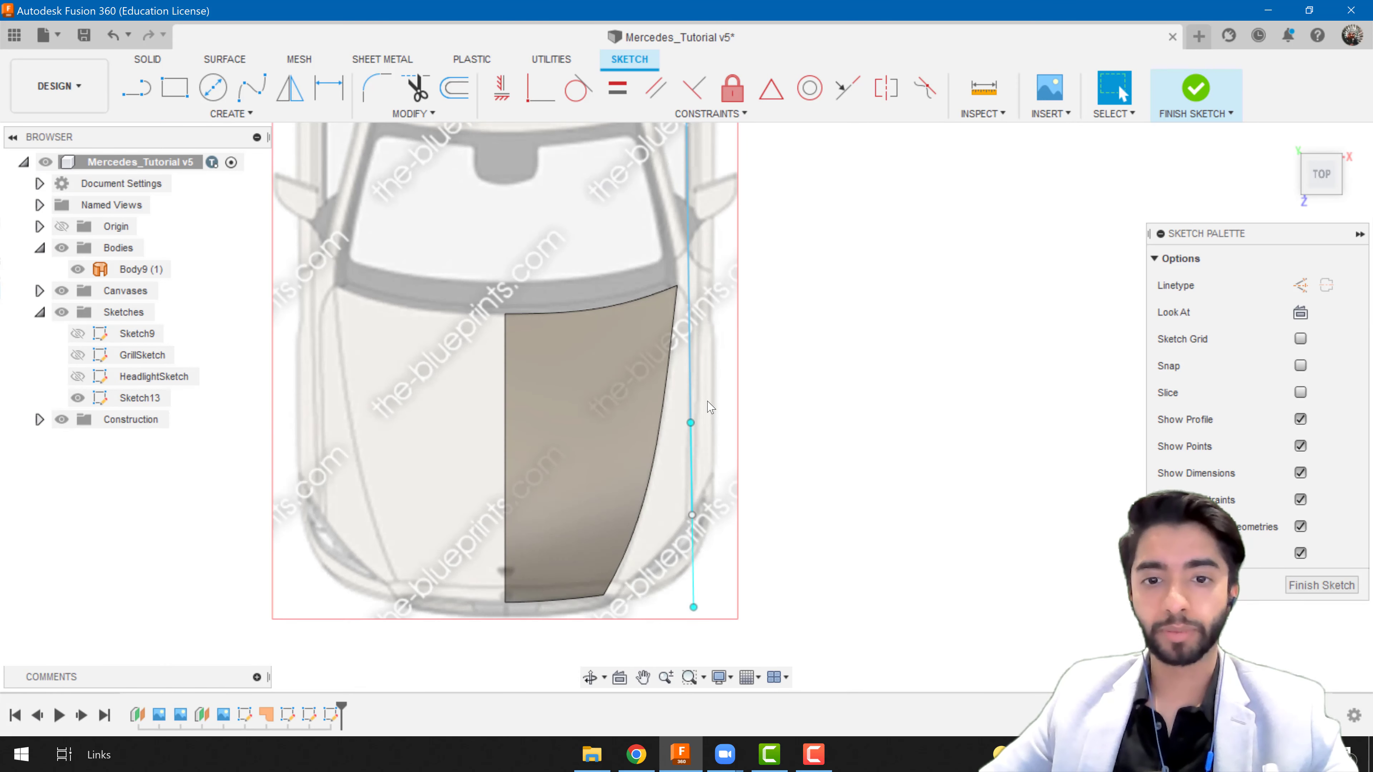
{"action": "scroll", "coordinate": [710, 407], "scroll_direction": "up", "scroll_amount": 3}
{"action": "scroll", "coordinate": [739, 425], "scroll_direction": "down", "scroll_amount": 1}
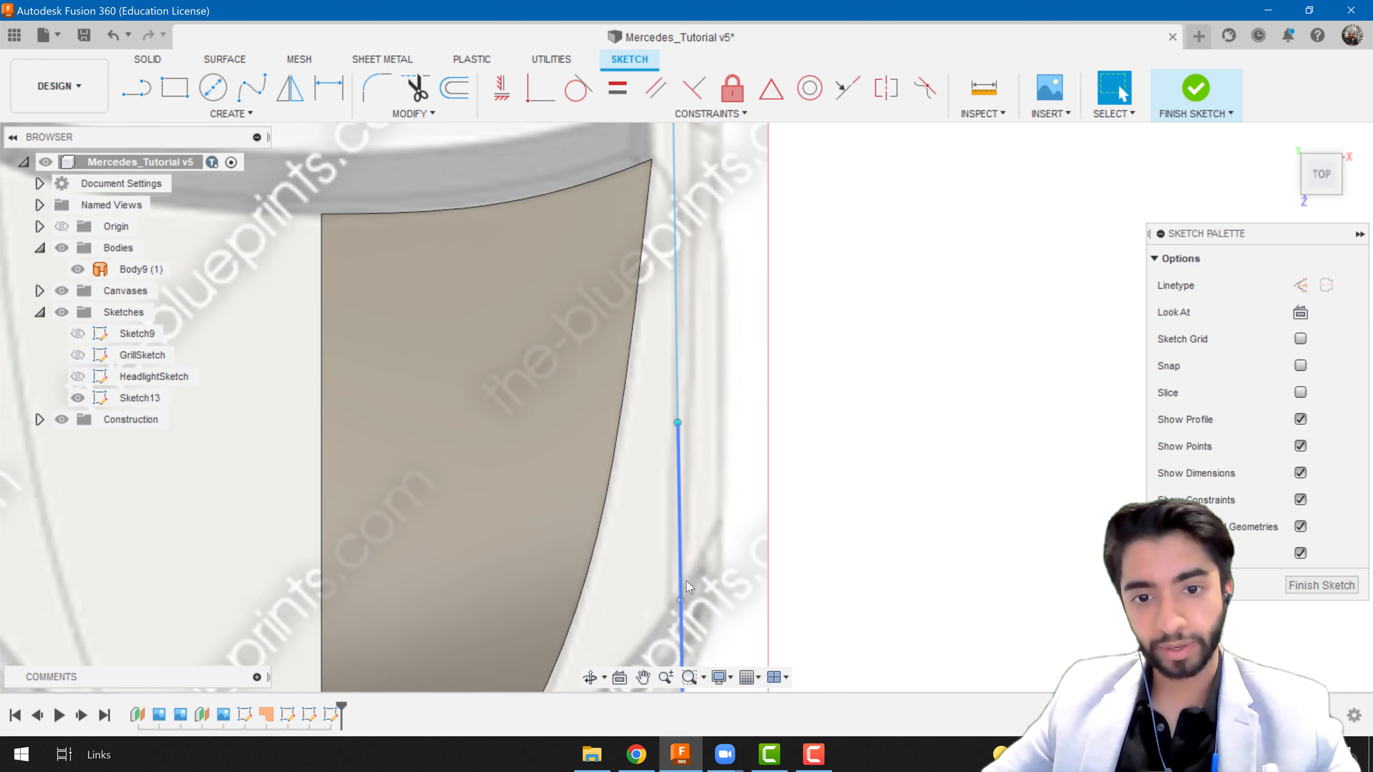
{"action": "middle_click_drag", "start_coordinate": [688, 387], "coordinate": [676, 549]}
{"action": "scroll", "coordinate": [671, 350], "scroll_direction": "down", "scroll_amount": 4}
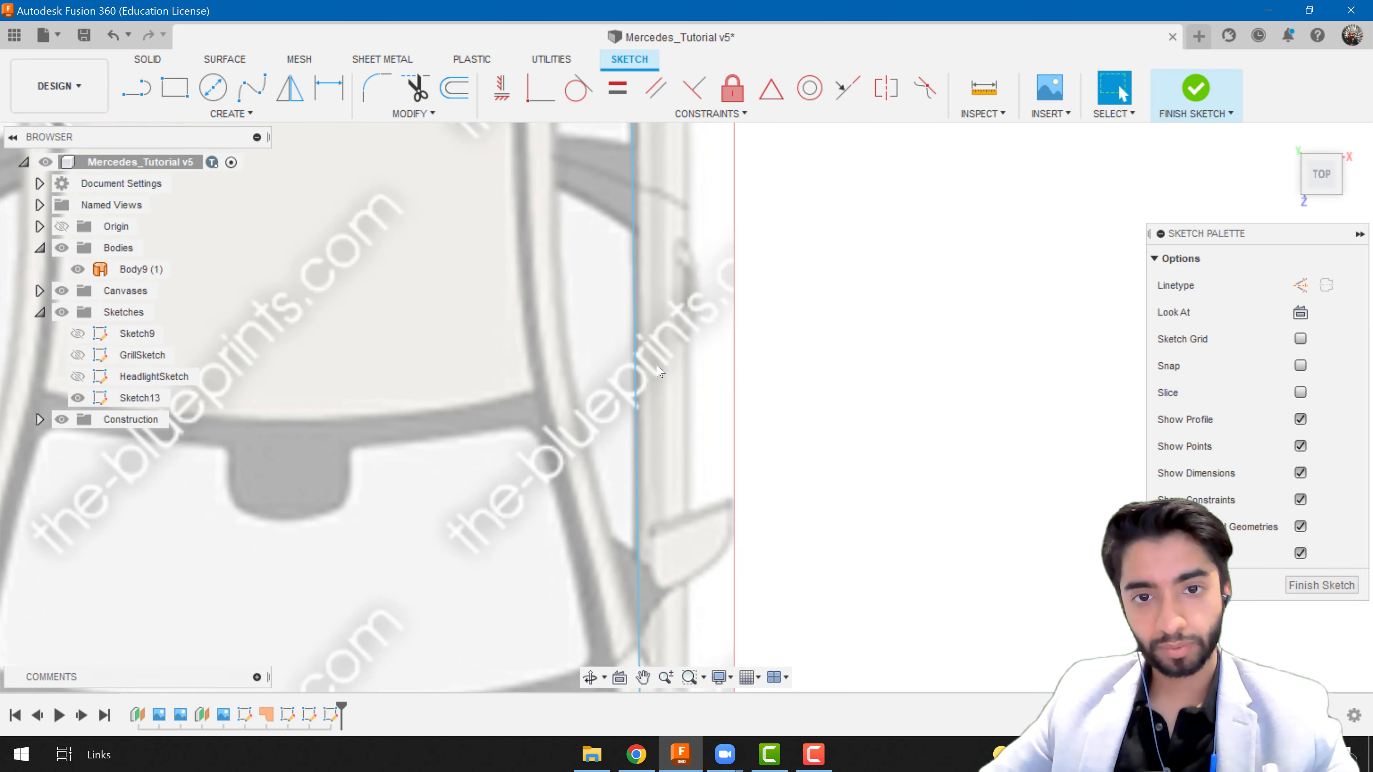
{"action": "middle_click_drag", "start_coordinate": [676, 379], "coordinate": [678, 381]}
{"action": "key", "text": "Escape"}
- In the top view, move the spline's front tangent handle about 39 mm outward toward the body side
{"action": "scroll", "coordinate": [676, 383], "scroll_direction": "up", "scroll_amount": 5}
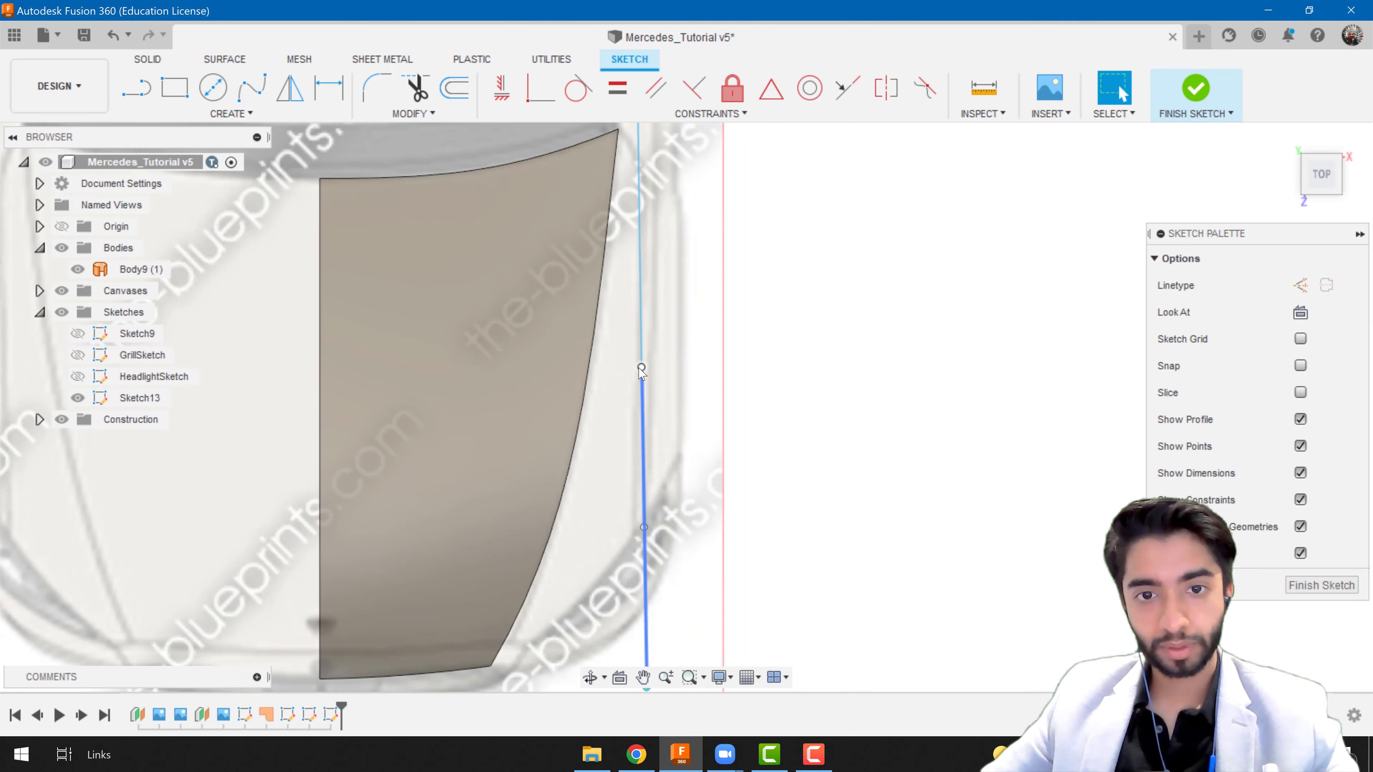
{"action": "scroll", "coordinate": [672, 386], "scroll_direction": "up", "scroll_amount": 1}
{"action": "key", "text": "m"}
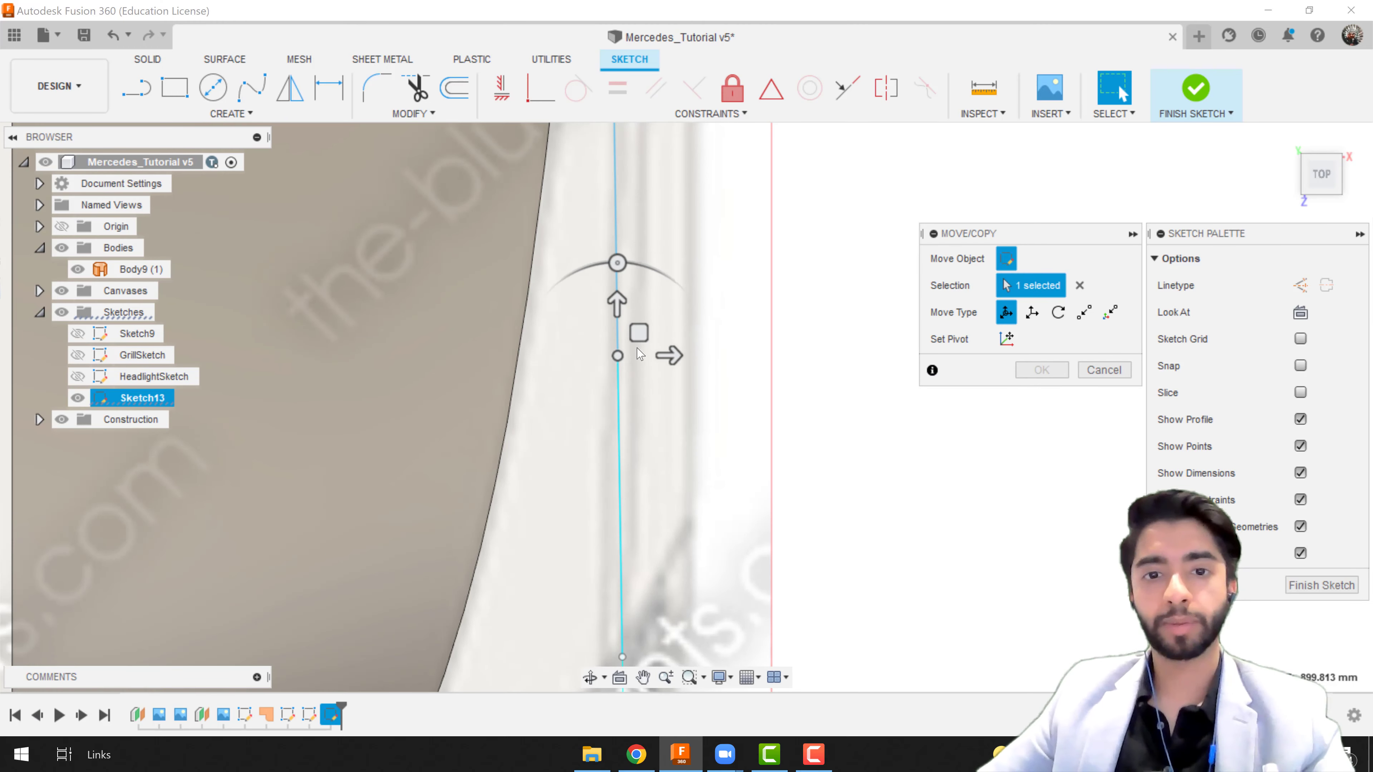
{"action": "left_click_drag", "start_coordinate": [636, 333], "coordinate": [666, 329]}
{"action": "scroll", "coordinate": [673, 314], "scroll_direction": "down", "scroll_amount": 6}
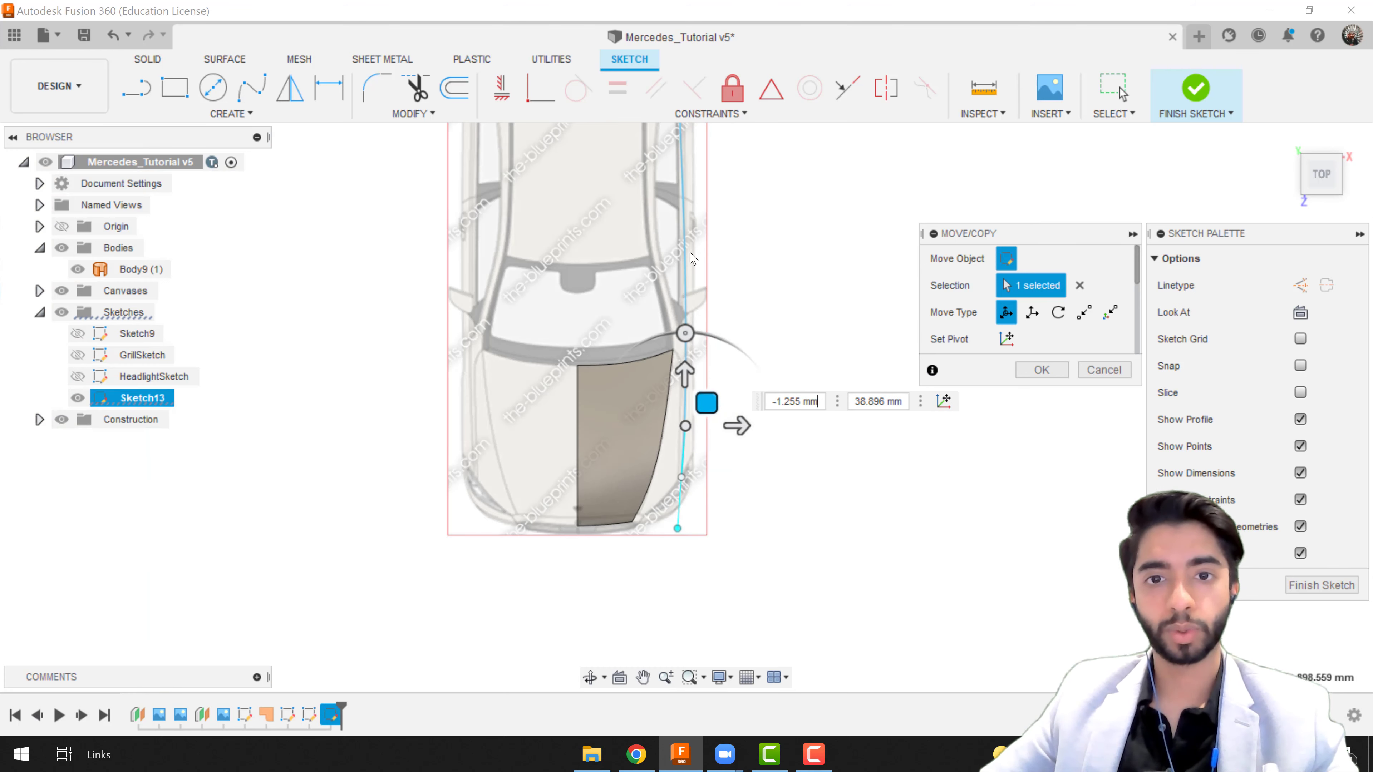
{"action": "scroll", "coordinate": [654, 375], "scroll_direction": "up", "scroll_amount": 3}
{"action": "key", "text": "Return"}
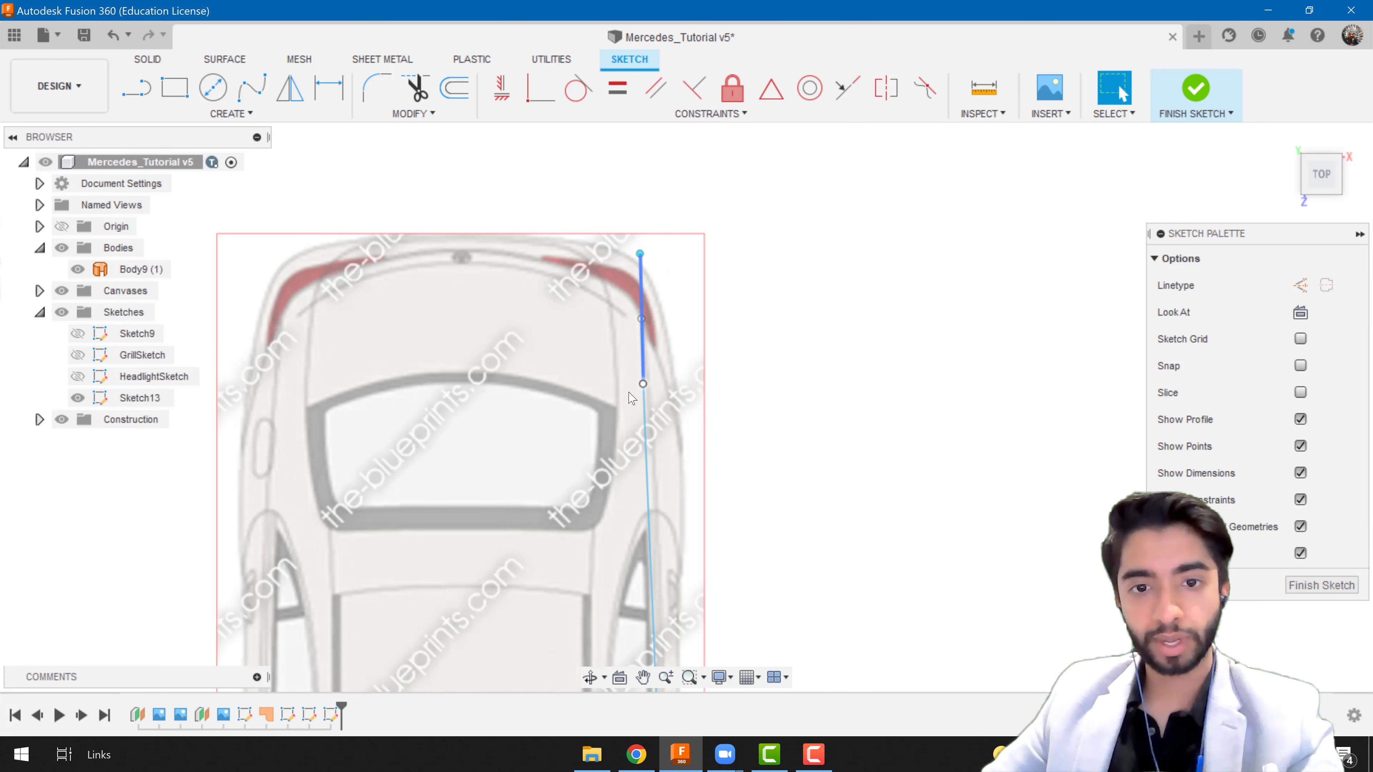
- Try to move the spline's rear tangent handle sideways near the taillight in the top view
{"action": "scroll", "coordinate": [669, 381], "scroll_direction": "up", "scroll_amount": 4}
{"action": "left_click", "coordinate": [654, 377]}
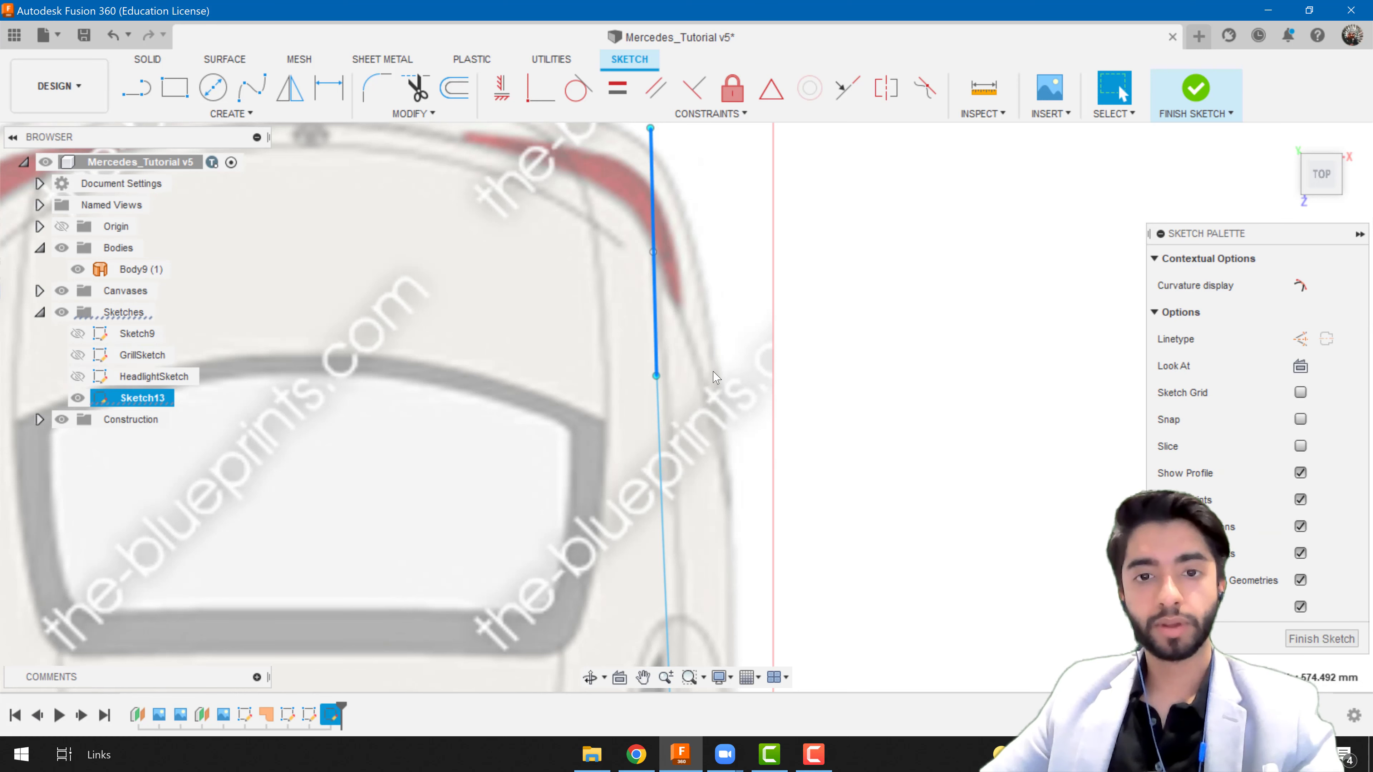
{"action": "key", "text": "m"}
{"action": "mouse_move", "coordinate": [677, 354]}
{"action": "left_mouse_down"}
{"action": "mouse_move", "coordinate": [714, 352]}
{"action": "mouse_move", "coordinate": [637, 352]}
{"action": "mouse_move", "coordinate": [736, 359]}
{"action": "mouse_move", "coordinate": [657, 352]}
{"action": "left_mouse_up"}
{"action": "key", "text": "Return"}
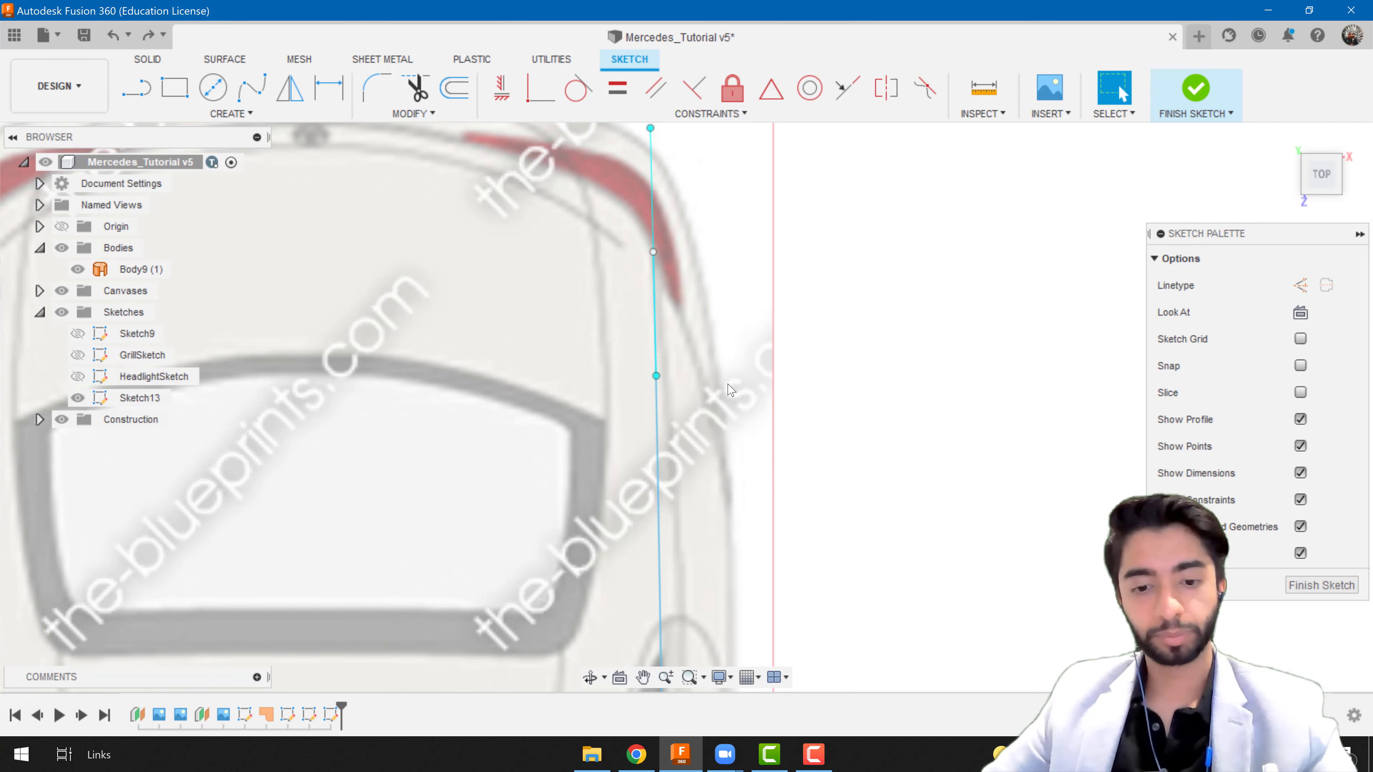
- In the top view, move the body line spline's rear tangent handle about 24 mm outward toward the body side
{"action": "scroll", "coordinate": [656, 386], "scroll_direction": "up", "scroll_amount": 4}
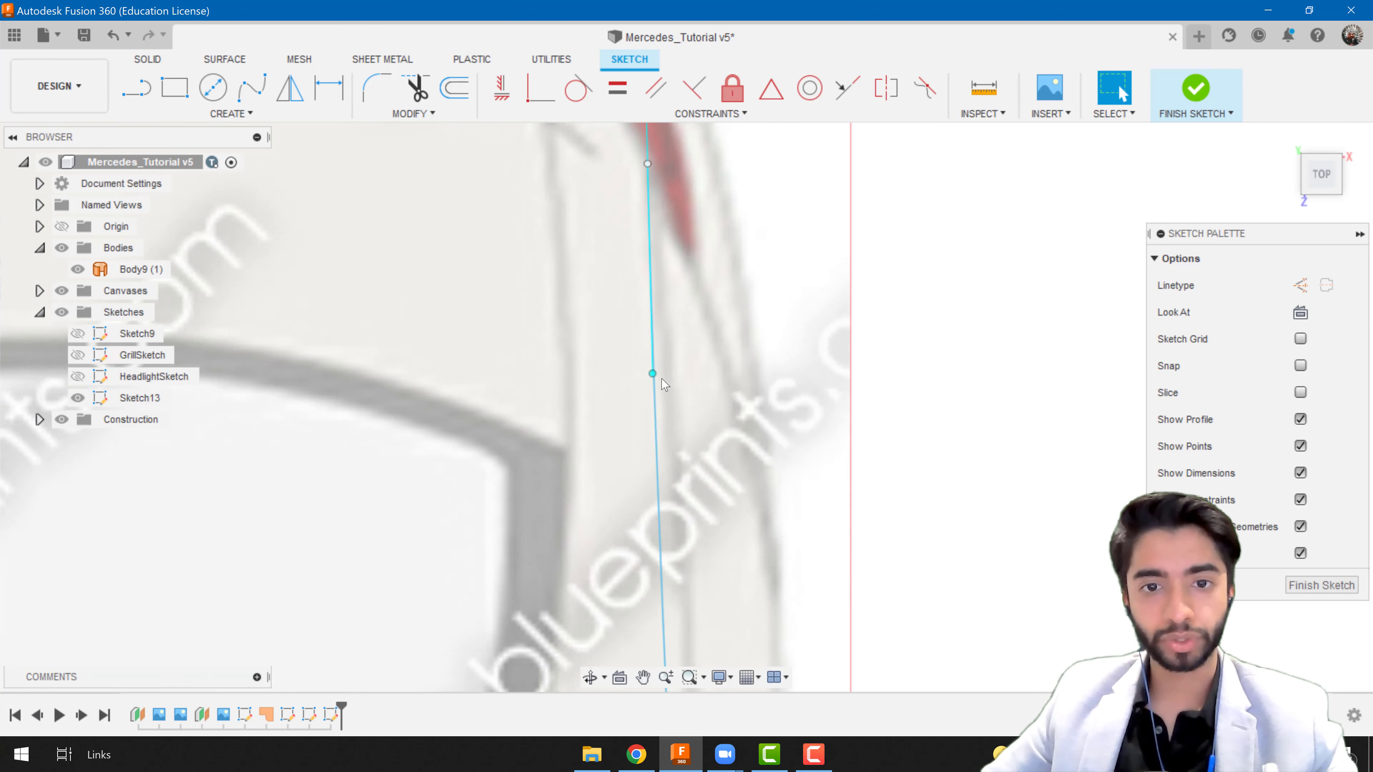
{"action": "left_click", "coordinate": [742, 400]}
{"action": "scroll", "coordinate": [742, 400], "scroll_direction": "down", "scroll_amount": 4}
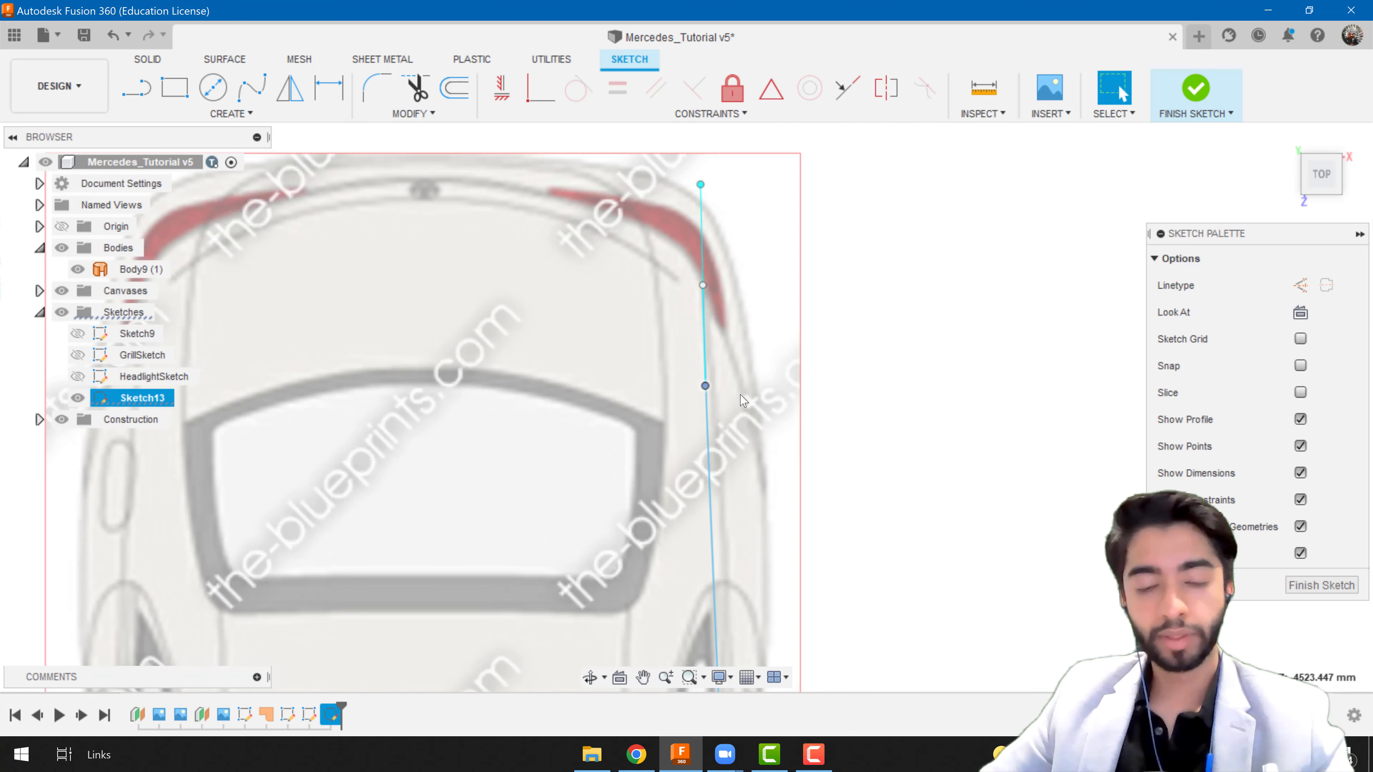
{"action": "key", "text": "m"}
{"action": "scroll", "coordinate": [720, 376], "scroll_direction": "up", "scroll_amount": 3}
{"action": "left_click_drag", "start_coordinate": [726, 371], "coordinate": [737, 371]}
- Accept the handle move and compare the body line spline with the top, front and side blueprints
{"action": "scroll", "coordinate": [751, 495], "scroll_direction": "down", "scroll_amount": 8}
{"action": "middle_click_drag", "start_coordinate": [759, 529], "coordinate": [706, 234]}
{"action": "scroll", "coordinate": [719, 500], "scroll_direction": "down", "scroll_amount": 2}
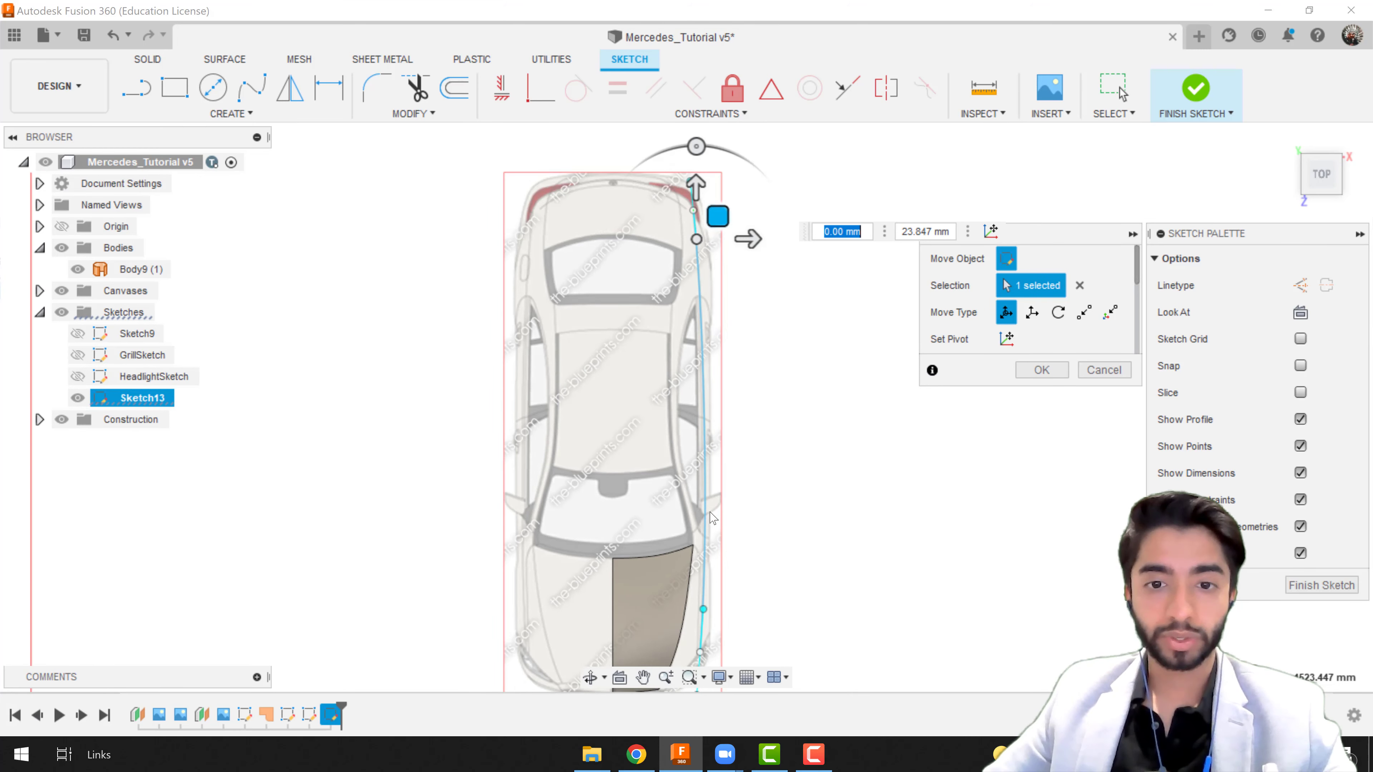
{"action": "middle_click_drag", "start_coordinate": [713, 519], "coordinate": [691, 416]}
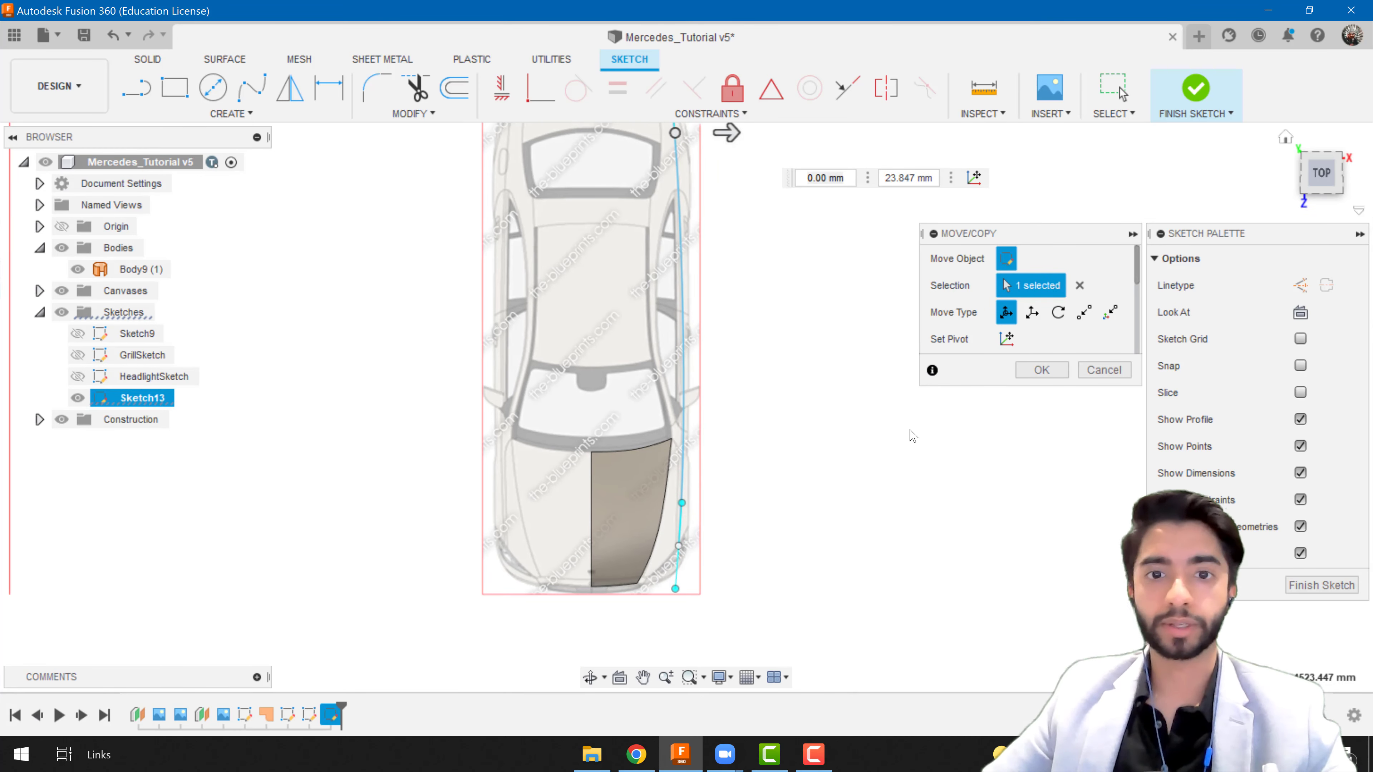
{"action": "scroll", "coordinate": [684, 375], "scroll_direction": "up", "scroll_amount": 9}
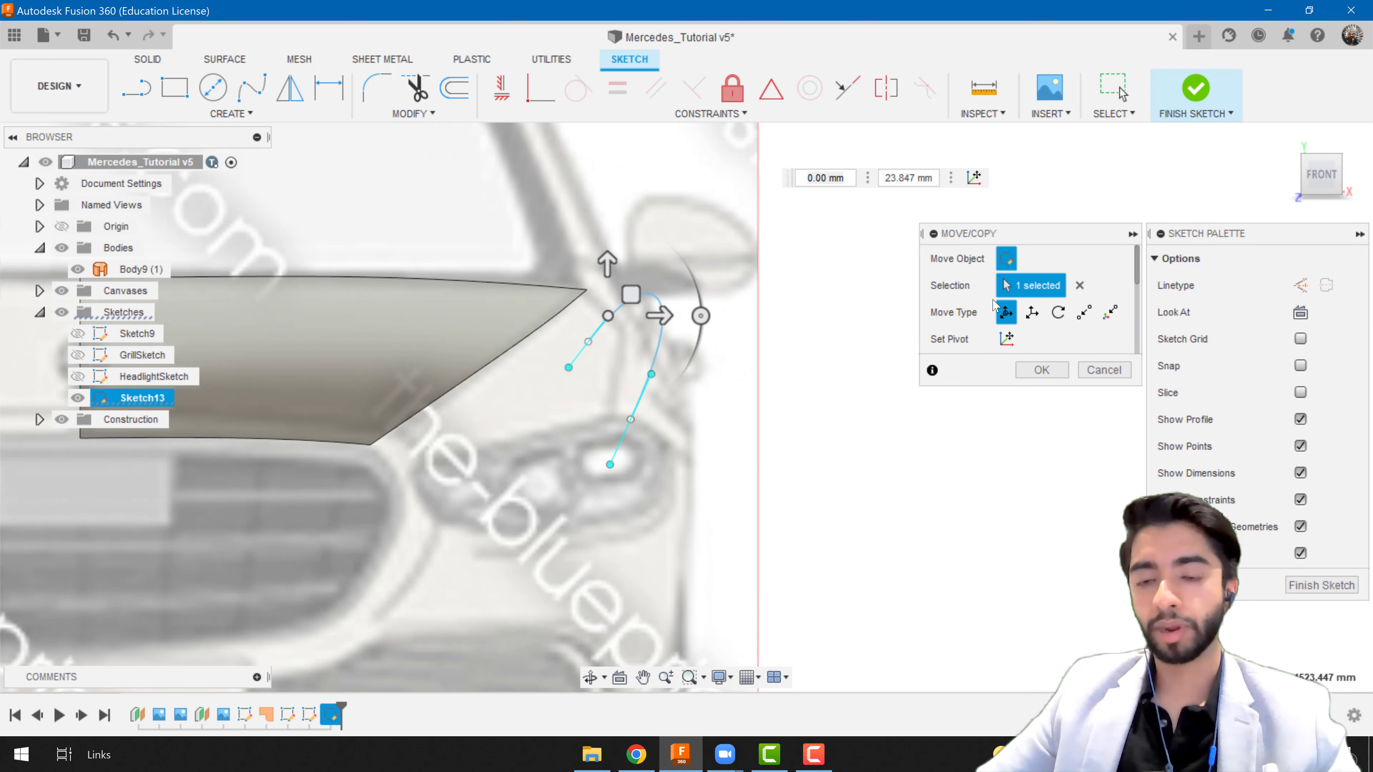
{"action": "left_click", "coordinate": [1350, 178]}
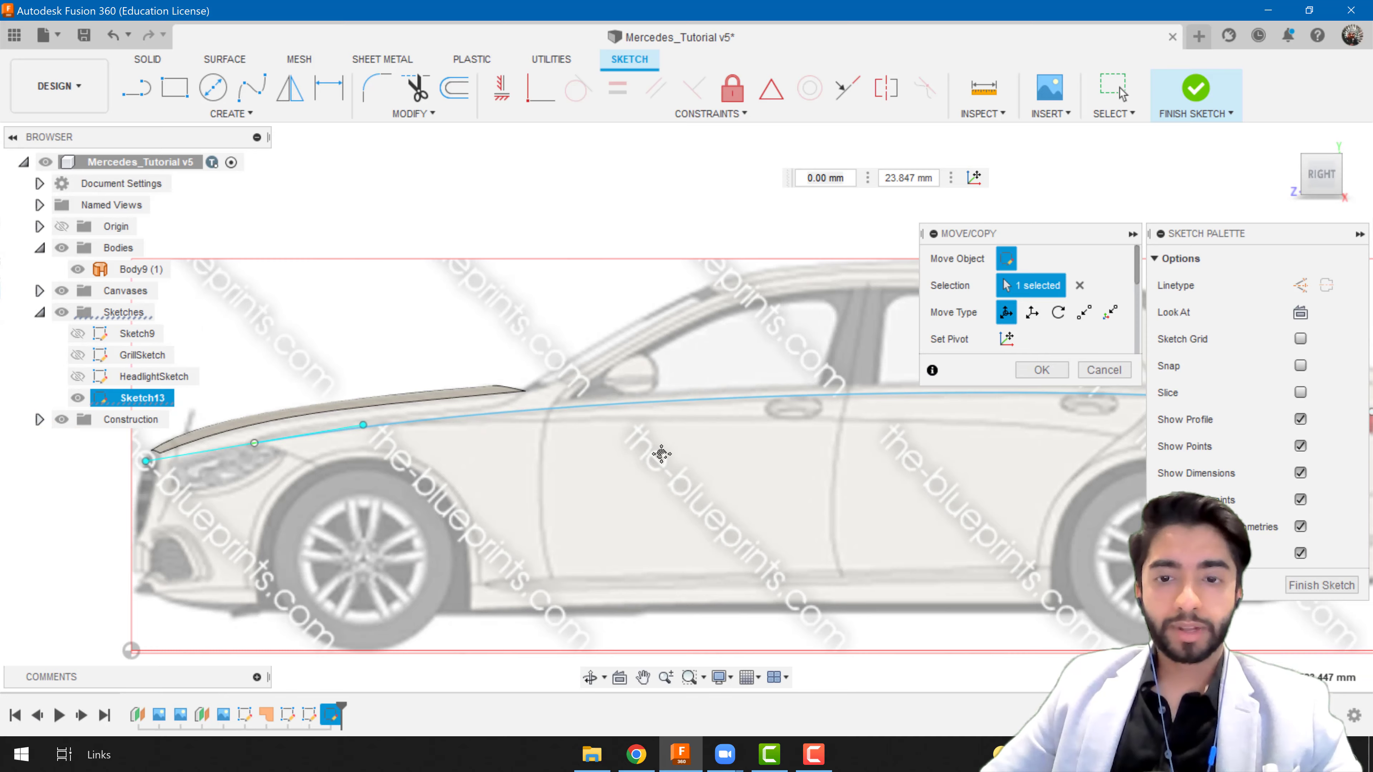
{"action": "middle_click_drag", "start_coordinate": [659, 454], "coordinate": [564, 494]}
{"action": "scroll", "coordinate": [590, 370], "scroll_direction": "down", "scroll_amount": 2}
{"action": "scroll", "coordinate": [589, 369], "scroll_direction": "down", "scroll_amount": 1}
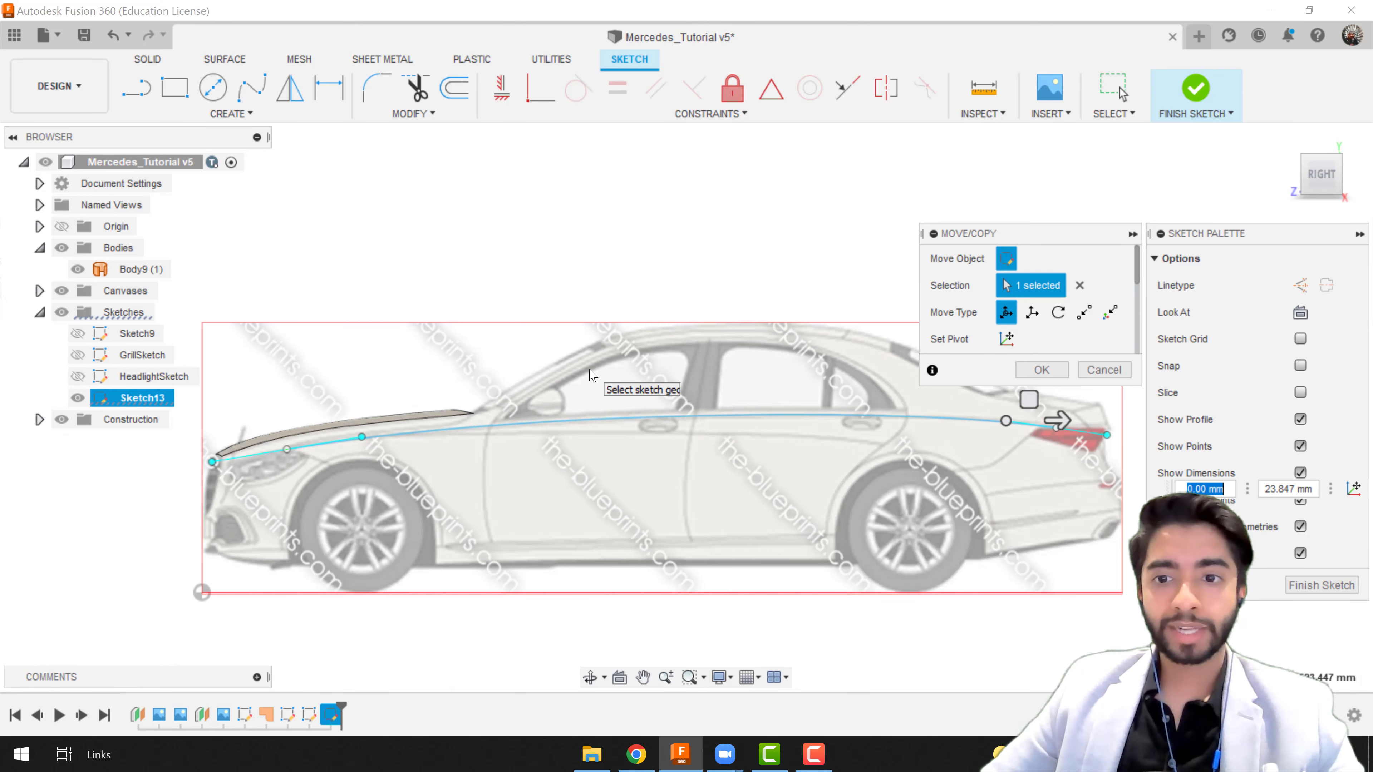
{"action": "left_click", "coordinate": [1041, 370]}
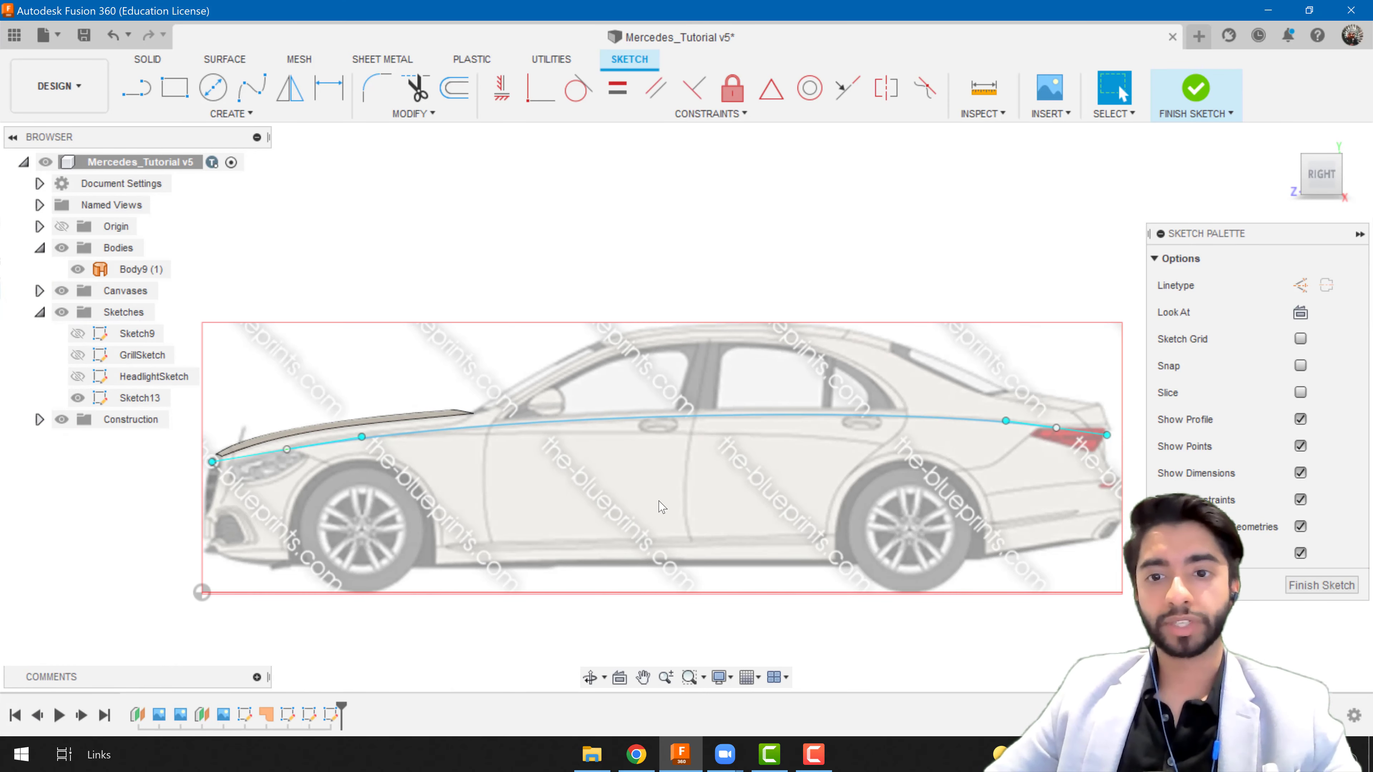
{"action": "scroll", "coordinate": [727, 479], "scroll_direction": "up", "scroll_amount": 5}
{"action": "scroll", "coordinate": [730, 478], "scroll_direction": "down", "scroll_amount": 1}
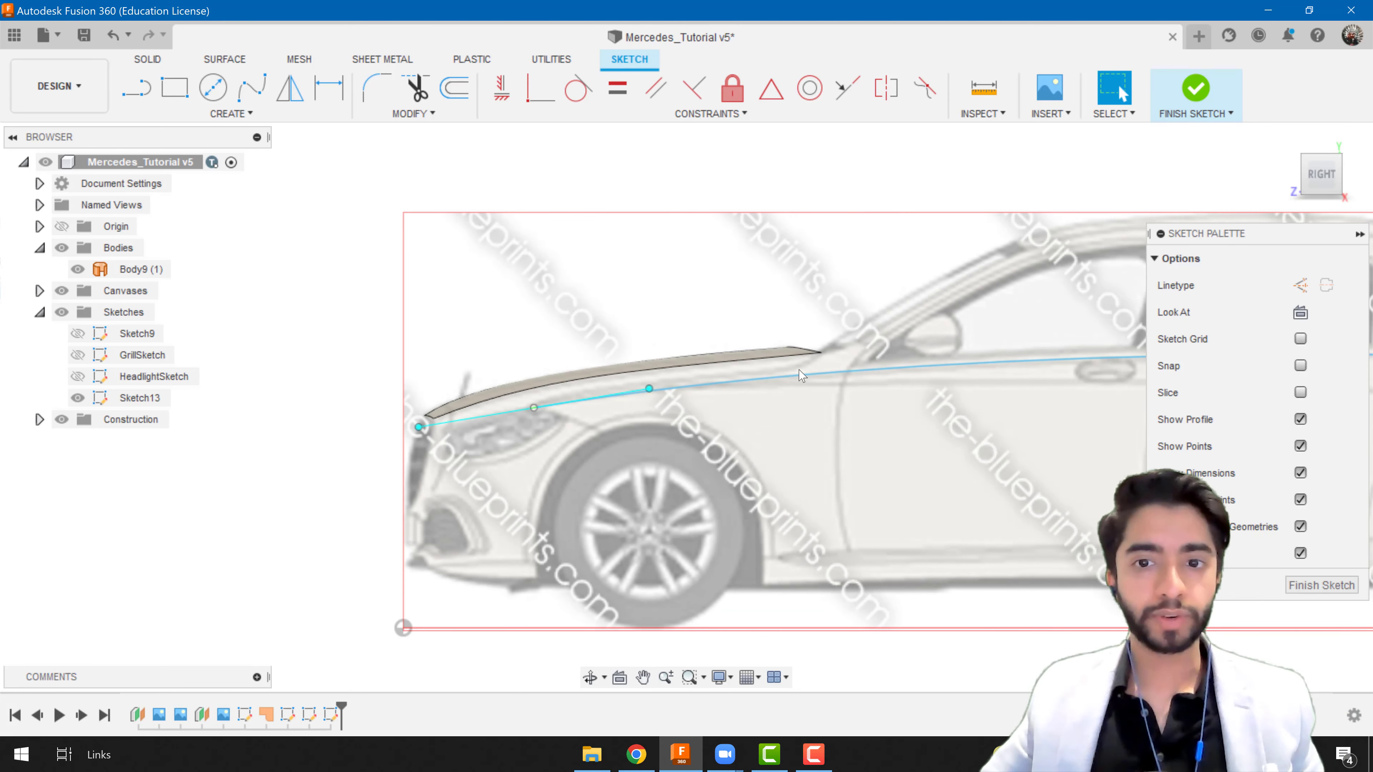
{"action": "scroll", "coordinate": [803, 374], "scroll_direction": "down", "scroll_amount": 2}
{"action": "middle_click_drag", "start_coordinate": [827, 366], "coordinate": [457, 402]}
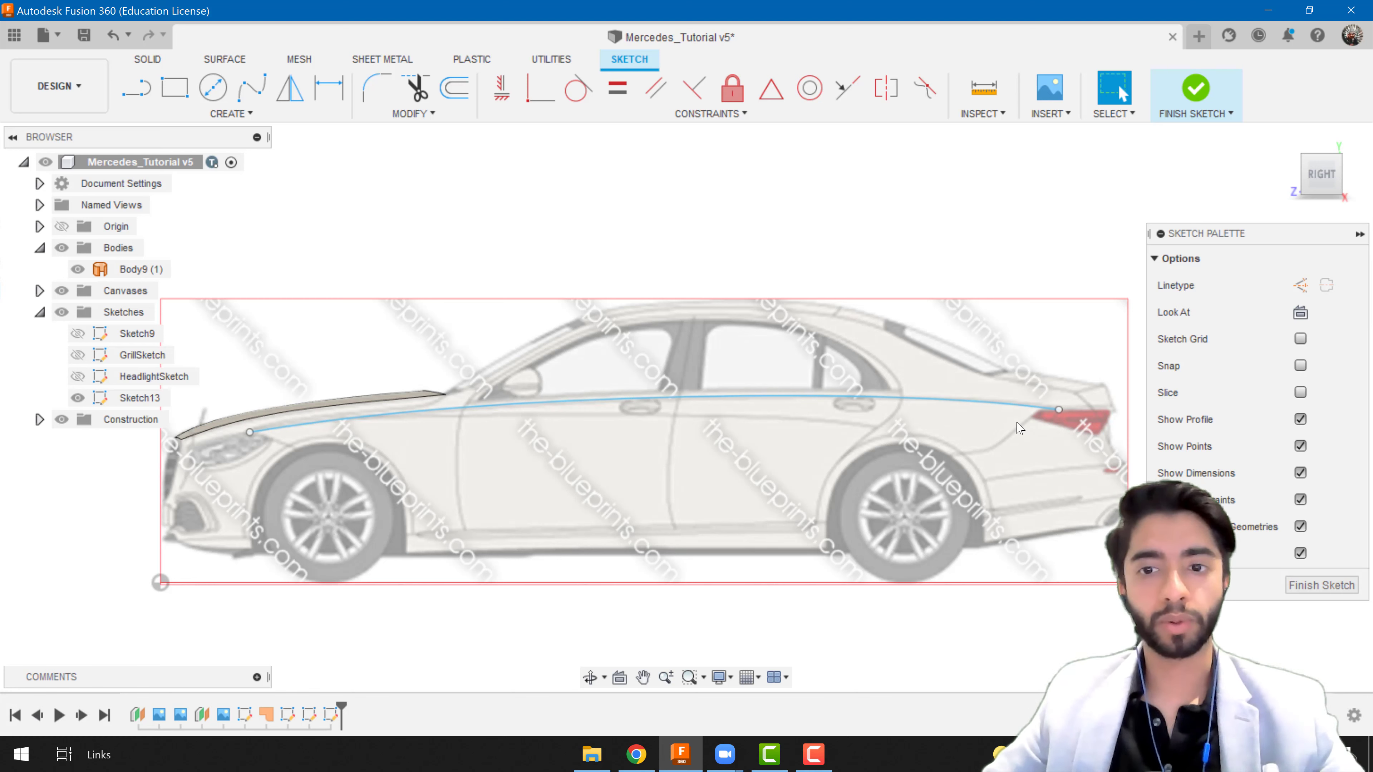
{"action": "scroll", "coordinate": [456, 483], "scroll_direction": "up", "scroll_amount": 3}
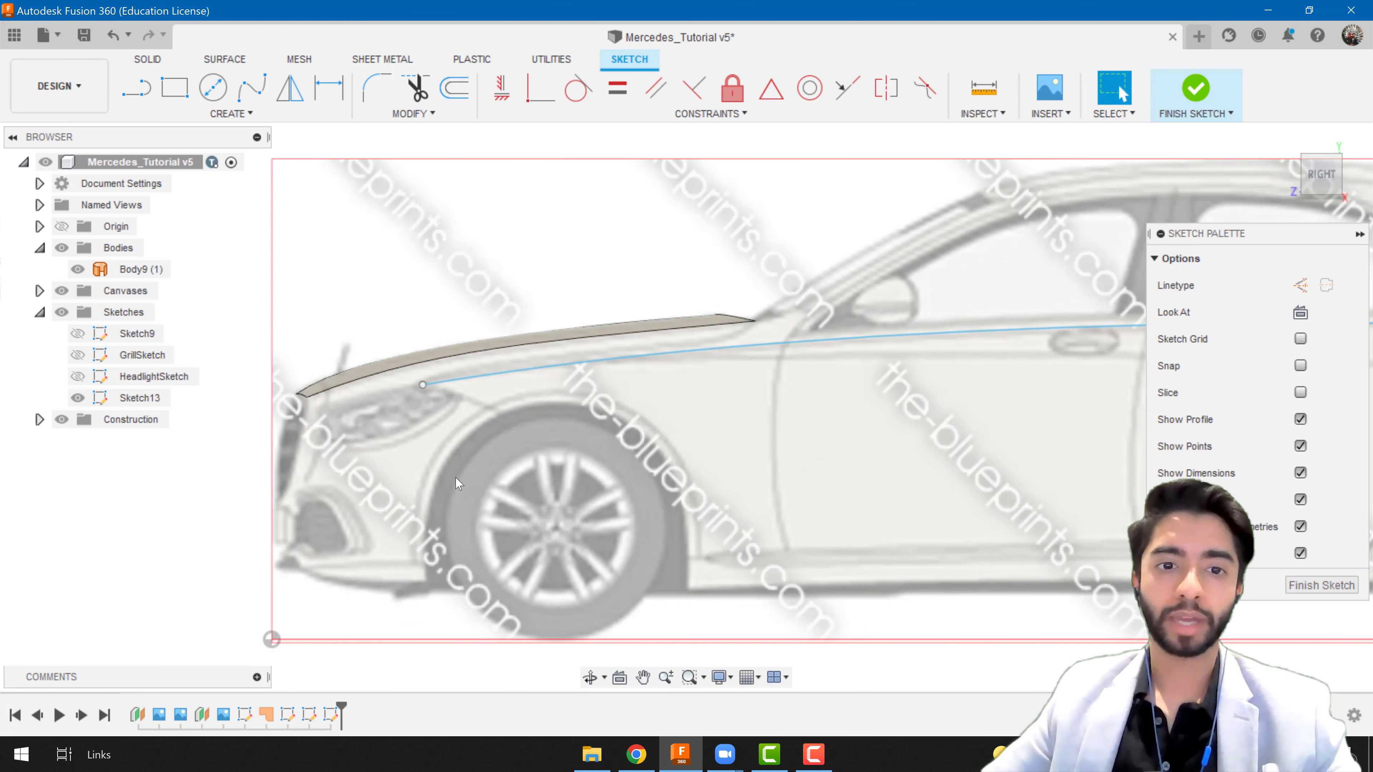
{"action": "scroll", "coordinate": [403, 441], "scroll_direction": "up", "scroll_amount": 2}
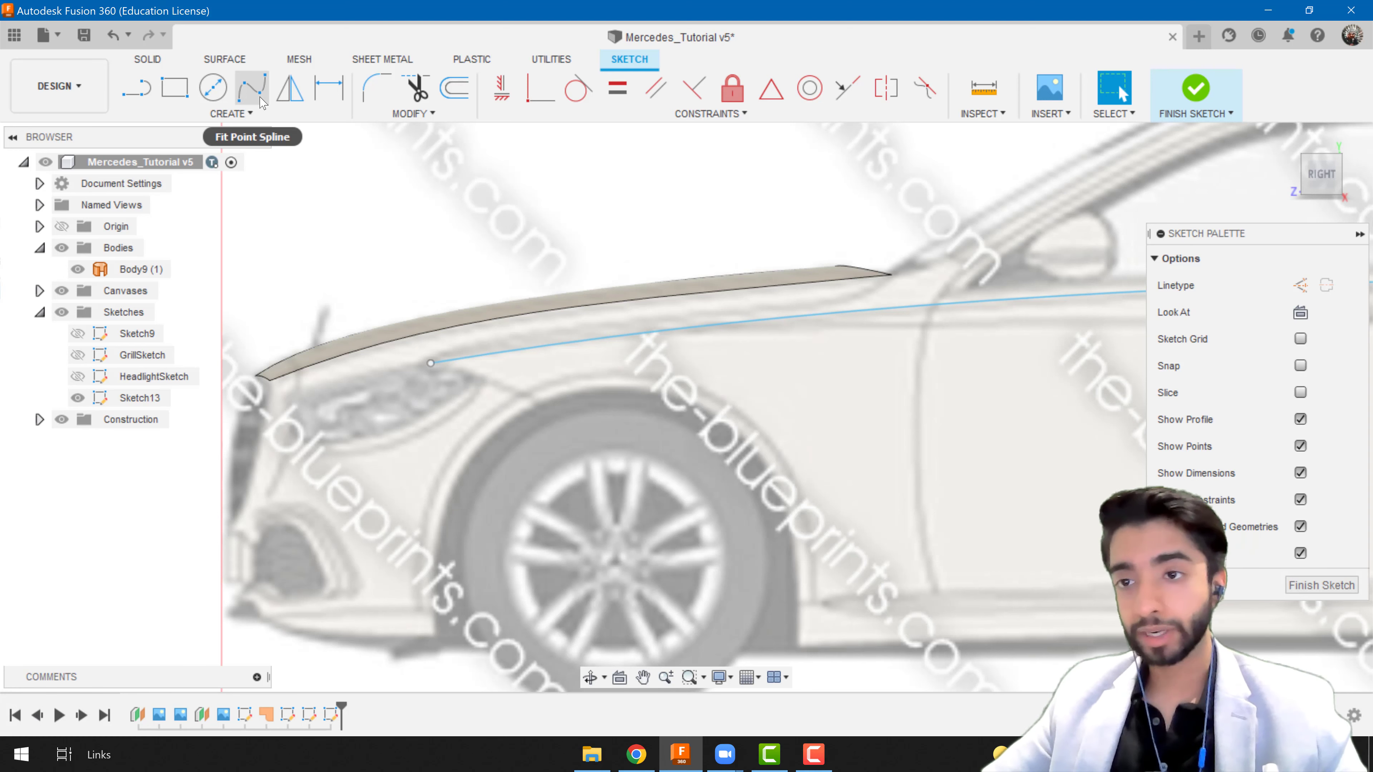
- In the side view, draw a two-point fit point spline from the body line spline's front end to the headlight's front tip below the hood
{"action": "left_click", "coordinate": [251, 90]}
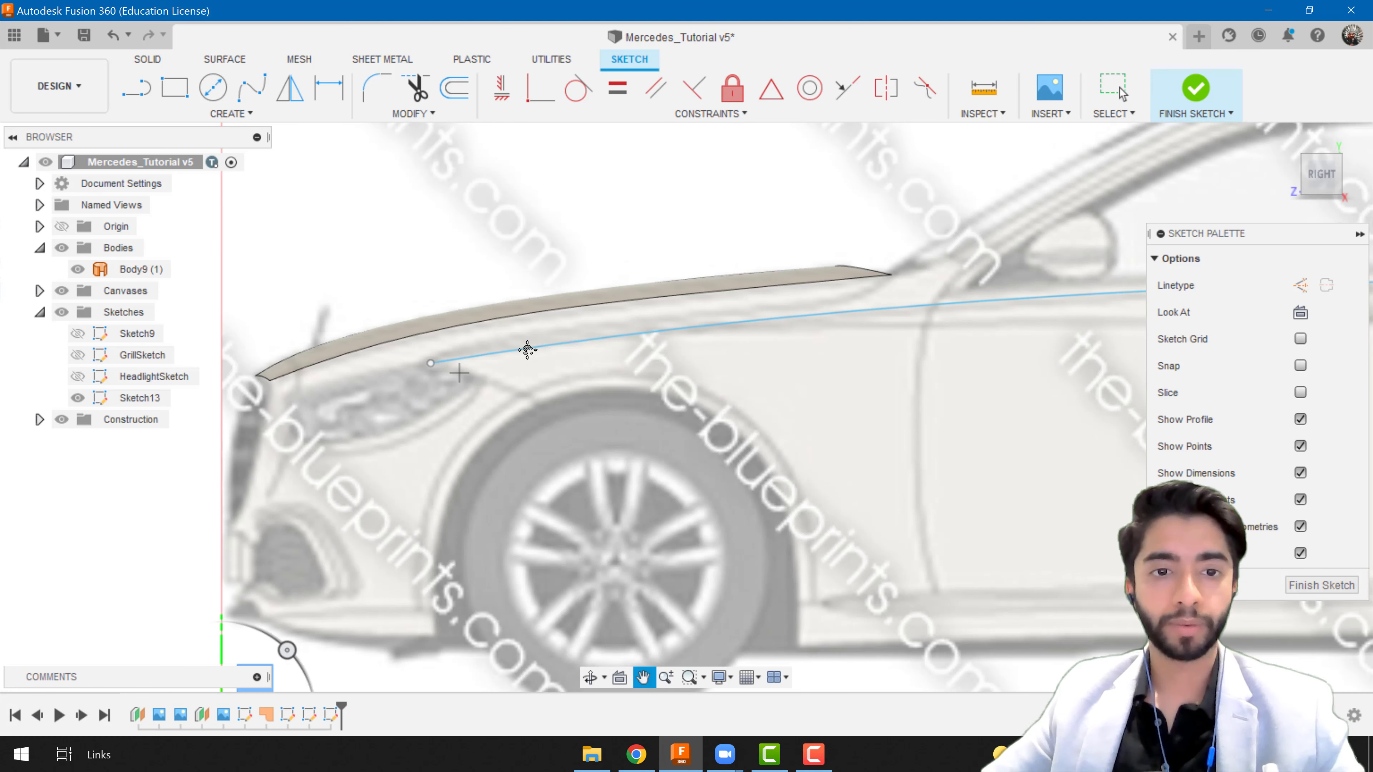
{"action": "middle_click_drag", "start_coordinate": [504, 365], "coordinate": [539, 321]}
{"action": "scroll", "coordinate": [550, 296], "scroll_direction": "up", "scroll_amount": 3}
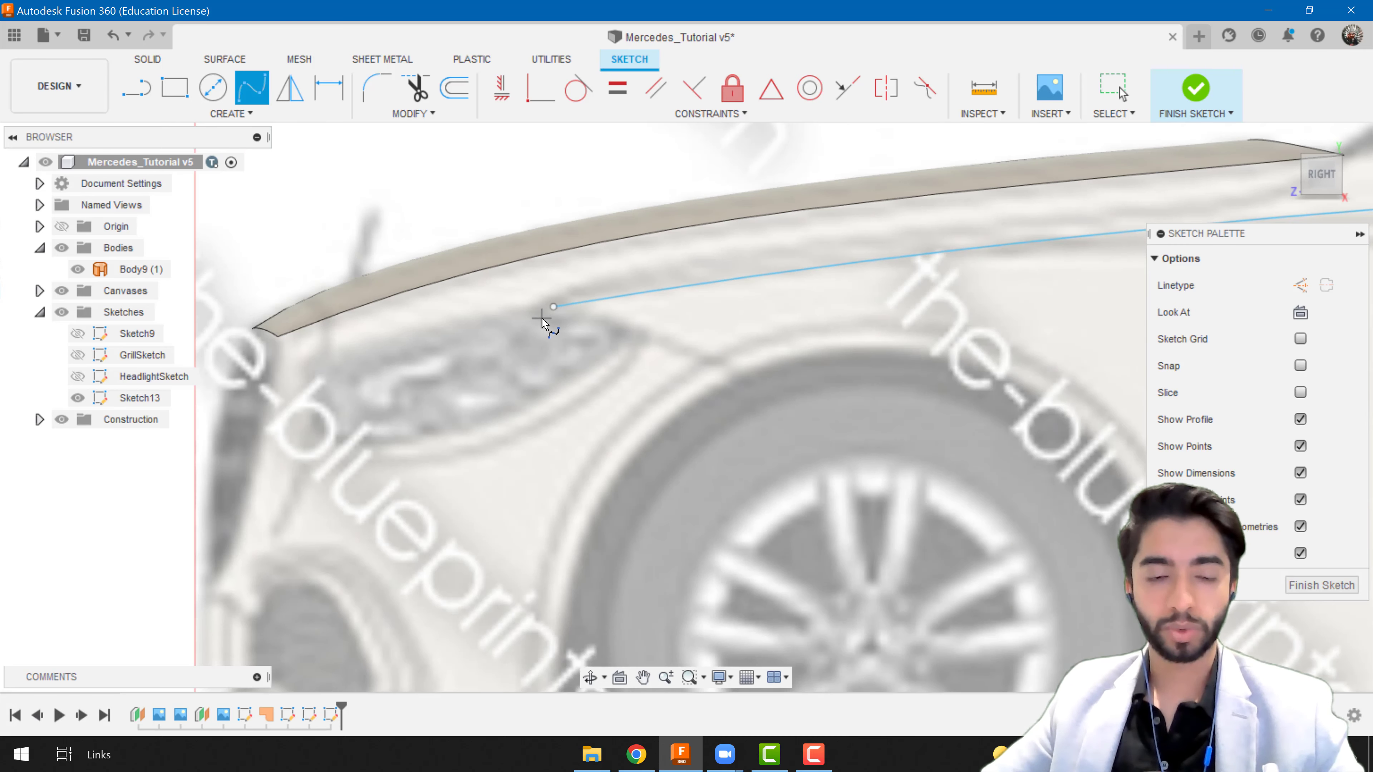
{"action": "middle_click_drag", "start_coordinate": [542, 318], "coordinate": [543, 327], "text": "shift"}
{"action": "middle_click_drag", "start_coordinate": [580, 448], "coordinate": [520, 203]}
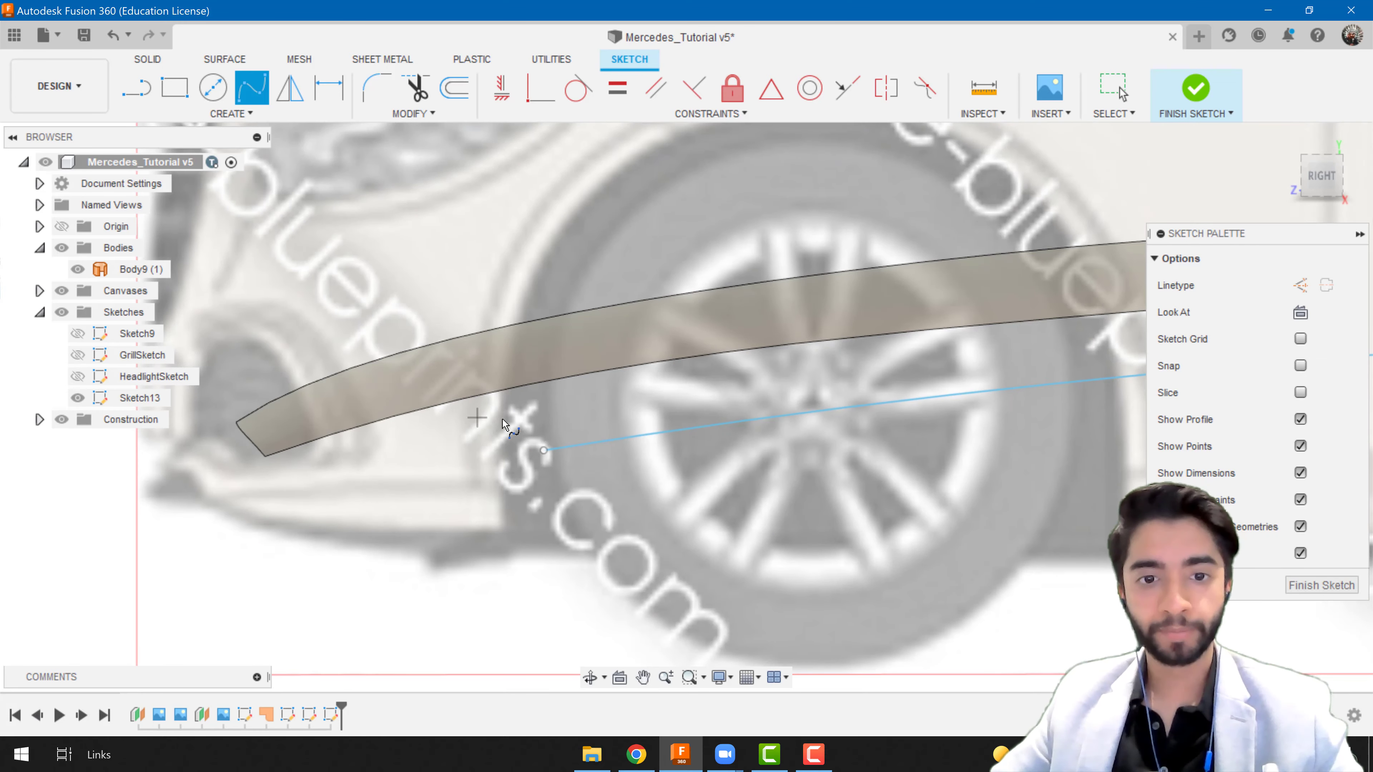
{"action": "left_click", "coordinate": [544, 452]}
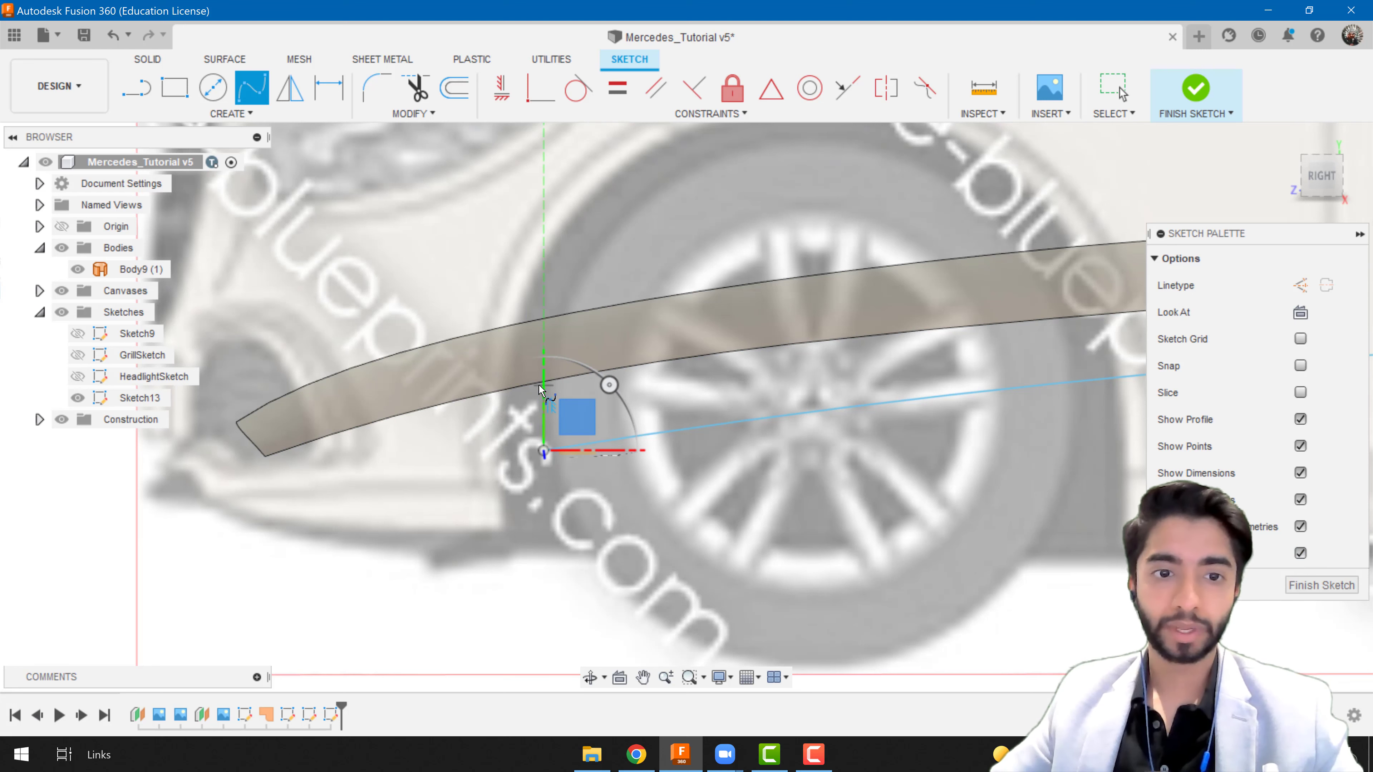
{"action": "left_click", "coordinate": [1332, 175]}
{"action": "middle_click_drag", "start_coordinate": [422, 474], "coordinate": [559, 334]}
{"action": "scroll", "coordinate": [426, 379], "scroll_direction": "up", "scroll_amount": 3}
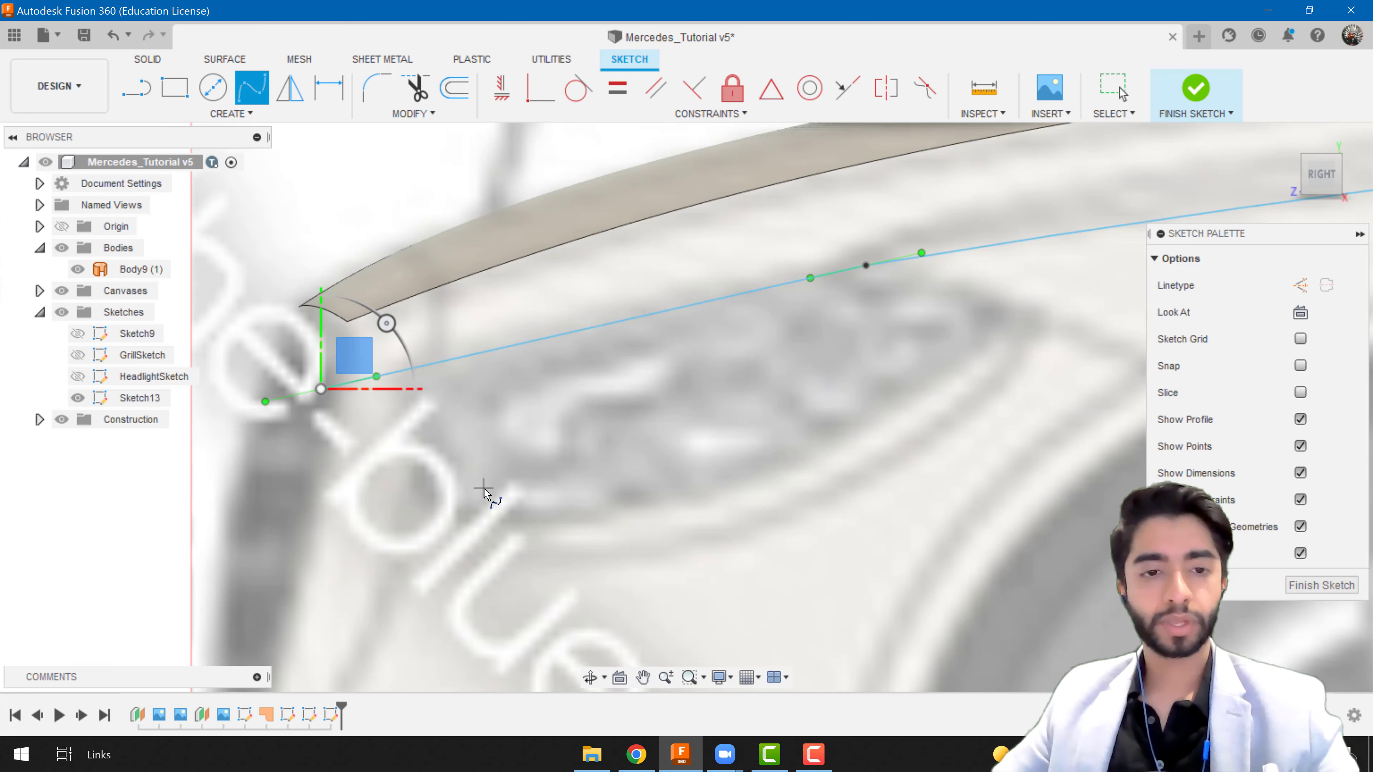
{"action": "key", "text": "Escape"}
{"action": "scroll", "coordinate": [304, 410], "scroll_direction": "down", "scroll_amount": 2}
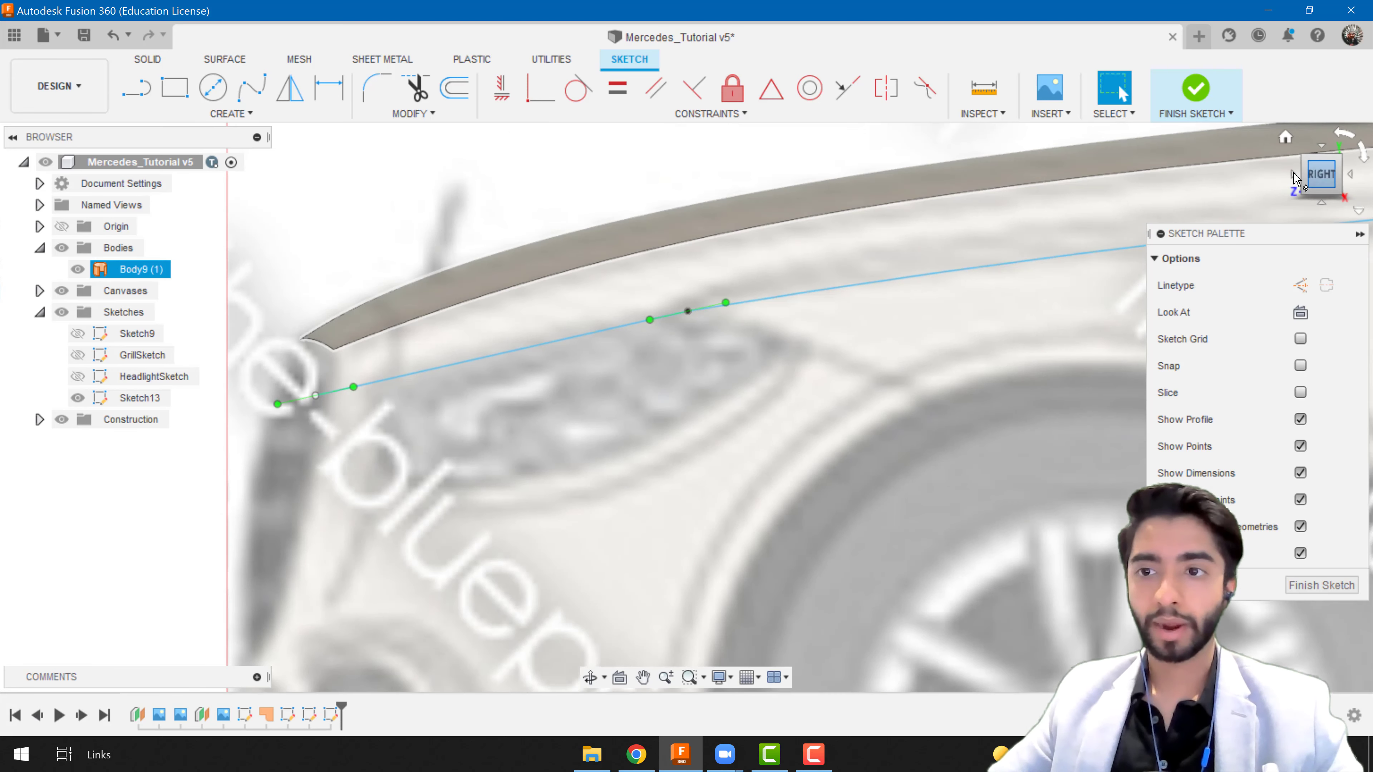
- In the front view, check against HeadlightSketch and move the new spline's free end along the headlight's upper edge to the grille side
{"action": "left_click", "coordinate": [1293, 175]}
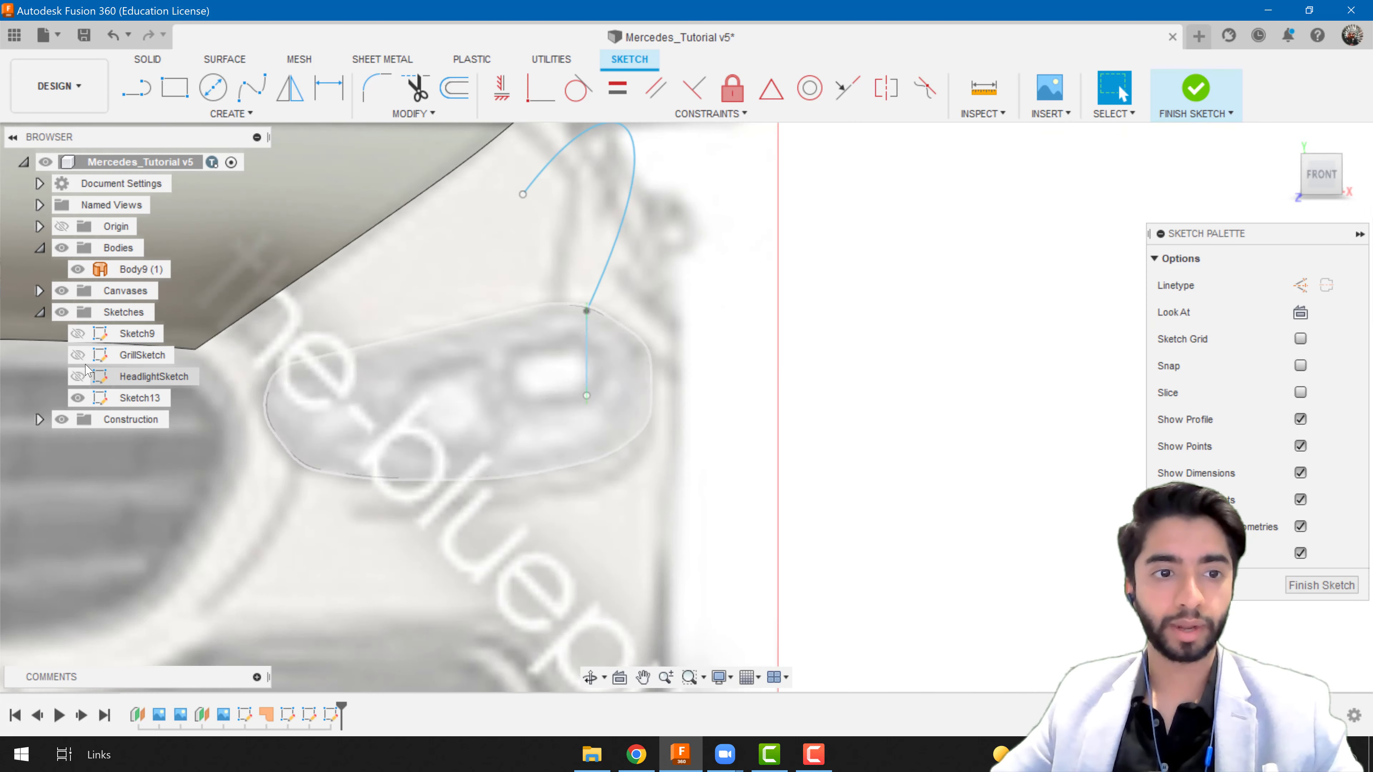
{"action": "left_click", "coordinate": [82, 382]}
{"action": "left_click", "coordinate": [81, 379]}
{"action": "scroll", "coordinate": [285, 363], "scroll_direction": "up", "scroll_amount": 2}
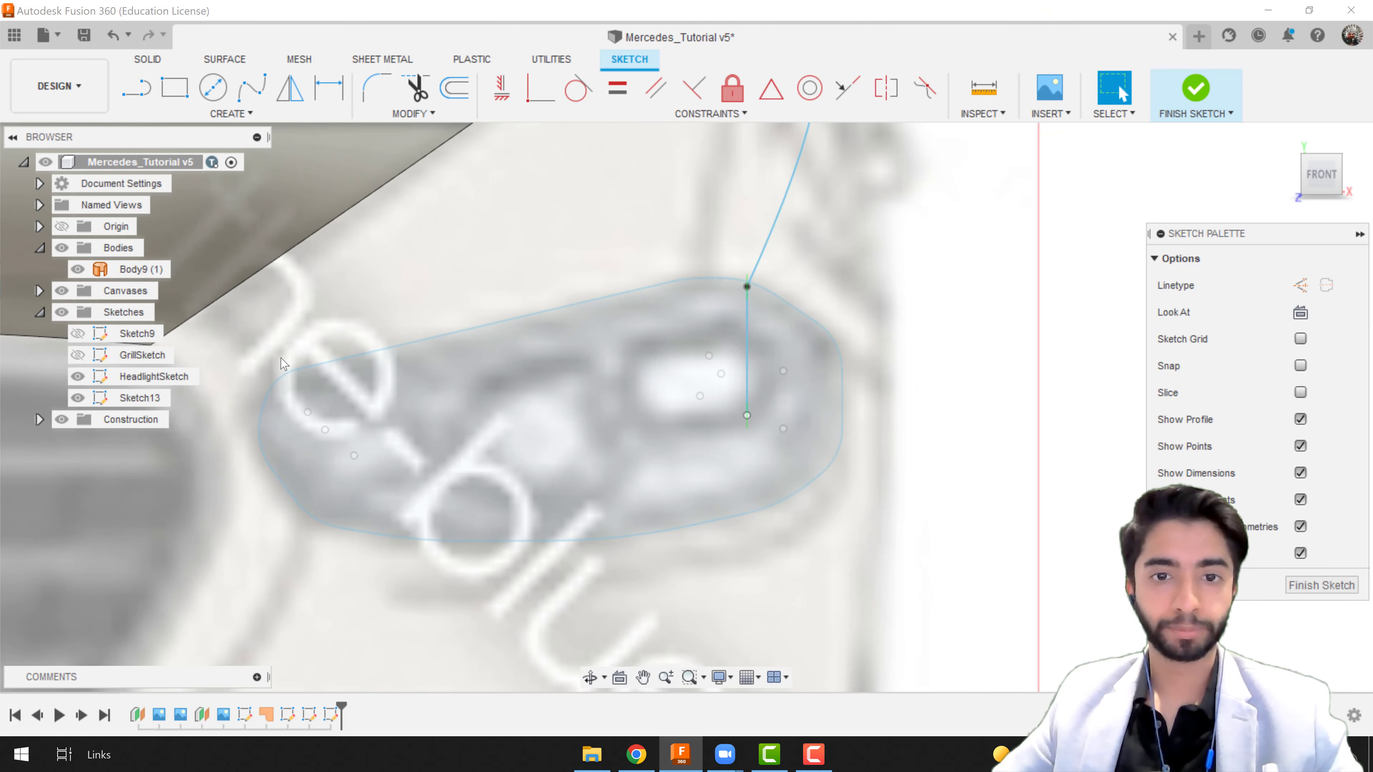
{"action": "scroll", "coordinate": [283, 363], "scroll_direction": "up", "scroll_amount": 1}
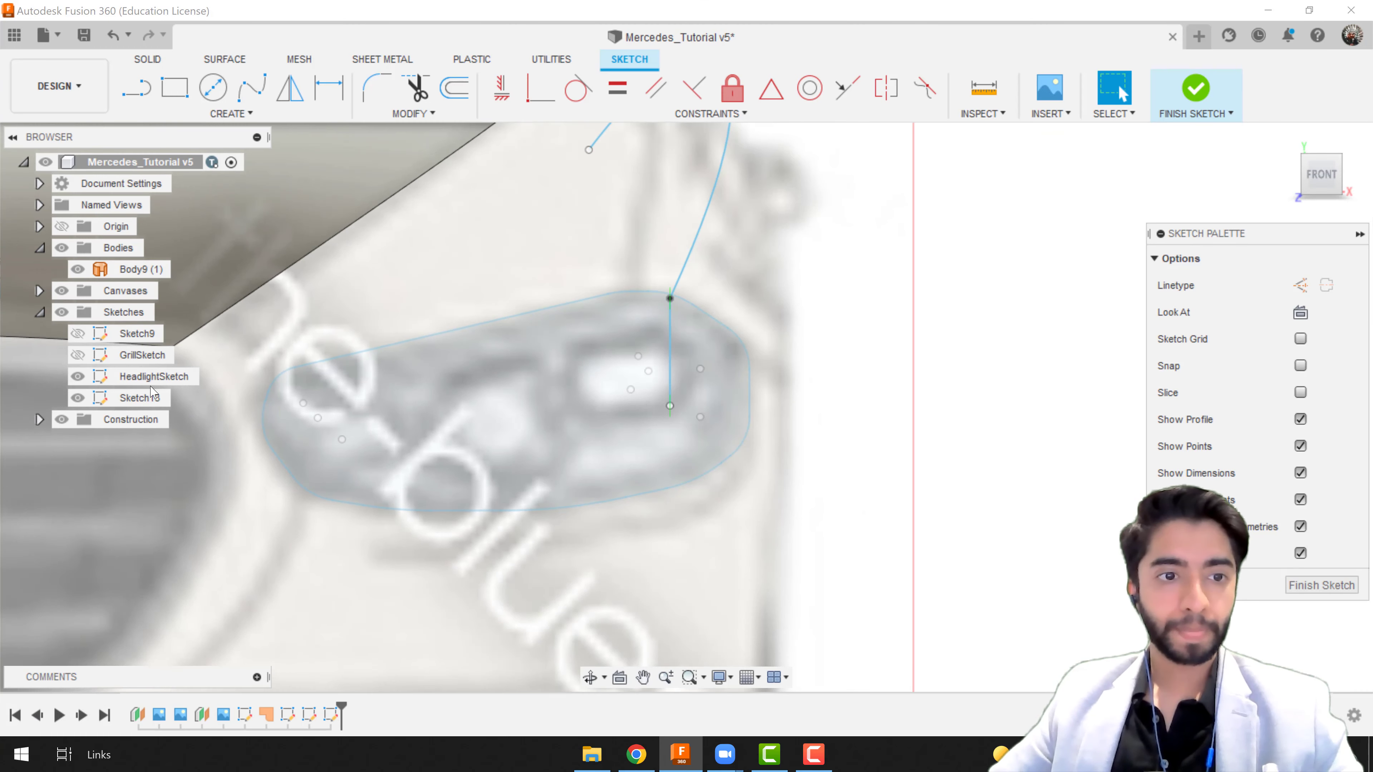
{"action": "left_click", "coordinate": [77, 378]}
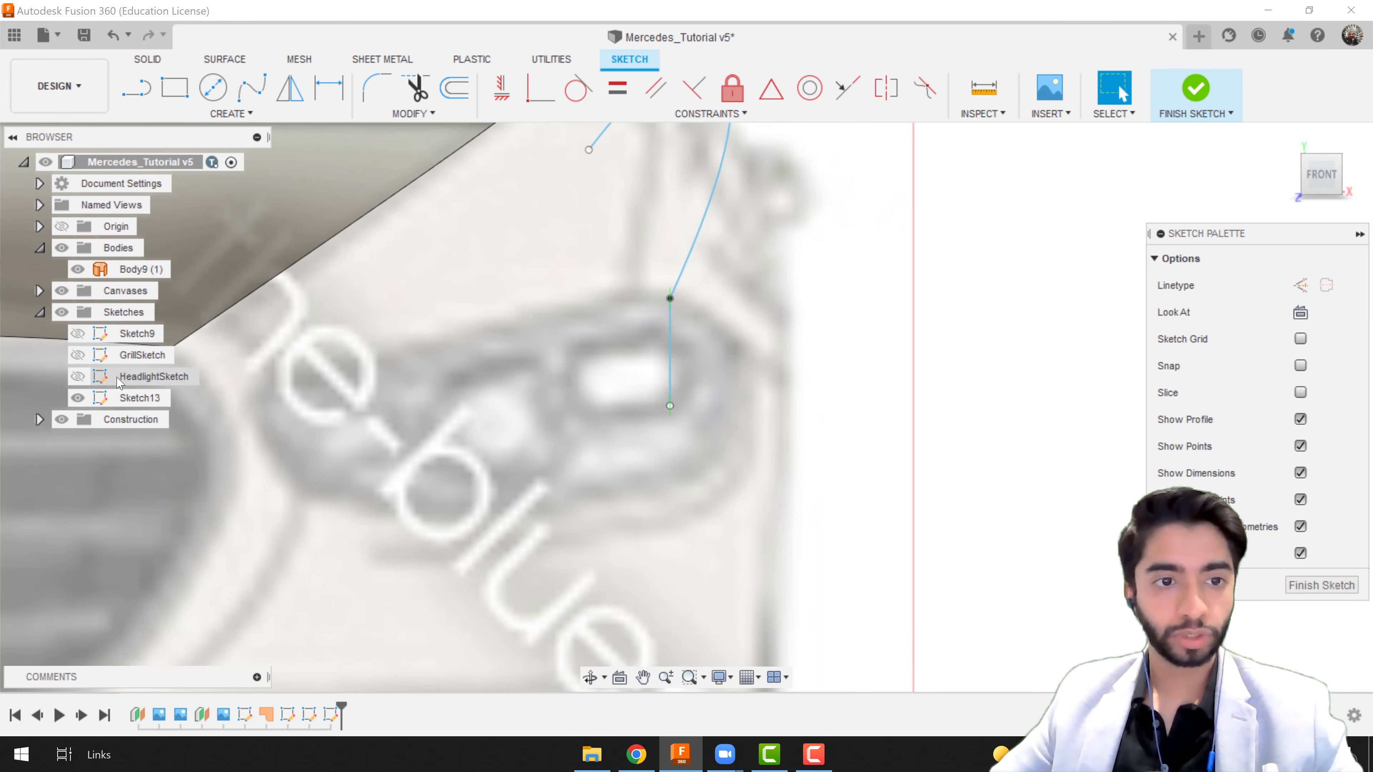
{"action": "left_click", "coordinate": [670, 406]}
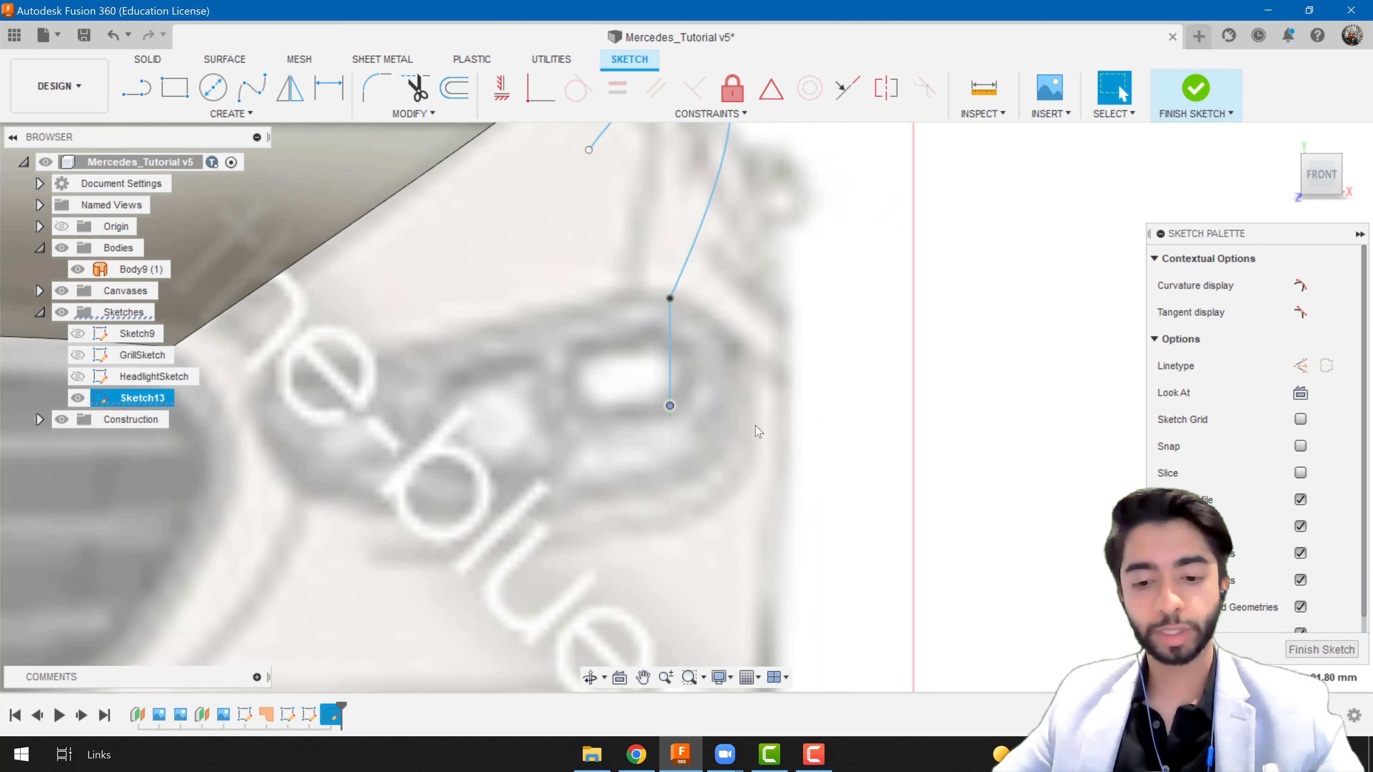
{"action": "key", "text": "m"}
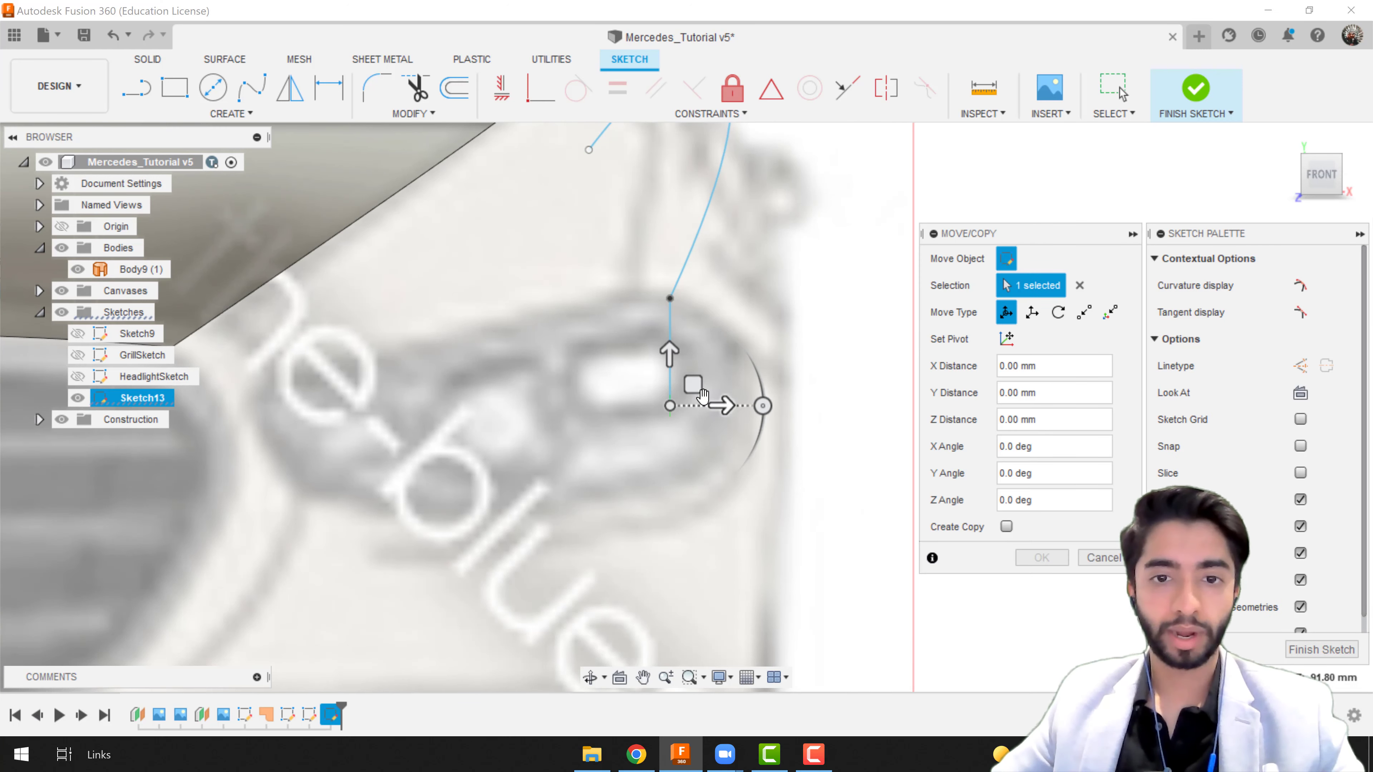
{"action": "left_click_drag", "start_coordinate": [688, 389], "coordinate": [252, 396]}
{"action": "key", "text": "Return"}
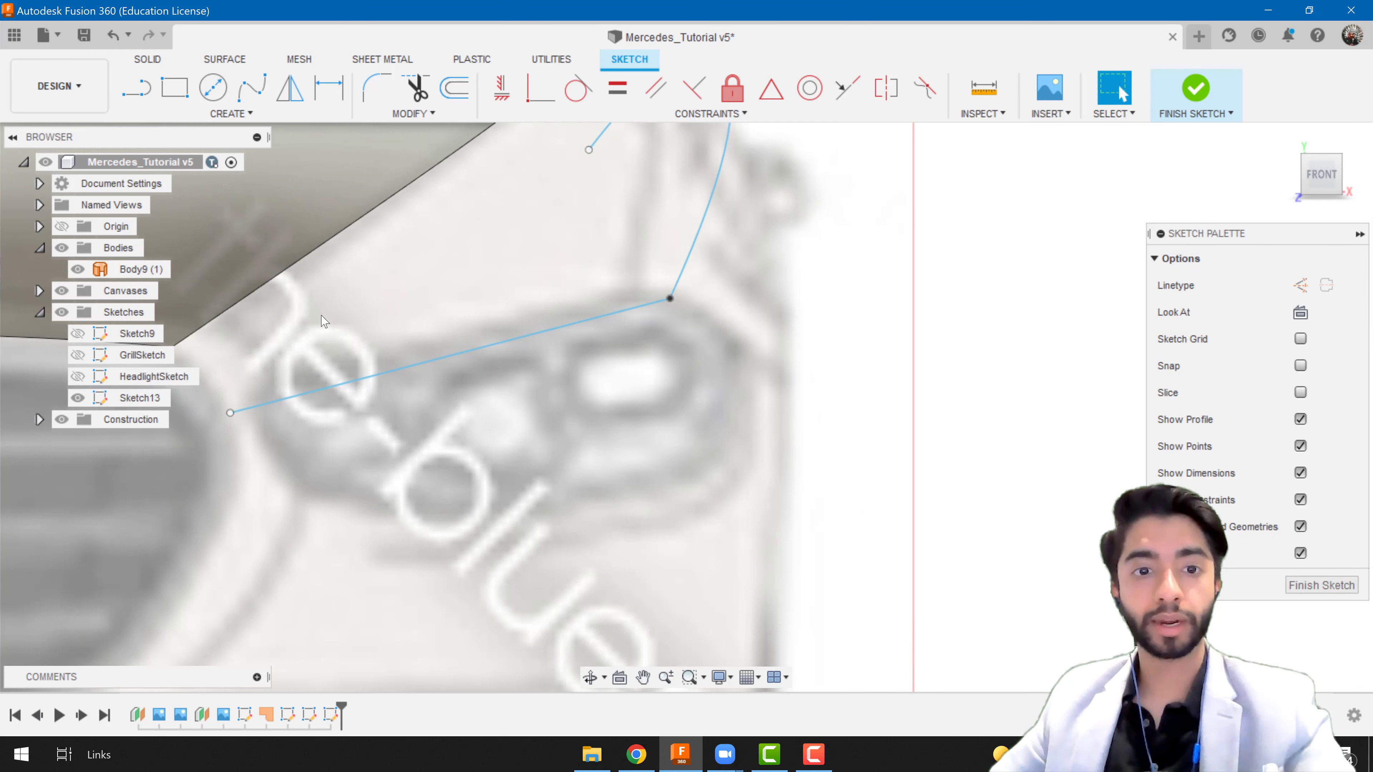
- Check the new headlight spline against HeadlightSketch in the front view and make GrillSketch visible
{"action": "left_click", "coordinate": [368, 383]}
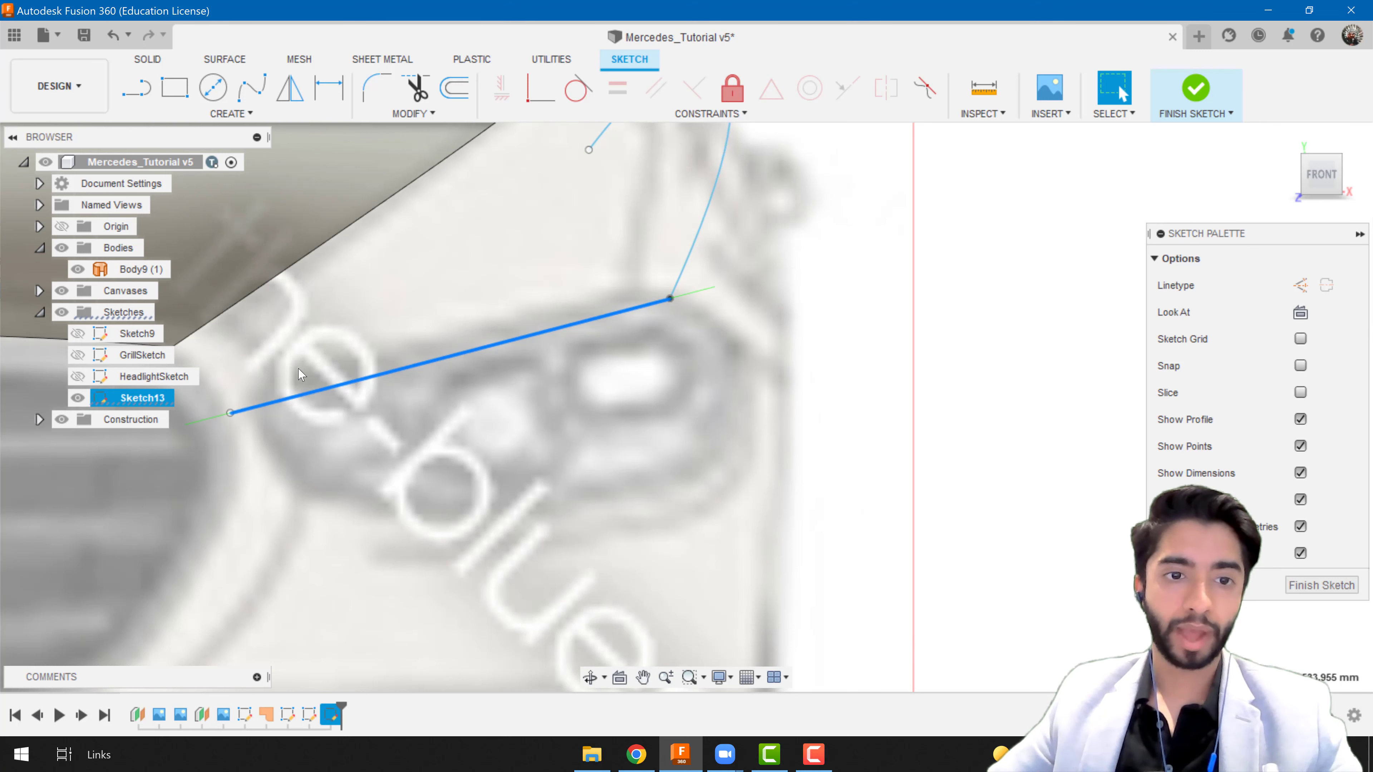
{"action": "left_click", "coordinate": [78, 377]}
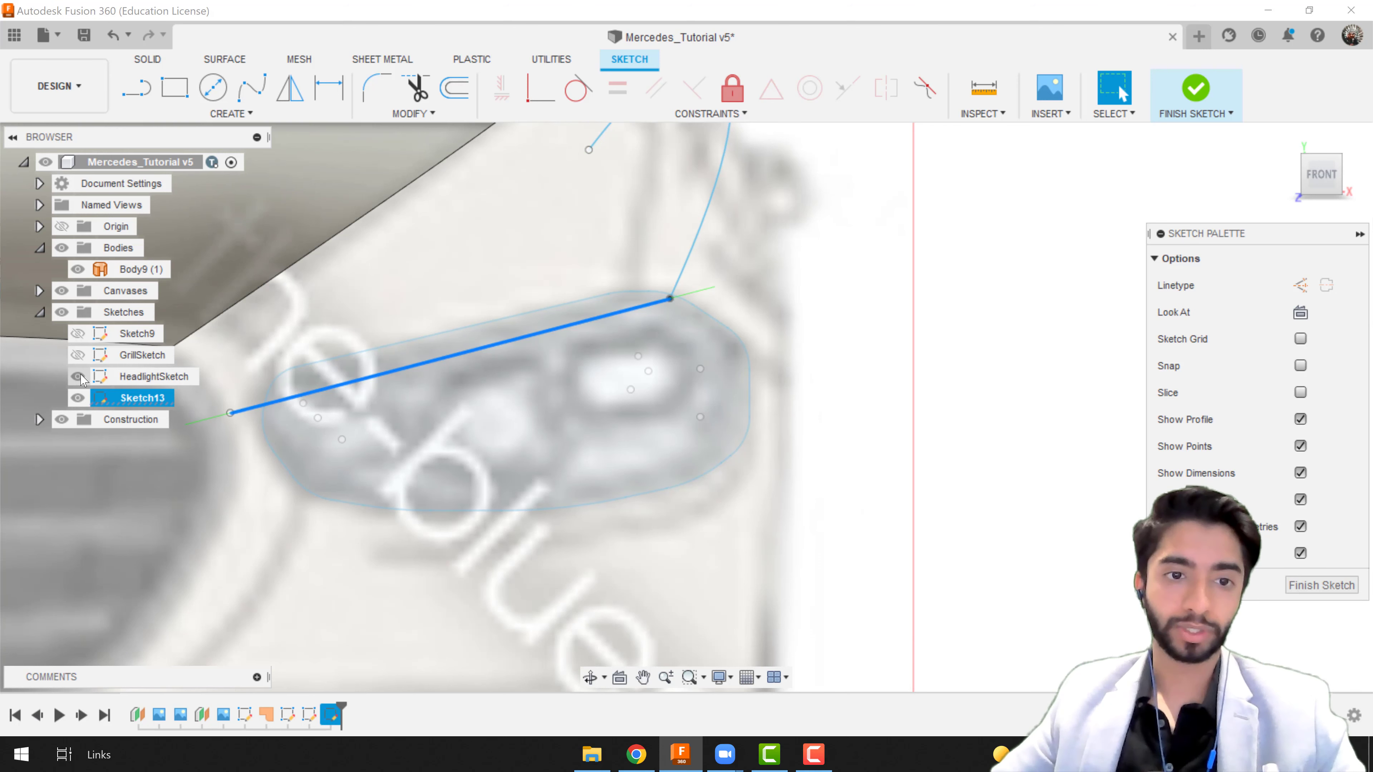
{"action": "left_click", "coordinate": [80, 377]}
{"action": "left_click", "coordinate": [399, 322]}
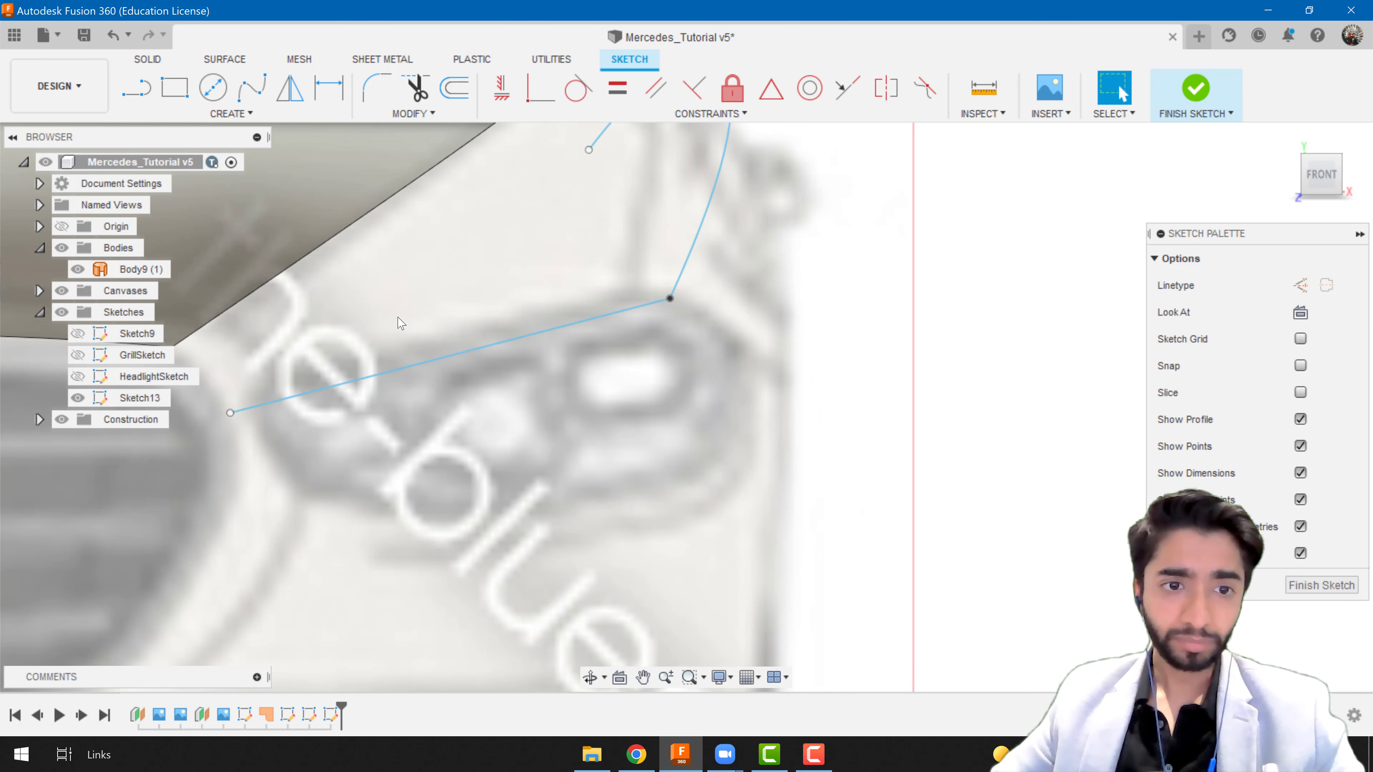
{"action": "scroll", "coordinate": [357, 369], "scroll_direction": "up", "scroll_amount": 2}
{"action": "scroll", "coordinate": [354, 365], "scroll_direction": "down", "scroll_amount": 2}
{"action": "middle_click_drag", "start_coordinate": [173, 400], "coordinate": [306, 379]}
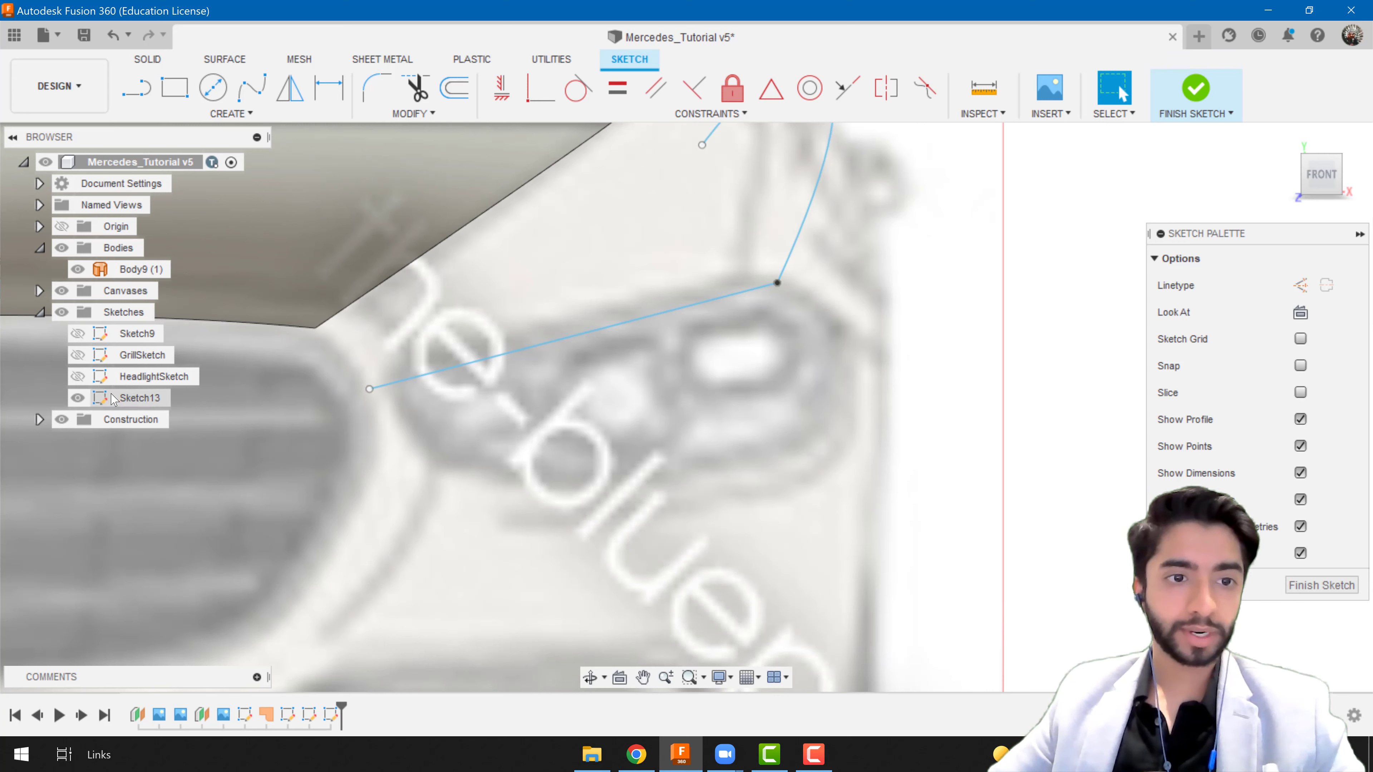
{"action": "left_click", "coordinate": [78, 355]}
{"action": "scroll", "coordinate": [404, 475], "scroll_direction": "up", "scroll_amount": 2}
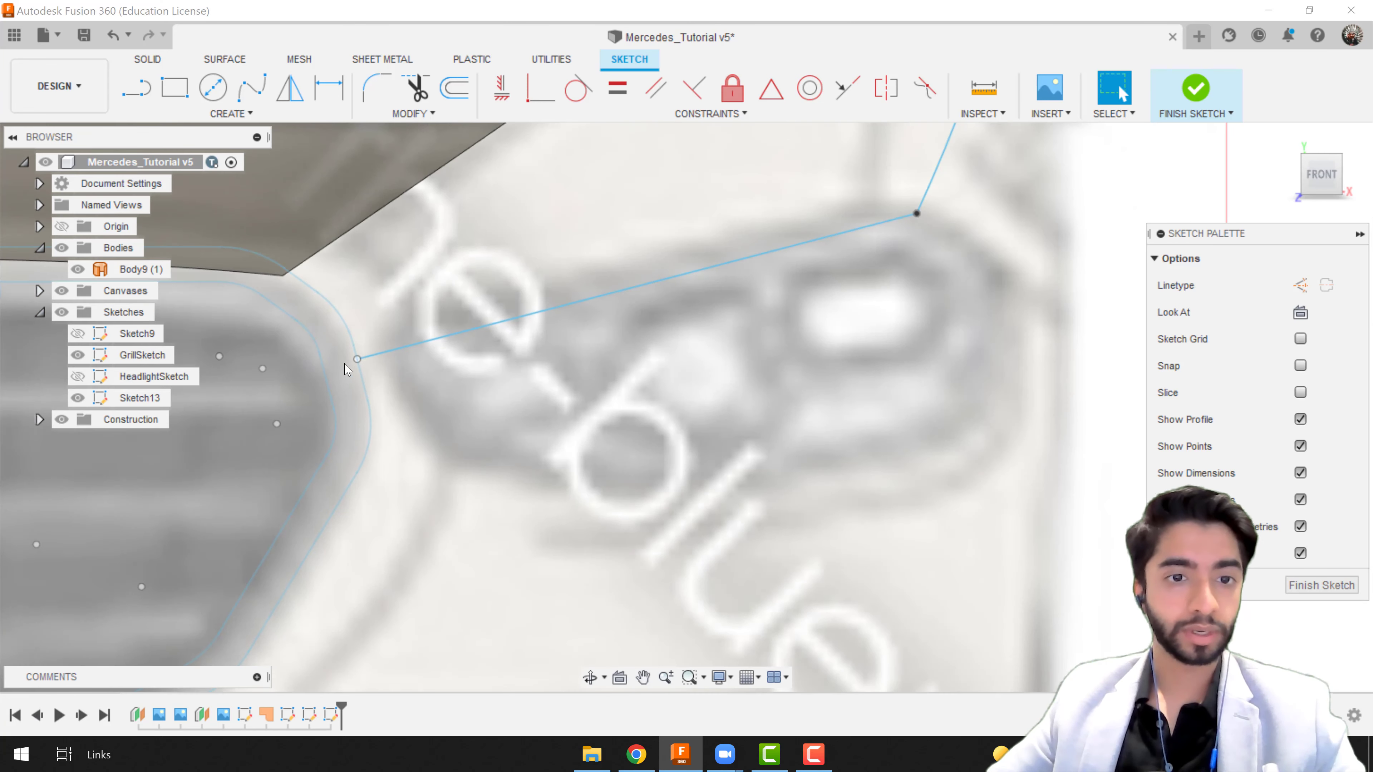
- Move the headlight spline's grille-side end point about 10 mm toward the car's centre and 4 mm down near the grille outline
{"action": "left_click", "coordinate": [358, 363]}
{"action": "scroll", "coordinate": [384, 384], "scroll_direction": "up", "scroll_amount": 1}
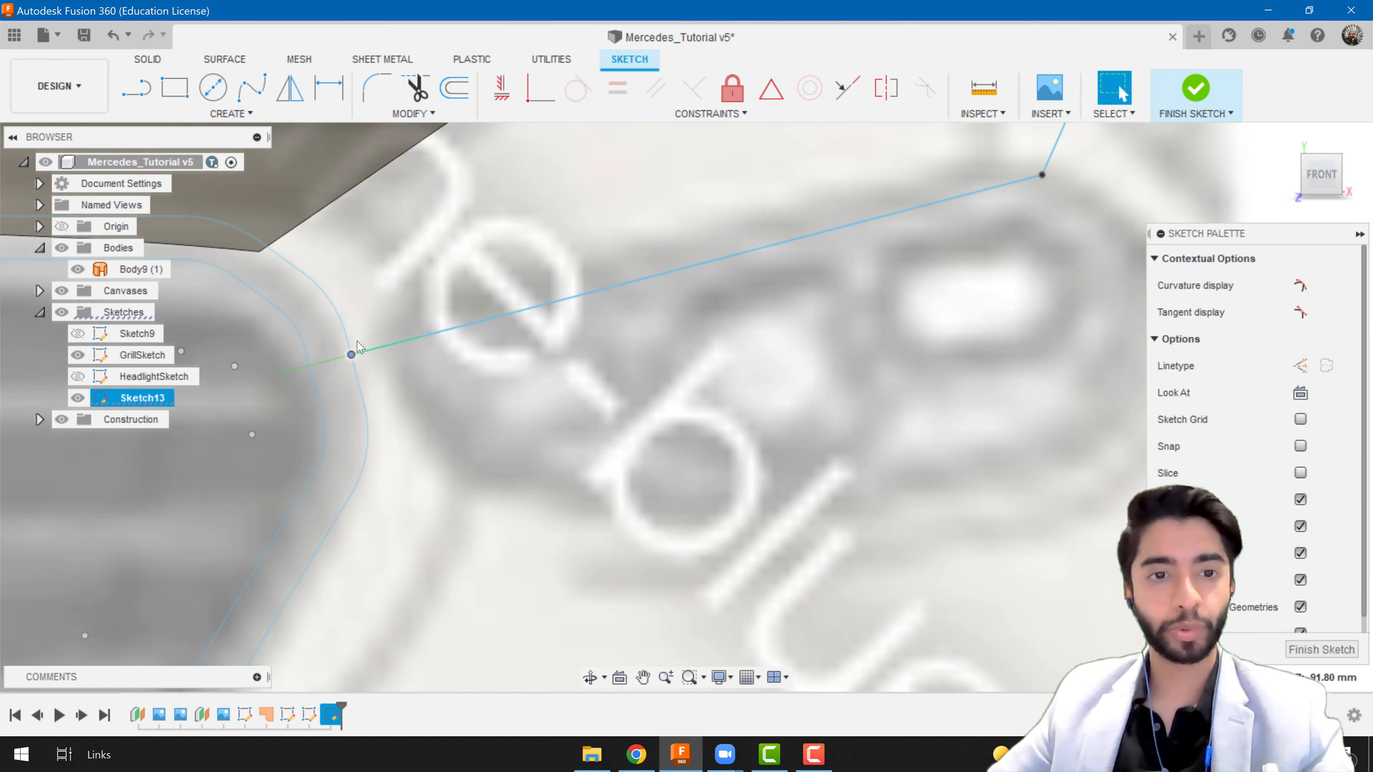
{"action": "key", "text": "m"}
{"action": "mouse_move", "coordinate": [351, 355]}
{"action": "left_mouse_down"}
{"action": "mouse_move", "coordinate": [362, 331]}
{"action": "mouse_move", "coordinate": [351, 346]}
{"action": "left_mouse_up"}
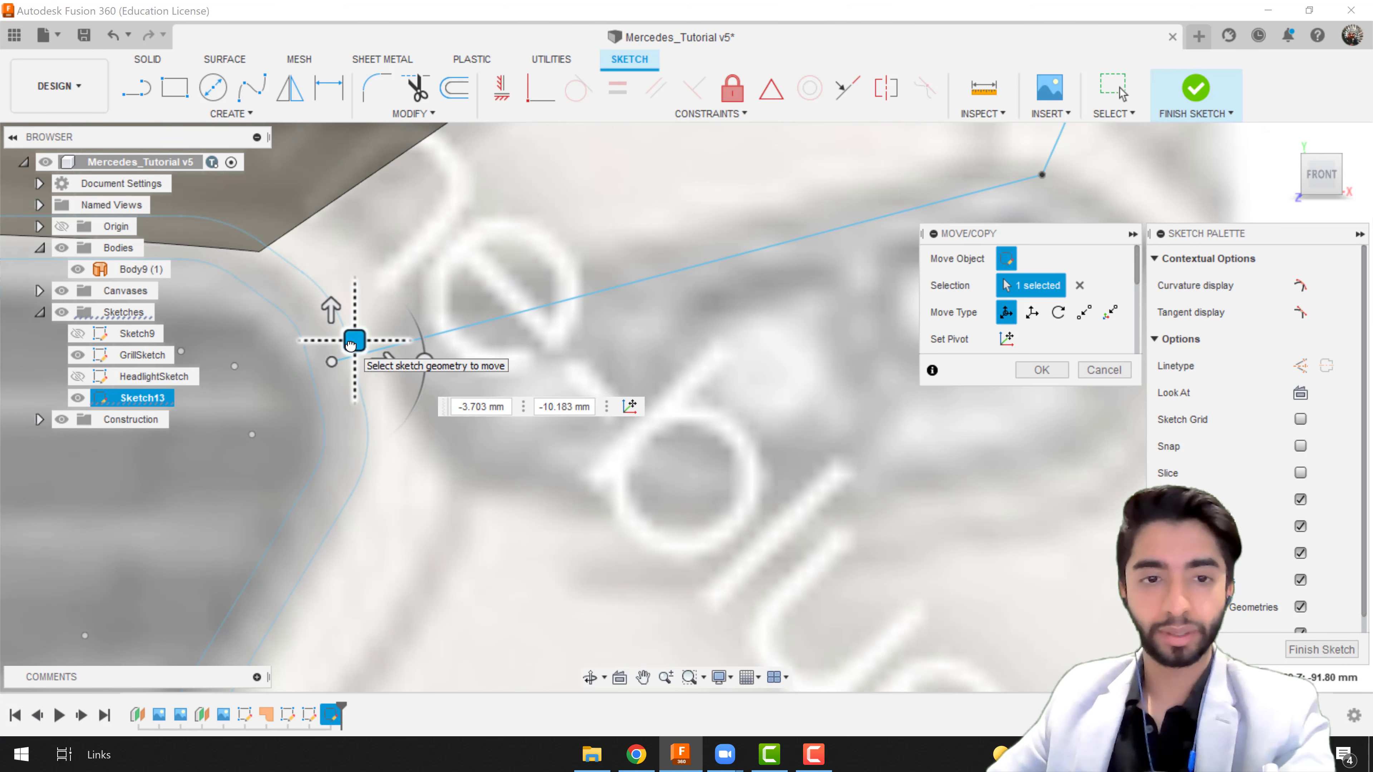
{"action": "key", "text": "Return"}
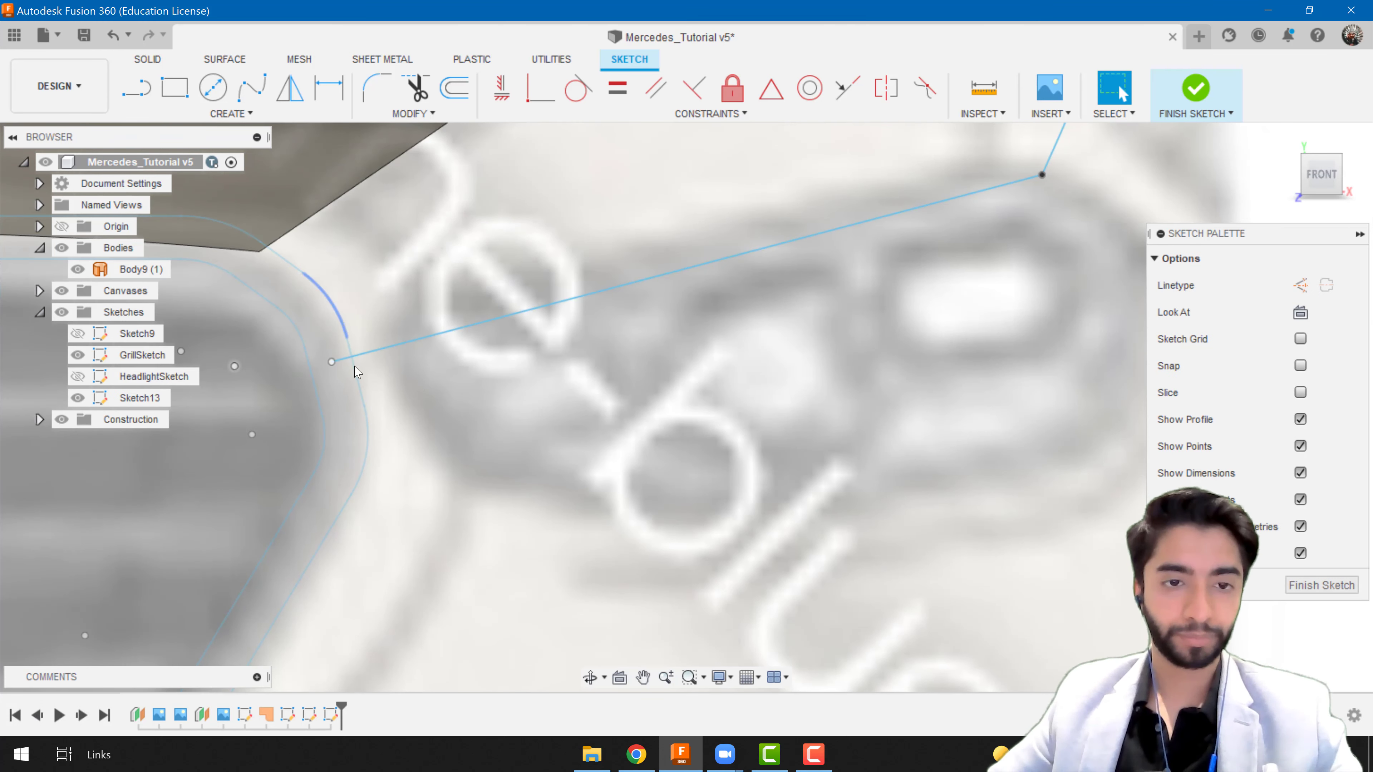
- In the side view, draw a two-point fit point spline from the headlight spline's grille-side end to the hood's lower front corner
{"action": "scroll", "coordinate": [346, 376], "scroll_direction": "down", "scroll_amount": 3}
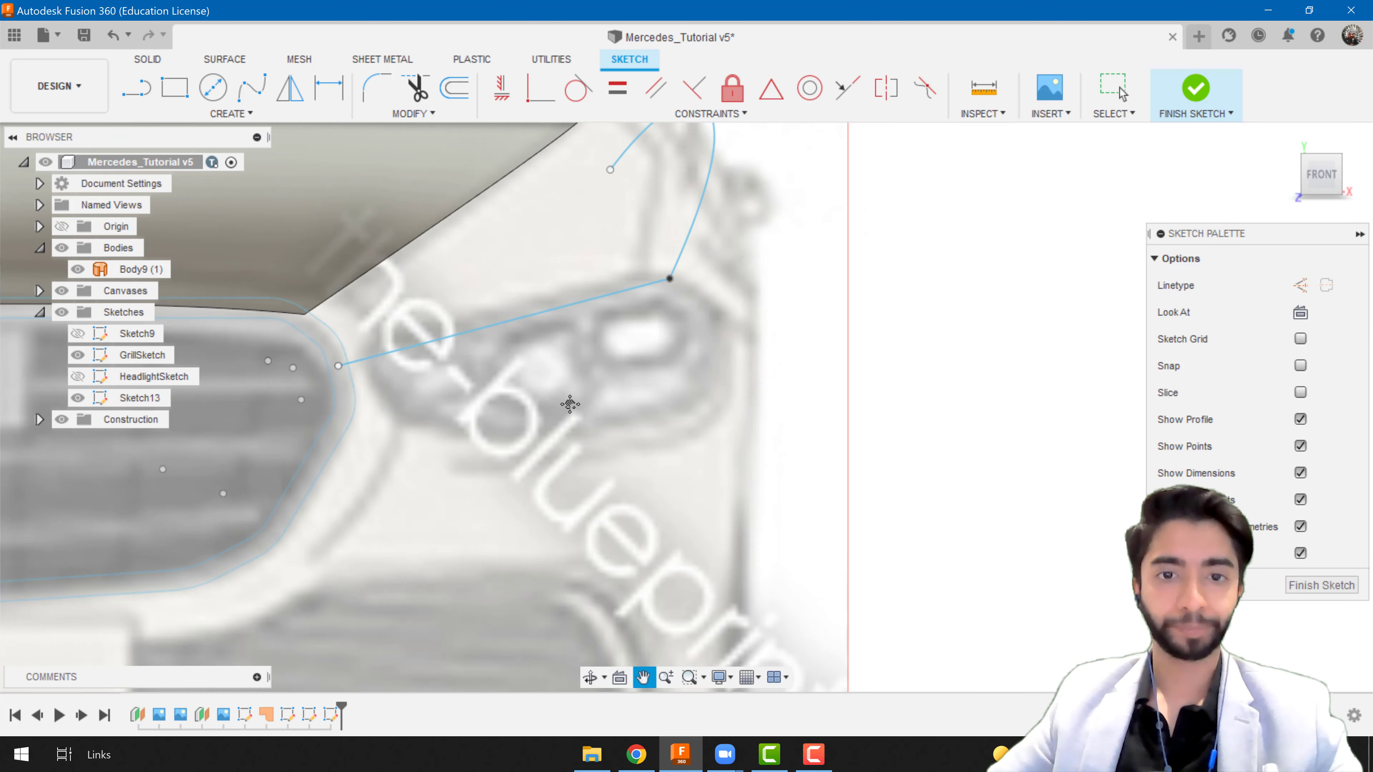
{"action": "left_click", "coordinate": [265, 102]}
{"action": "scroll", "coordinate": [570, 471], "scroll_direction": "down", "scroll_amount": 3}
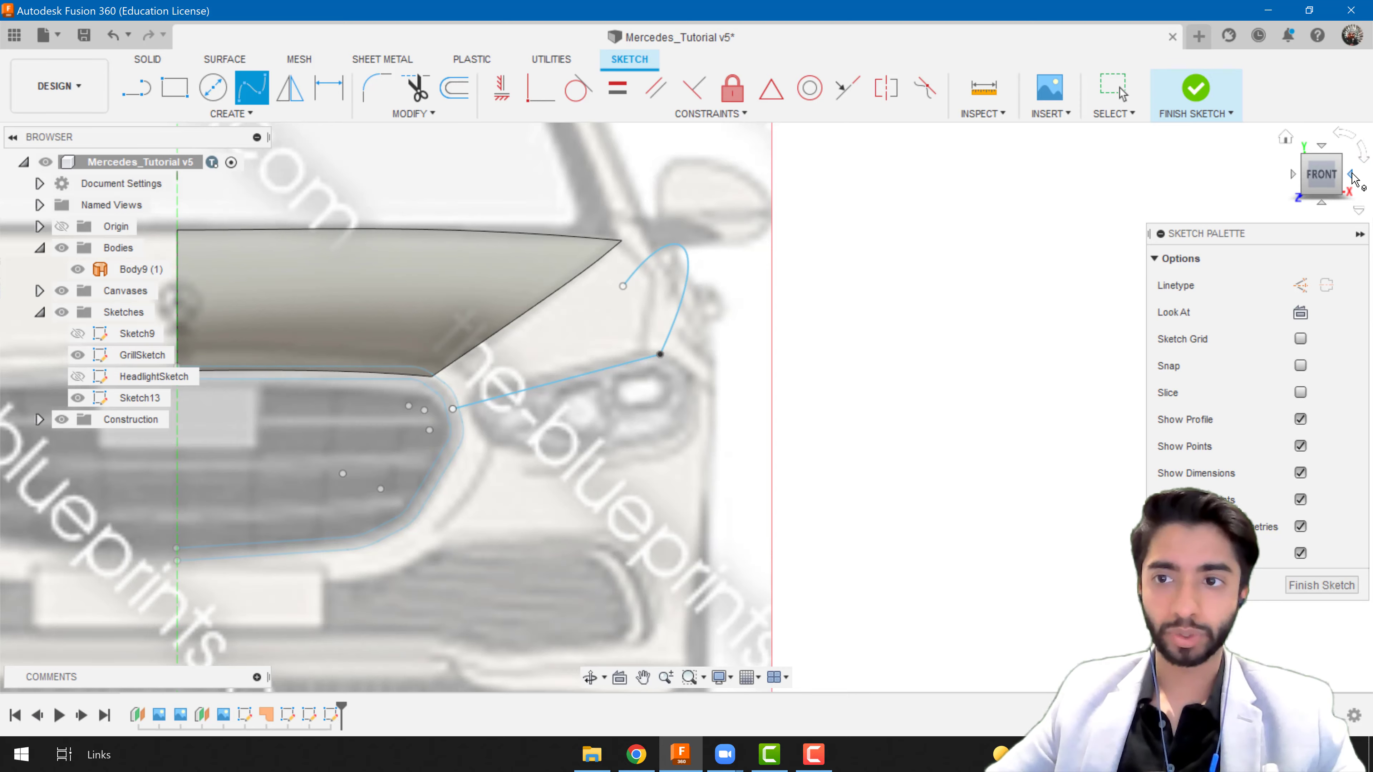
{"action": "left_click", "coordinate": [1352, 175]}
{"action": "scroll", "coordinate": [476, 437], "scroll_direction": "up", "scroll_amount": 5}
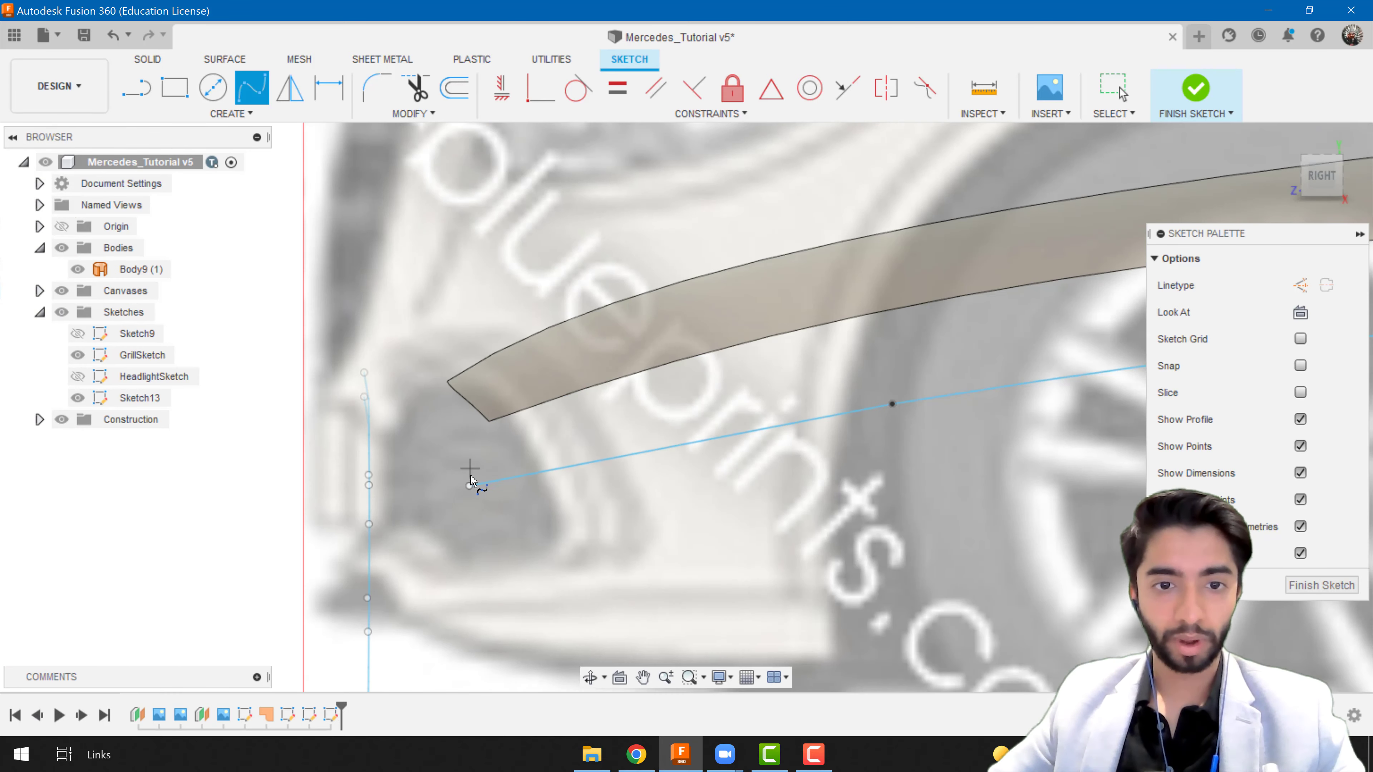
{"action": "left_click", "coordinate": [470, 485]}
{"action": "left_click", "coordinate": [489, 420]}
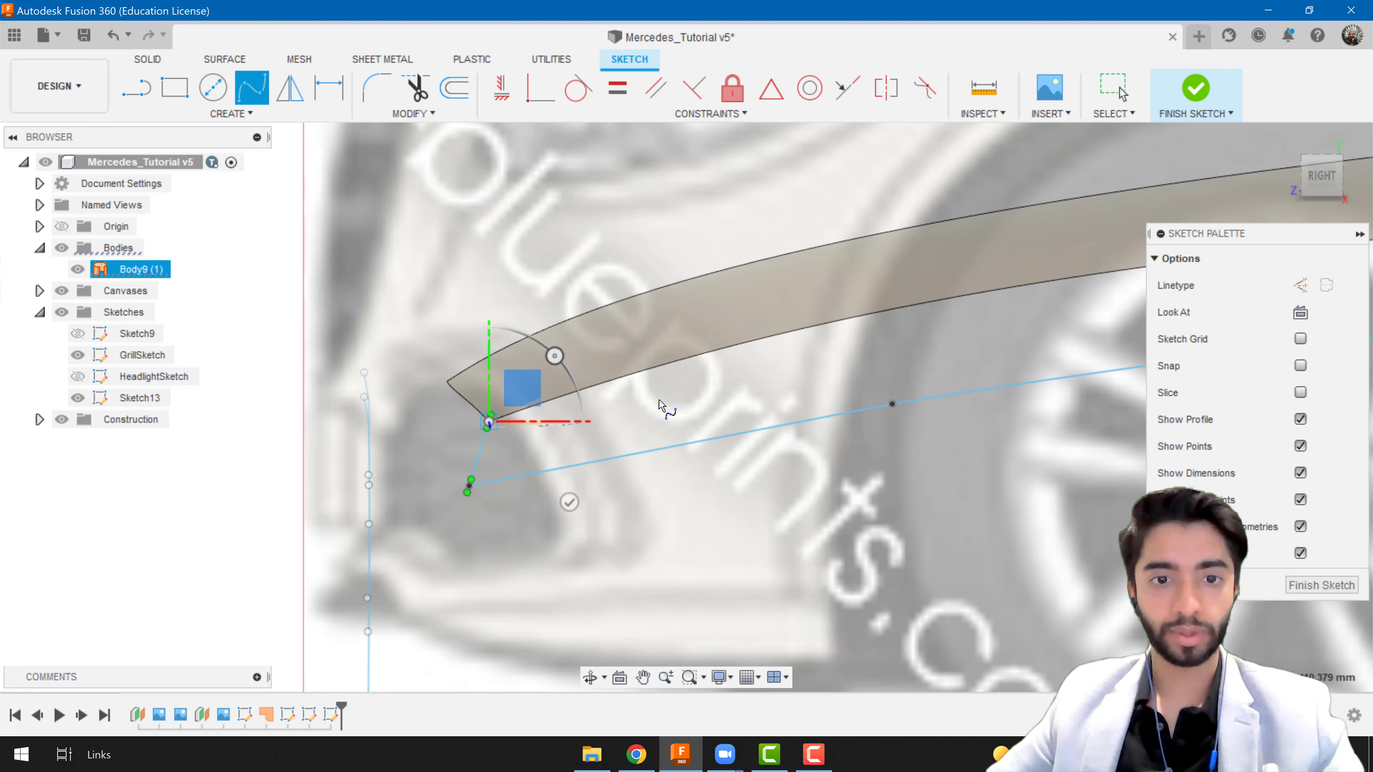
{"action": "key", "text": "Escape"}
- In the front view, examine the short connecting spline and its tangent handle at the hood corner against the grille outline
{"action": "scroll", "coordinate": [676, 438], "scroll_direction": "down", "scroll_amount": 5}
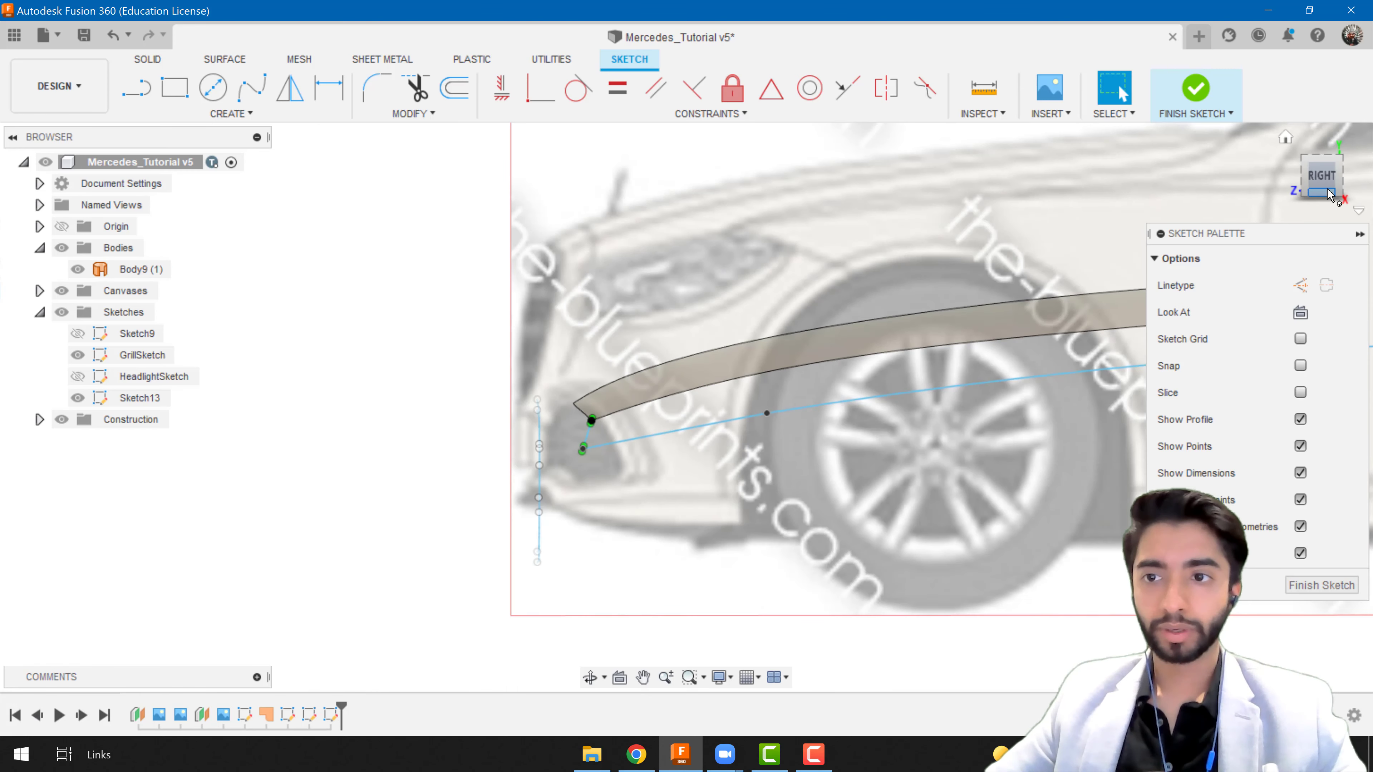
{"action": "left_click", "coordinate": [1320, 177]}
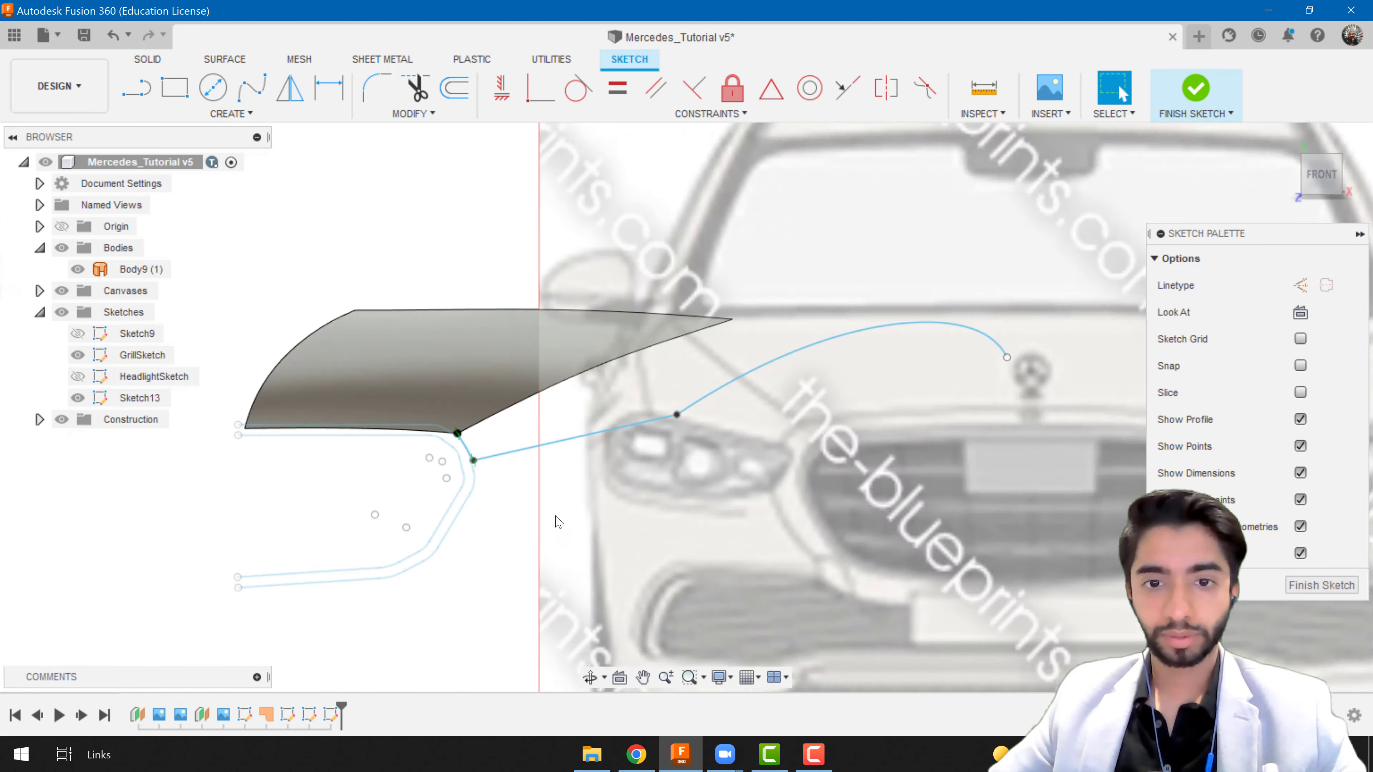
{"action": "scroll", "coordinate": [506, 462], "scroll_direction": "up", "scroll_amount": 6}
{"action": "scroll", "coordinate": [445, 370], "scroll_direction": "down", "scroll_amount": 5}
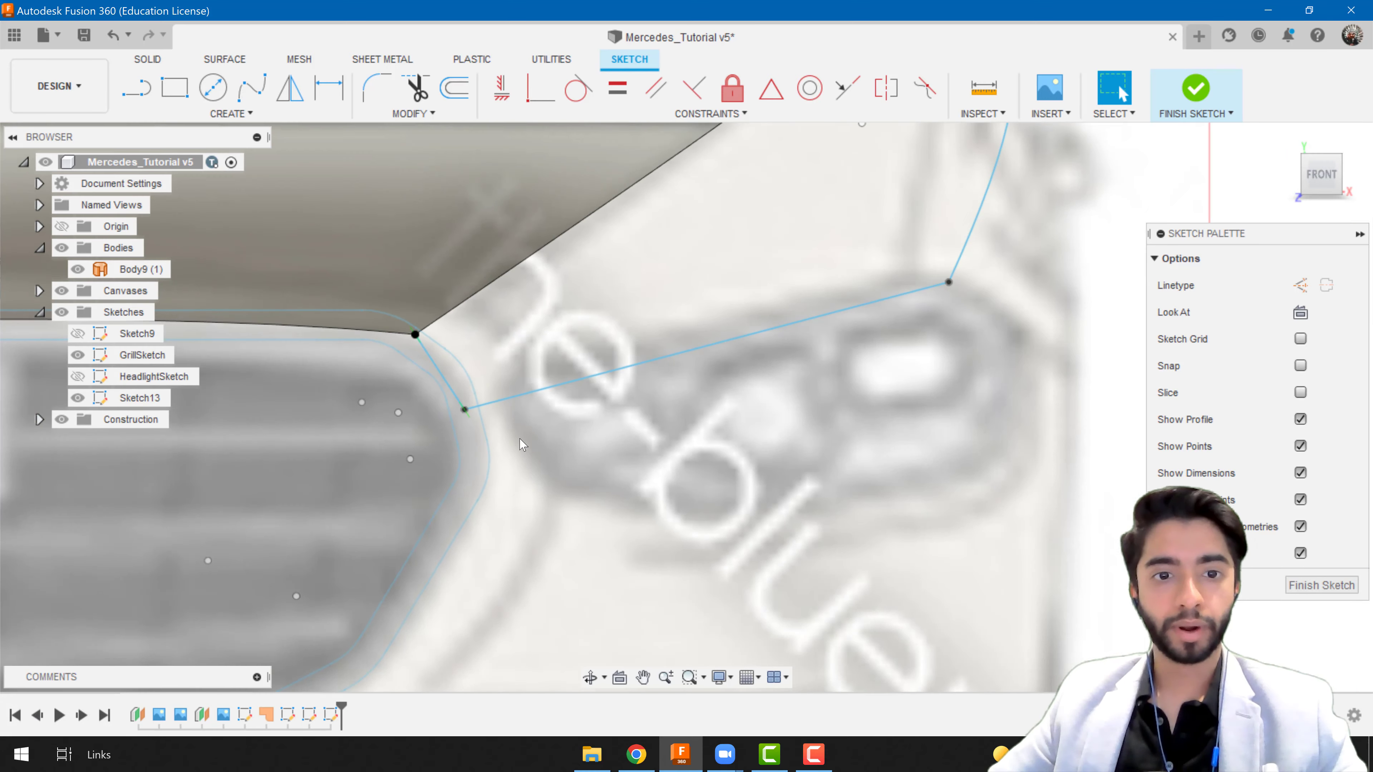
{"action": "scroll", "coordinate": [445, 369], "scroll_direction": "up", "scroll_amount": 4}
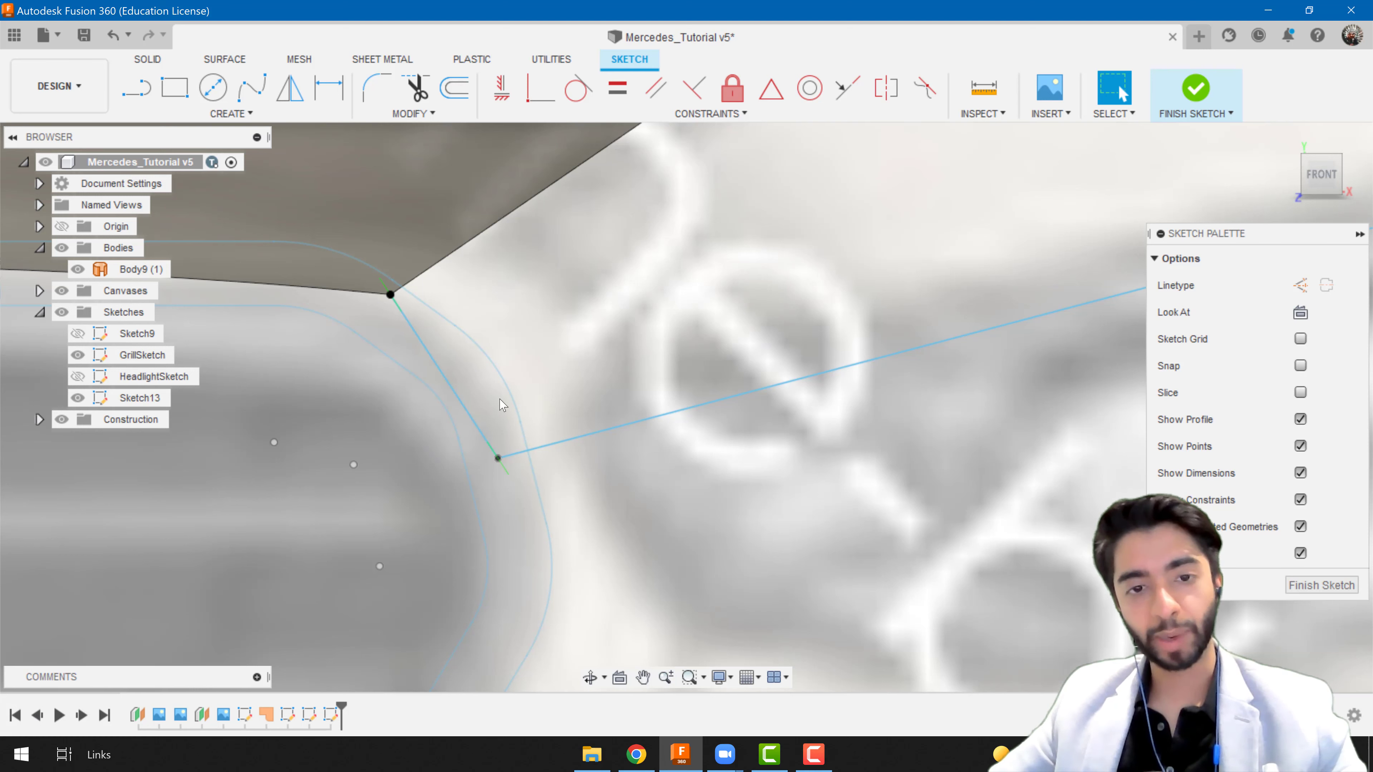
{"action": "scroll", "coordinate": [398, 313], "scroll_direction": "up", "scroll_amount": 2}
{"action": "left_click", "coordinate": [400, 310]}
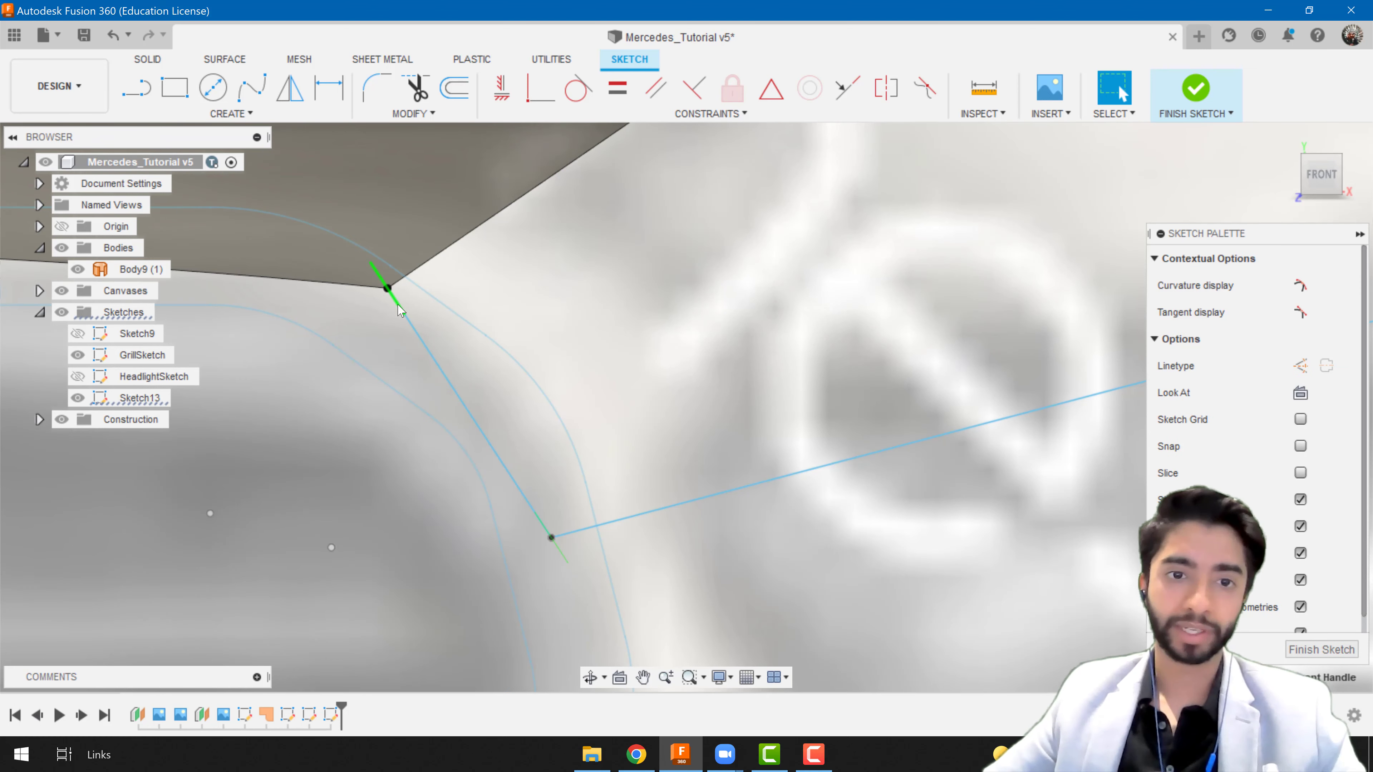
{"action": "right_click", "coordinate": [400, 310]}
{"action": "left_click", "coordinate": [564, 289]}
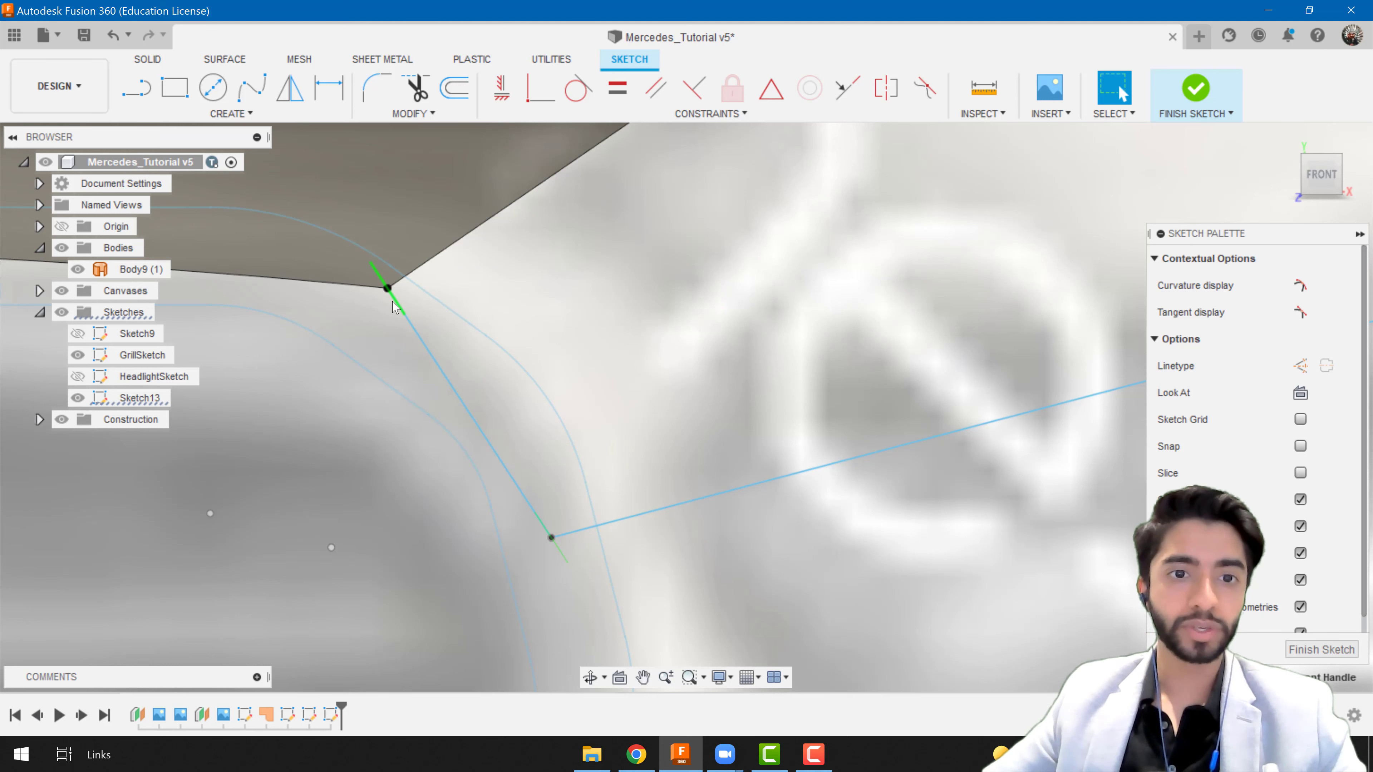
{"action": "key", "text": "Escape"}
- Activate the connecting spline's tangent handle at the hood corner and move its lower point outward and up to bow the curve along the grille outline
{"action": "scroll", "coordinate": [384, 283], "scroll_direction": "up", "scroll_amount": 2}
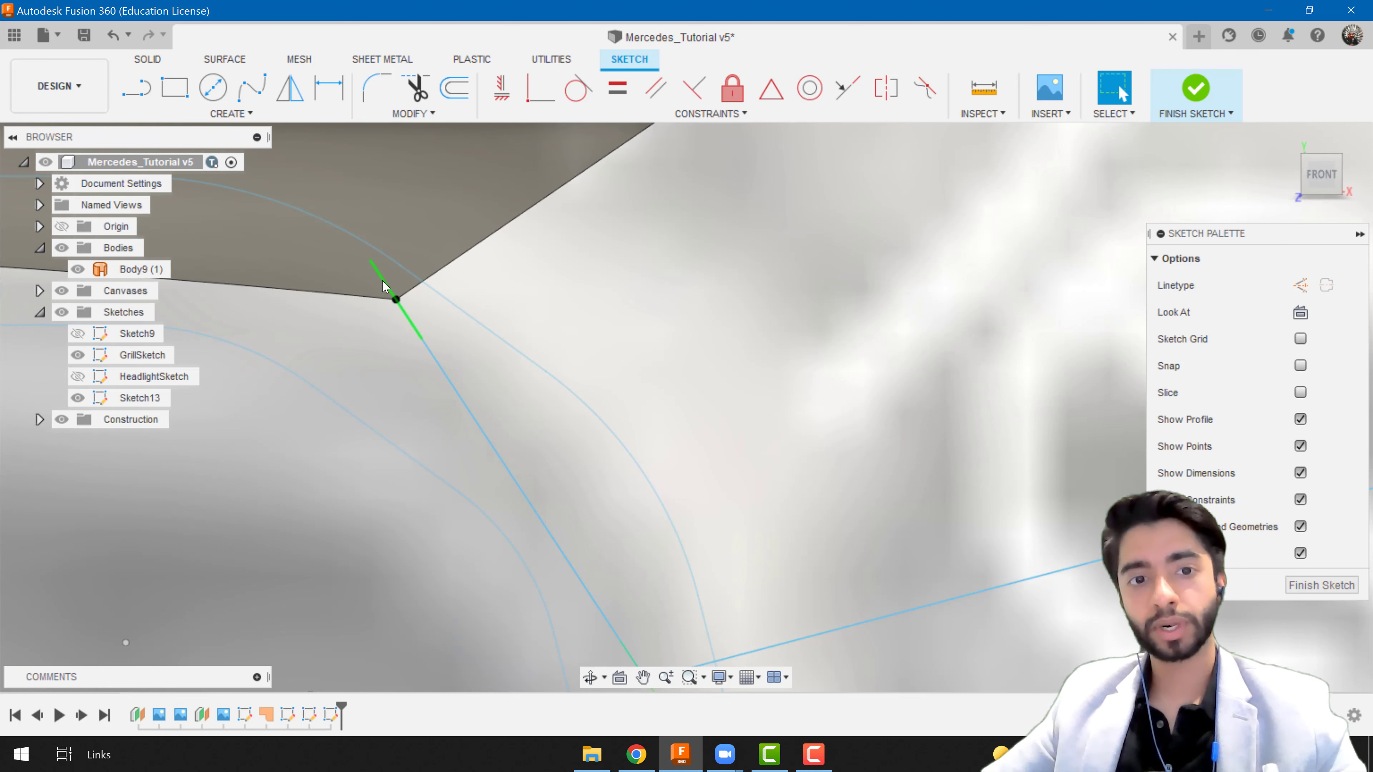
{"action": "left_click", "coordinate": [383, 286]}
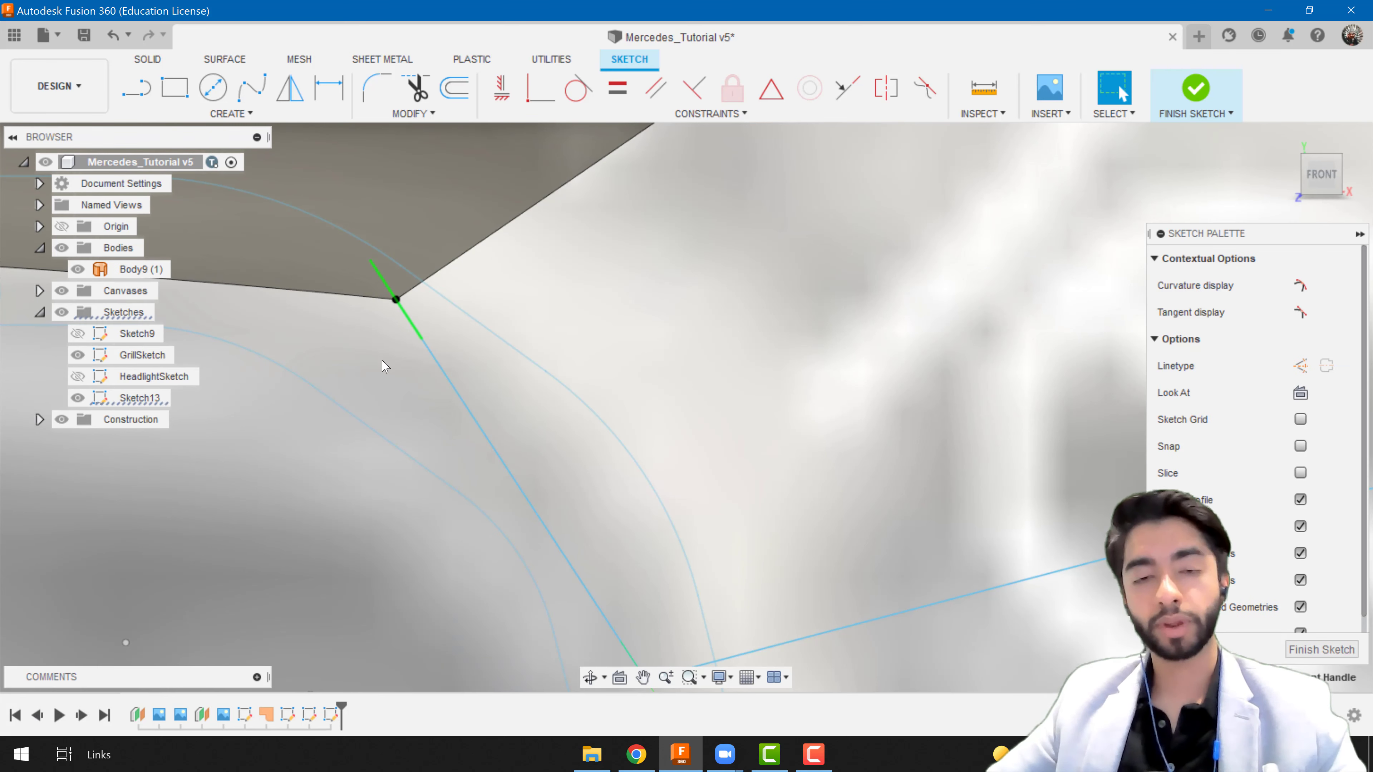
{"action": "right_click", "coordinate": [384, 287]}
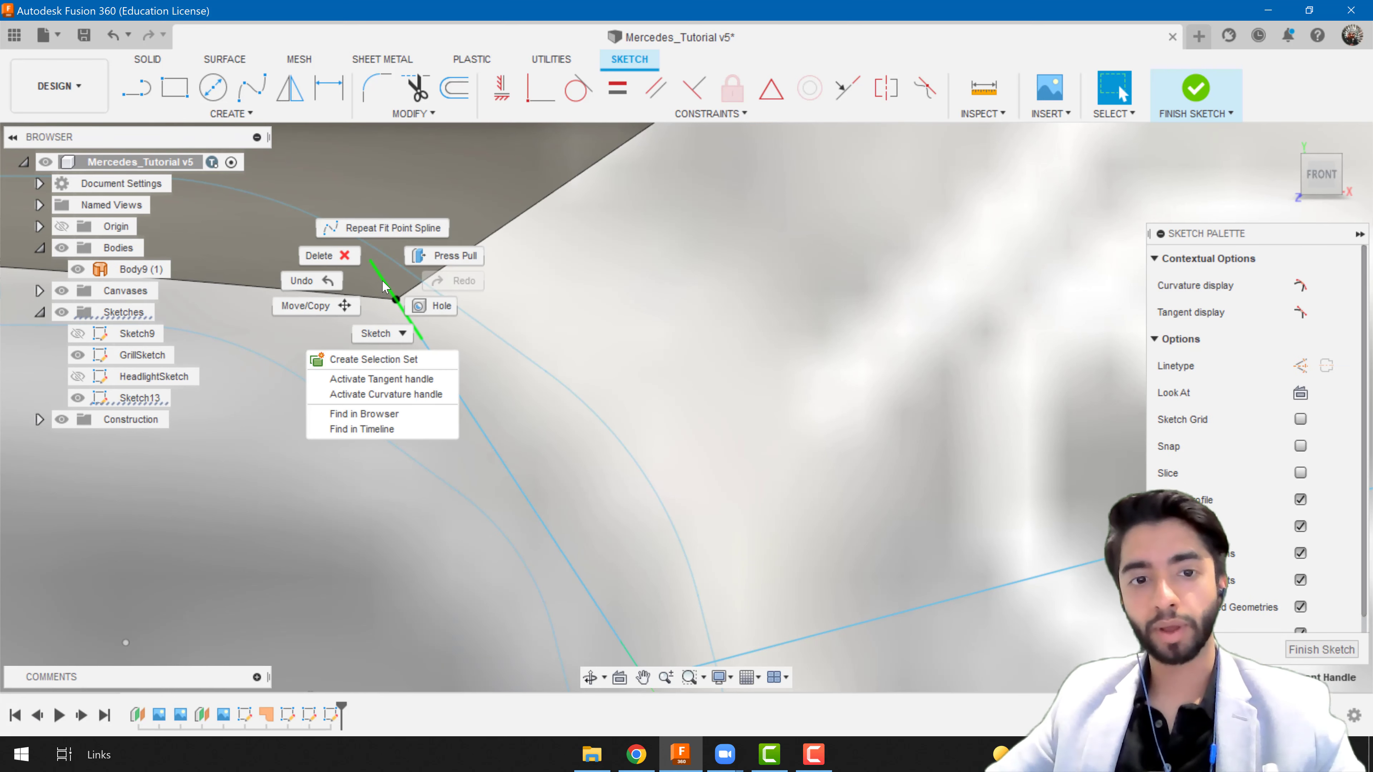
{"action": "left_click", "coordinate": [401, 380]}
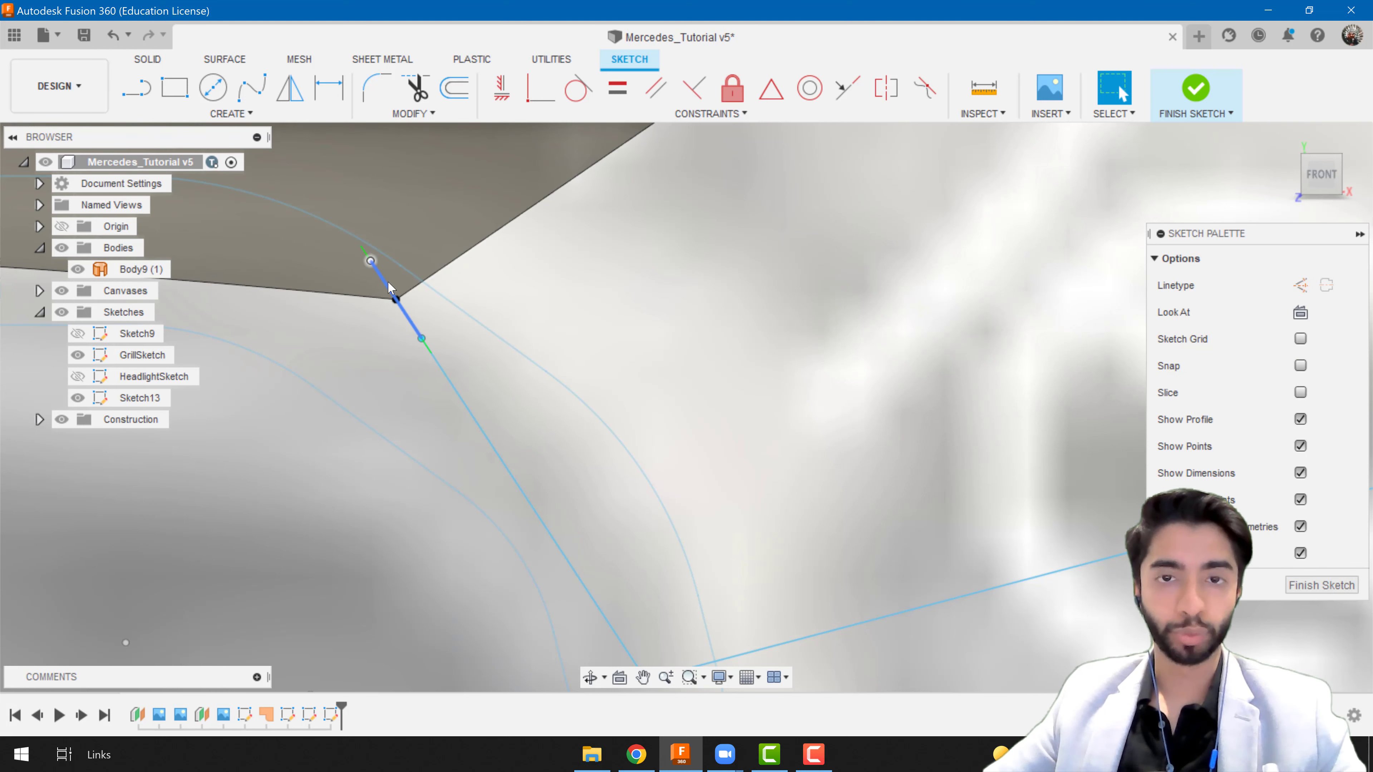
{"action": "left_click_drag", "start_coordinate": [425, 341], "coordinate": [470, 386]}
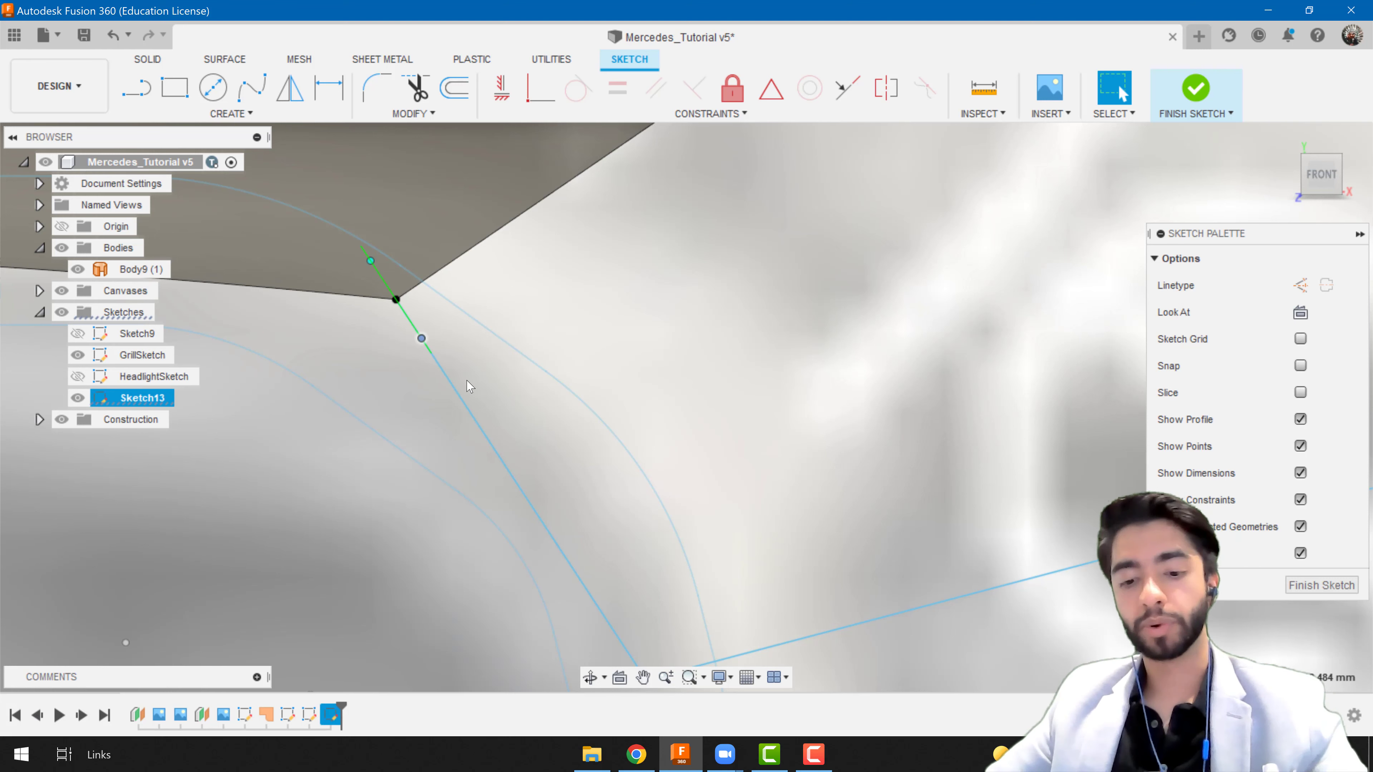
{"action": "key", "text": "m"}
{"action": "left_click_drag", "start_coordinate": [443, 312], "coordinate": [446, 291]}
{"action": "key", "text": "Return"}
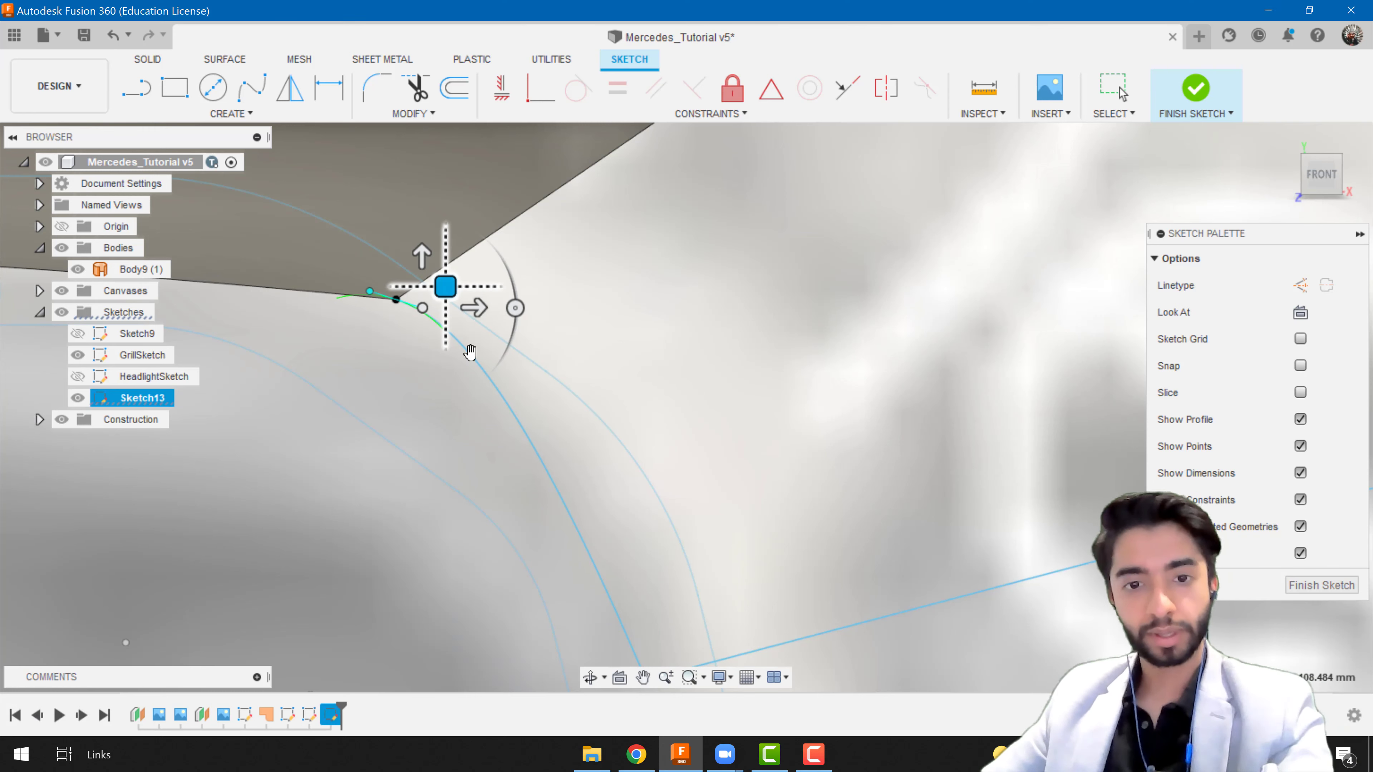
- Activate the connecting spline's tangent handle at the headlight spline end and move its upper point about 1.9 mm outward and 0.1 mm down
{"action": "middle_click_drag", "start_coordinate": [614, 617], "coordinate": [551, 470]}
{"action": "left_click", "coordinate": [568, 493]}
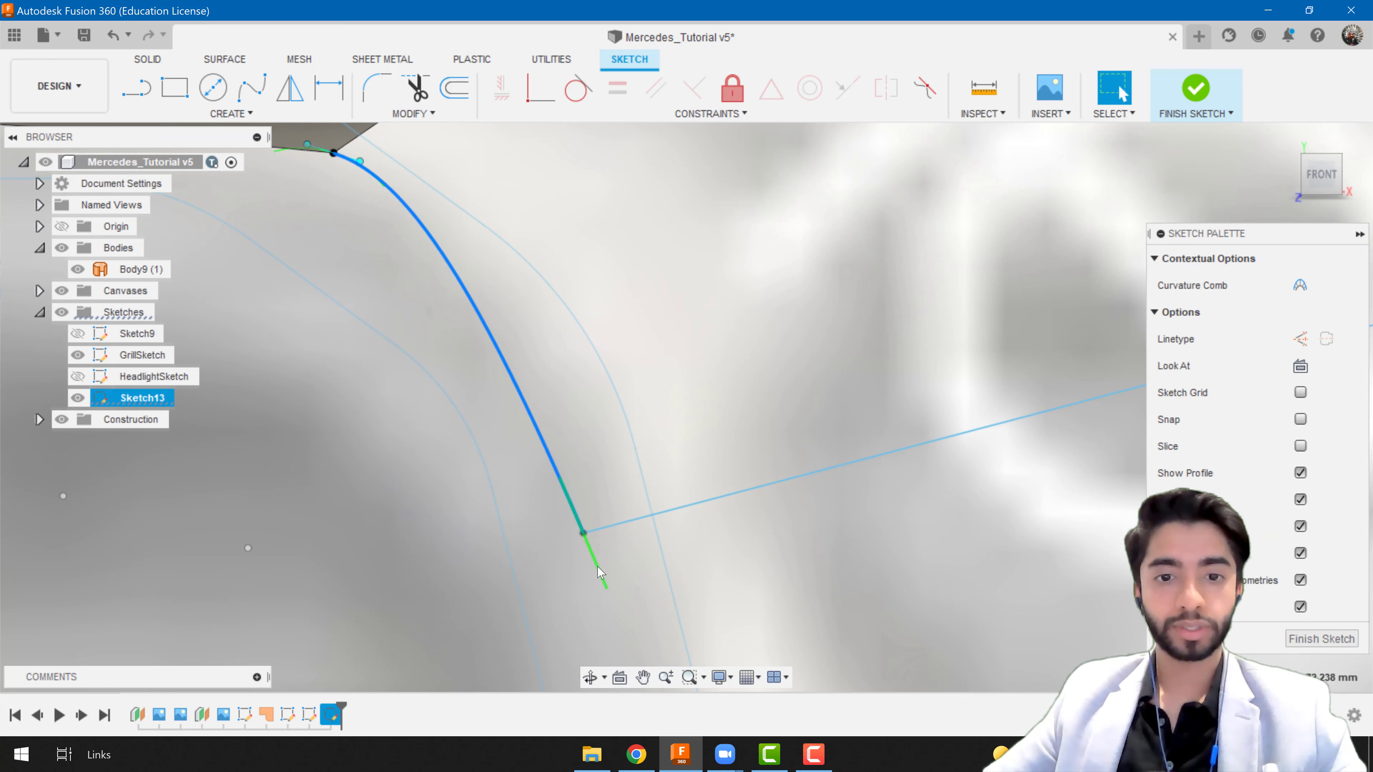
{"action": "left_click", "coordinate": [609, 586]}
{"action": "right_click", "coordinate": [597, 575]}
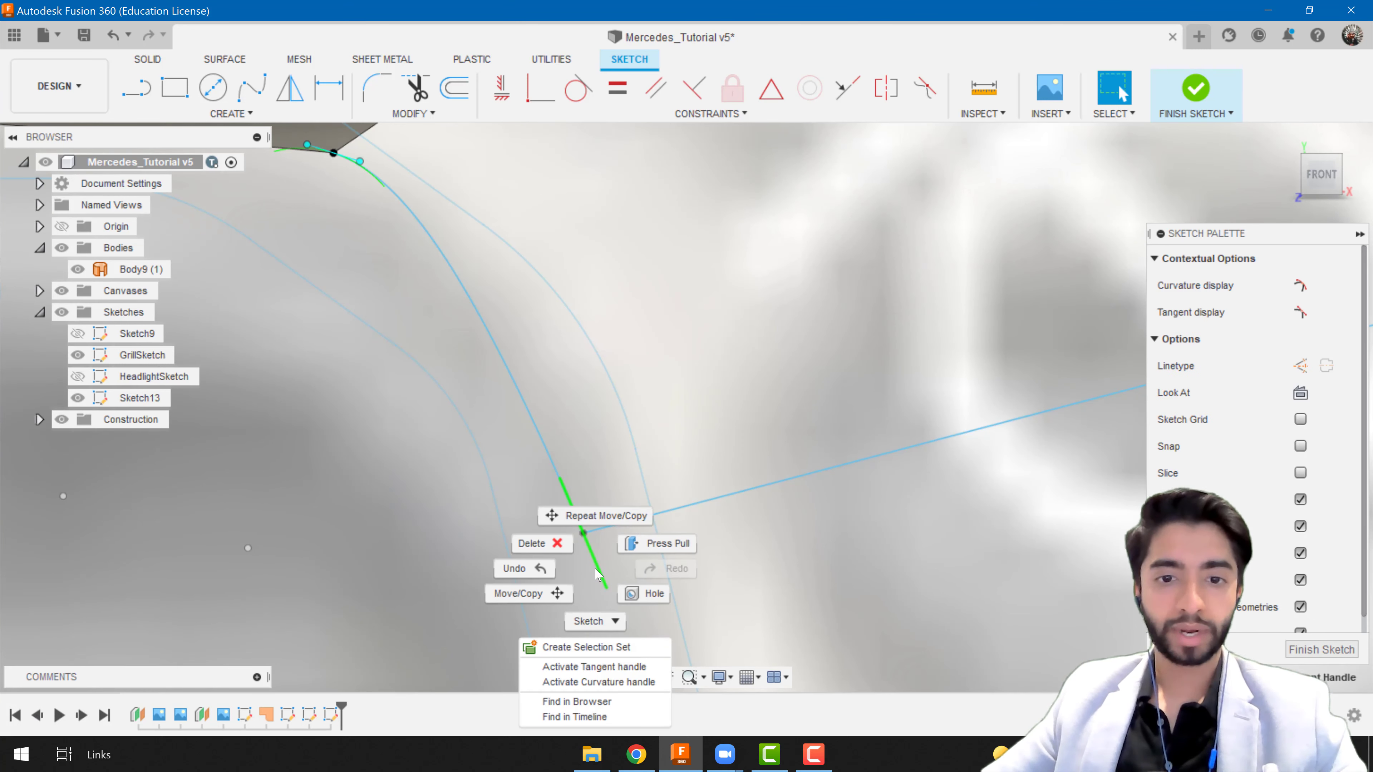
{"action": "left_click", "coordinate": [627, 672]}
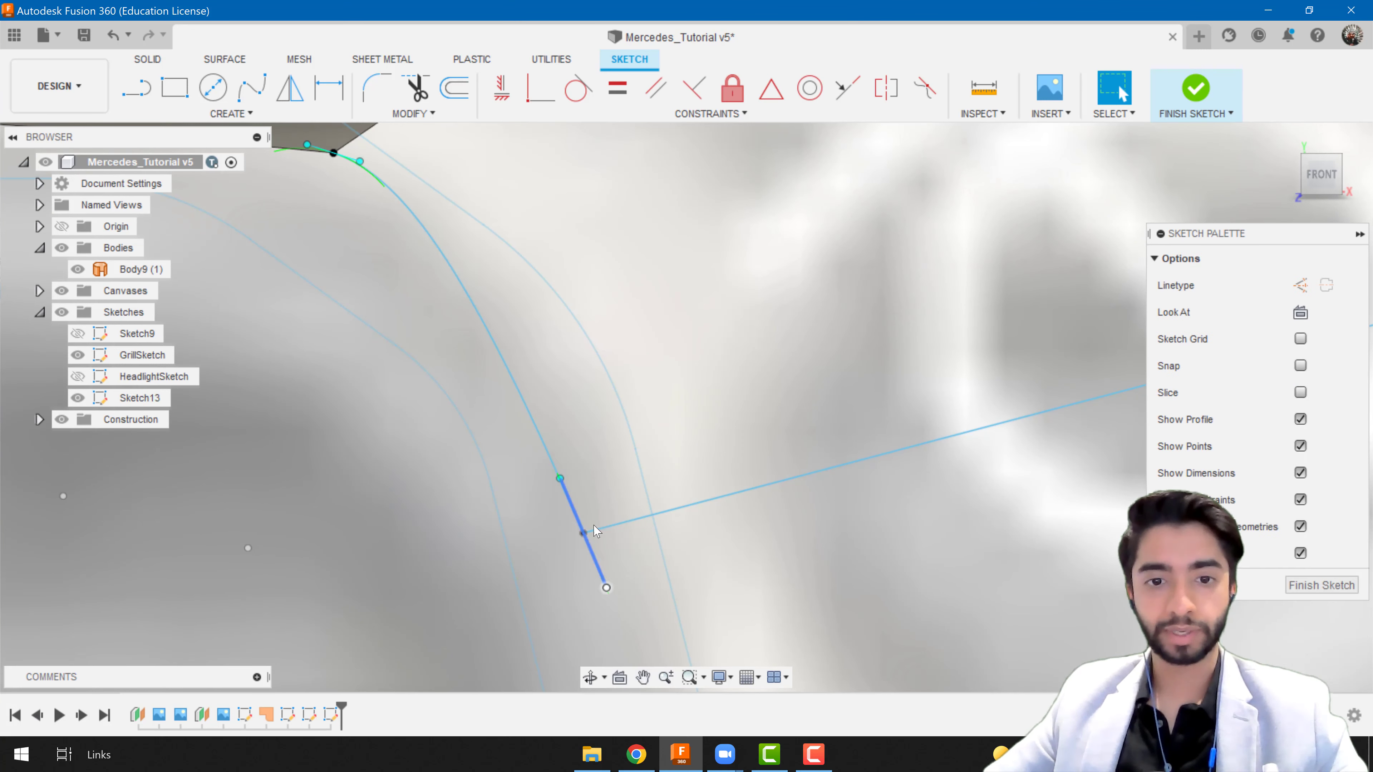
{"action": "left_click", "coordinate": [562, 477]}
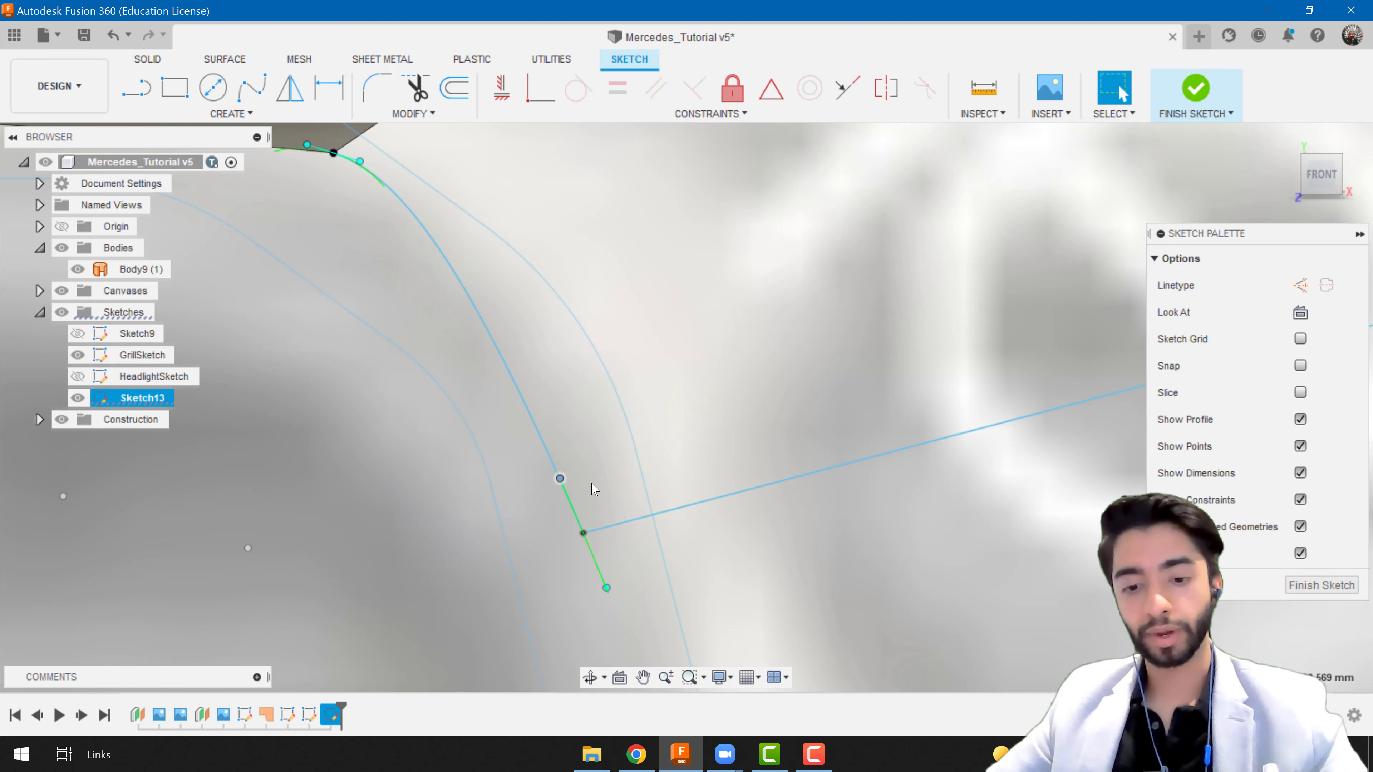
{"action": "key", "text": "m"}
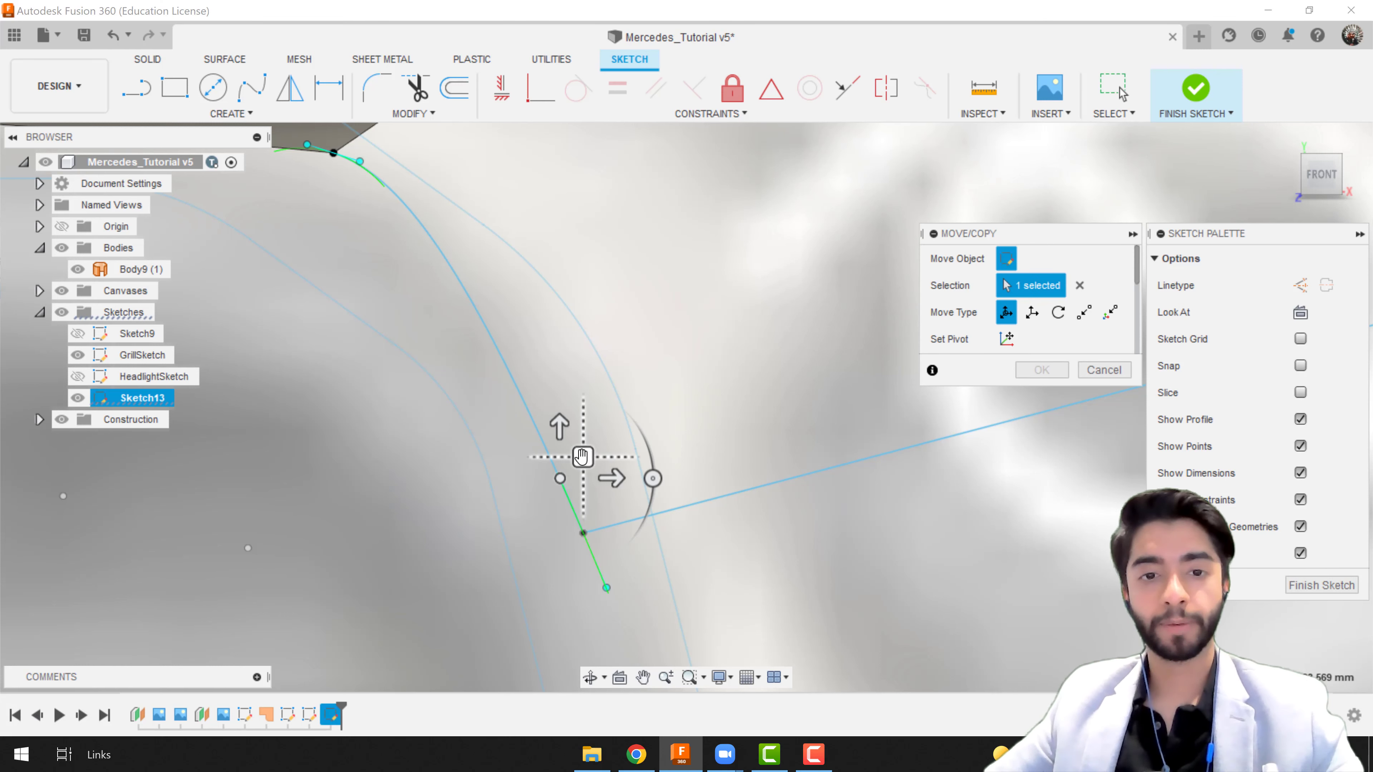
{"action": "left_click_drag", "start_coordinate": [561, 477], "coordinate": [593, 459]}
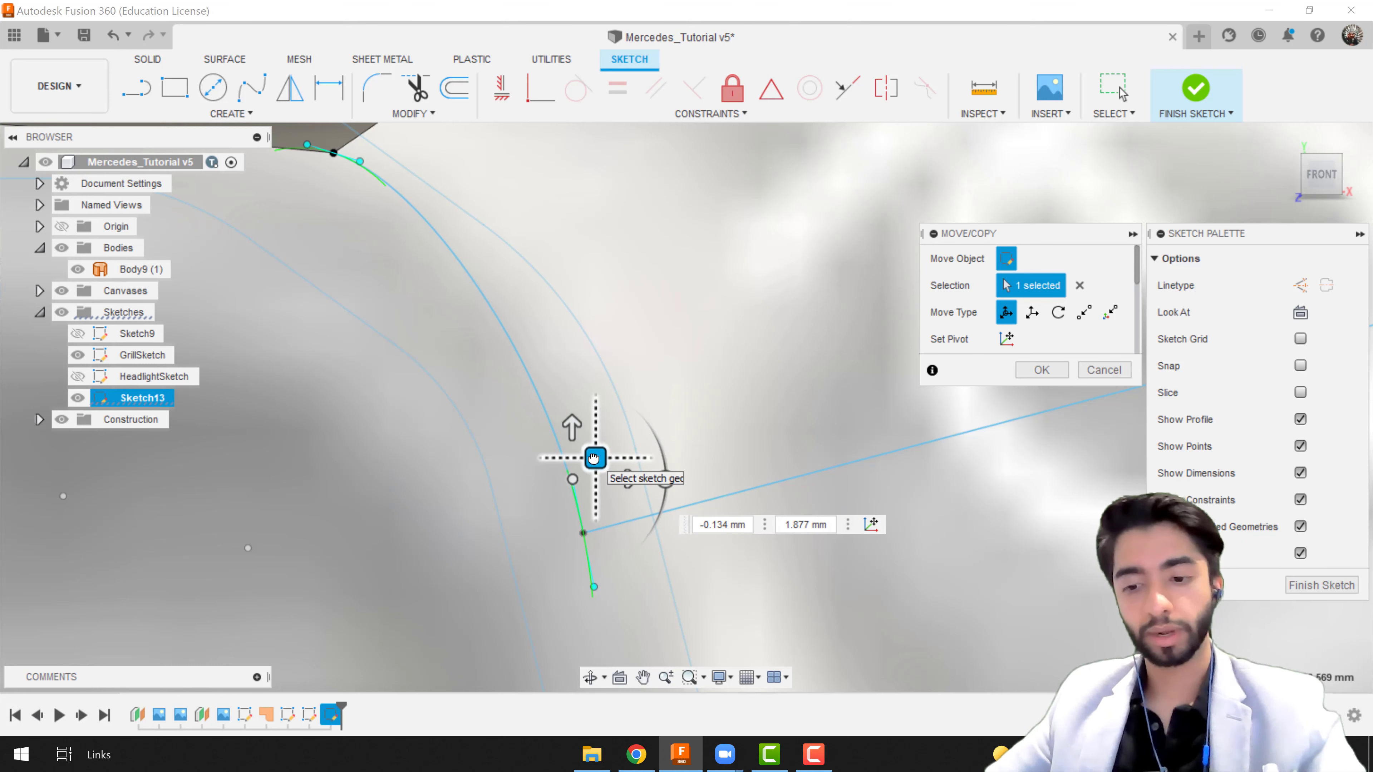
{"action": "key", "text": "Return"}
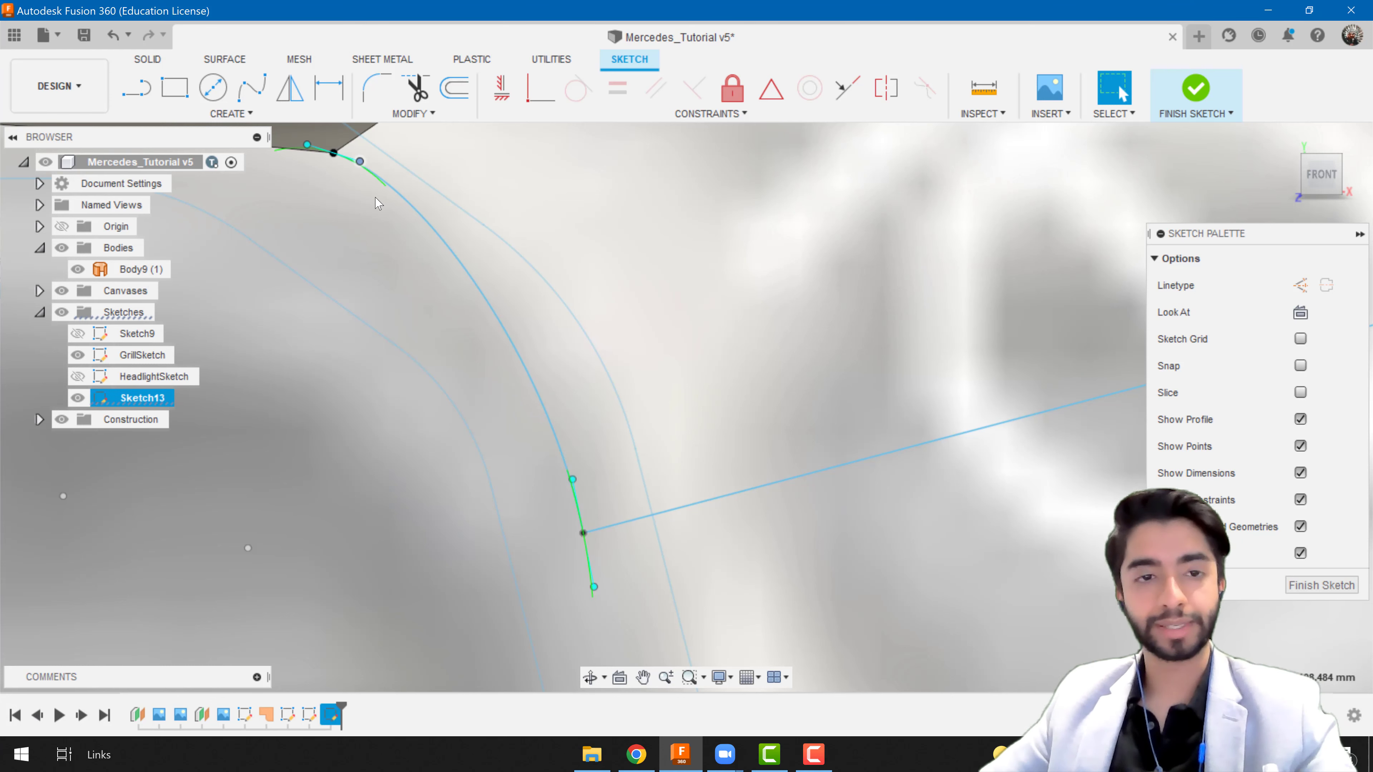
- Move the lower point of the hood corner's tangent handle slightly down and toward the car's centre to refine the connecting curve
{"action": "key", "text": "m"}
{"action": "left_click_drag", "start_coordinate": [385, 138], "coordinate": [379, 145]}
{"action": "key", "text": "Return"}
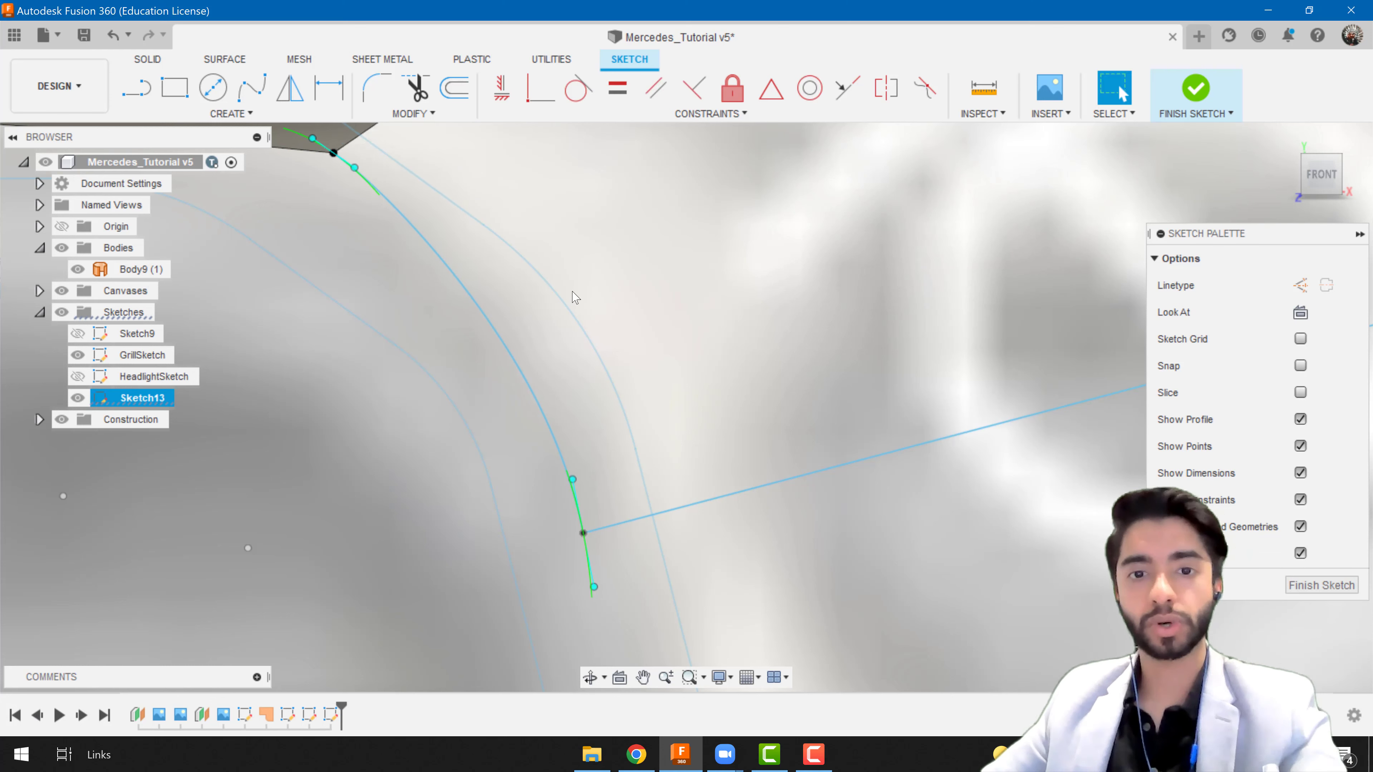
- Select the headlight spline and make HeadlightSketch visible as a reference for shaping it
{"action": "scroll", "coordinate": [643, 338], "scroll_direction": "down", "scroll_amount": 6}
{"action": "middle_click_drag", "start_coordinate": [898, 247], "coordinate": [736, 433]}
{"action": "scroll", "coordinate": [737, 435], "scroll_direction": "down", "scroll_amount": 3}
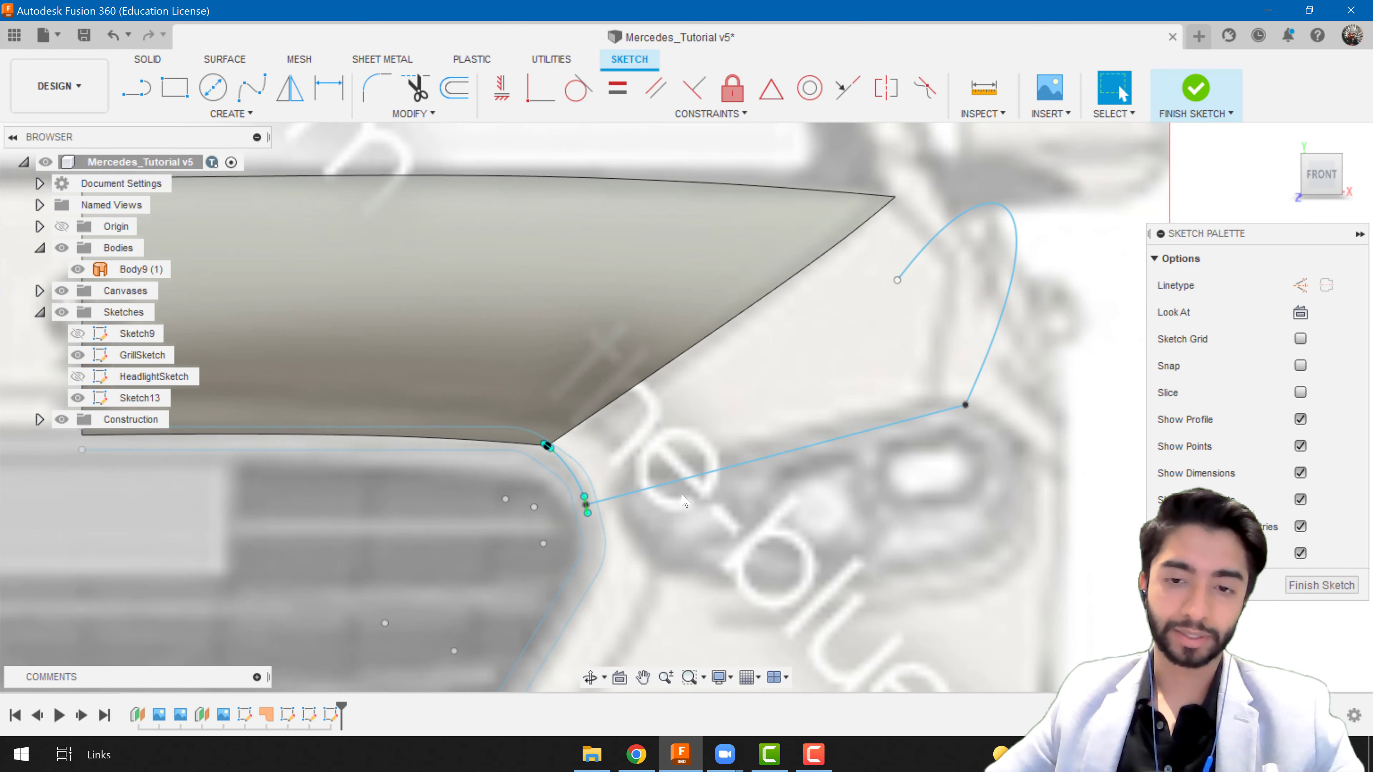
{"action": "scroll", "coordinate": [685, 501], "scroll_direction": "up", "scroll_amount": 2}
{"action": "left_click", "coordinate": [742, 462]}
{"action": "middle_click_drag", "start_coordinate": [725, 471], "coordinate": [551, 481]}
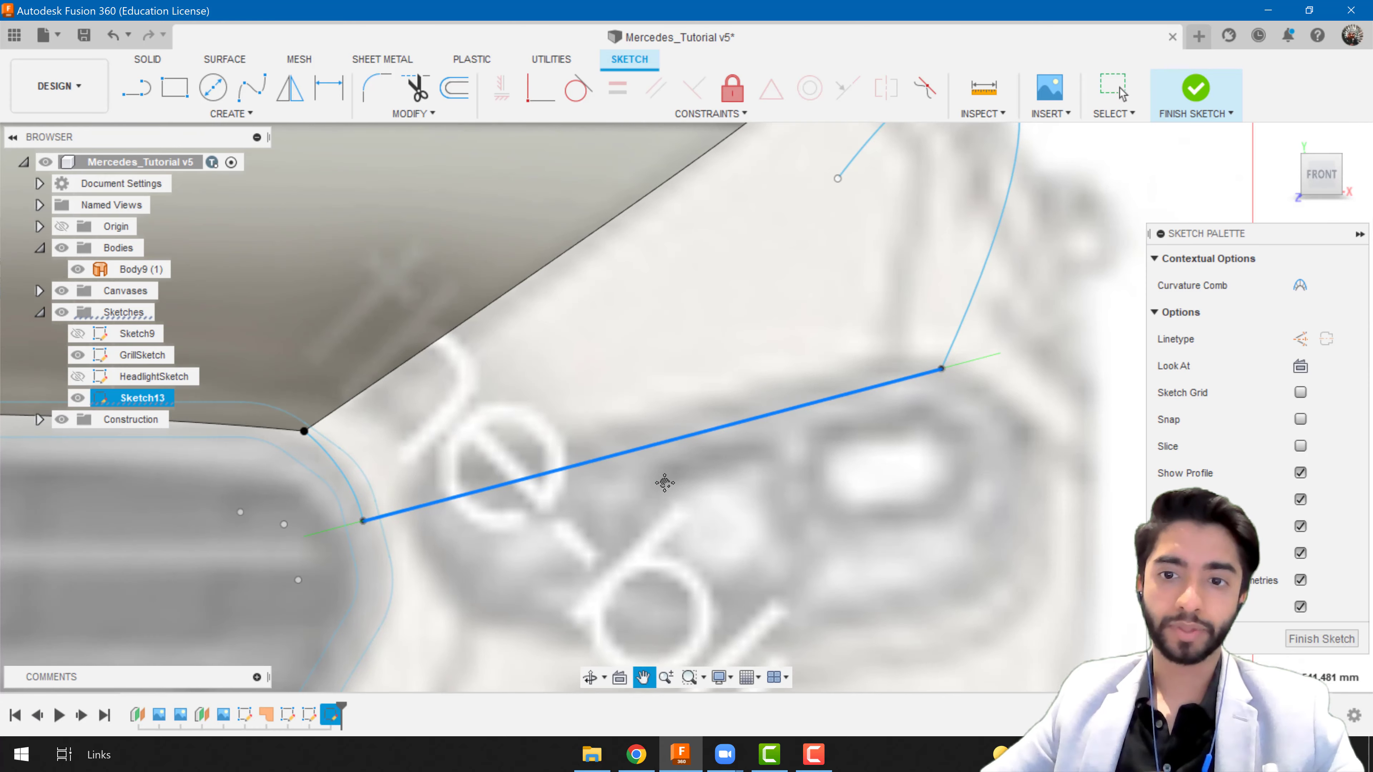
{"action": "left_click", "coordinate": [77, 377]}
{"action": "scroll", "coordinate": [910, 427], "scroll_direction": "up", "scroll_amount": 1}
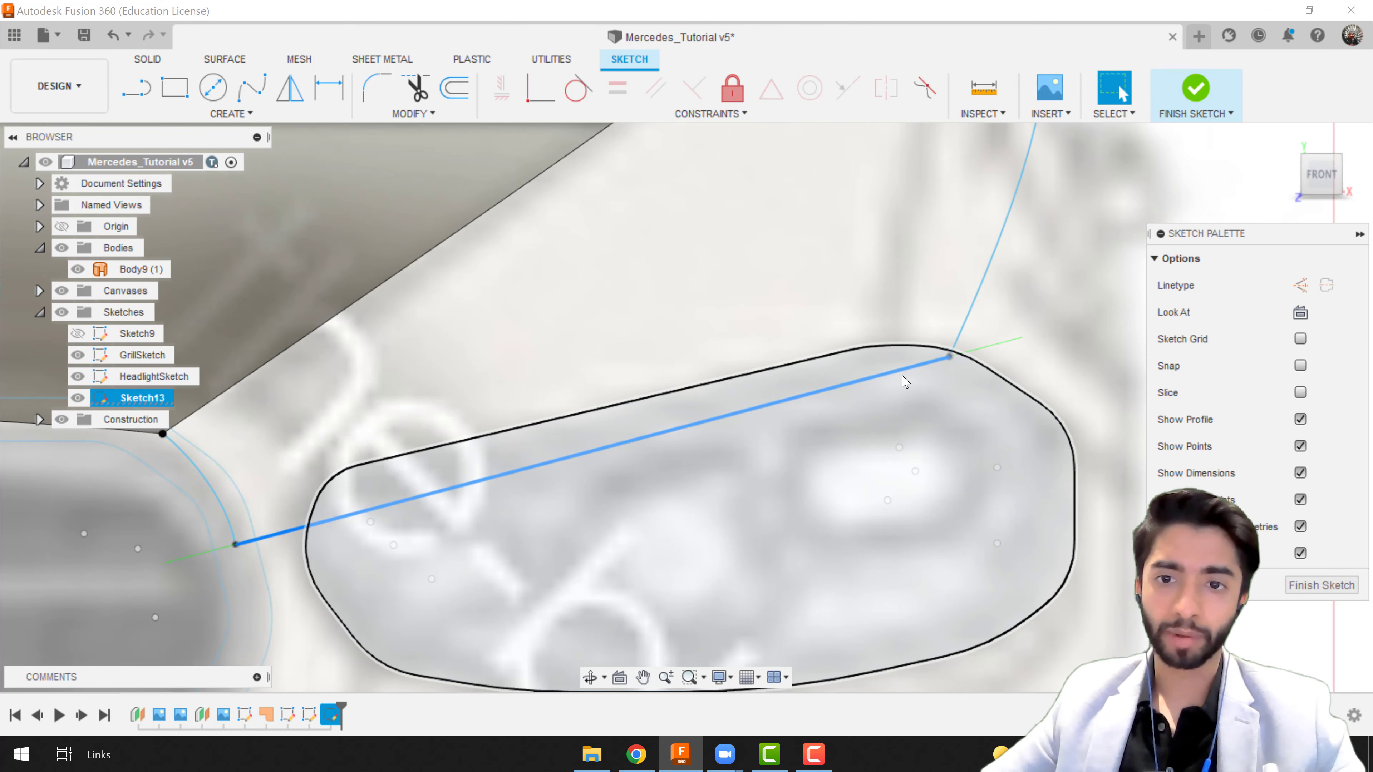
- Activate the headlight spline's tangent handle at its outer end and raise the inner handle point toward the headlight's upper outline
{"action": "right_click", "coordinate": [922, 368]}
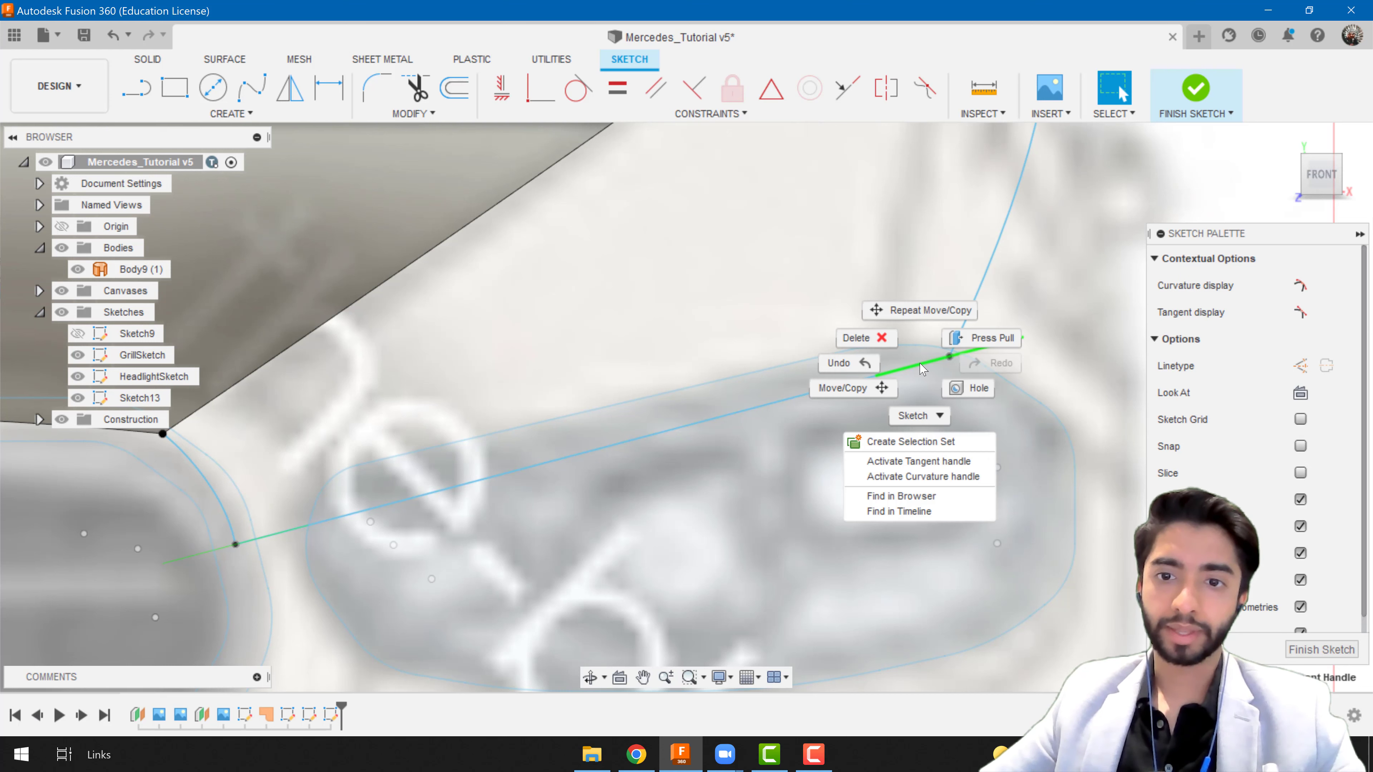
{"action": "left_click", "coordinate": [935, 461]}
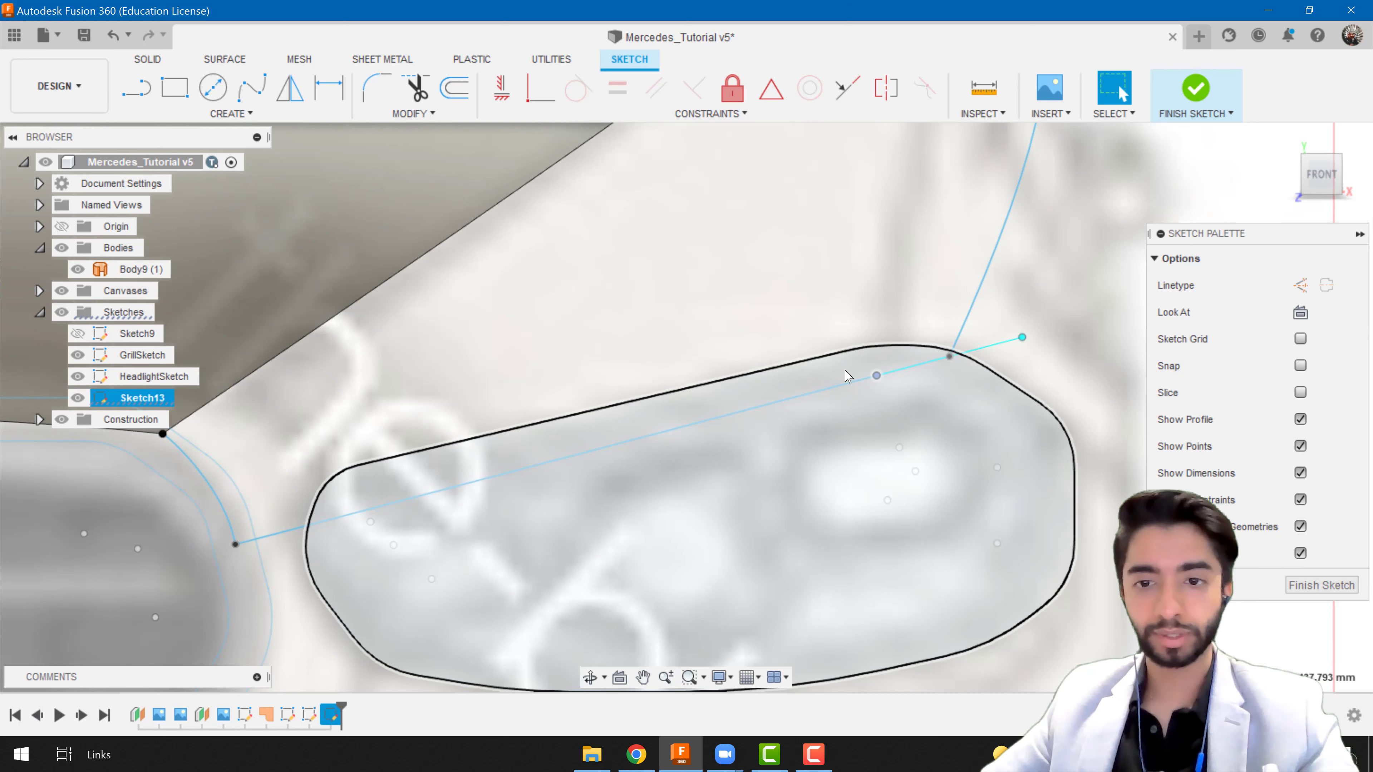
{"action": "key", "text": "m"}
{"action": "left_click_drag", "start_coordinate": [906, 361], "coordinate": [904, 351]}
{"action": "key", "text": "Return"}
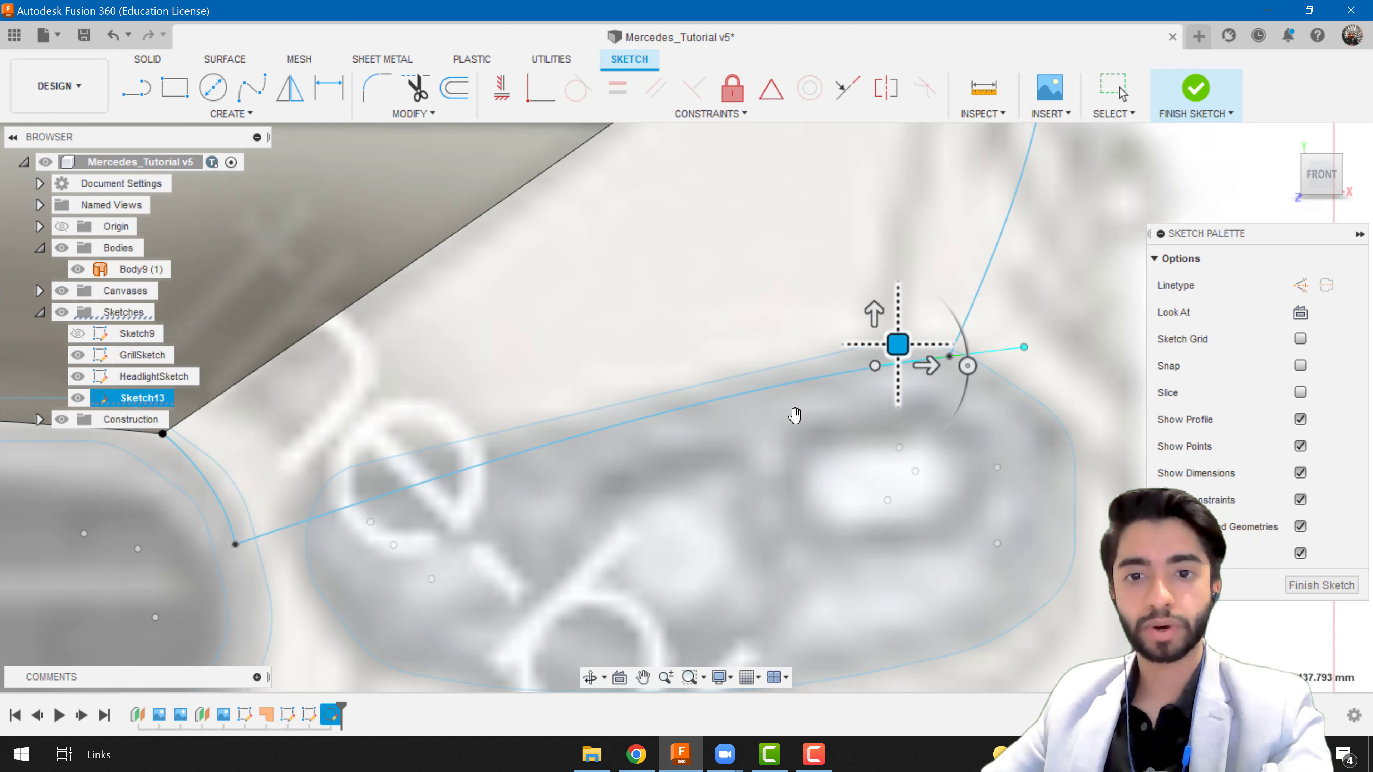
{"action": "left_click", "coordinate": [935, 372]}
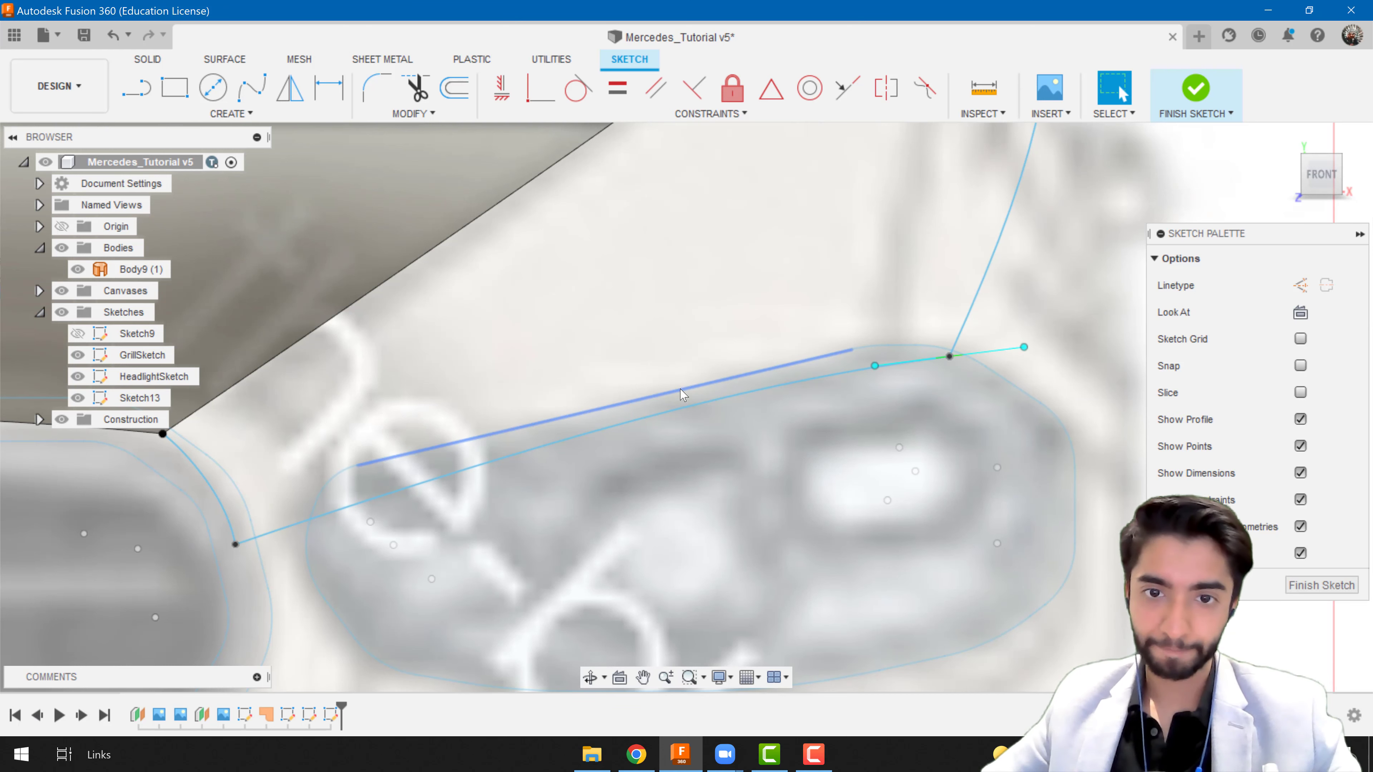
- Activate the headlight spline's tangent handle at the grille side and shift its headlight-side point toward the grille to adjust the curve along the headlight
{"action": "left_click", "coordinate": [267, 538]}
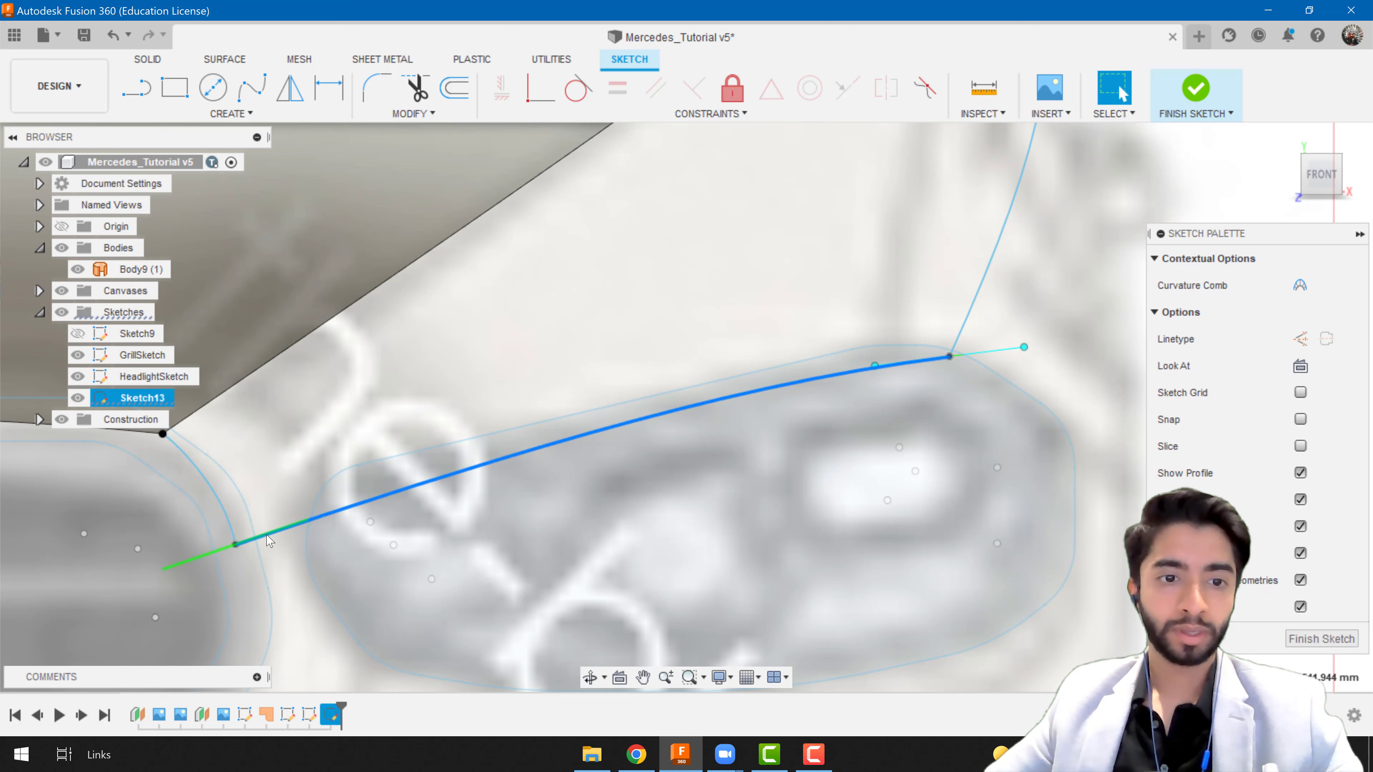
{"action": "right_click", "coordinate": [265, 544]}
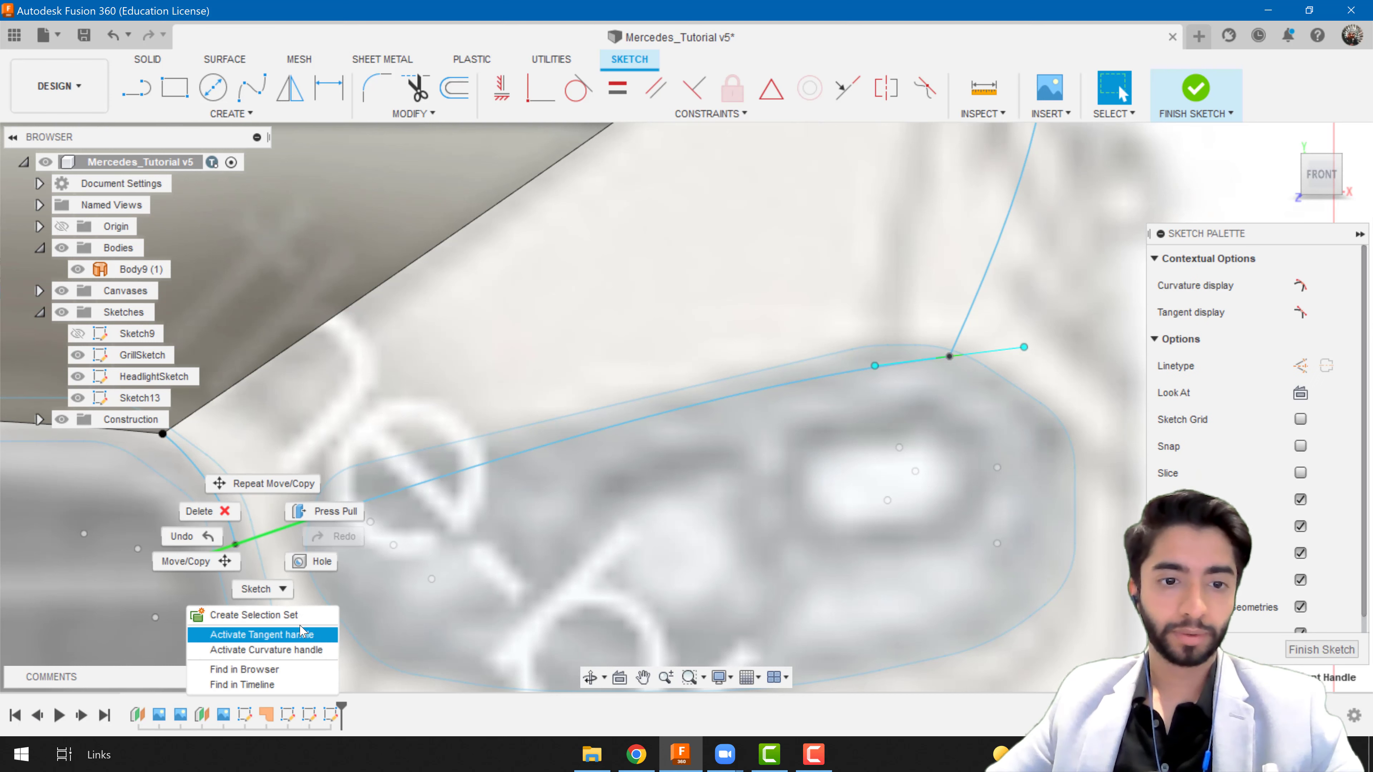
{"action": "left_click", "coordinate": [272, 629]}
{"action": "left_click", "coordinate": [307, 522]}
{"action": "key", "text": "m"}
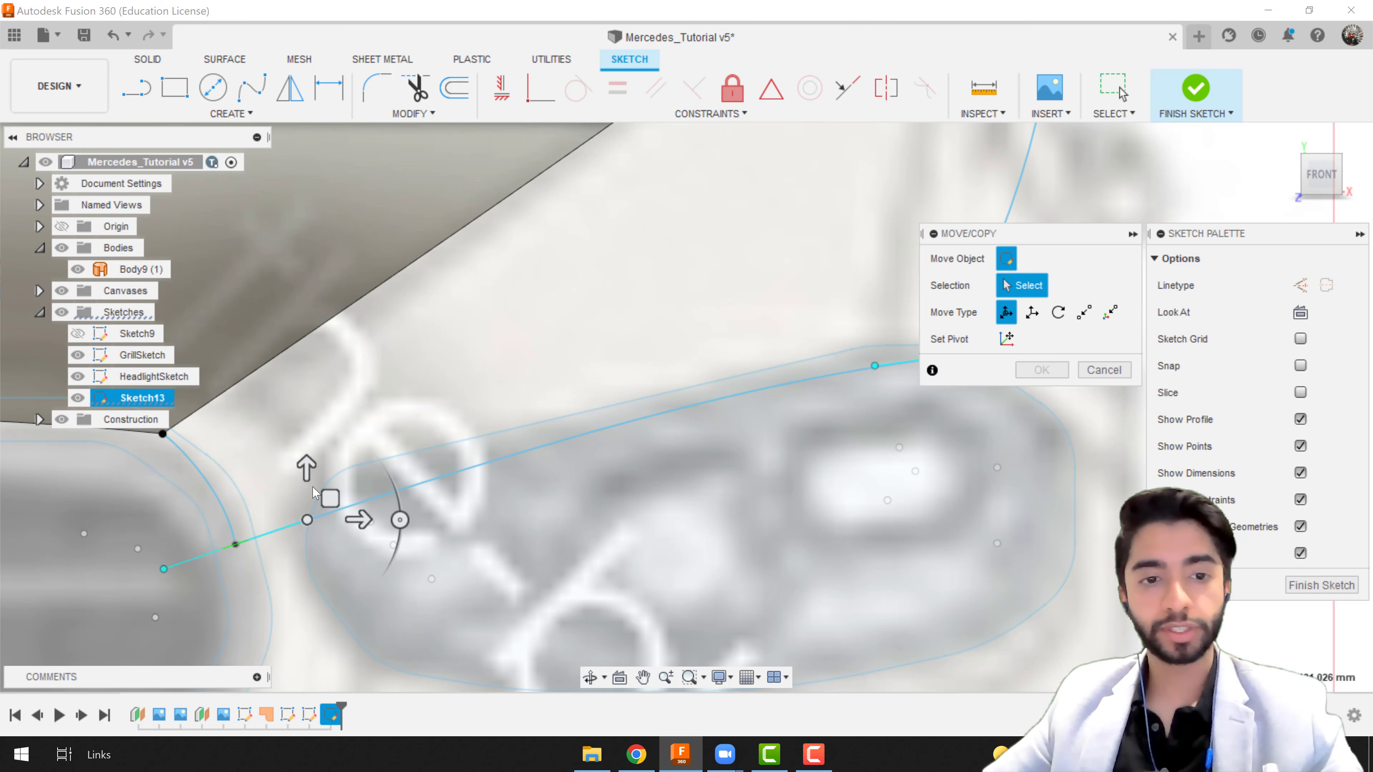
{"action": "left_click_drag", "start_coordinate": [329, 498], "coordinate": [309, 499]}
{"action": "key", "text": "Return"}
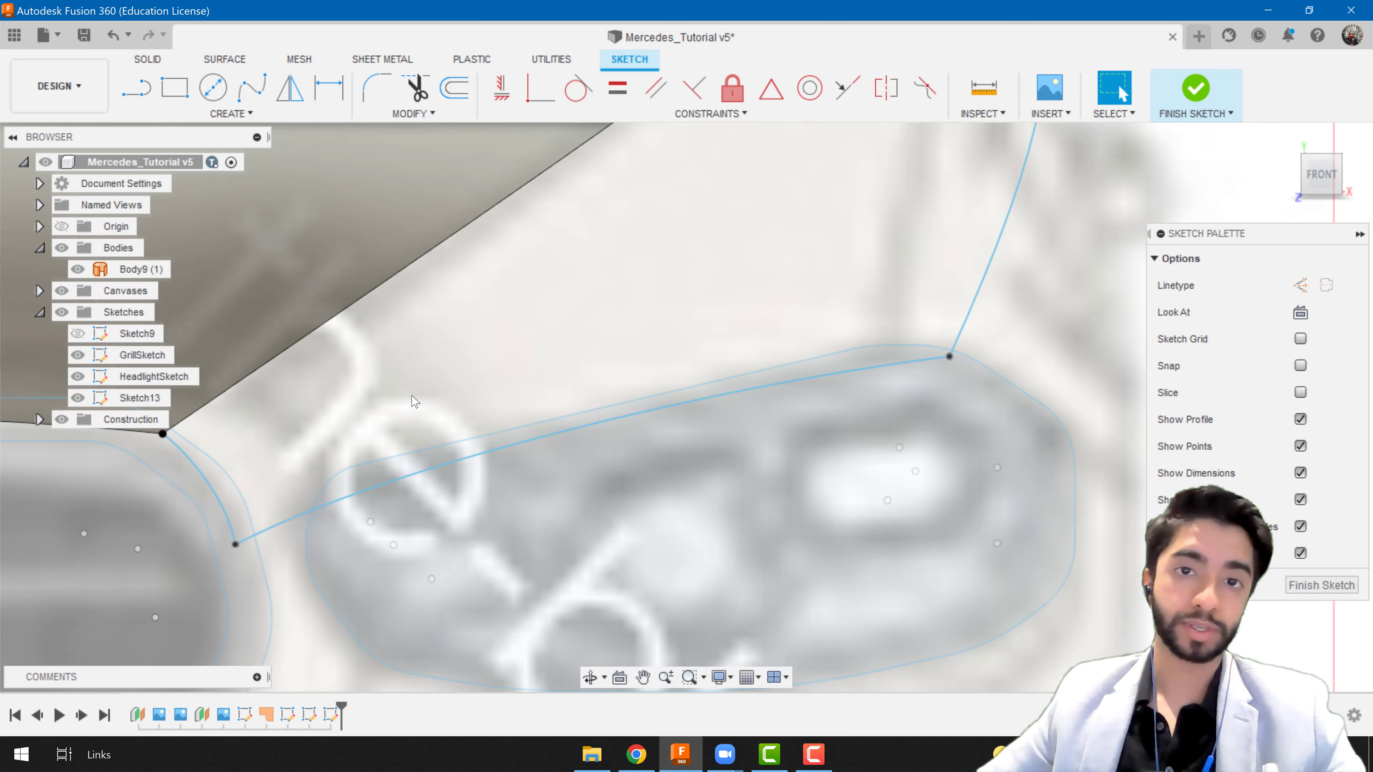
- Draw a fit point spline from the hood's rear lower corner to the long side spline near the windshield base
{"action": "scroll", "coordinate": [415, 401], "scroll_direction": "down", "scroll_amount": 5}
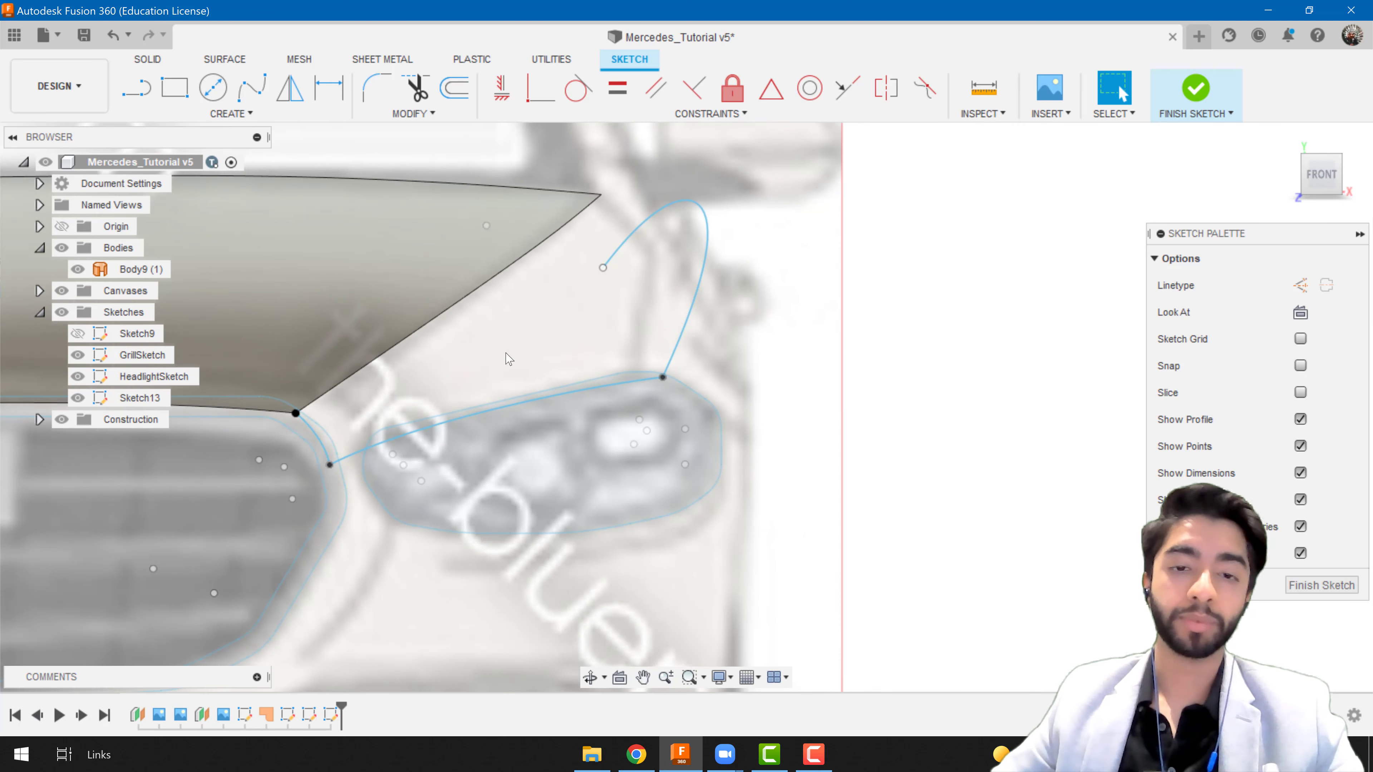
{"action": "scroll", "coordinate": [506, 363], "scroll_direction": "down", "scroll_amount": 4}
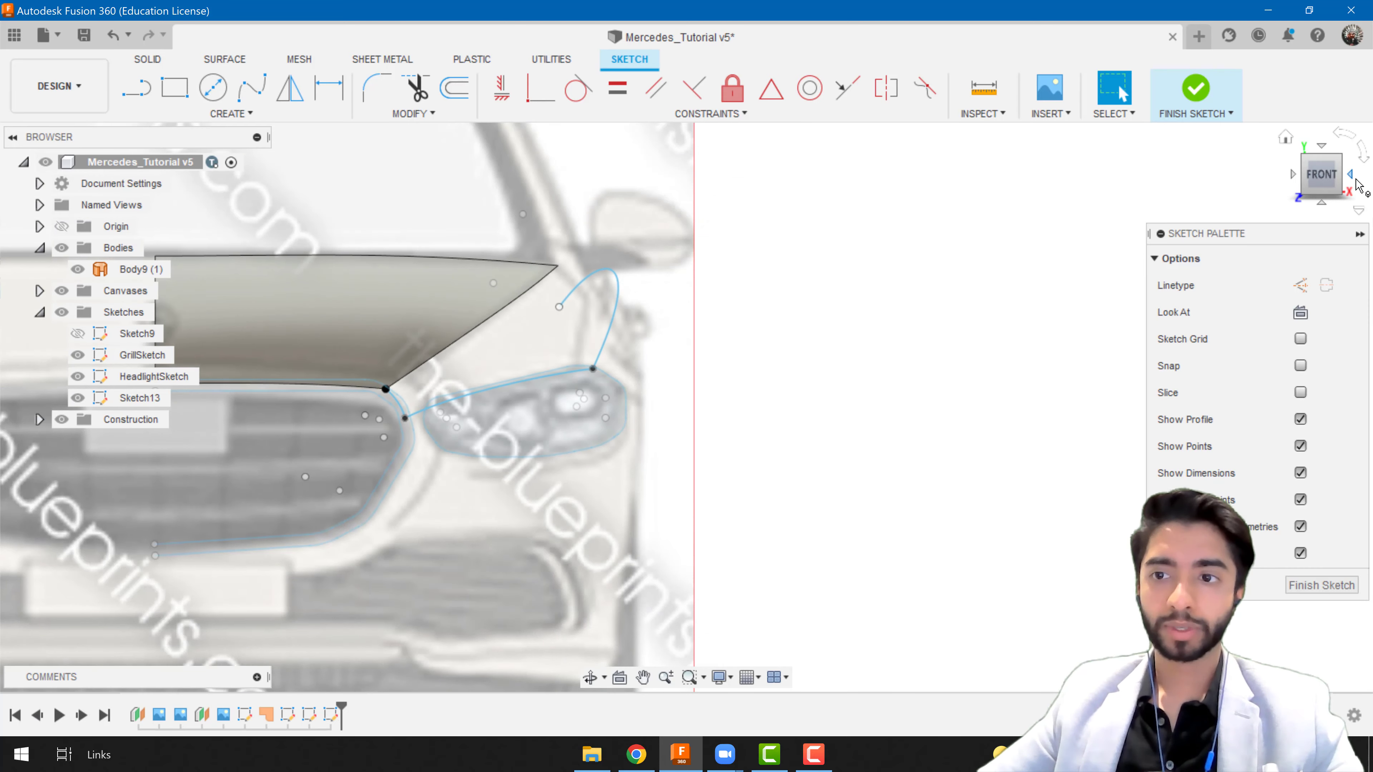
{"action": "left_click", "coordinate": [1356, 175]}
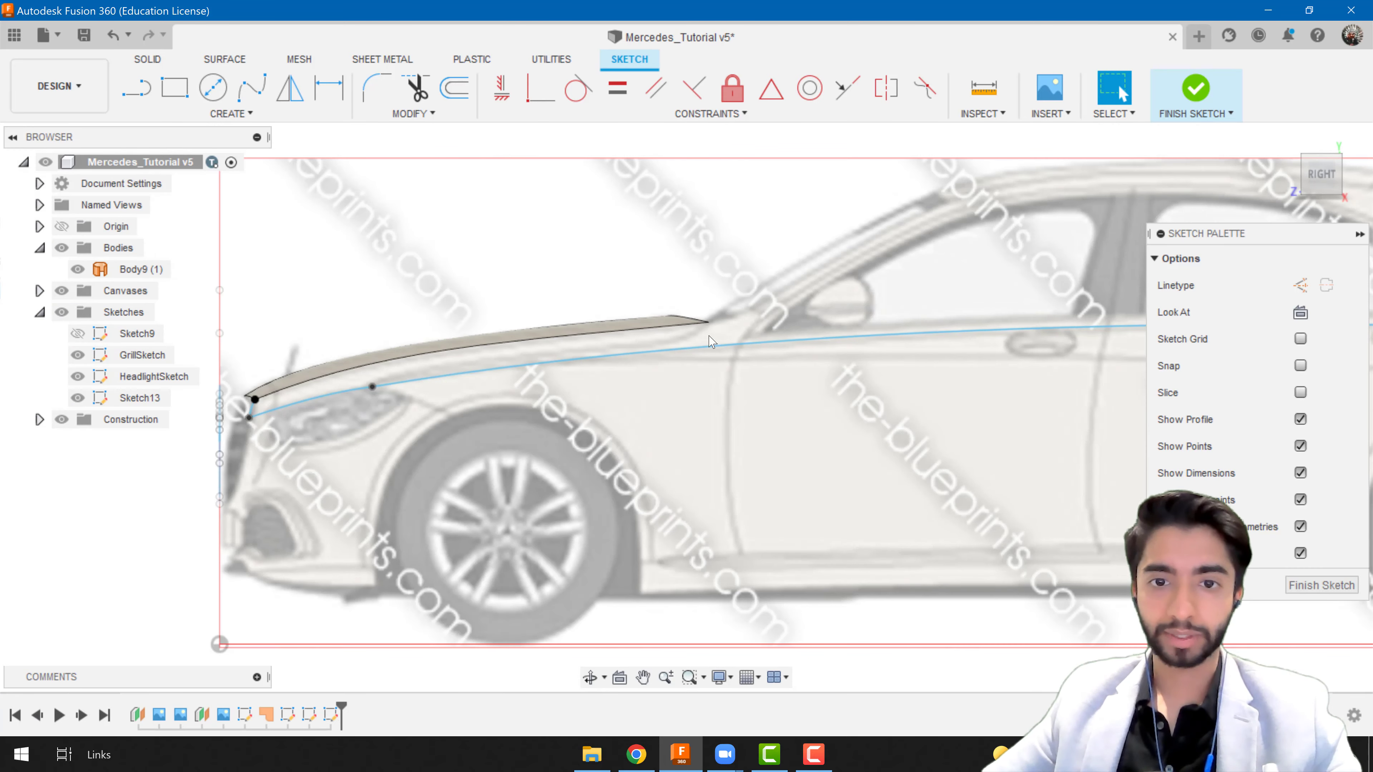
{"action": "scroll", "coordinate": [736, 332], "scroll_direction": "up", "scroll_amount": 5}
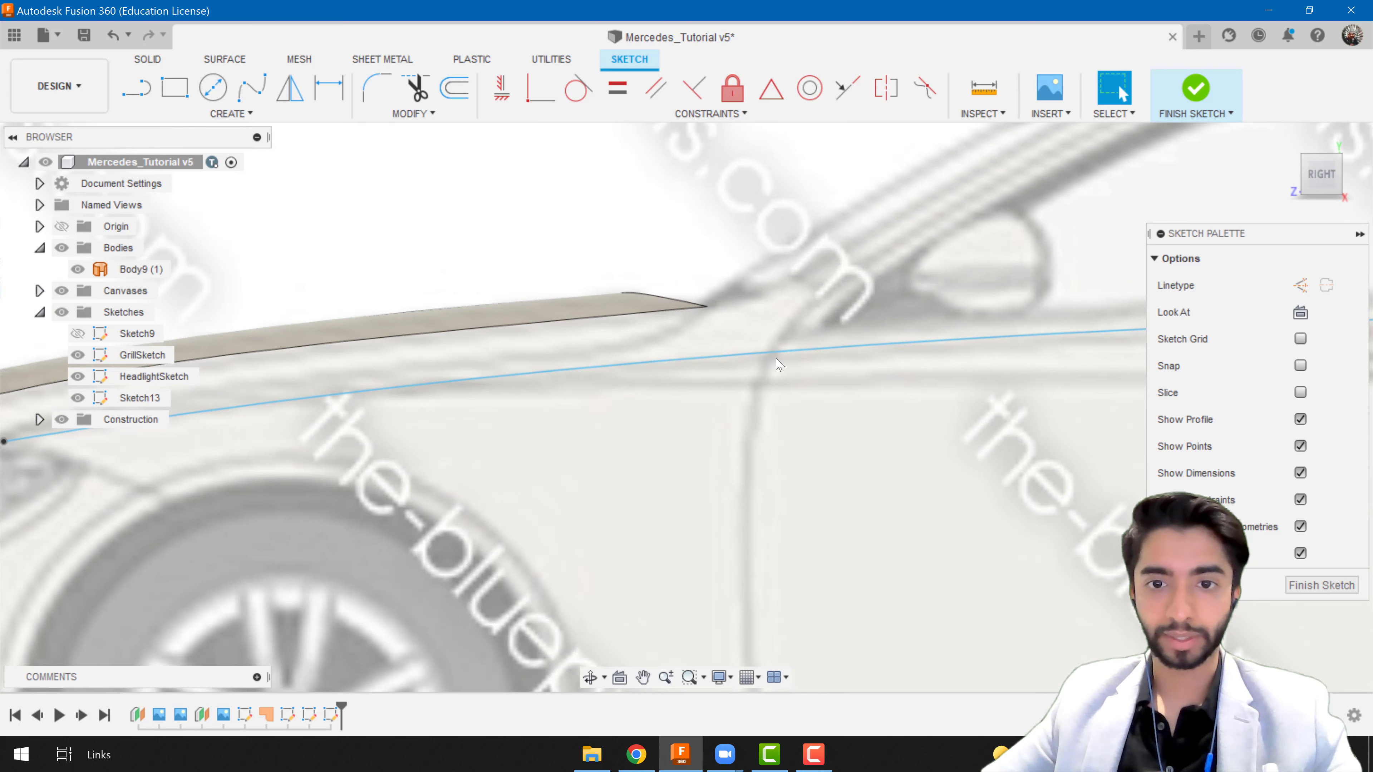
{"action": "scroll", "coordinate": [725, 349], "scroll_direction": "down", "scroll_amount": 5}
{"action": "middle_click_drag", "start_coordinate": [724, 349], "coordinate": [687, 374], "text": "shift"}
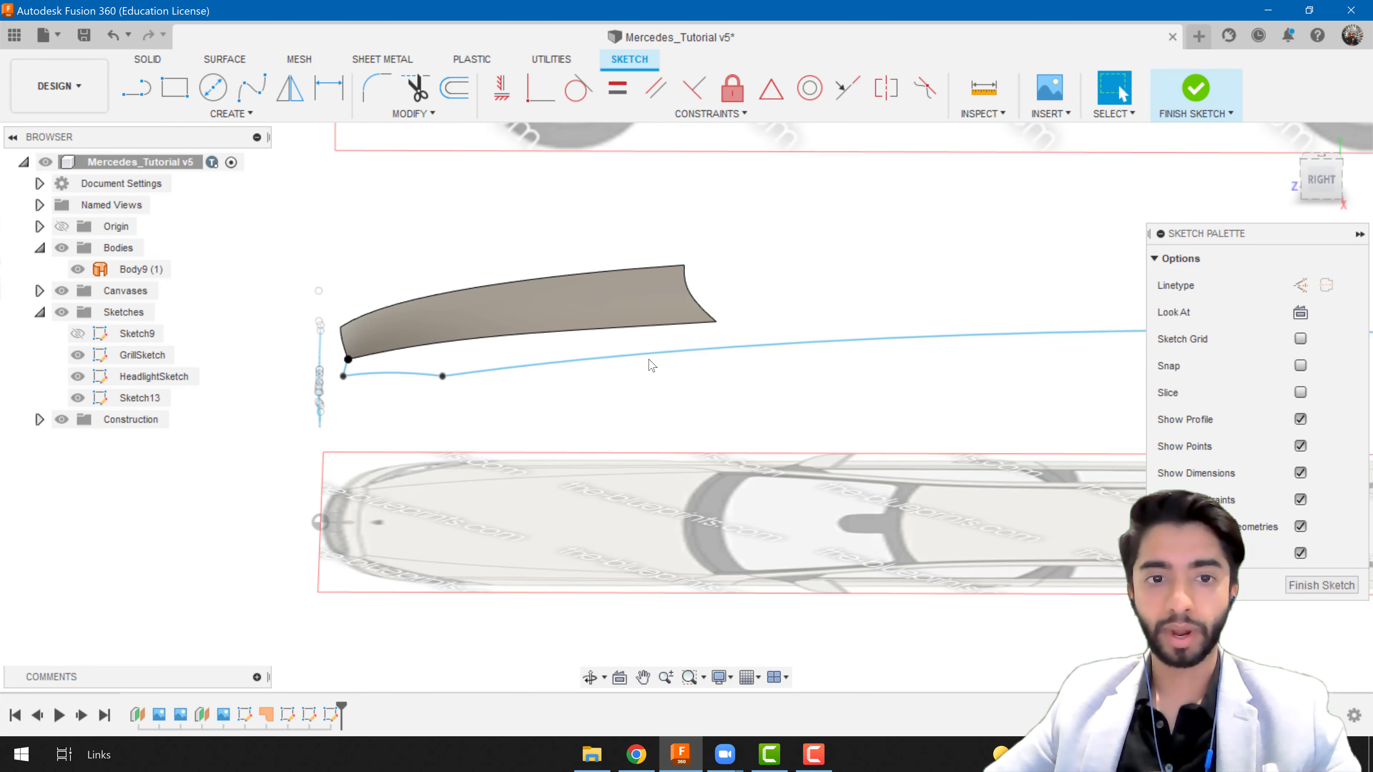
{"action": "left_click", "coordinate": [261, 99]}
{"action": "scroll", "coordinate": [682, 357], "scroll_direction": "up", "scroll_amount": 4}
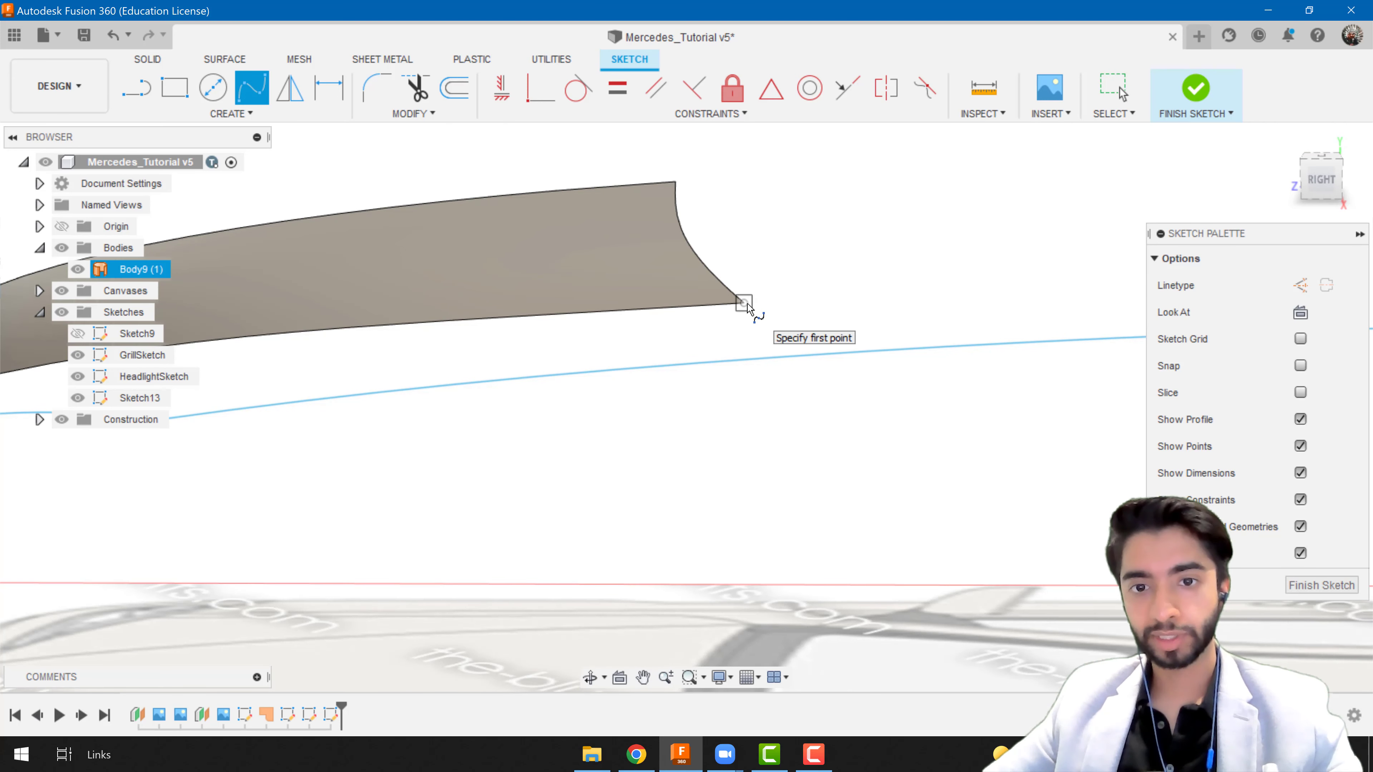
{"action": "left_click", "coordinate": [744, 303]}
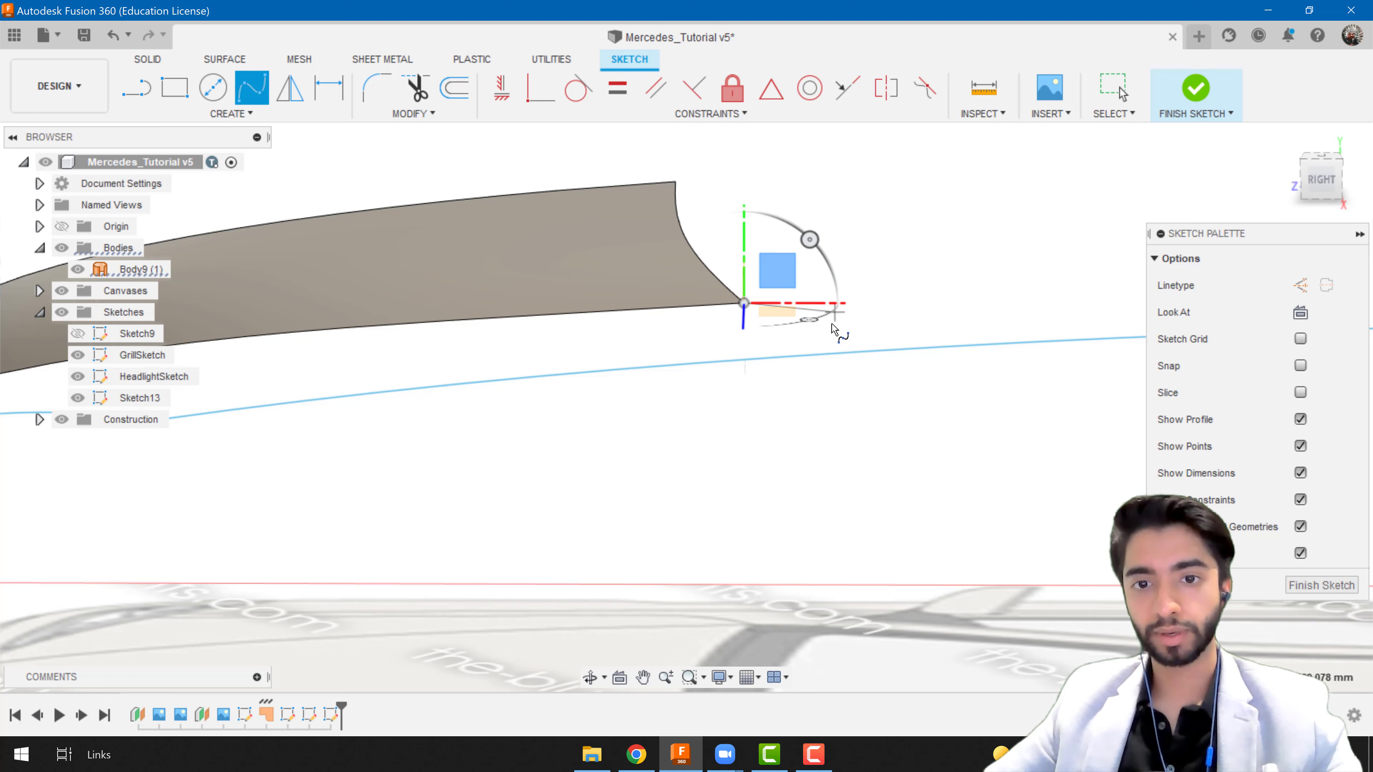
{"action": "left_click", "coordinate": [784, 356]}
{"action": "key", "text": "Escape"}
- In the right view, move the short spline's lower point by about 12.8 mm and 1.5 mm along the side spline to the blueprint's panel line
{"action": "left_click", "coordinate": [1320, 186]}
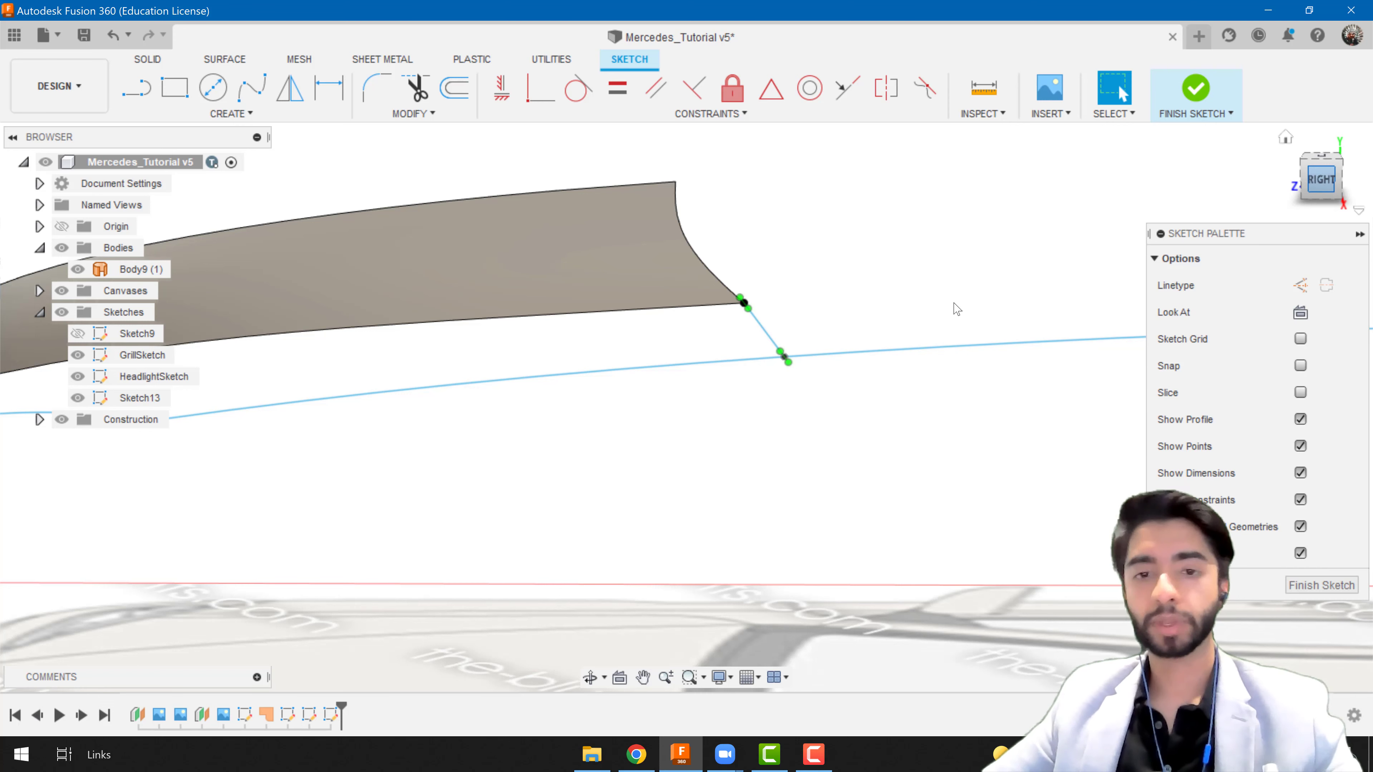
{"action": "scroll", "coordinate": [739, 386], "scroll_direction": "up", "scroll_amount": 3}
{"action": "scroll", "coordinate": [740, 390], "scroll_direction": "up", "scroll_amount": 1}
{"action": "scroll", "coordinate": [740, 389], "scroll_direction": "down", "scroll_amount": 3}
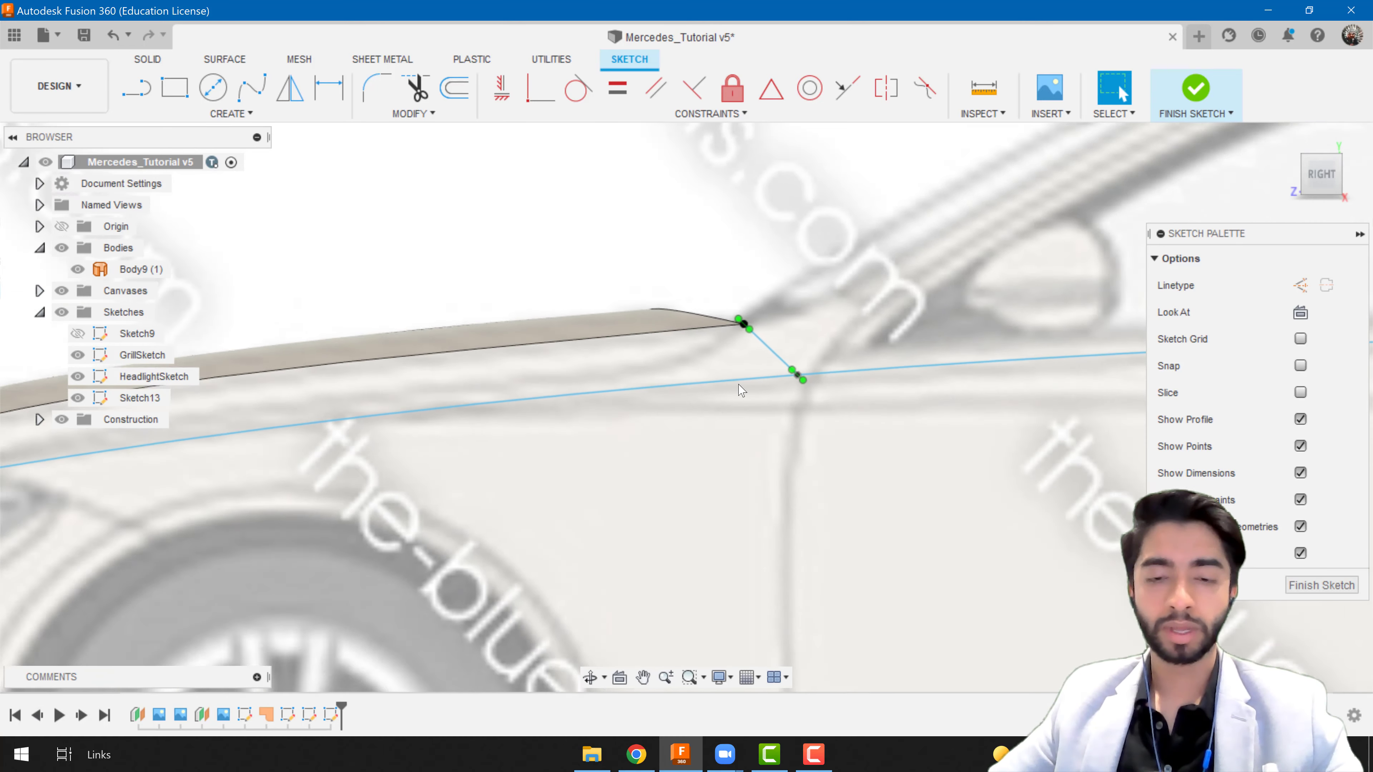
{"action": "scroll", "coordinate": [800, 374], "scroll_direction": "up", "scroll_amount": 3}
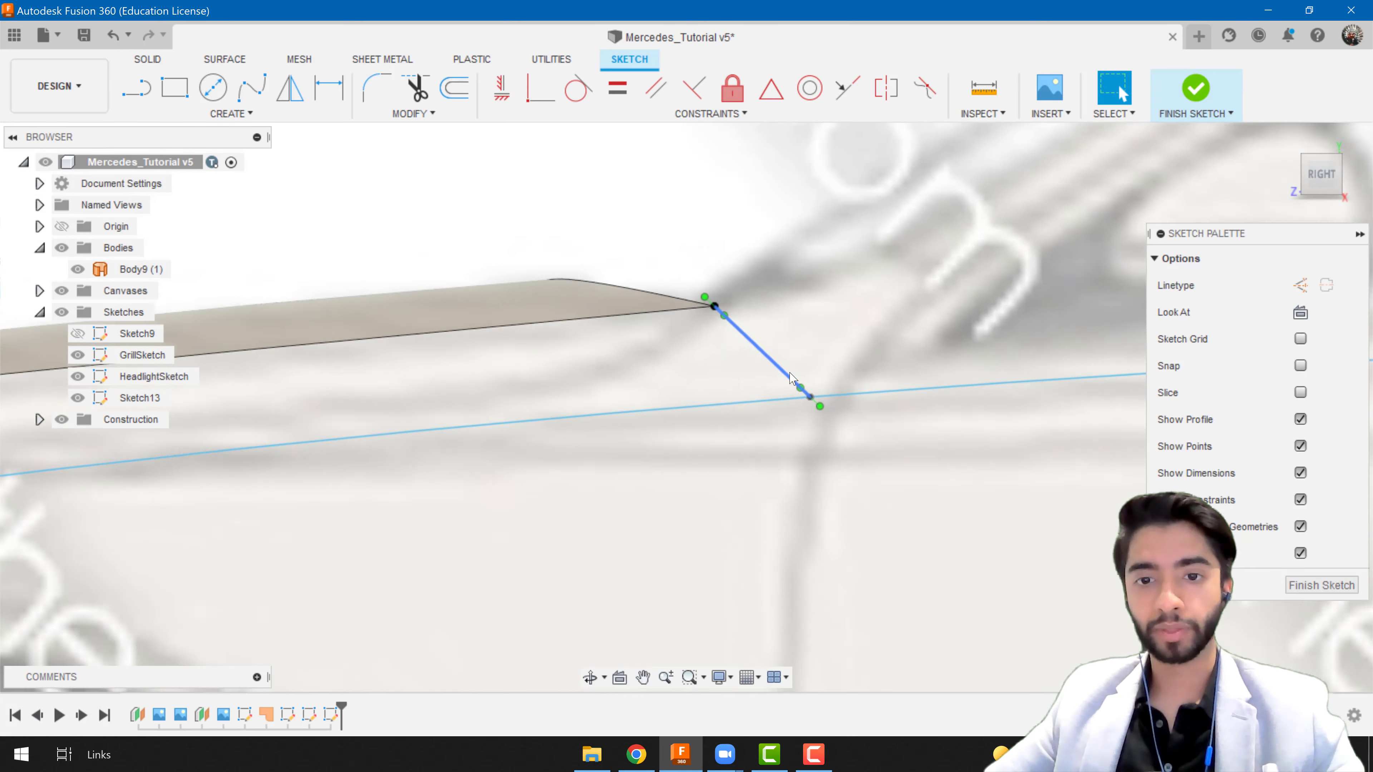
{"action": "left_click", "coordinate": [820, 405]}
{"action": "key", "text": "m"}
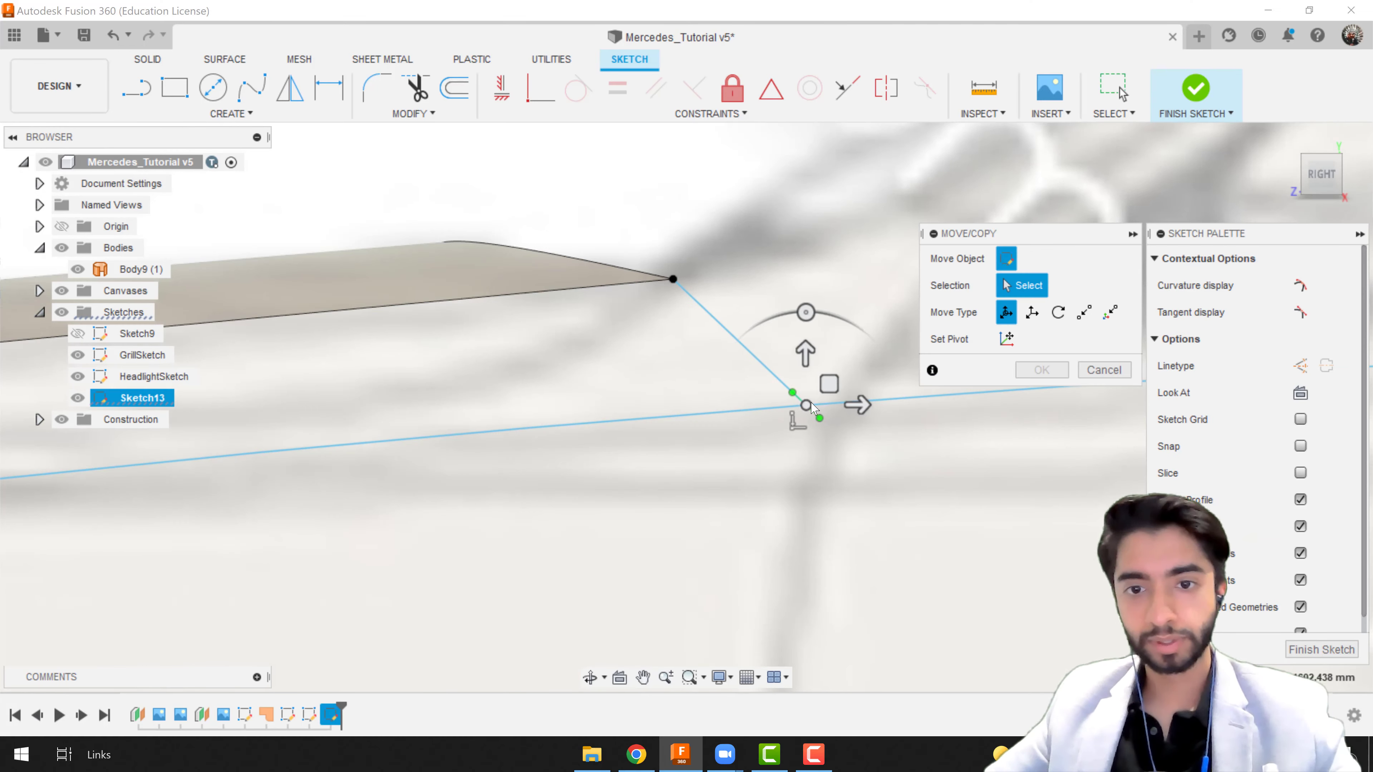
{"action": "left_click_drag", "start_coordinate": [828, 383], "coordinate": [853, 382]}
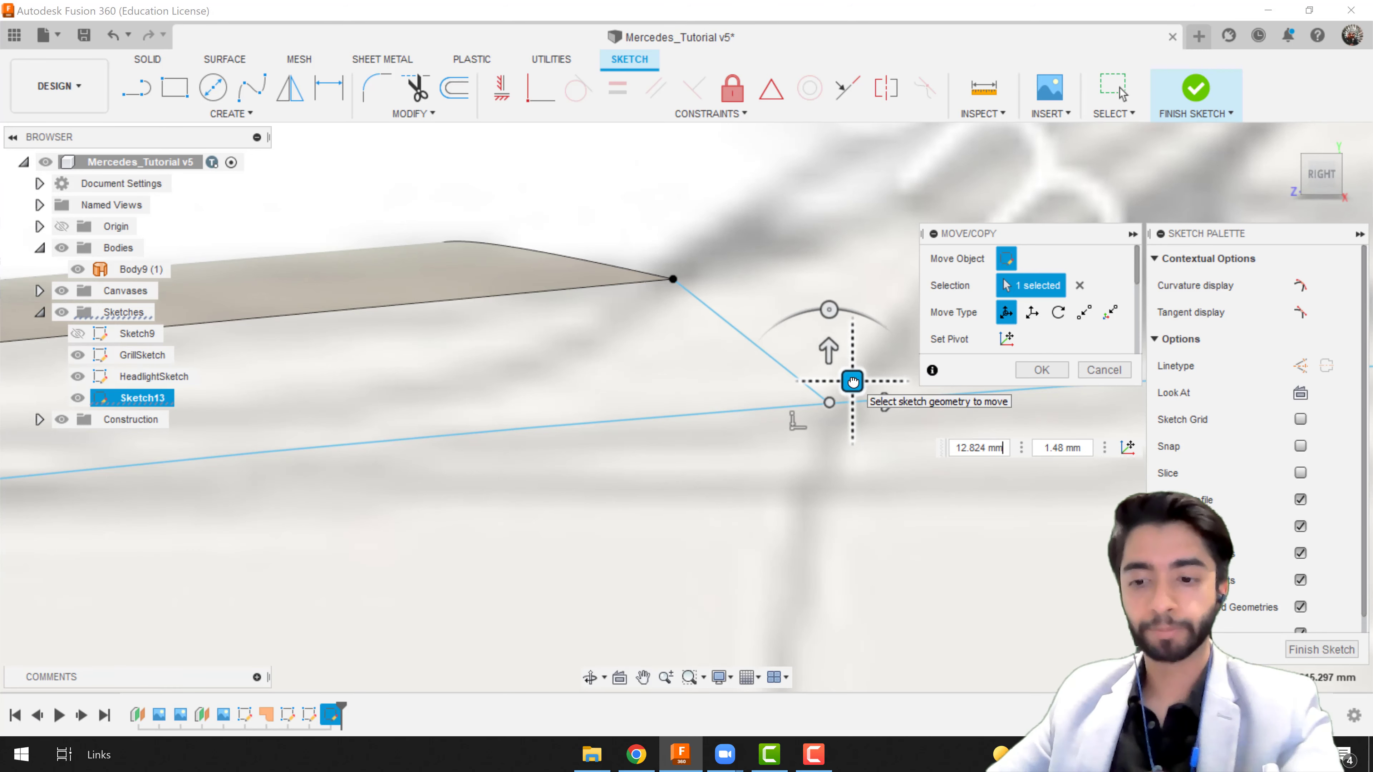
{"action": "key", "text": "Return"}
{"action": "scroll", "coordinate": [871, 294], "scroll_direction": "down", "scroll_amount": 5}
{"action": "scroll", "coordinate": [873, 294], "scroll_direction": "down", "scroll_amount": 2}
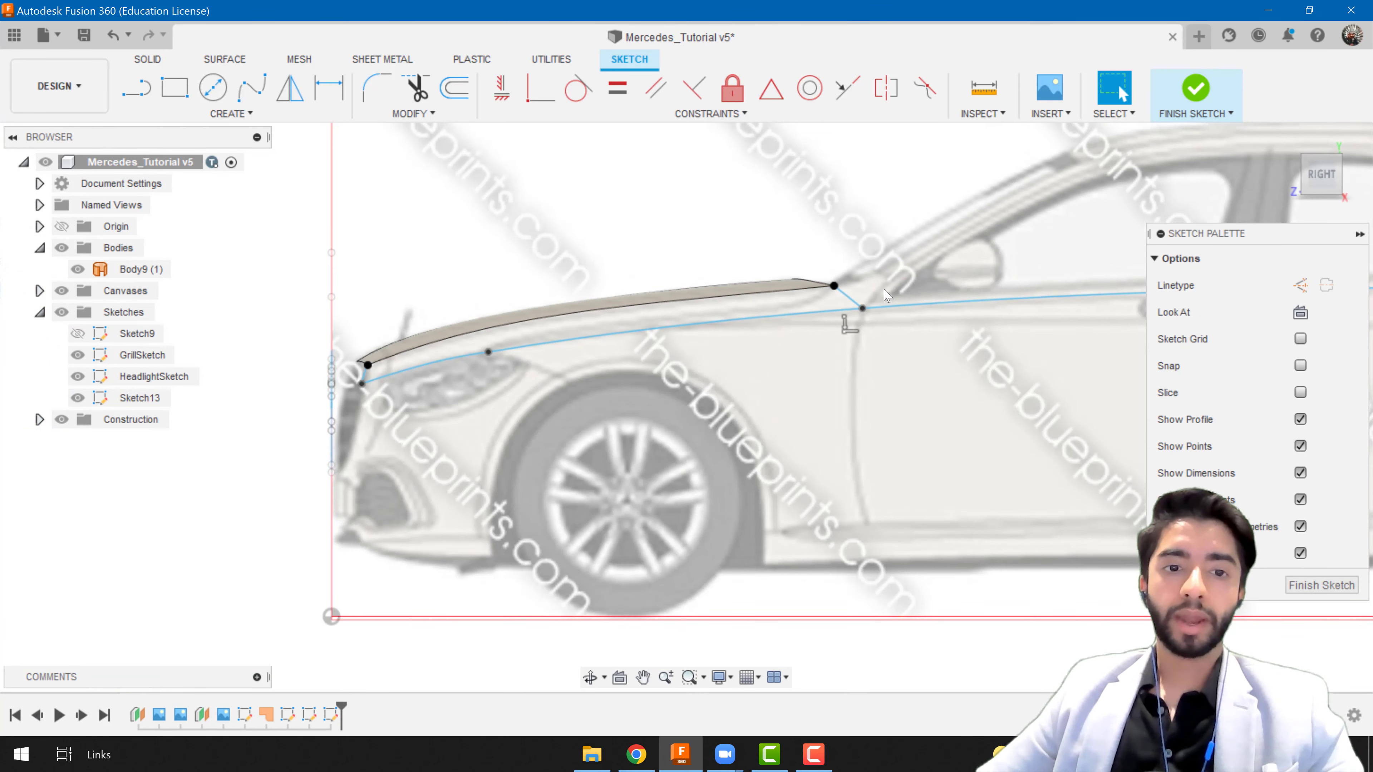
- Finish the sketch and hide GrillSketch and HeadlightSketch, keeping only Sketch13 visible beside the hood surface
{"action": "left_click", "coordinate": [1205, 99]}
{"action": "mouse_move", "coordinate": [683, 378]}
{"action": "middle_mouse_down", "text": "shift"}
{"action": "mouse_move", "coordinate": [721, 425]}
{"action": "mouse_move", "coordinate": [938, 520]}
{"action": "mouse_move", "coordinate": [728, 433]}
{"action": "mouse_move", "coordinate": [748, 435]}
{"action": "mouse_move", "coordinate": [648, 460]}
{"action": "mouse_move", "coordinate": [487, 433]}
{"action": "middle_mouse_up", "text": "shift"}
{"action": "left_click", "coordinate": [77, 355]}
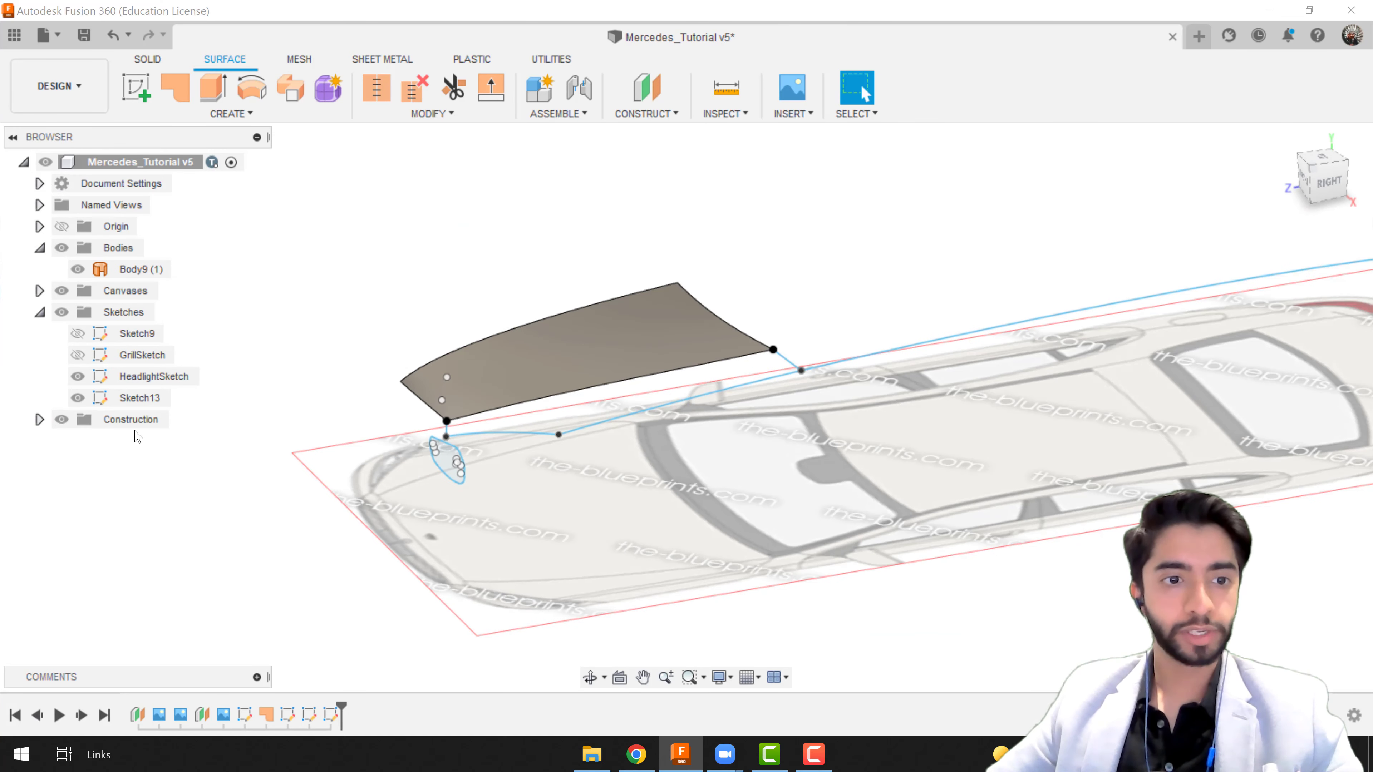
{"action": "left_click", "coordinate": [77, 377]}
{"action": "left_click", "coordinate": [108, 377]}
{"action": "scroll", "coordinate": [455, 486], "scroll_direction": "up", "scroll_amount": 5}
{"action": "scroll", "coordinate": [754, 414], "scroll_direction": "down", "scroll_amount": 3}
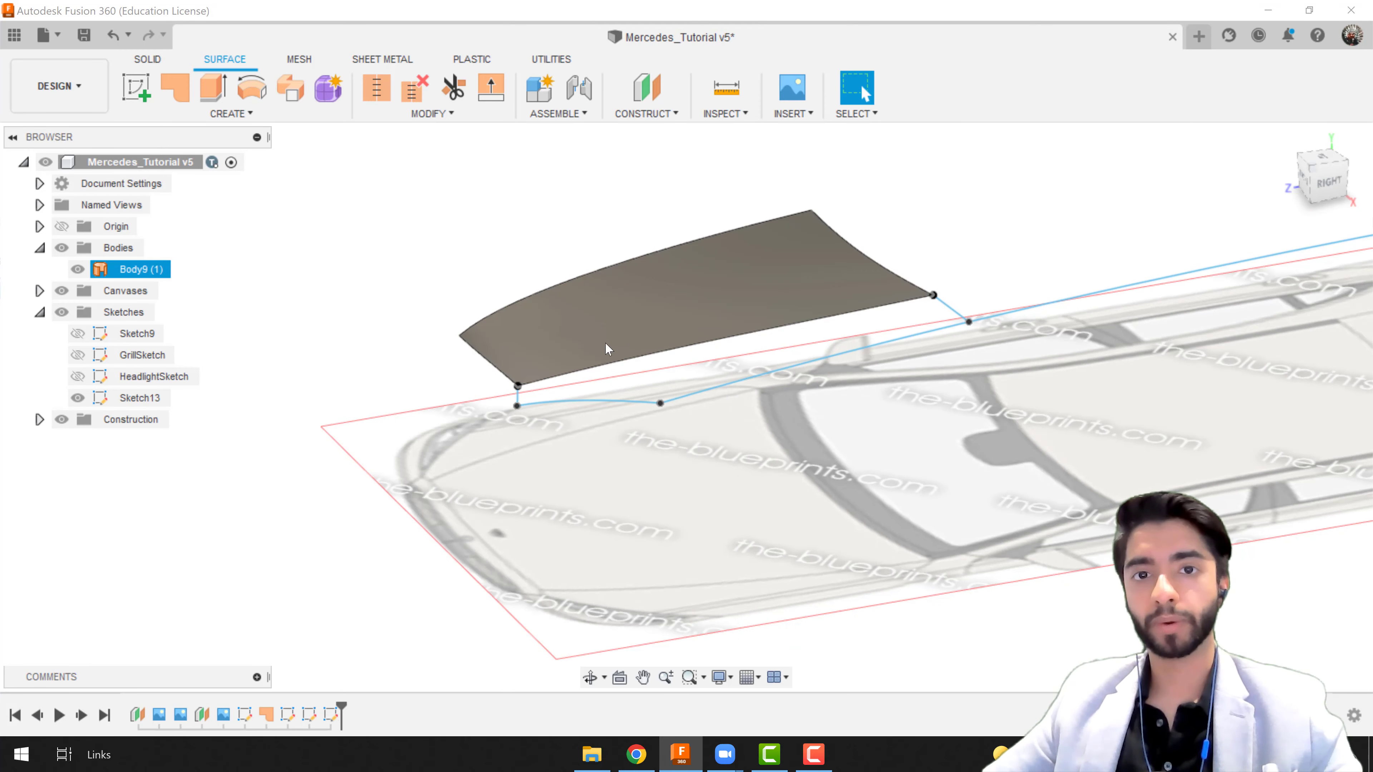
- Try to patch a new surface between the hood's side edge and the surrounding side splines, with chaining disabled
{"action": "left_click", "coordinate": [176, 89]}
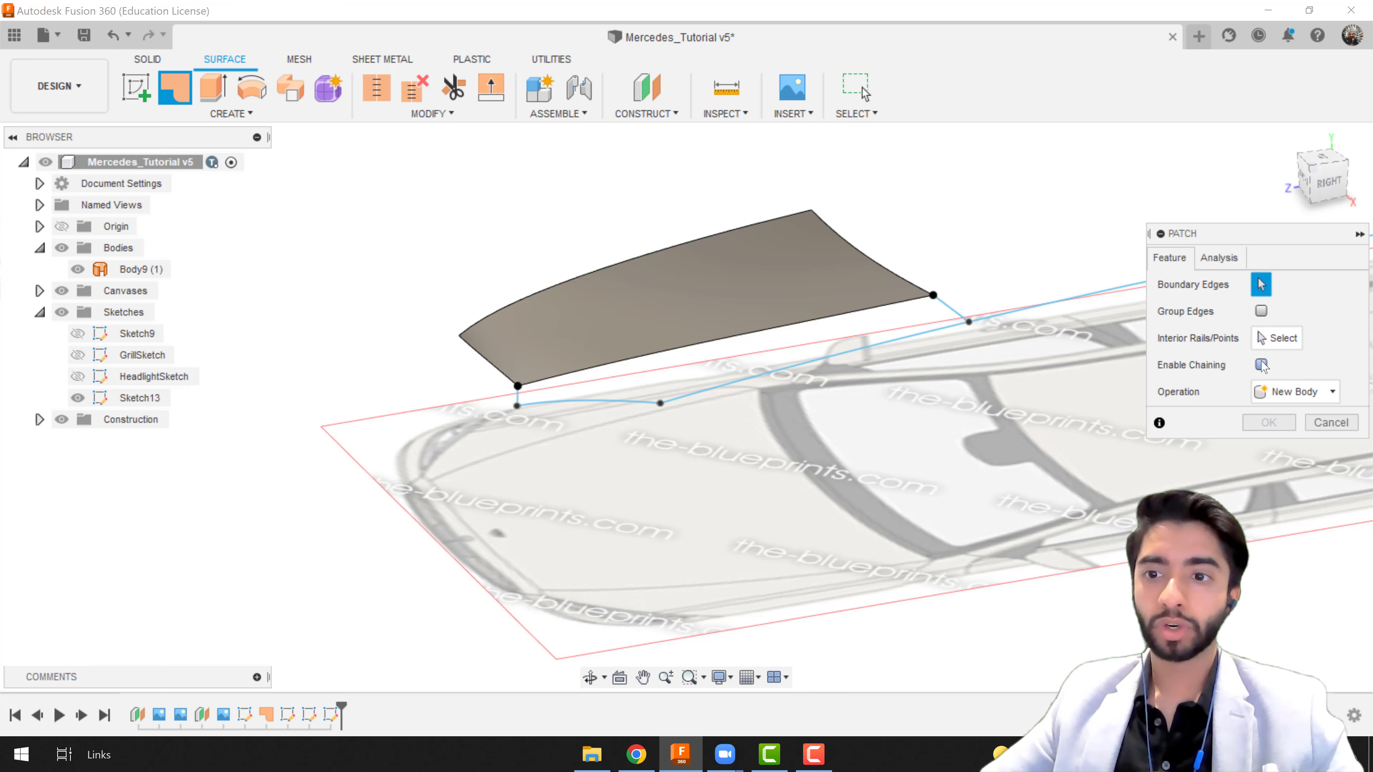
{"action": "left_click", "coordinate": [1262, 366]}
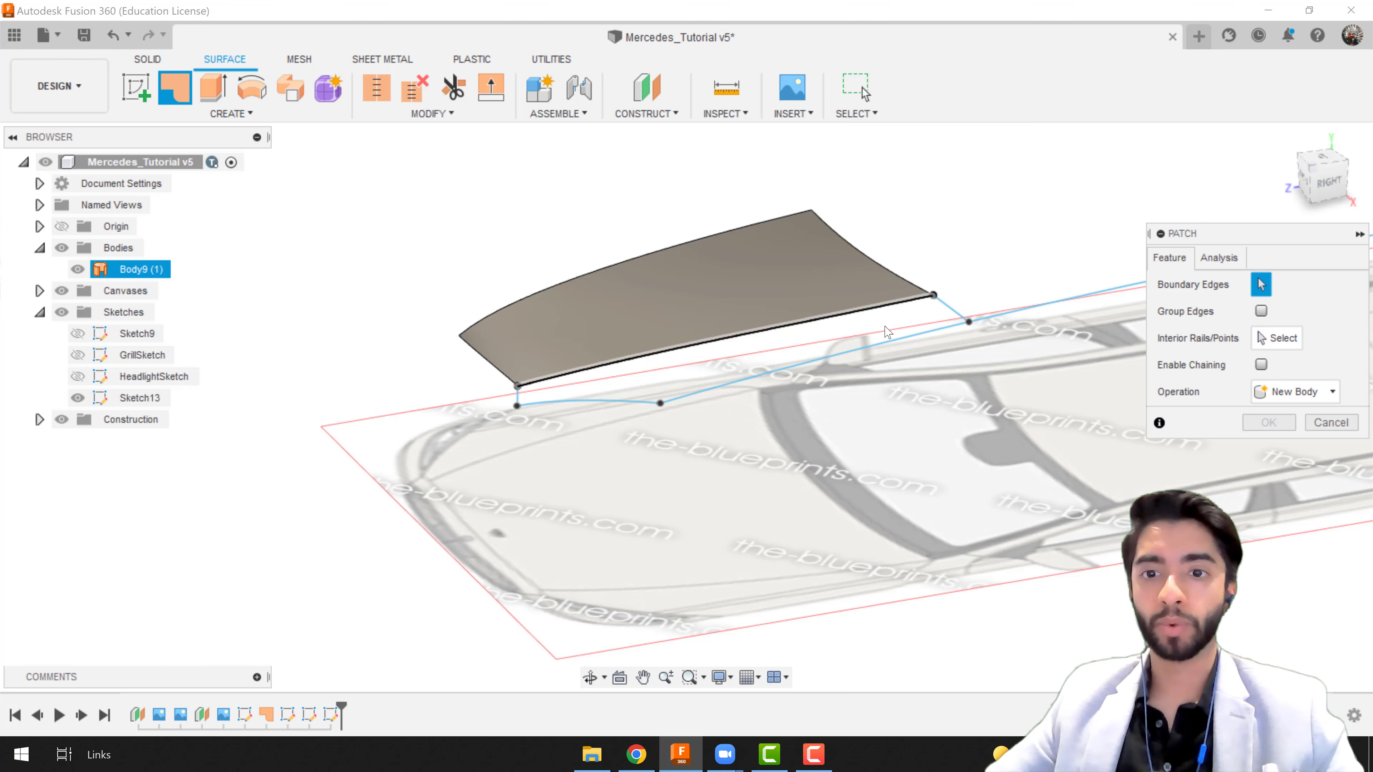
{"action": "left_click", "coordinate": [945, 305]}
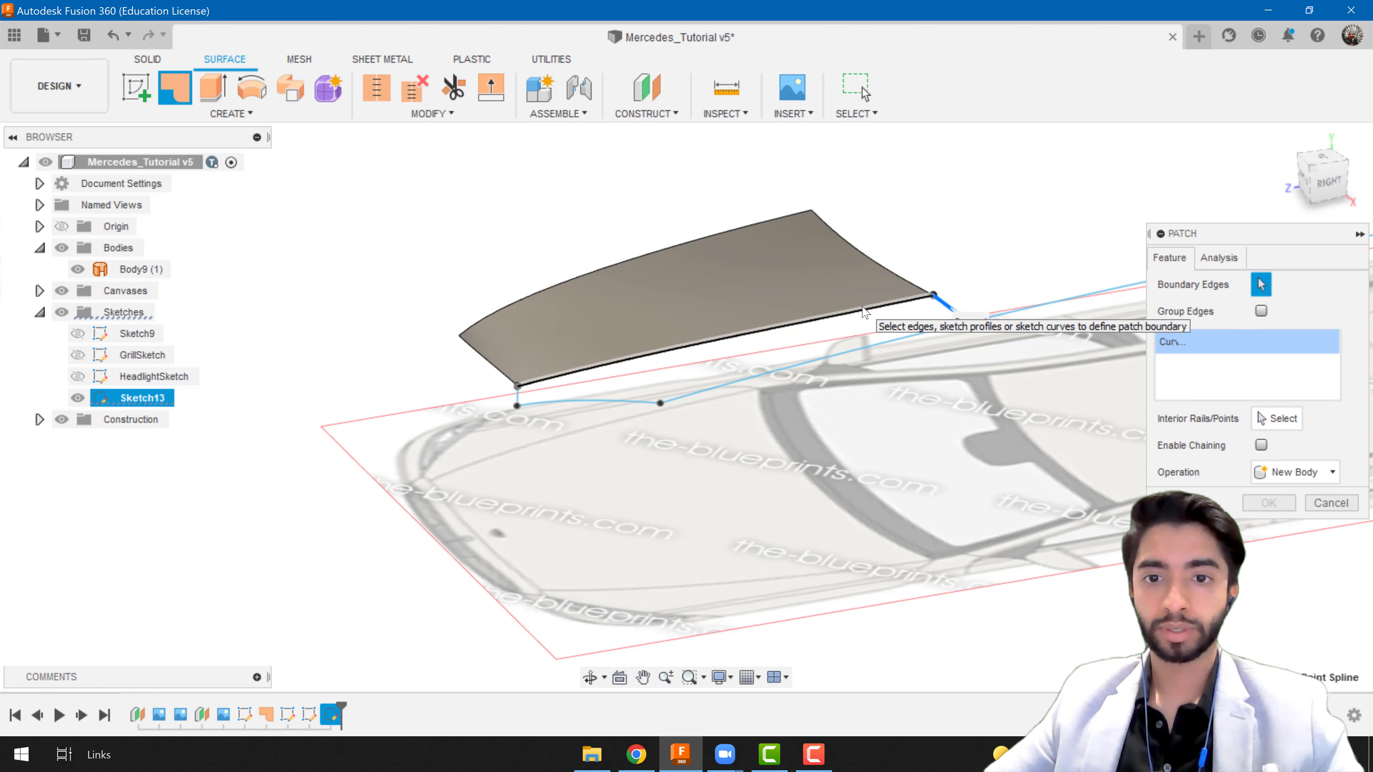
{"action": "left_click", "coordinate": [863, 311]}
{"action": "scroll", "coordinate": [591, 393], "scroll_direction": "up", "scroll_amount": 3}
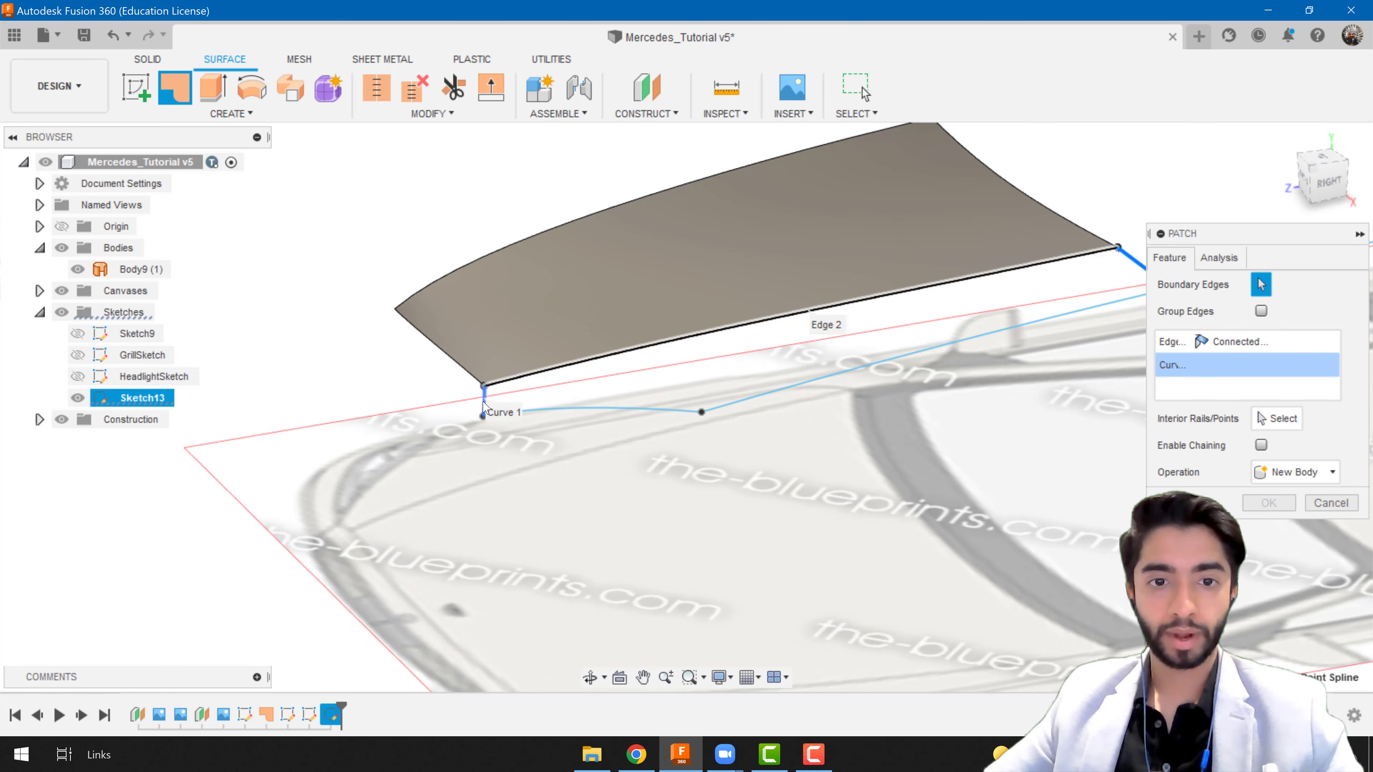
{"action": "left_click", "coordinate": [558, 411]}
{"action": "left_click", "coordinate": [557, 407]}
{"action": "scroll", "coordinate": [739, 405], "scroll_direction": "down", "scroll_amount": 3}
{"action": "middle_click_drag", "start_coordinate": [738, 404], "coordinate": [385, 547]}
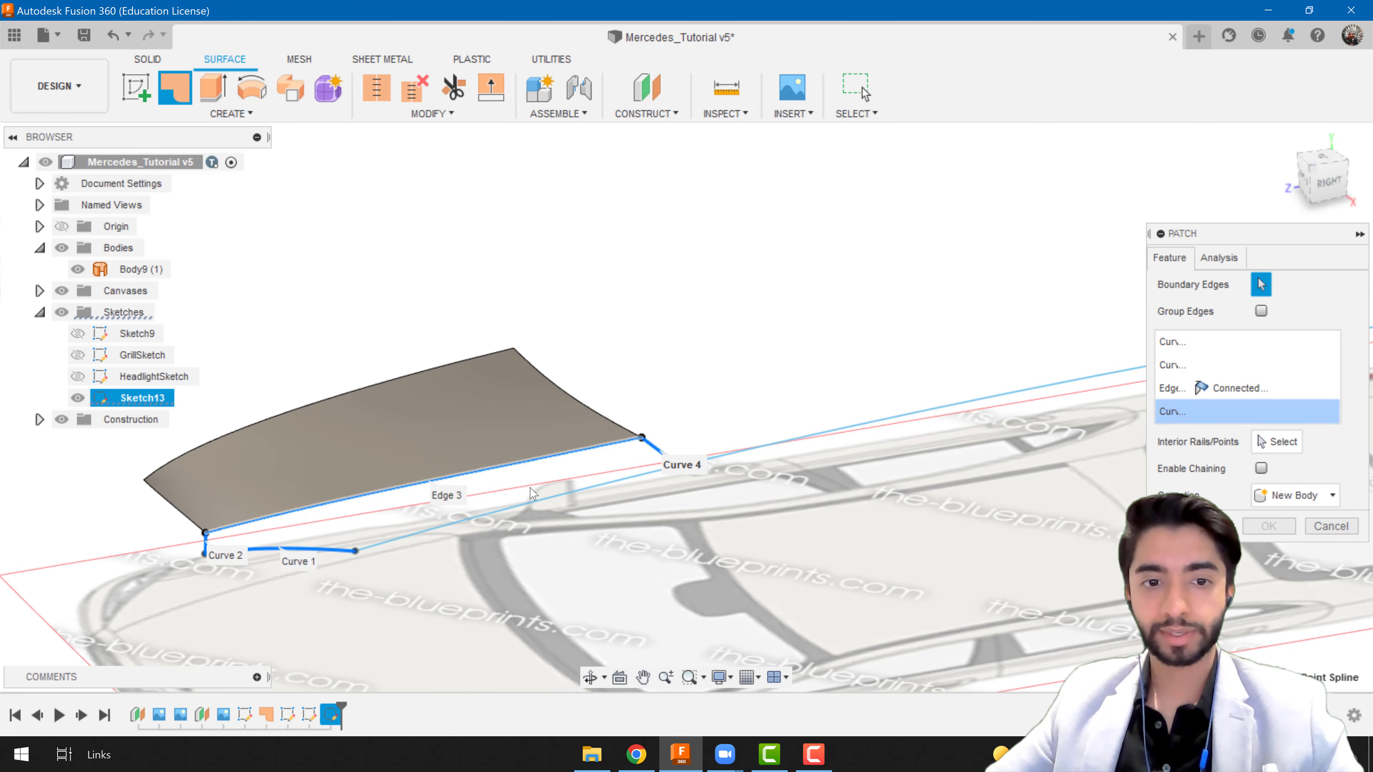
{"action": "scroll", "coordinate": [518, 509], "scroll_direction": "down", "scroll_amount": 5}
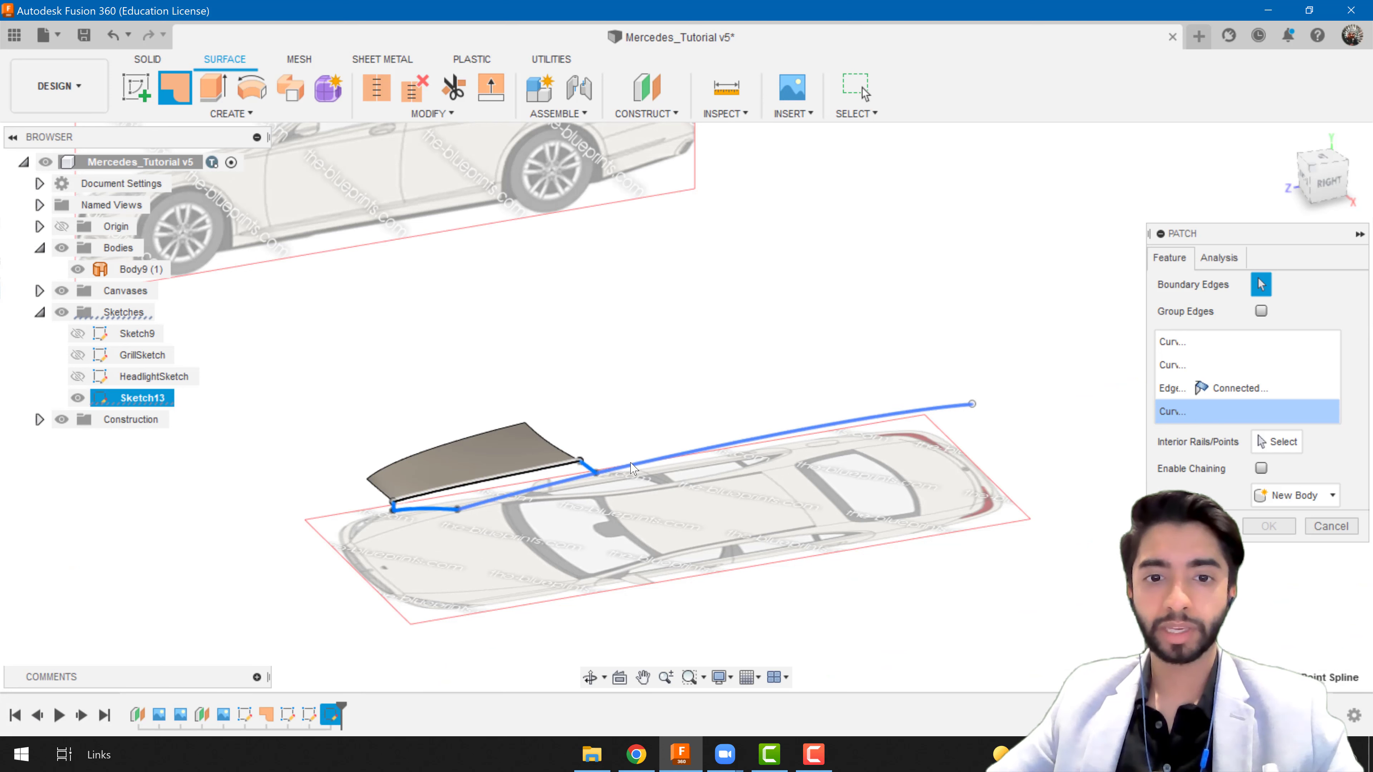
{"action": "left_click", "coordinate": [560, 491]}
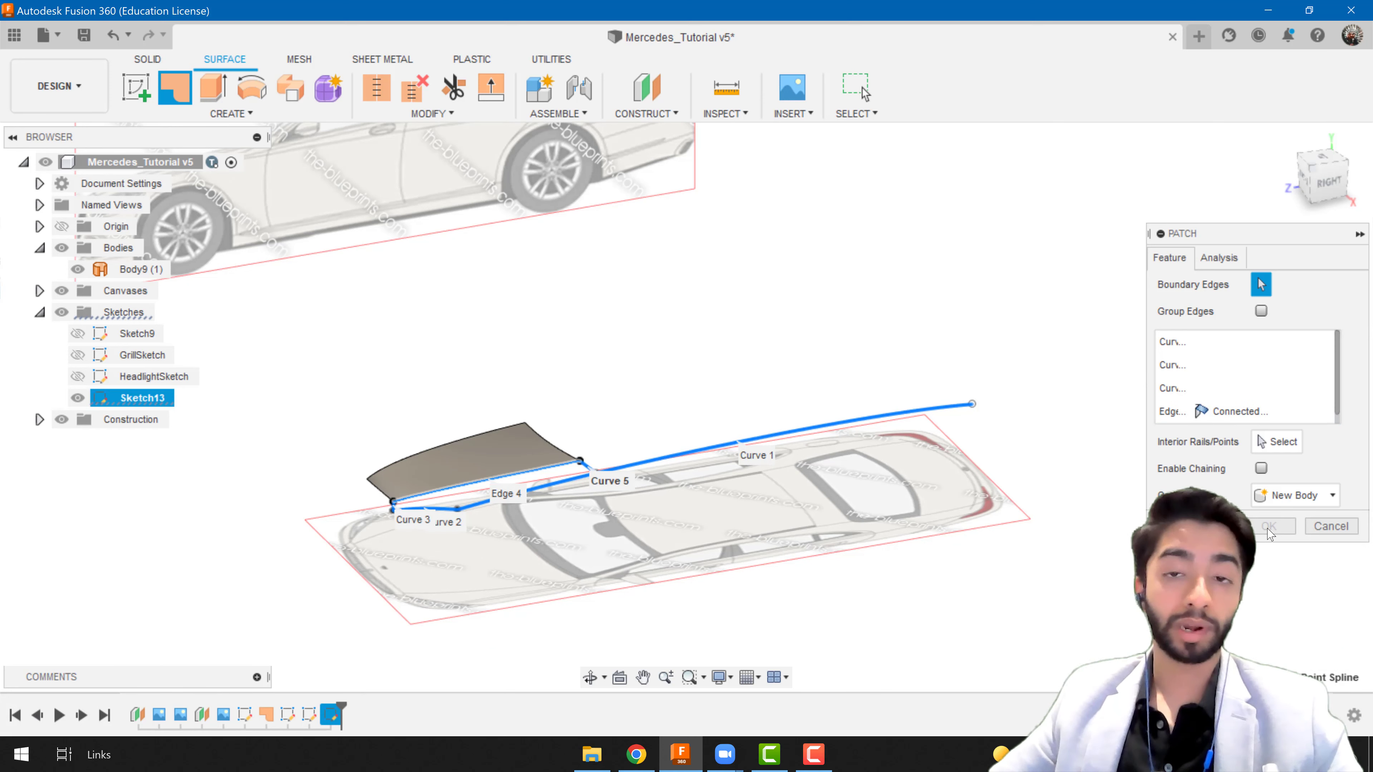
{"action": "scroll", "coordinate": [554, 543], "scroll_direction": "up", "scroll_amount": 2}
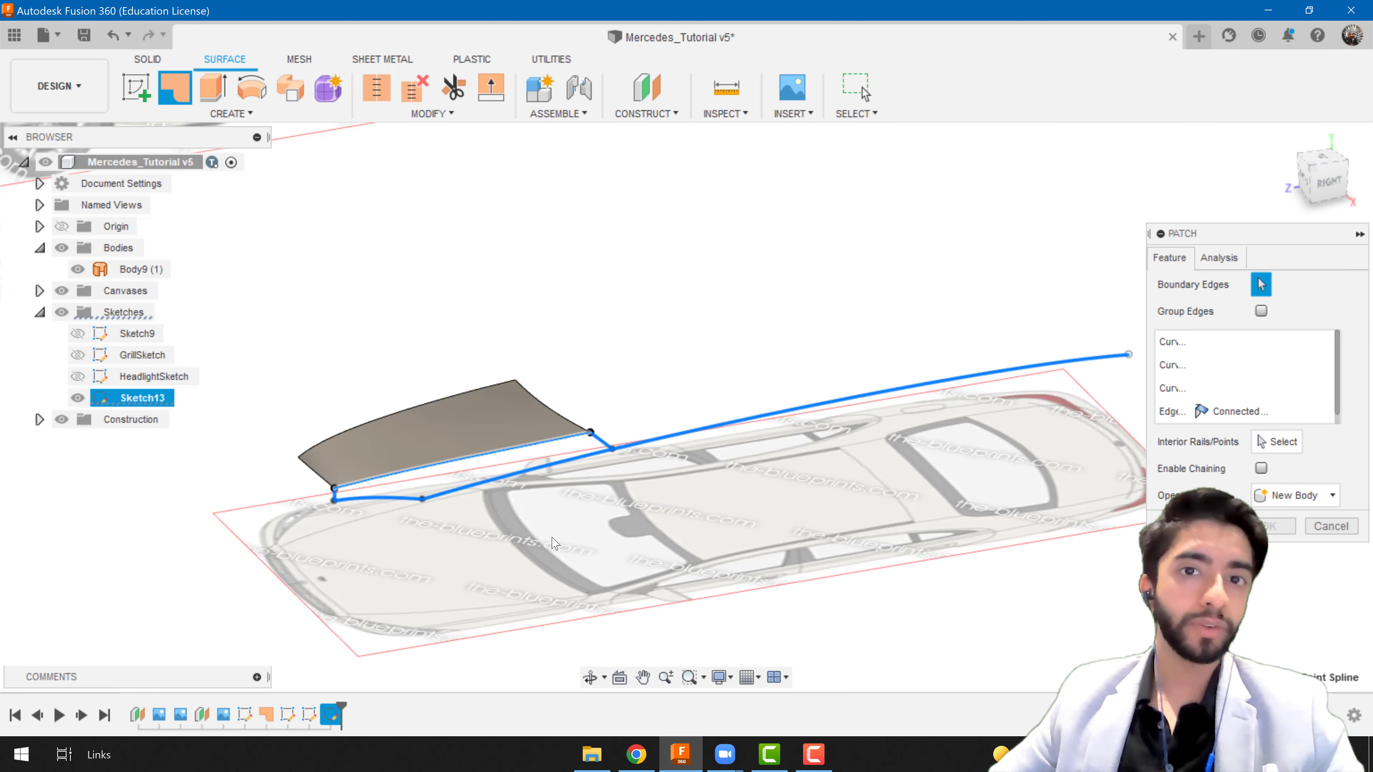
{"action": "left_click", "coordinate": [1327, 527]}
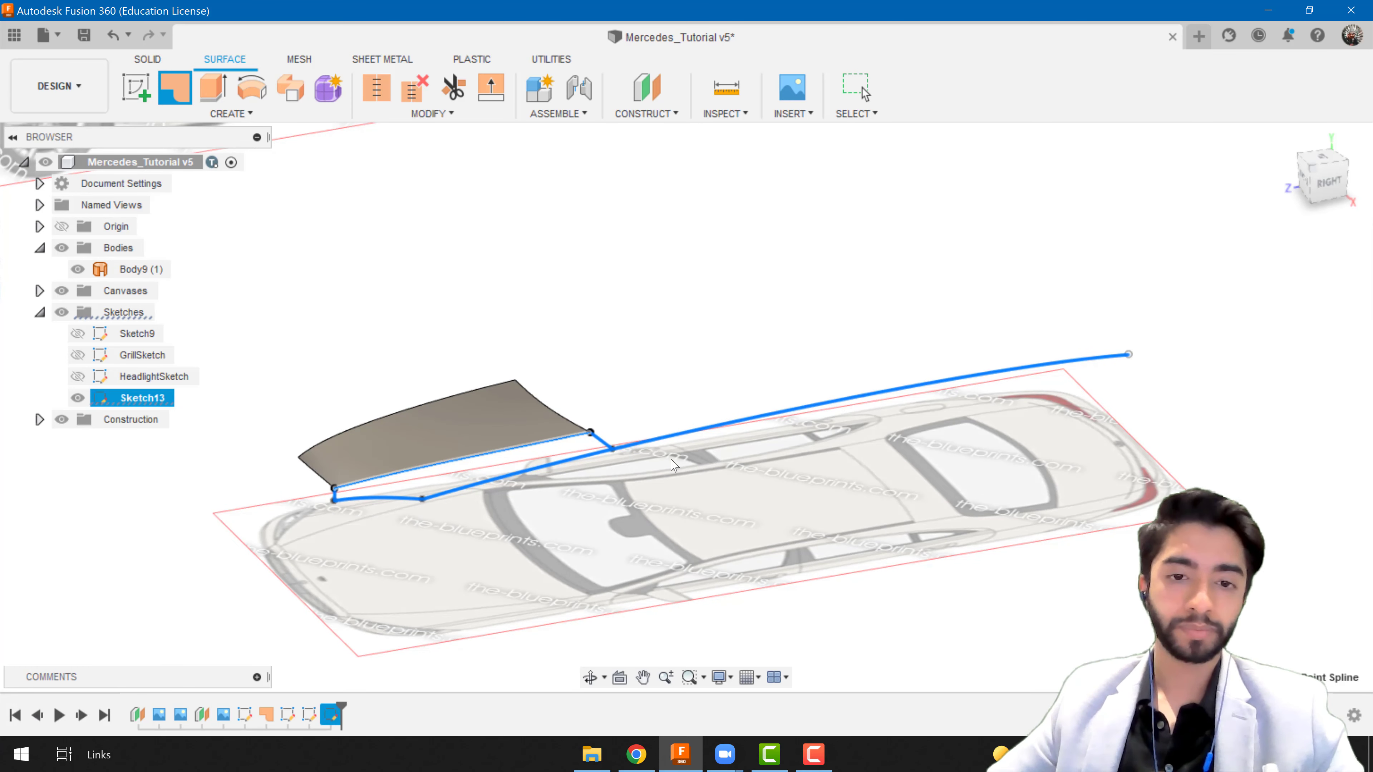
{"action": "key", "text": "Escape"}
- Reopen Sketch13 and break the long side spline where the short spline from the hood's rear corner meets it
{"action": "scroll", "coordinate": [616, 454], "scroll_direction": "up", "scroll_amount": 4}
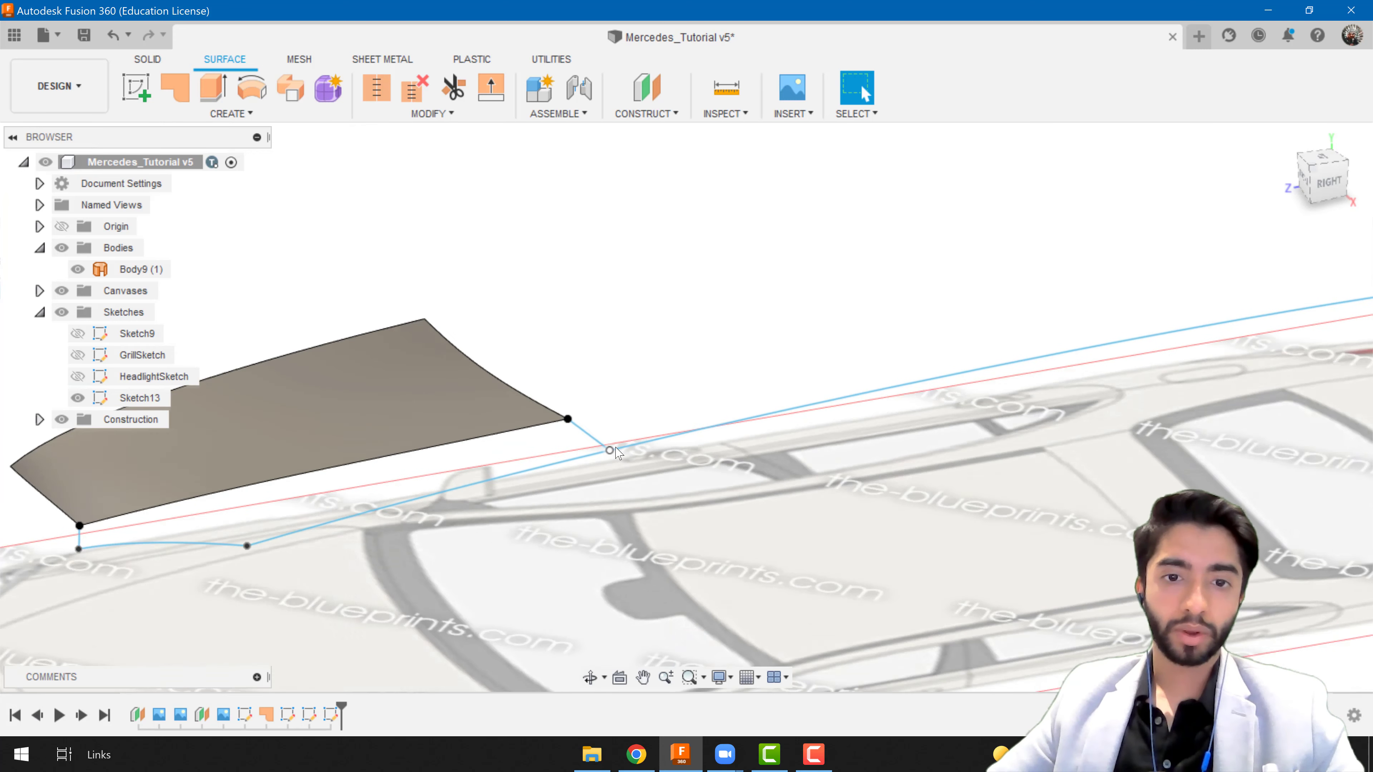
{"action": "double_click", "coordinate": [332, 715]}
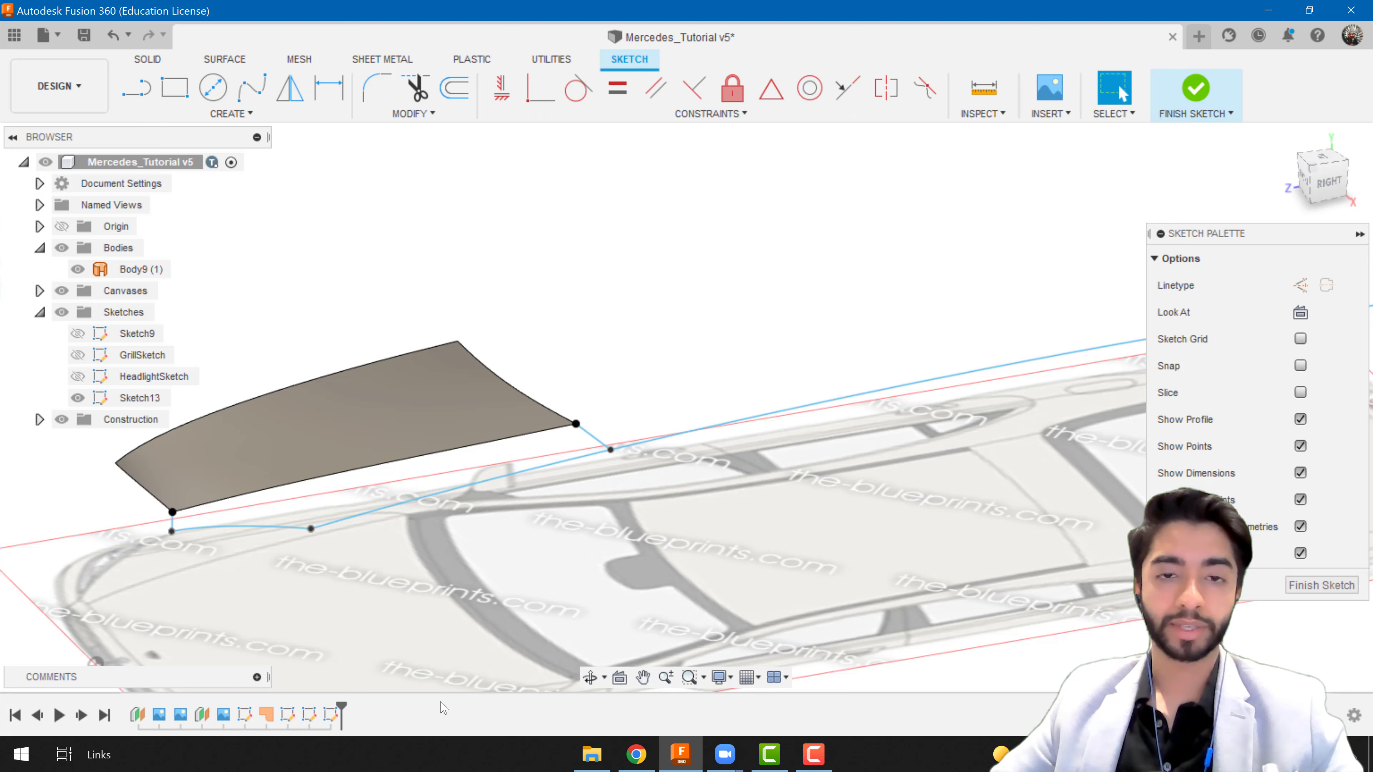
{"action": "left_click", "coordinate": [433, 120]}
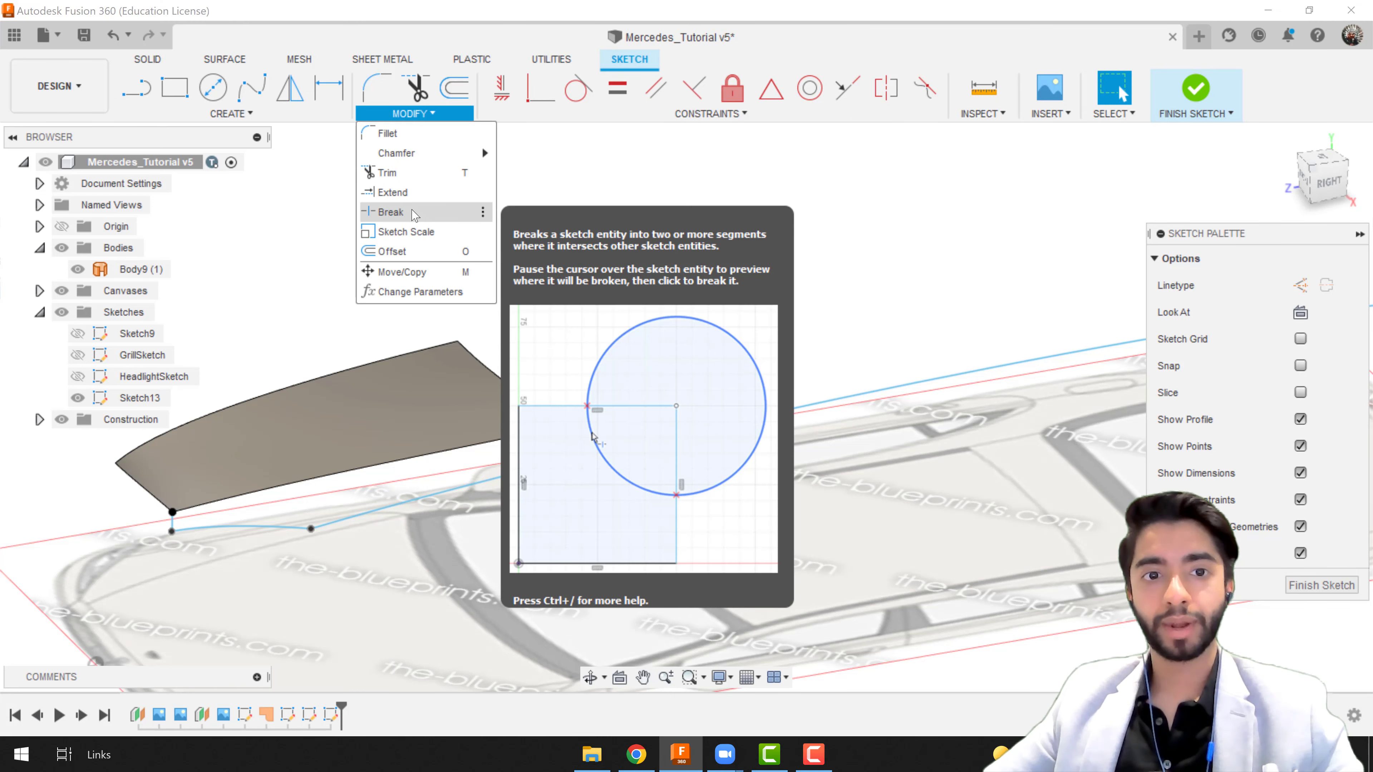
{"action": "left_click", "coordinate": [413, 212]}
{"action": "scroll", "coordinate": [555, 489], "scroll_direction": "up", "scroll_amount": 3}
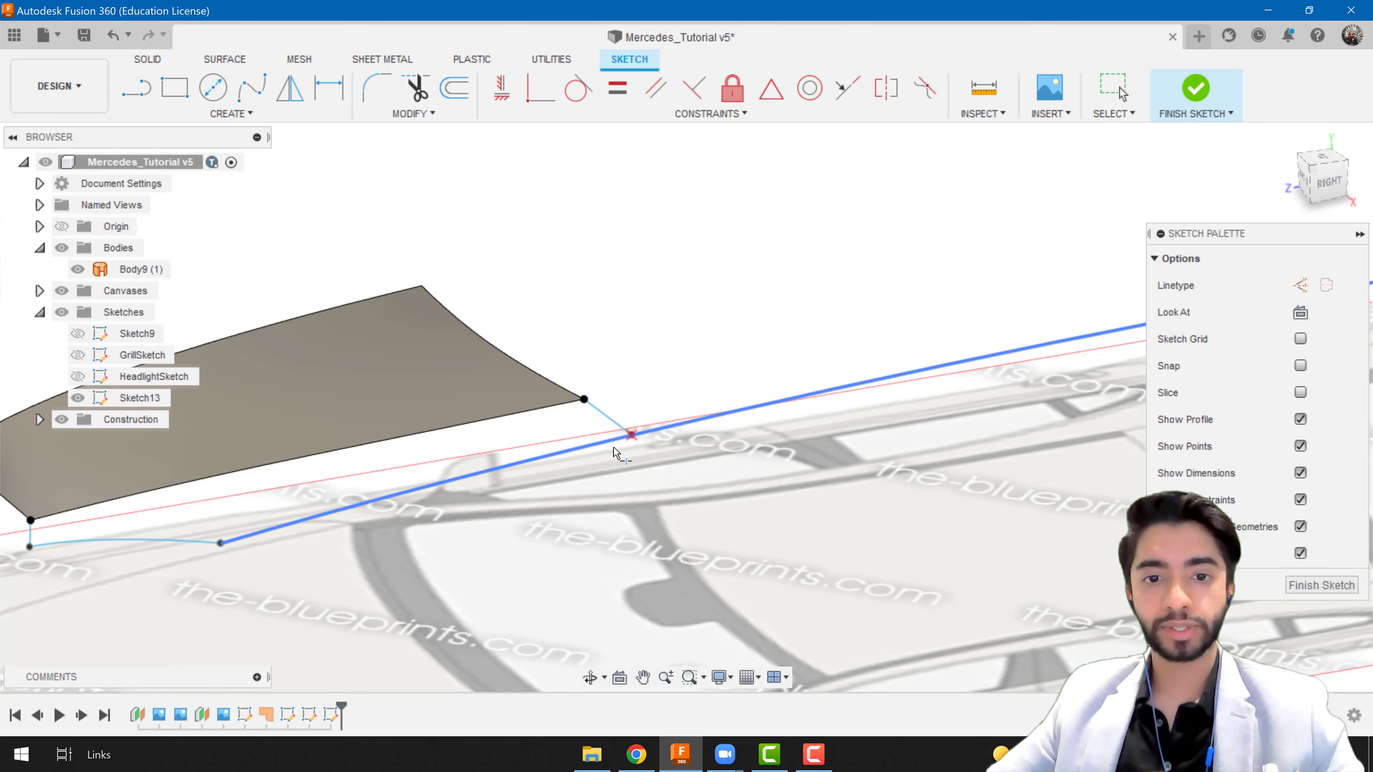
{"action": "scroll", "coordinate": [640, 439], "scroll_direction": "up", "scroll_amount": 3}
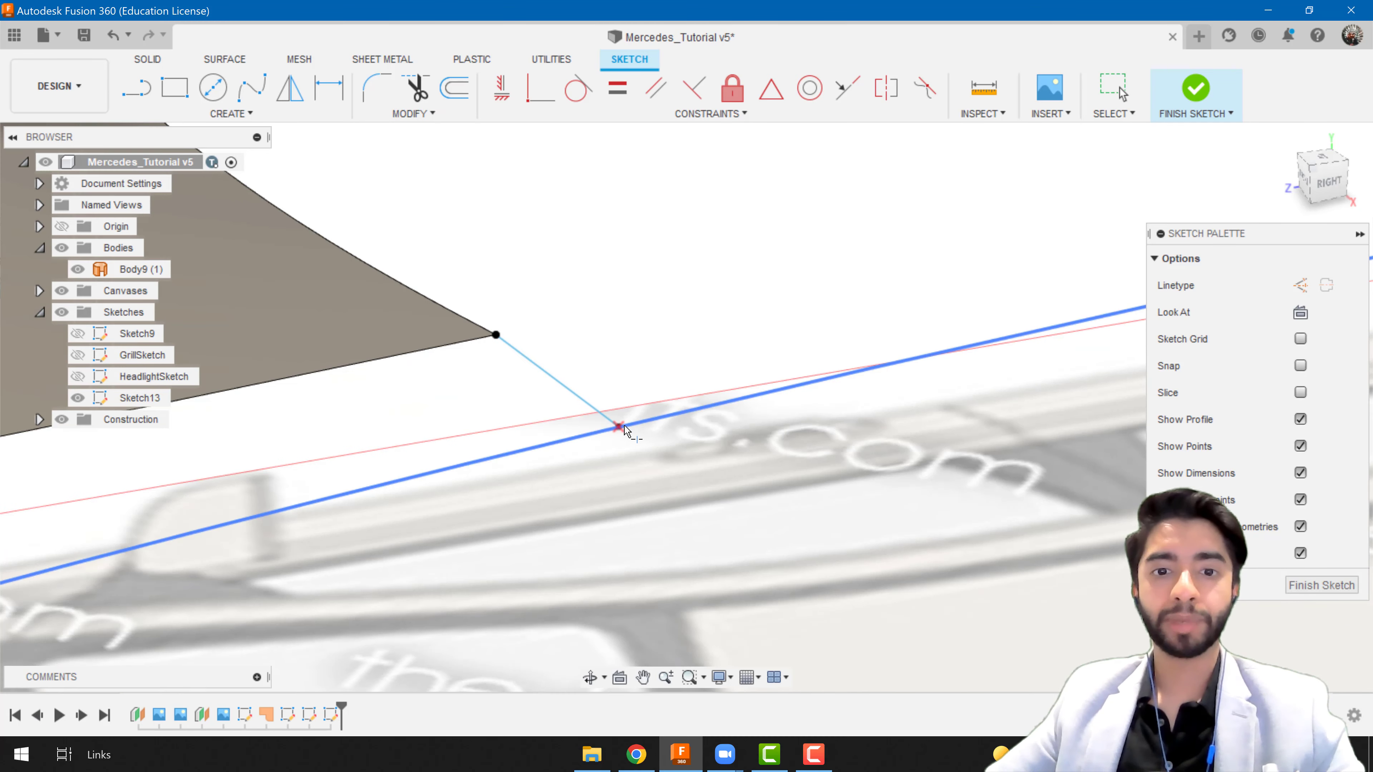
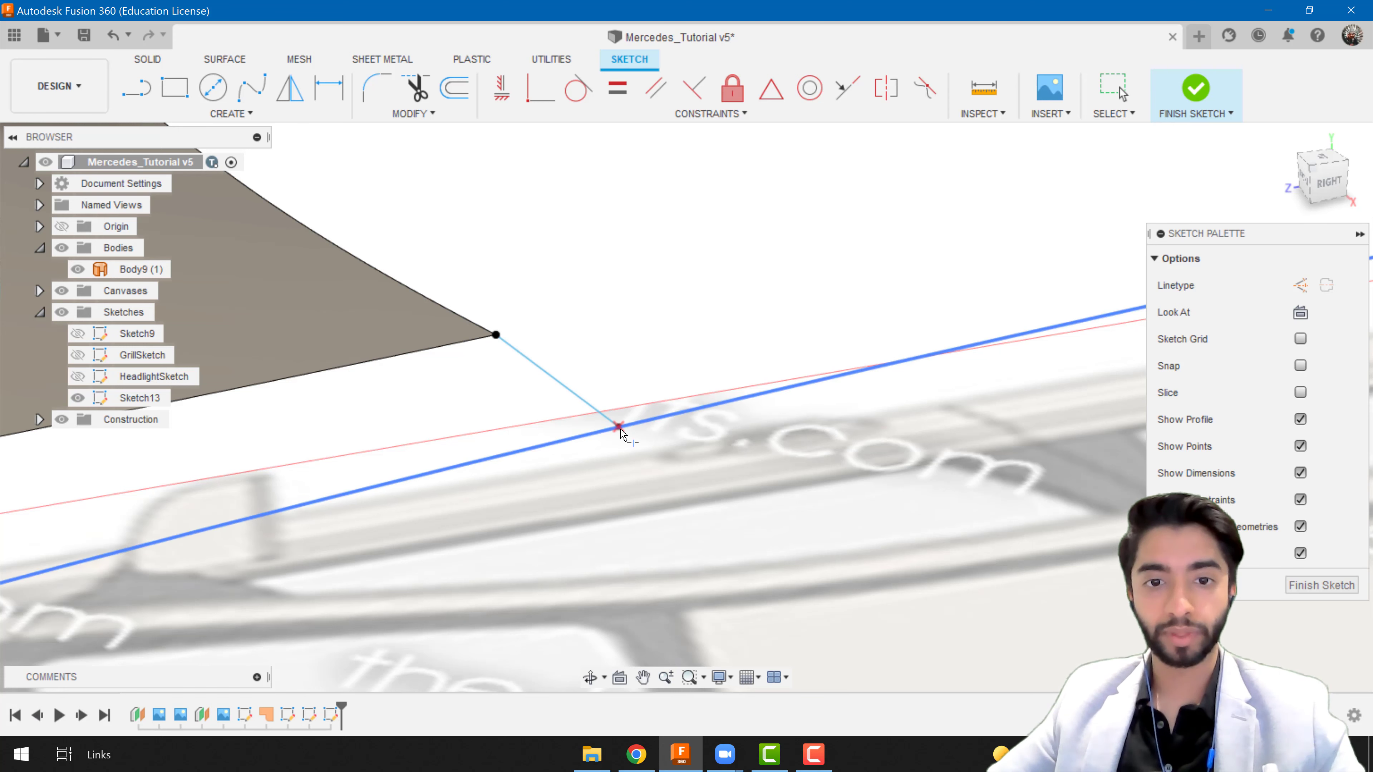
{"action": "left_click", "coordinate": [620, 432]}
{"action": "scroll", "coordinate": [655, 493], "scroll_direction": "down", "scroll_amount": 5}
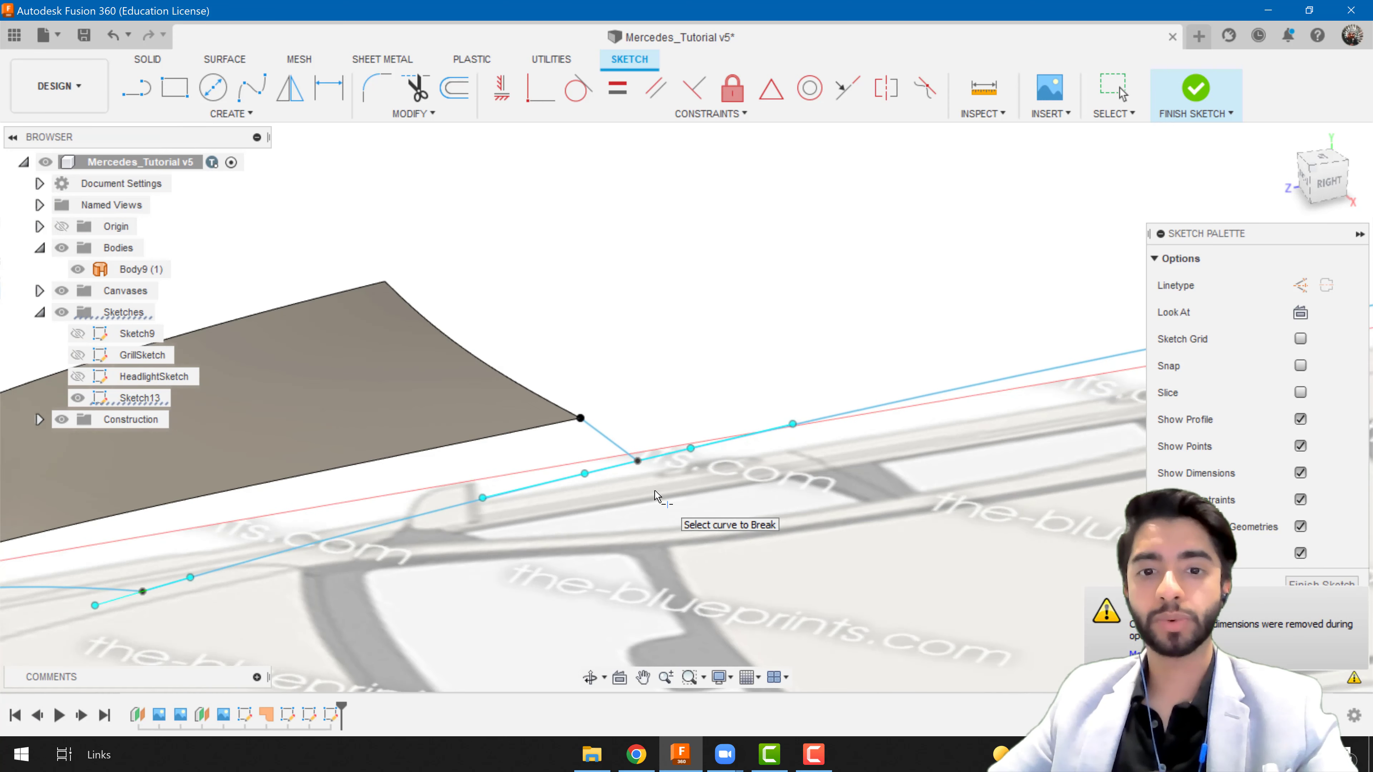
{"action": "key", "text": "Escape"}
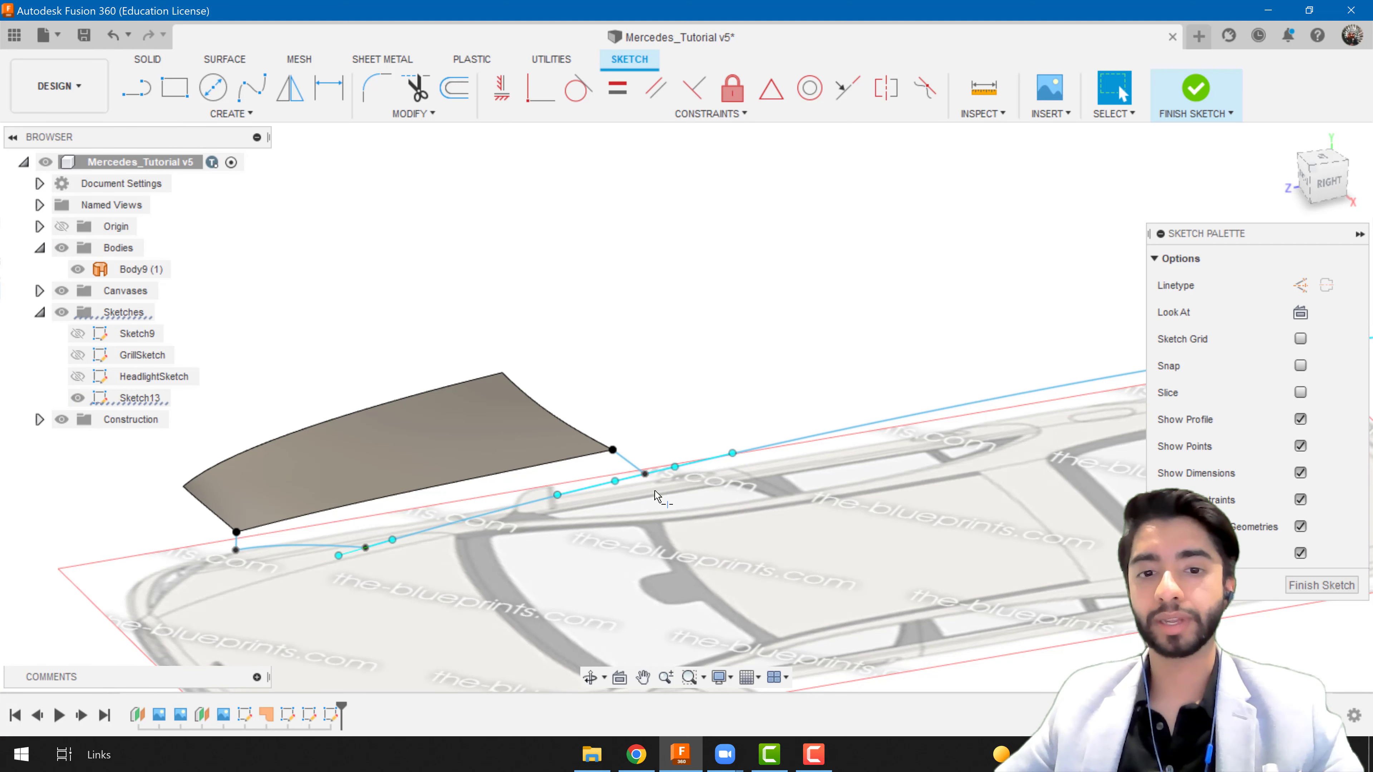
{"action": "left_click", "coordinate": [482, 516]}
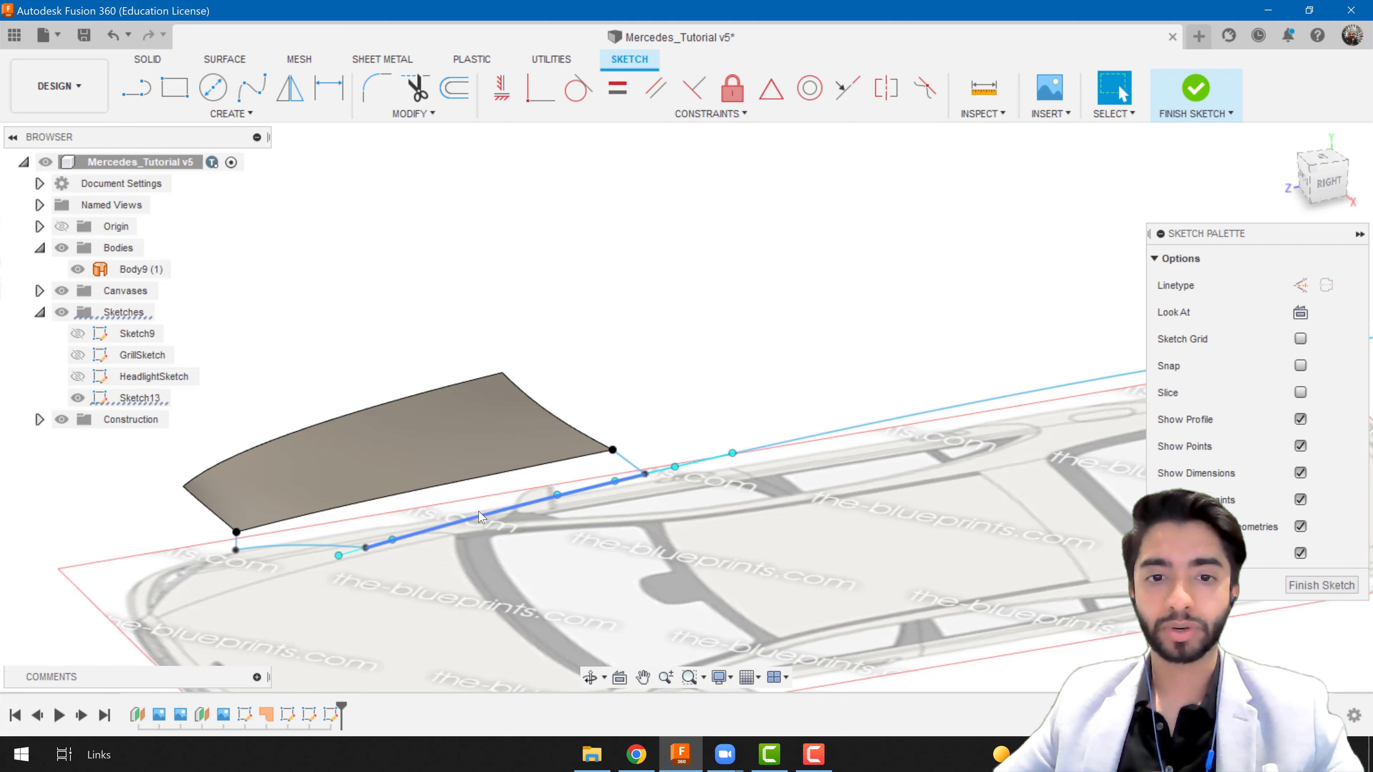
{"action": "left_click", "coordinate": [819, 436]}
{"action": "left_click", "coordinate": [815, 535]}
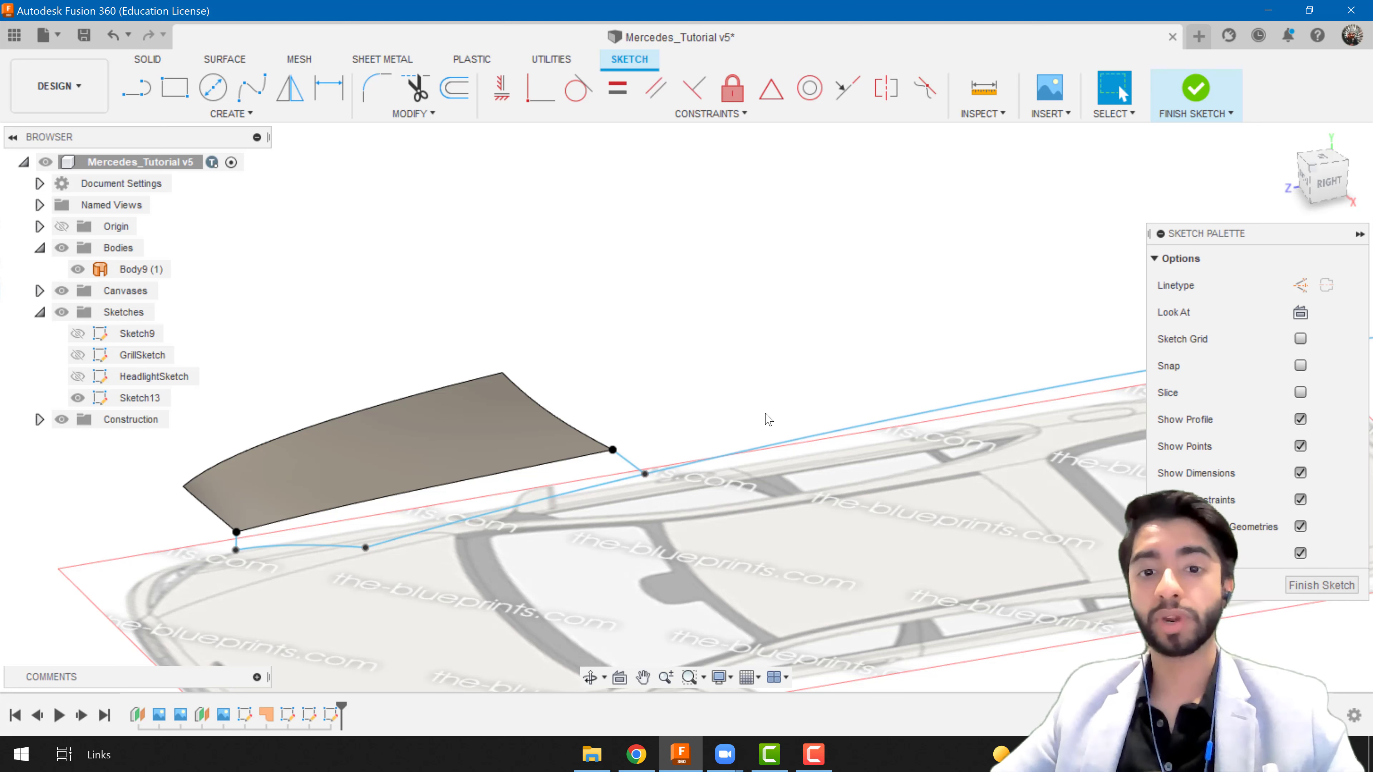
{"action": "left_click", "coordinate": [414, 115]}
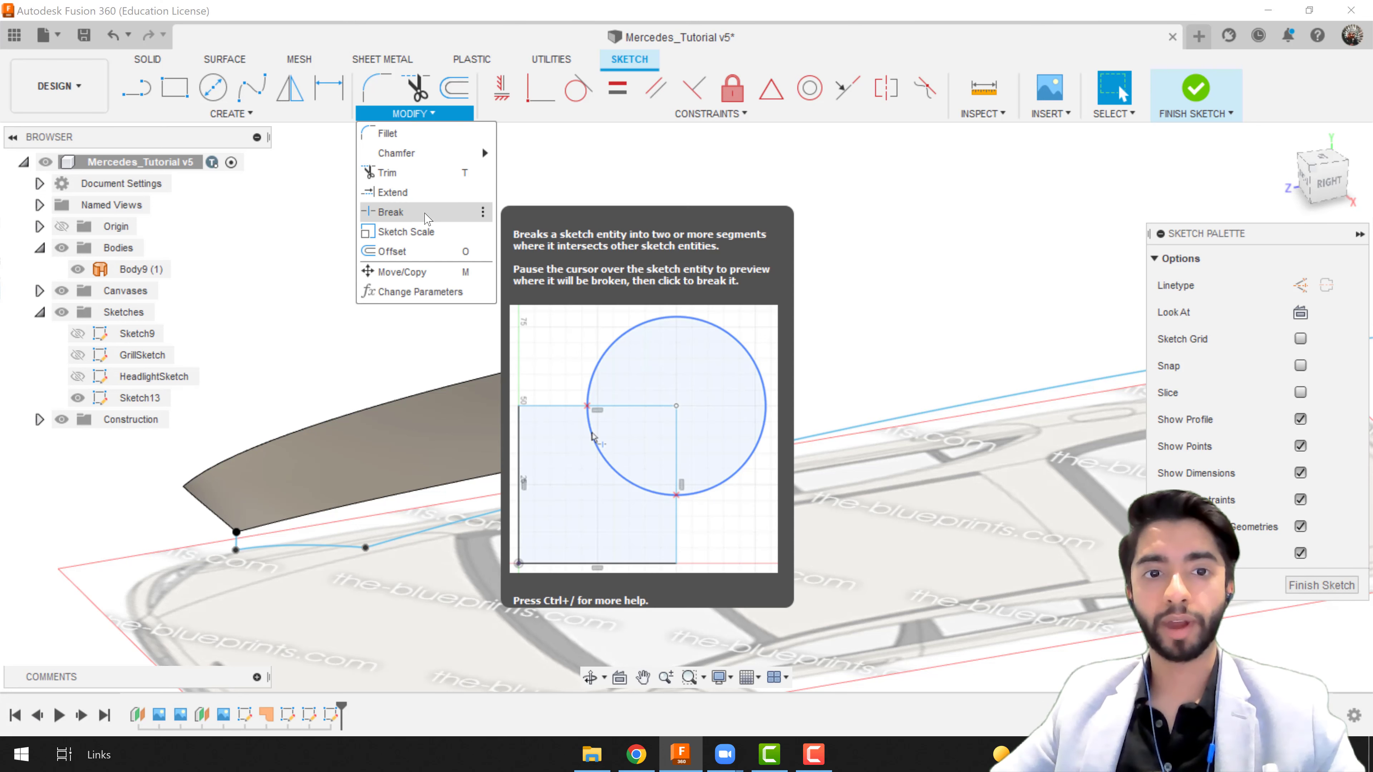
- Finish the sketch and patch a new surface body between the hood's side edge and the four surrounding side spline segments, with chaining disabled
{"action": "left_click", "coordinate": [1187, 97]}
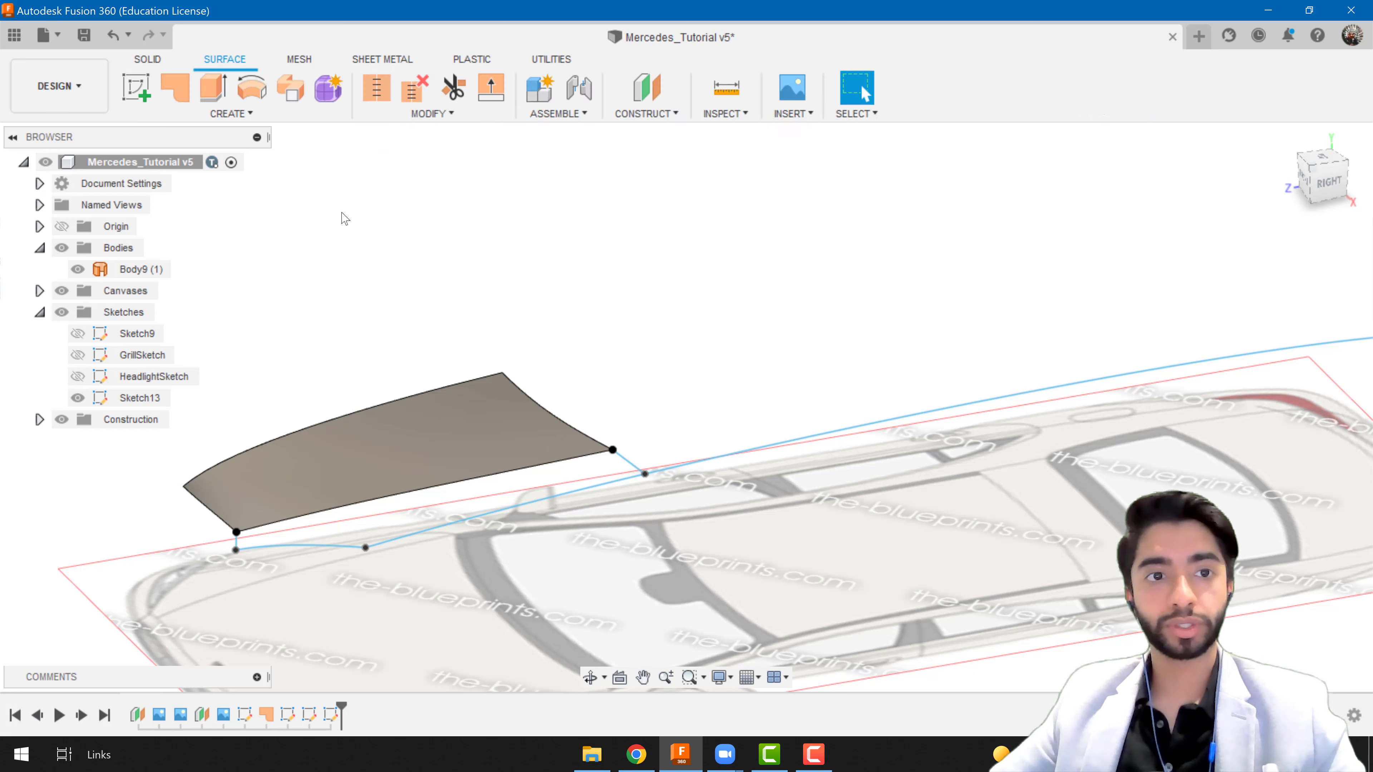
{"action": "left_click", "coordinate": [174, 88]}
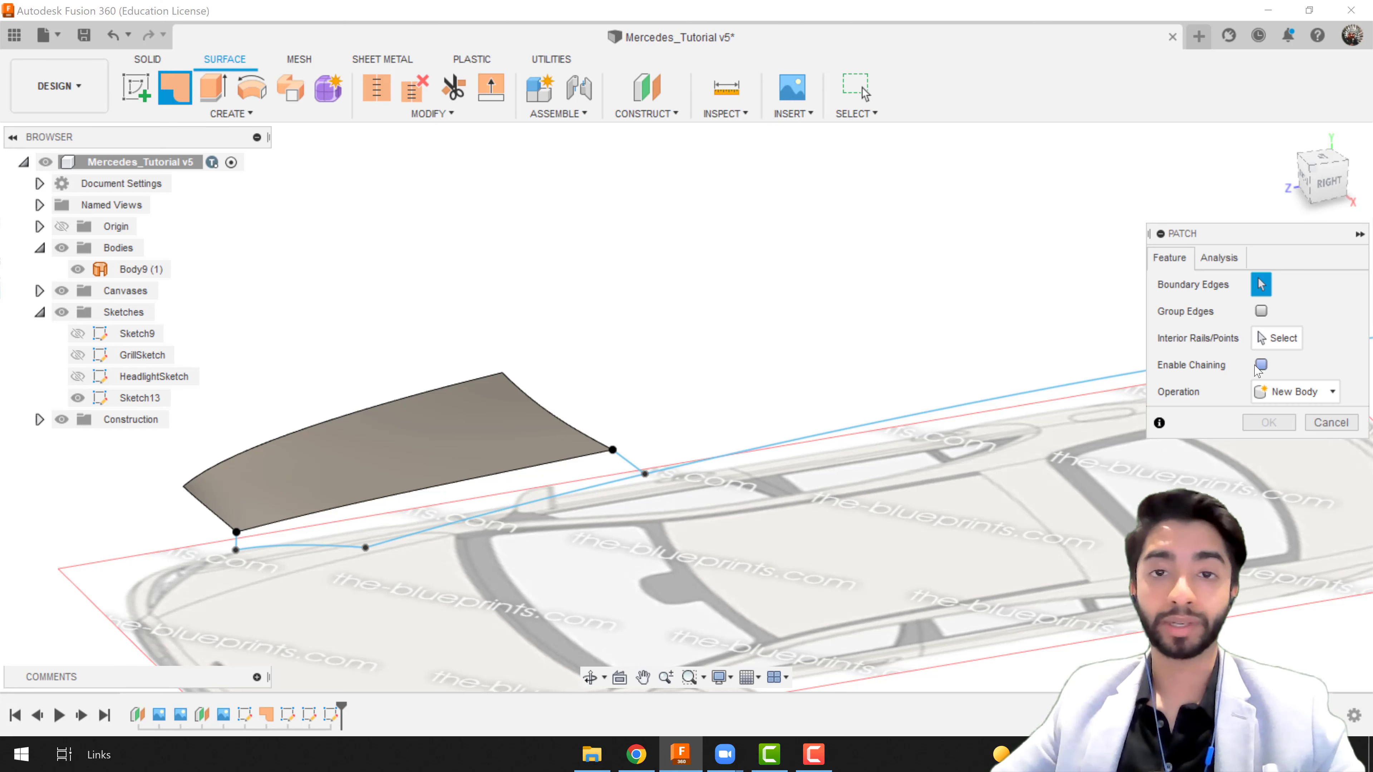
{"action": "left_click", "coordinate": [626, 460]}
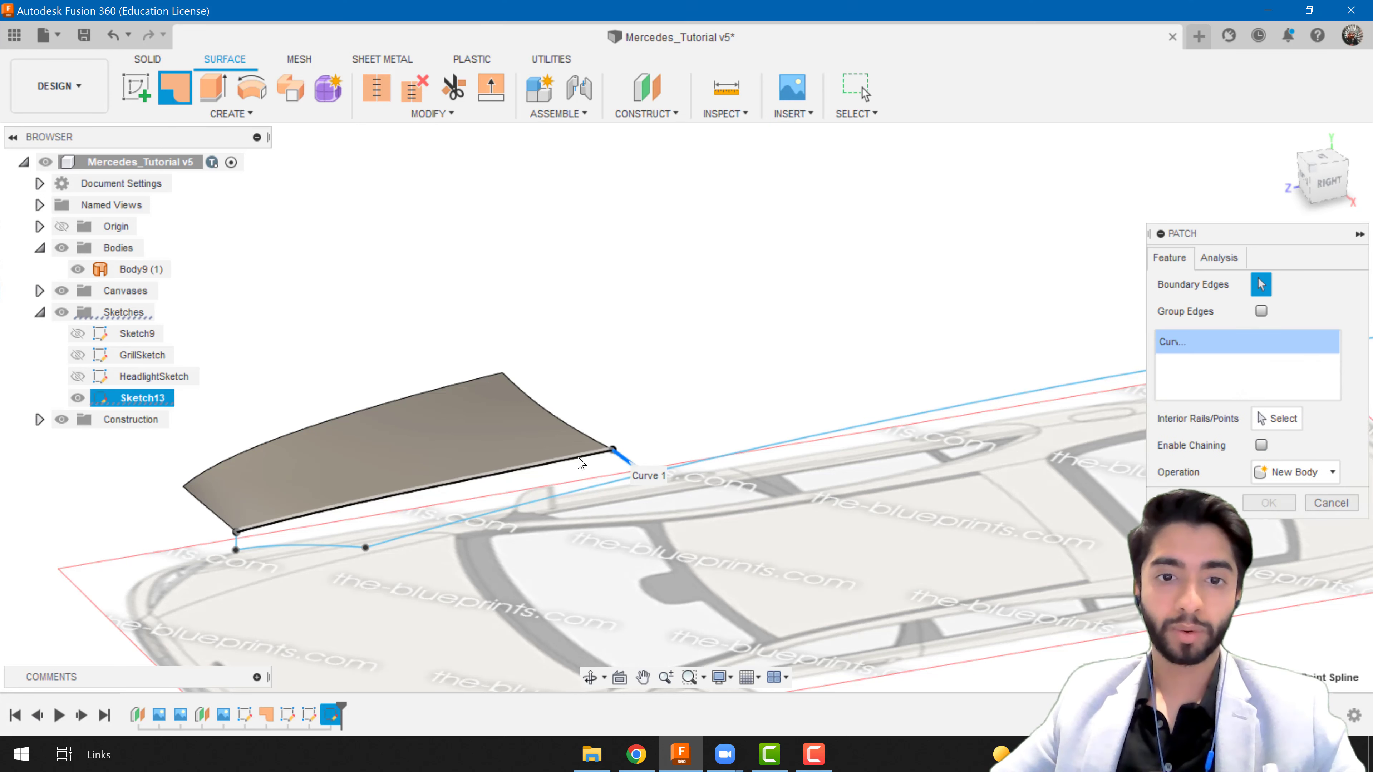
{"action": "left_click", "coordinate": [580, 461]}
{"action": "scroll", "coordinate": [265, 550], "scroll_direction": "up", "scroll_amount": 2}
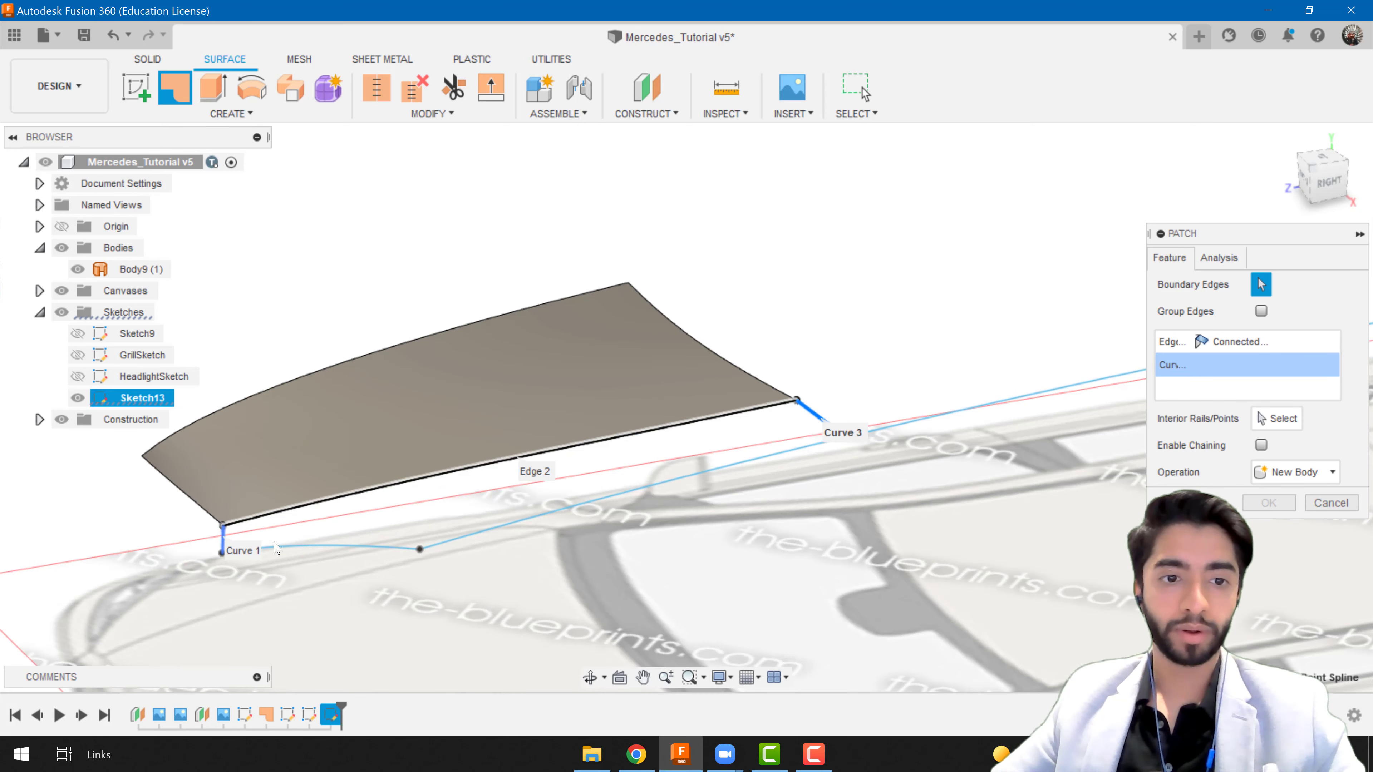
{"action": "left_click", "coordinate": [287, 550]}
{"action": "left_click", "coordinate": [487, 532]}
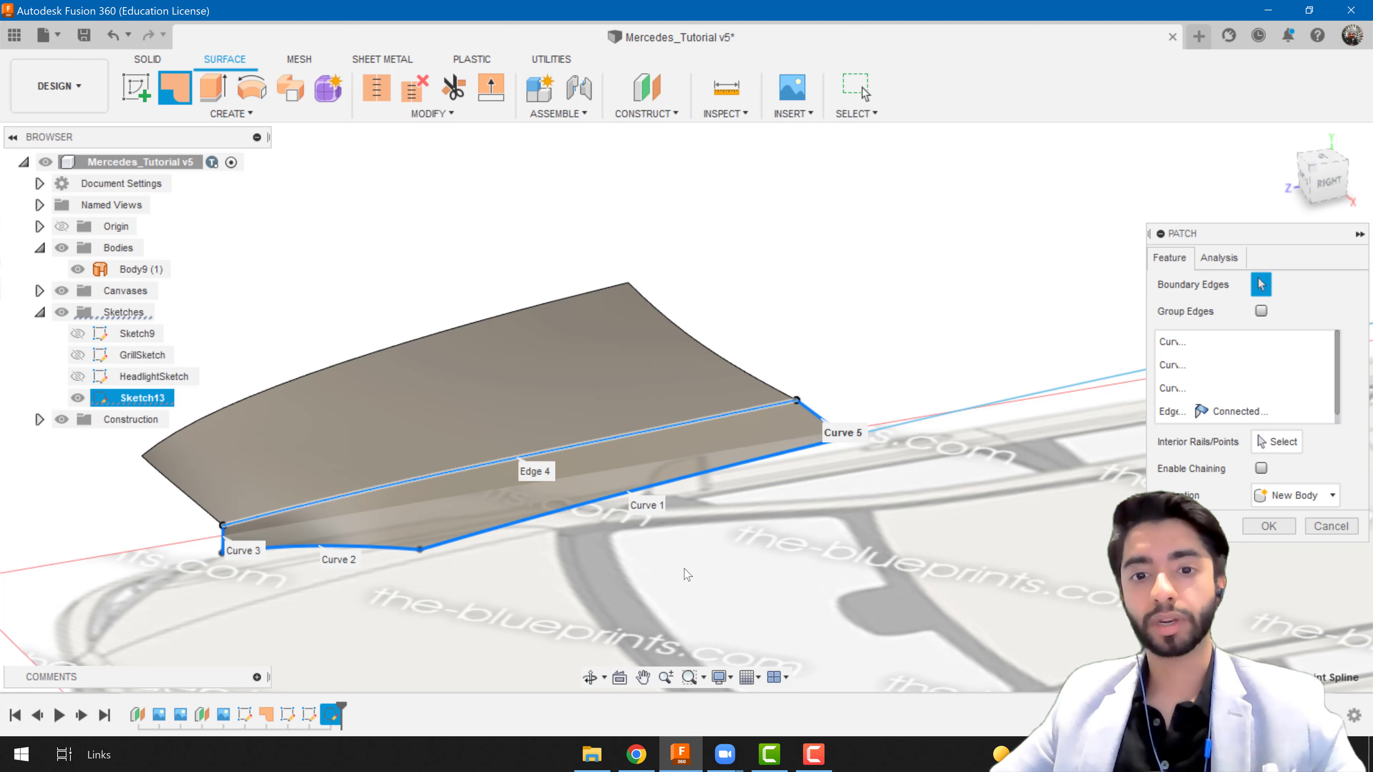
{"action": "left_click", "coordinate": [1267, 528]}
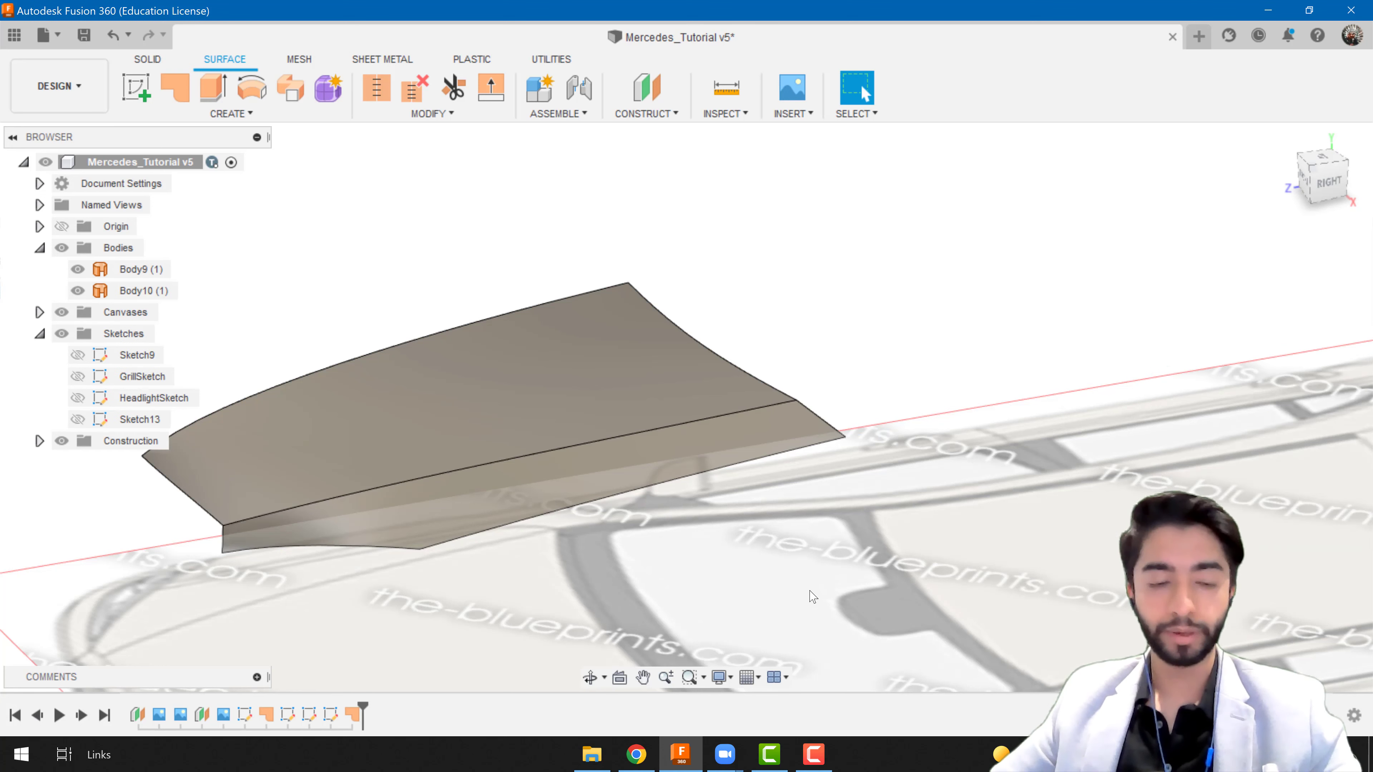
- Show GrillSketch and HeadlightSketch over the hood and side surfaces in the front view
{"action": "scroll", "coordinate": [1120, 325], "scroll_direction": "down", "scroll_amount": 3}
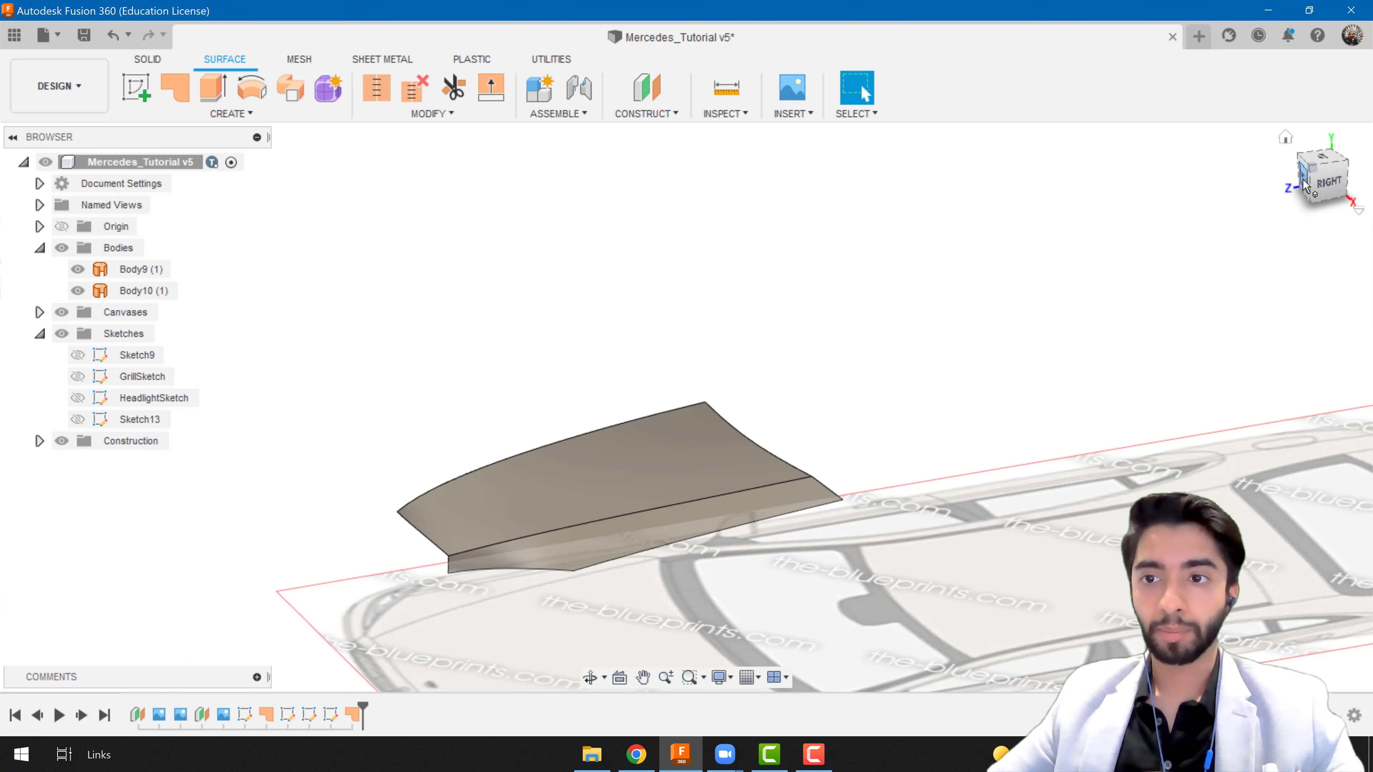
{"action": "left_click", "coordinate": [1305, 181]}
{"action": "scroll", "coordinate": [697, 565], "scroll_direction": "up", "scroll_amount": 6}
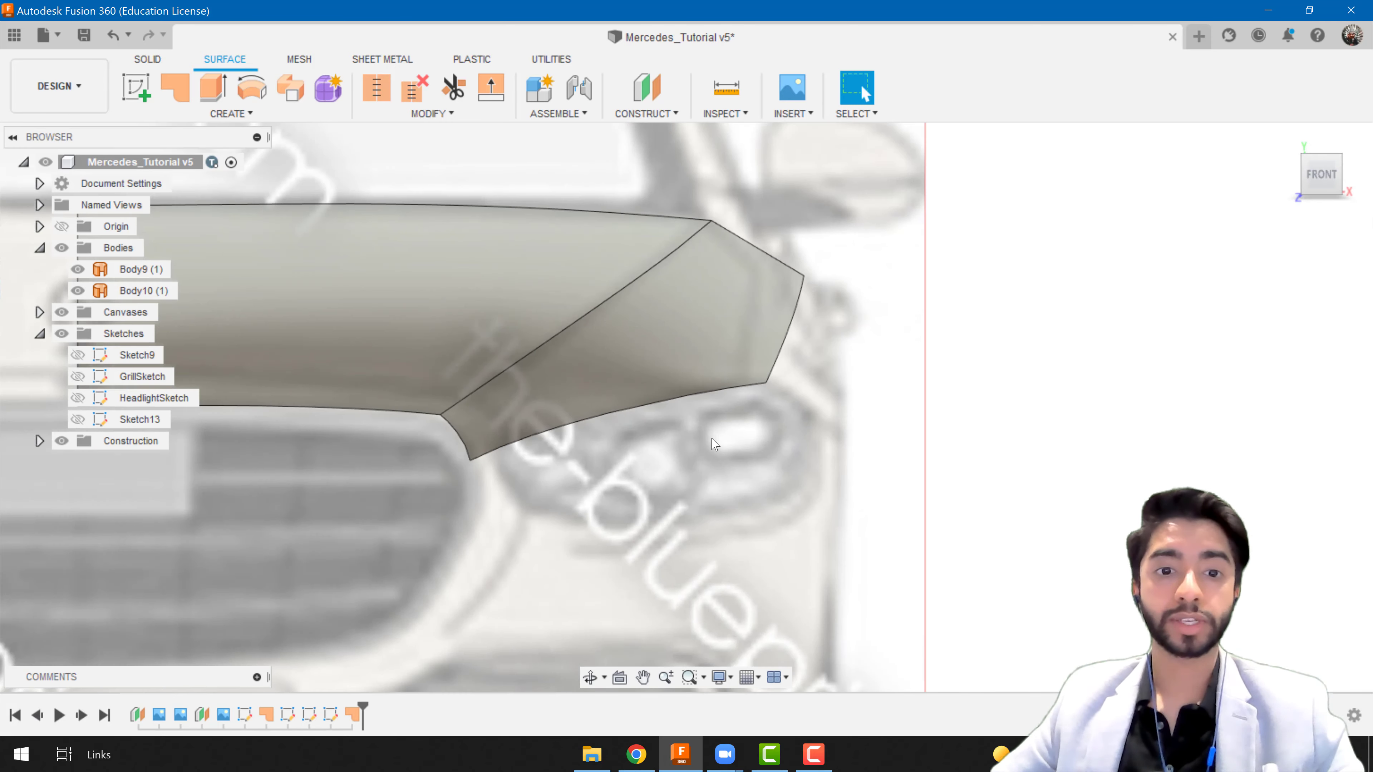
{"action": "left_click", "coordinate": [498, 454]}
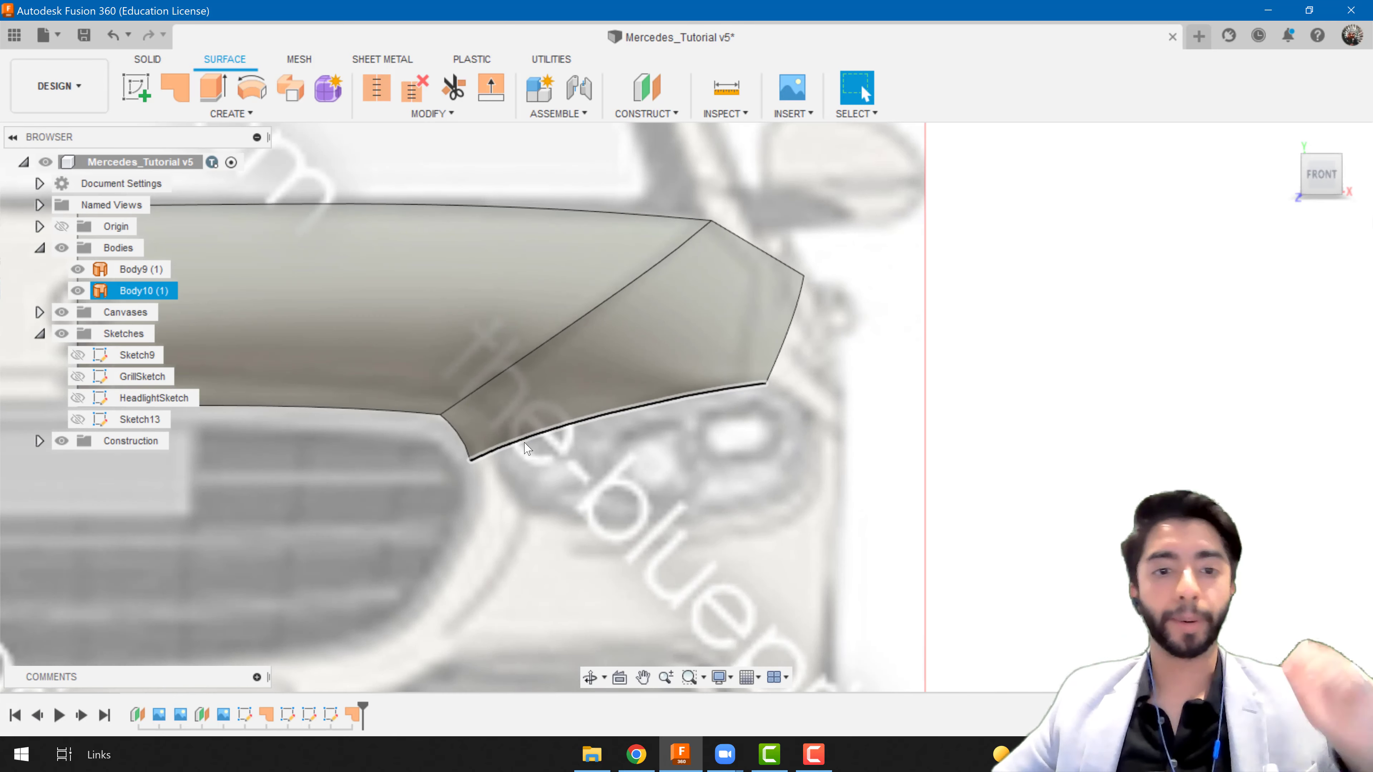
{"action": "left_click", "coordinate": [210, 378]}
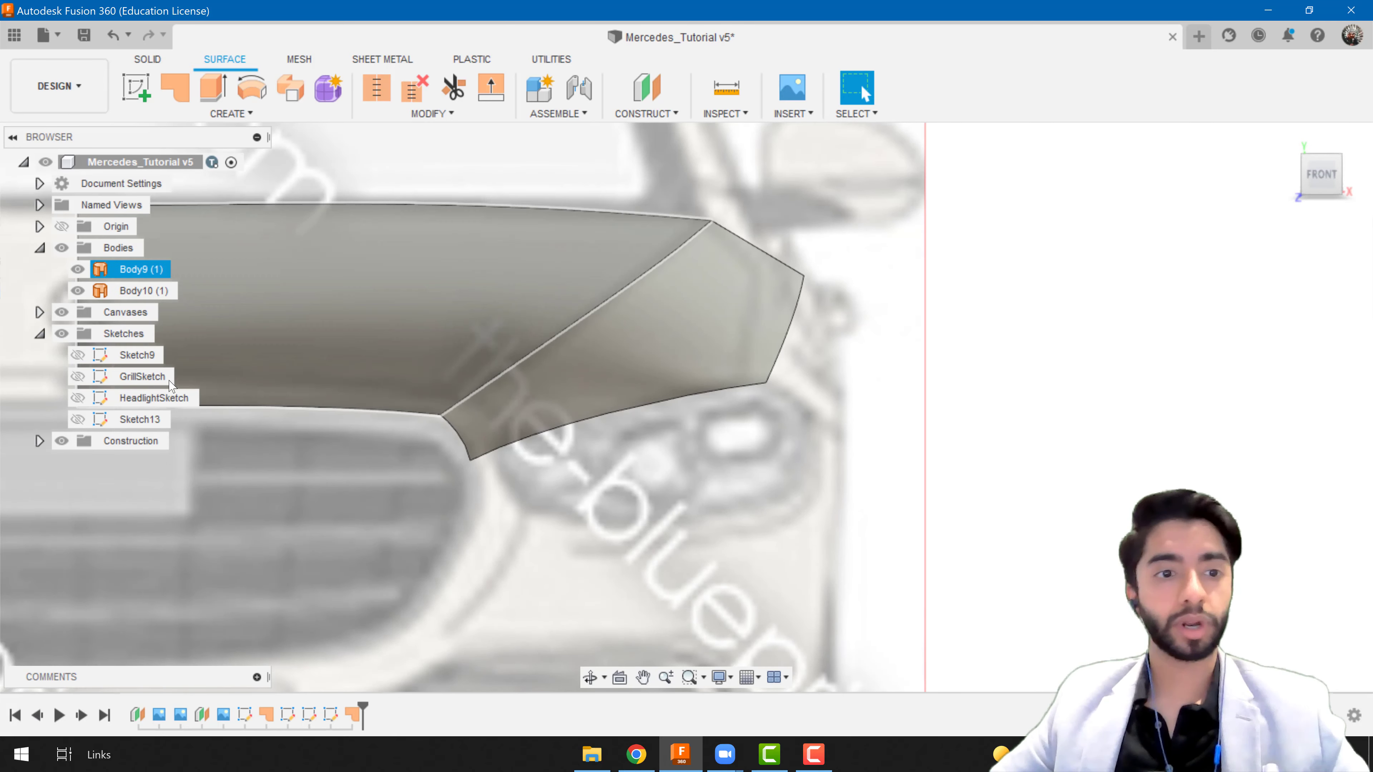
{"action": "left_click", "coordinate": [78, 377]}
{"action": "left_click", "coordinate": [78, 398]}
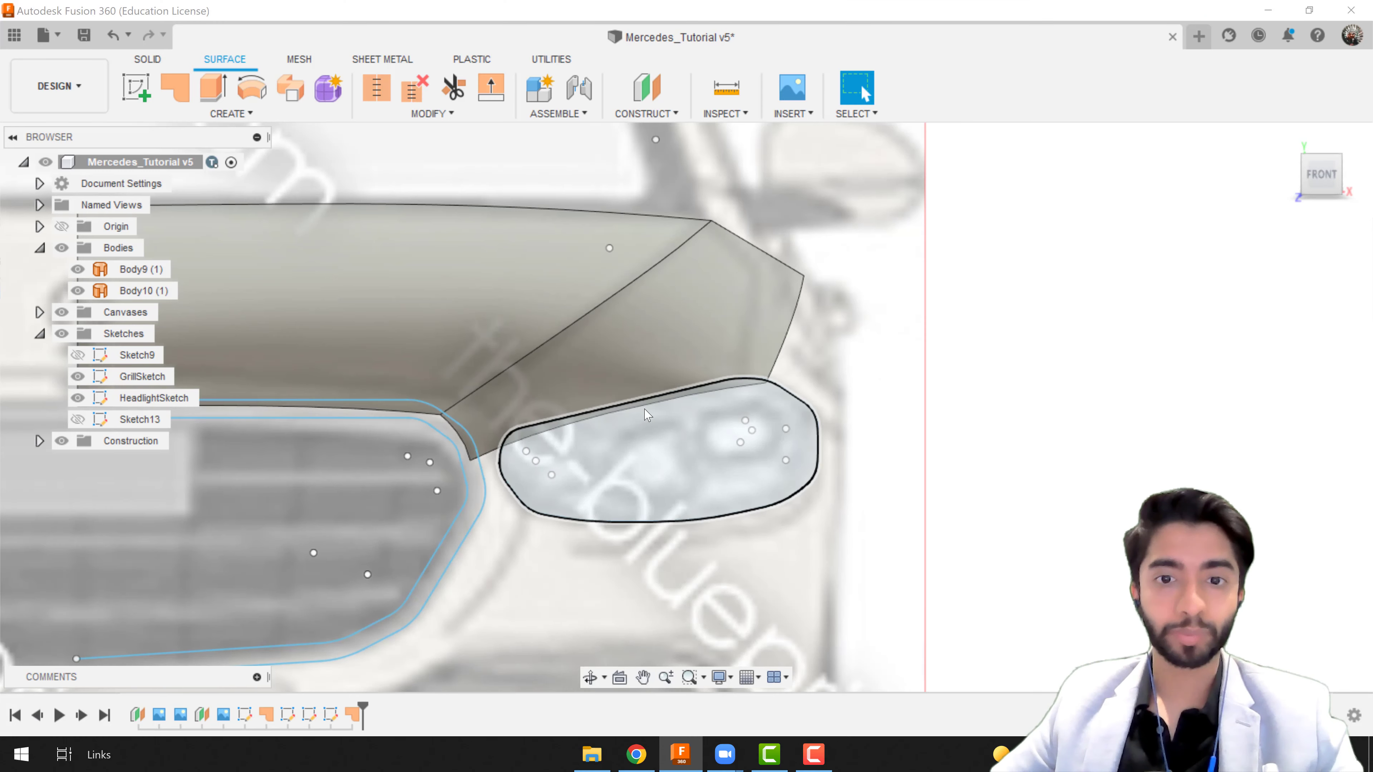
- Split the side surface Body10 with the headlight outline as splitting tool
{"action": "scroll", "coordinate": [653, 411], "scroll_direction": "up", "scroll_amount": 2}
{"action": "left_click", "coordinate": [432, 114]}
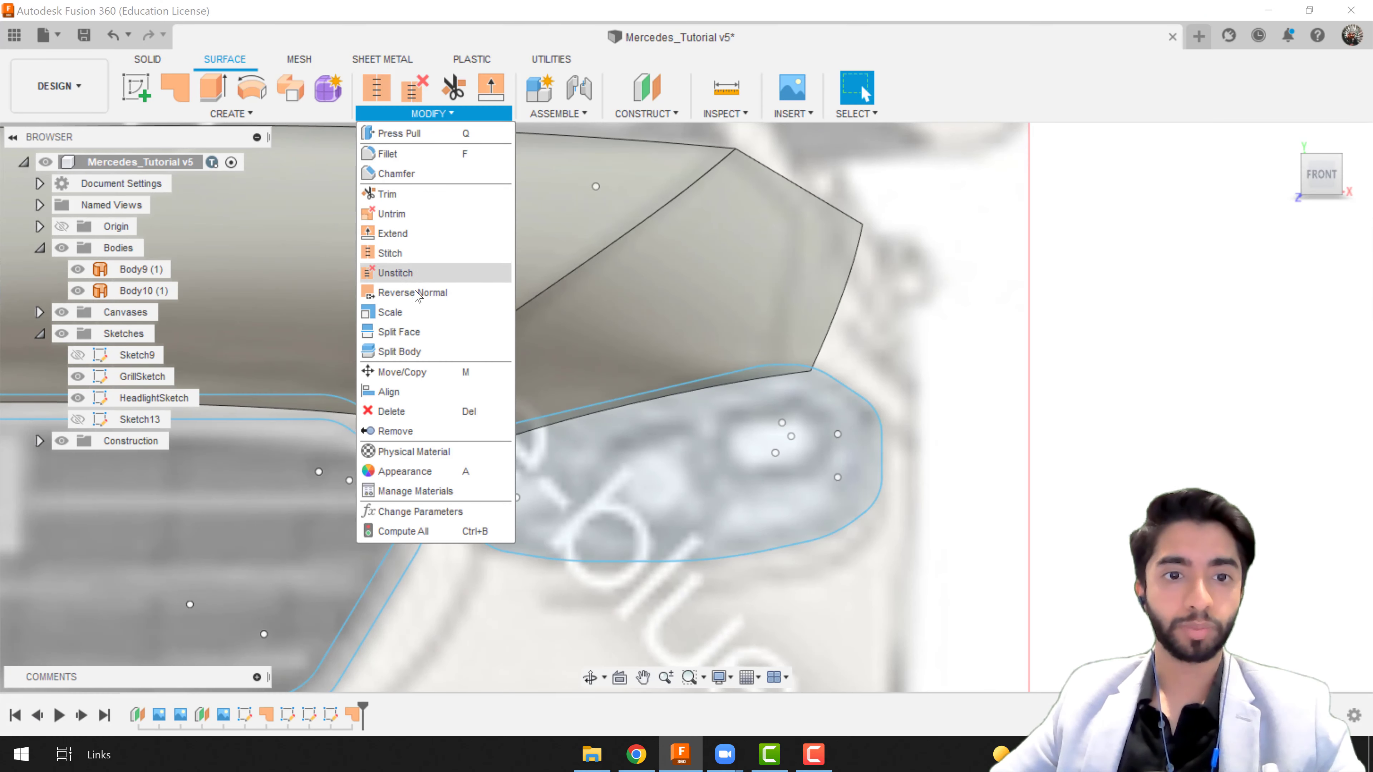
{"action": "left_click", "coordinate": [402, 352]}
{"action": "left_click", "coordinate": [604, 345]}
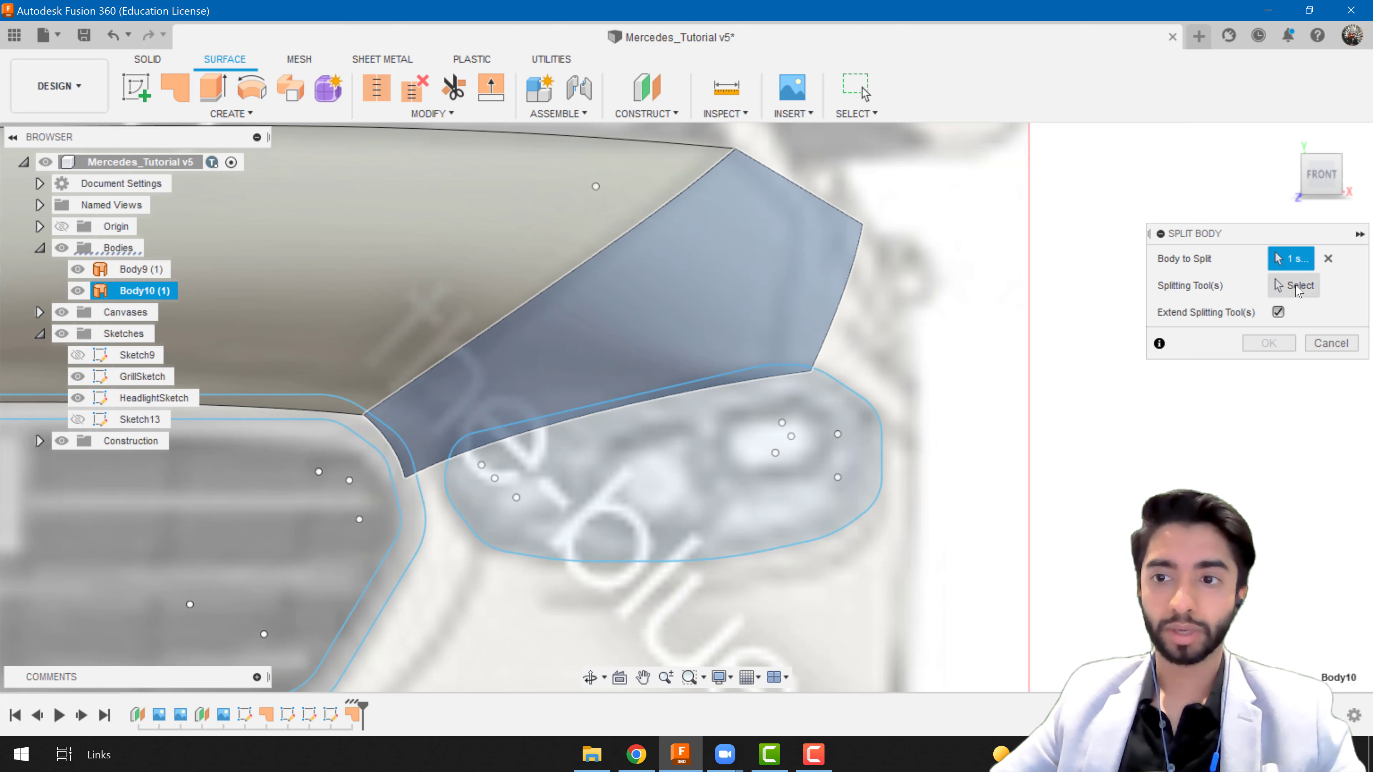
{"action": "left_click", "coordinate": [813, 369]}
{"action": "left_click", "coordinate": [1269, 344]}
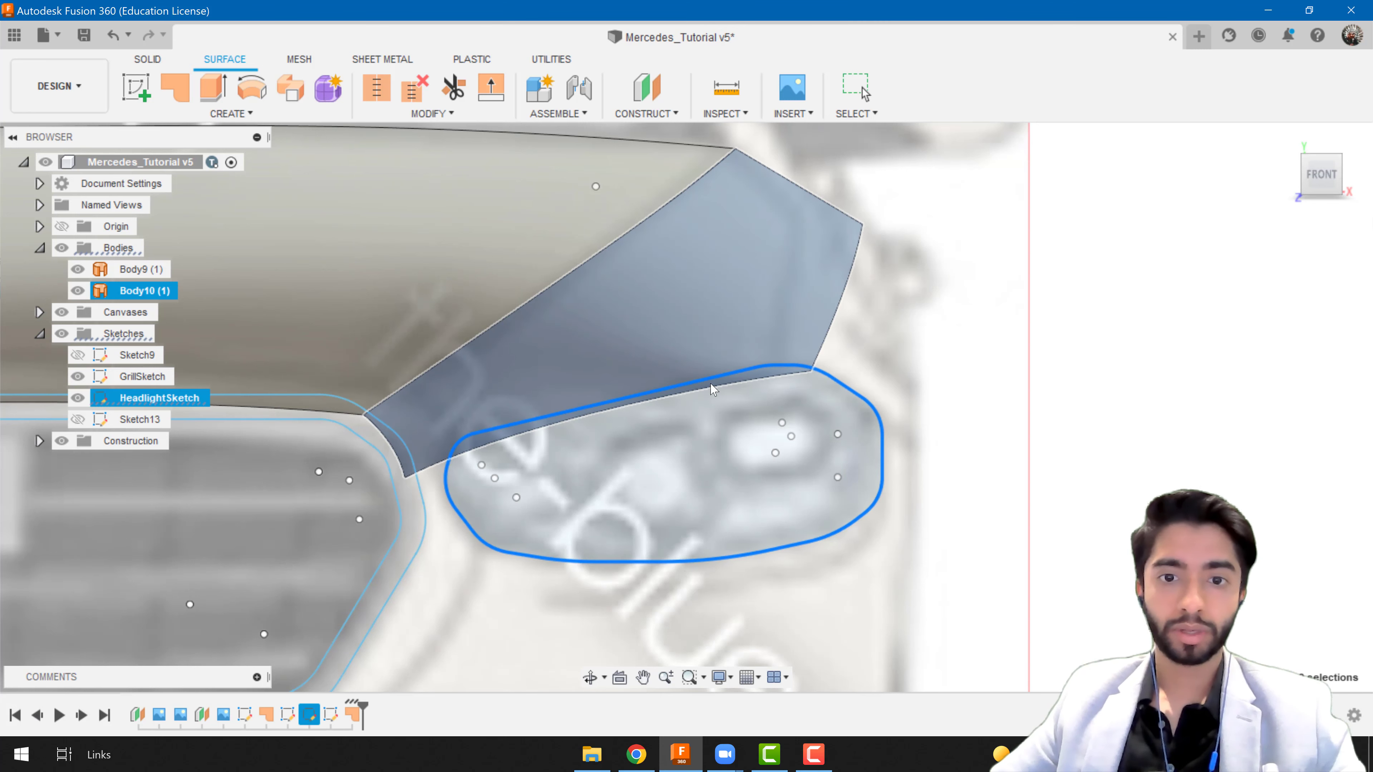
- Delete the thin sliver of the side surface that lies inside the headlight outline
{"action": "scroll", "coordinate": [739, 380], "scroll_direction": "up", "scroll_amount": 2}
{"action": "left_click", "coordinate": [781, 374]}
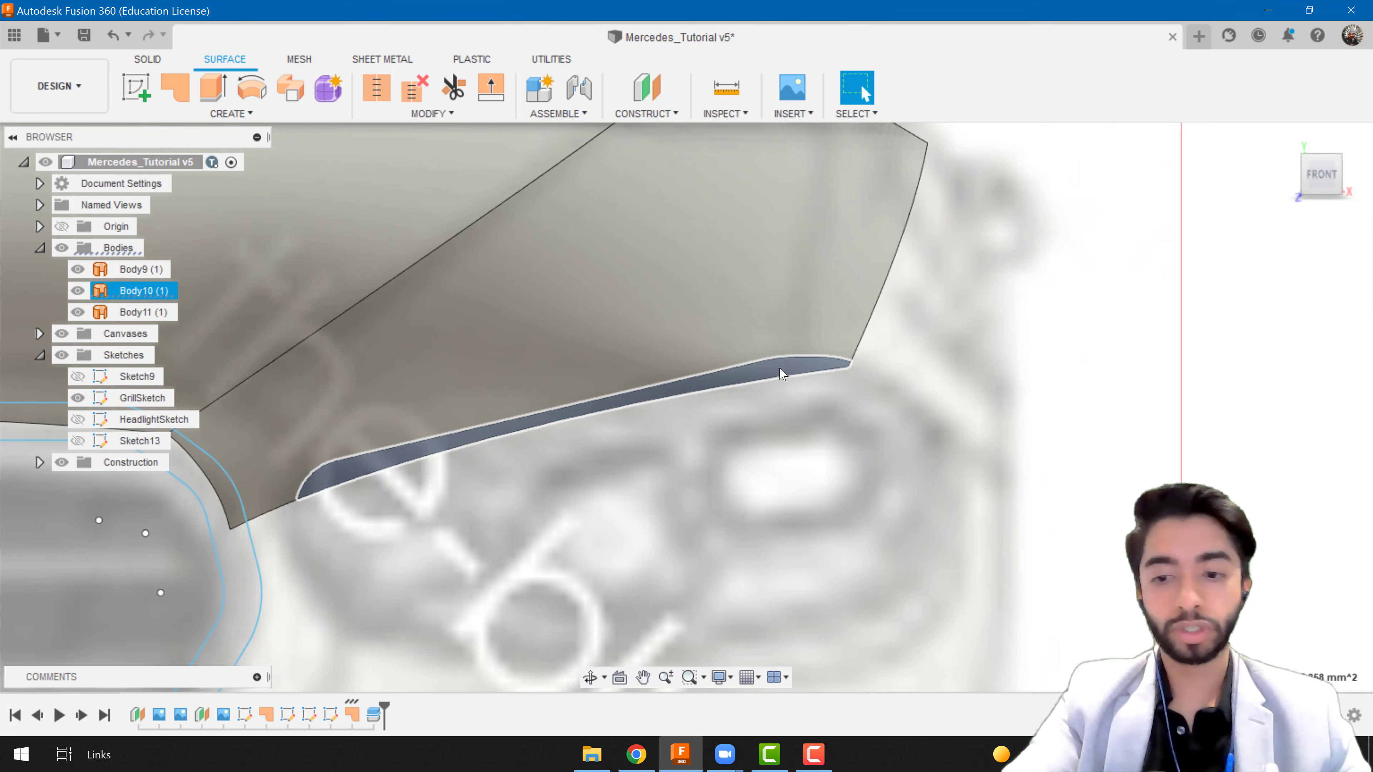
{"action": "key", "text": "Delete"}
{"action": "scroll", "coordinate": [782, 373], "scroll_direction": "down", "scroll_amount": 2}
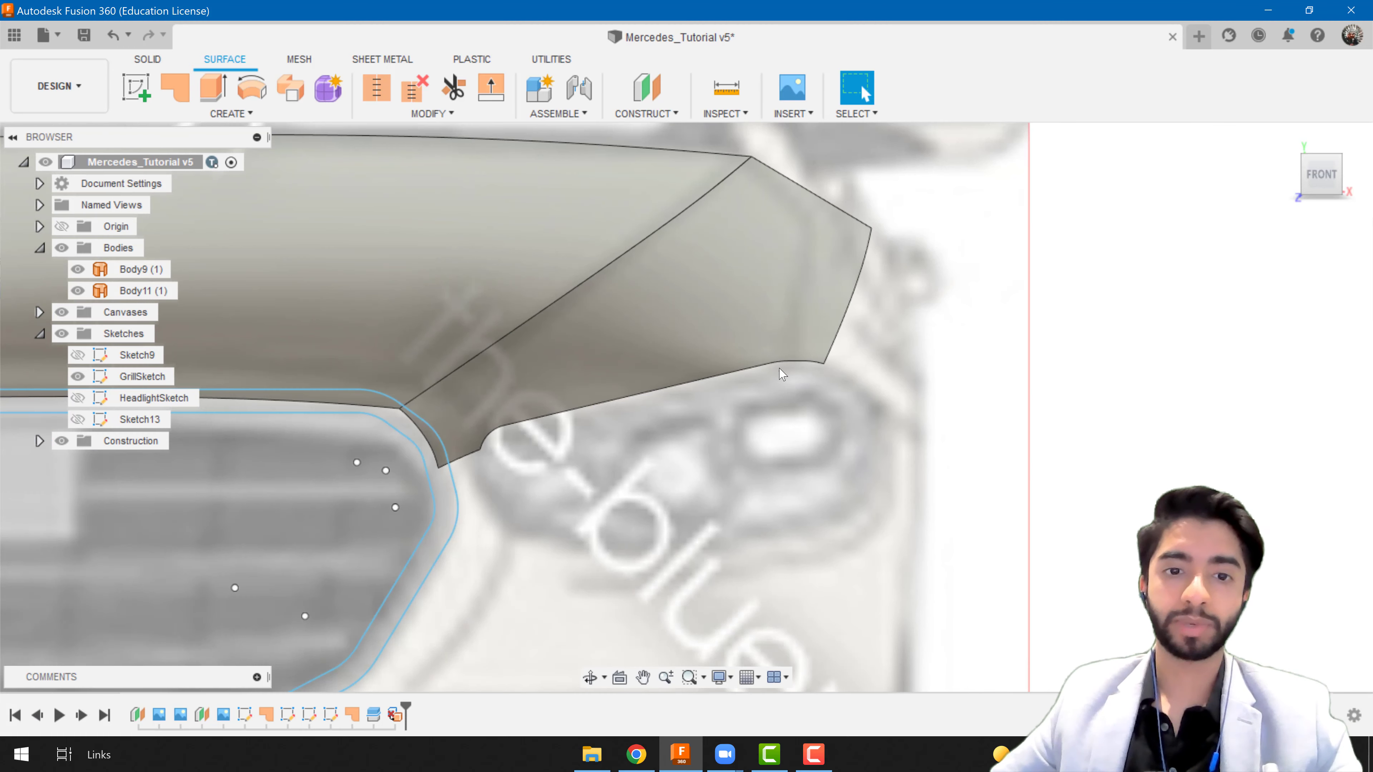
- Undo the sliver's deletion and the body split, and hide GrillSketch and HeadlightSketch
{"action": "key", "text": "ctrl+z"}
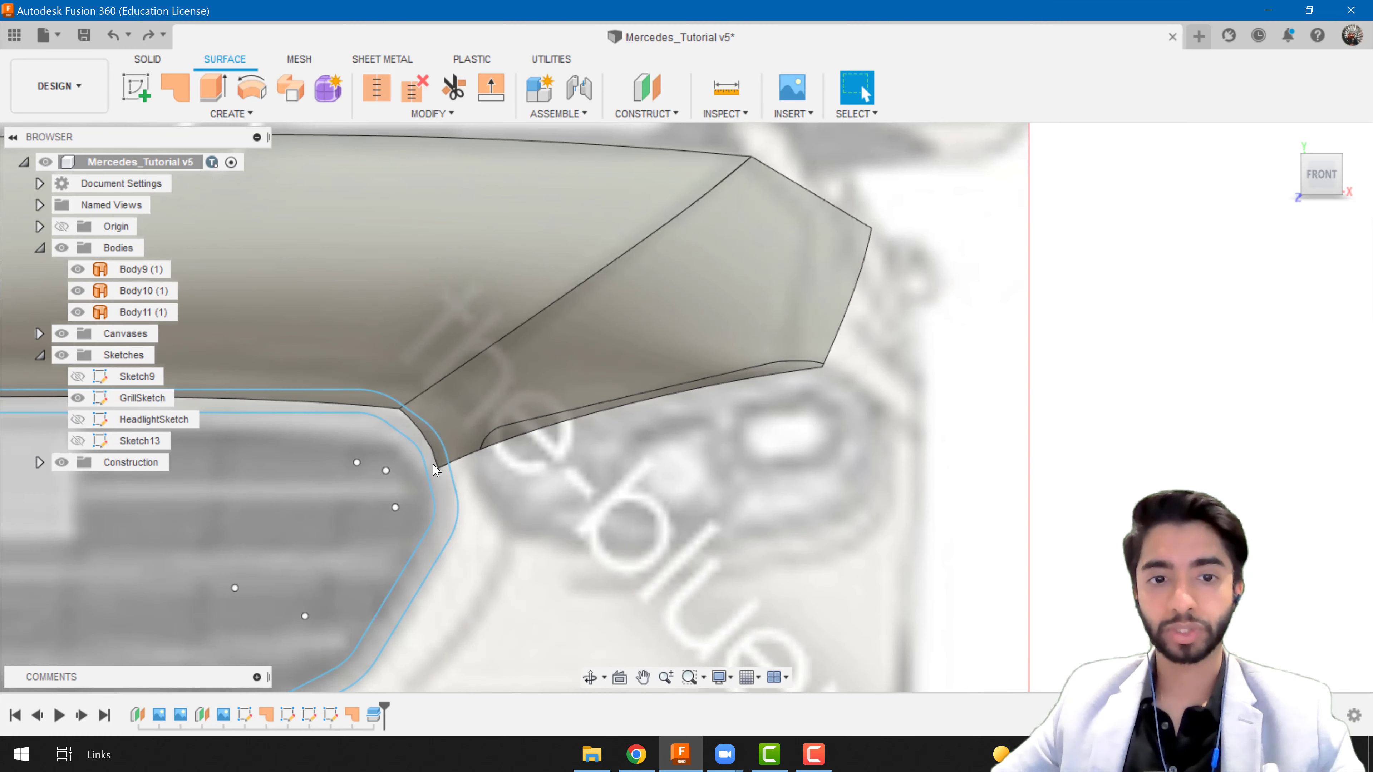
{"action": "key", "text": "ctrl+z"}
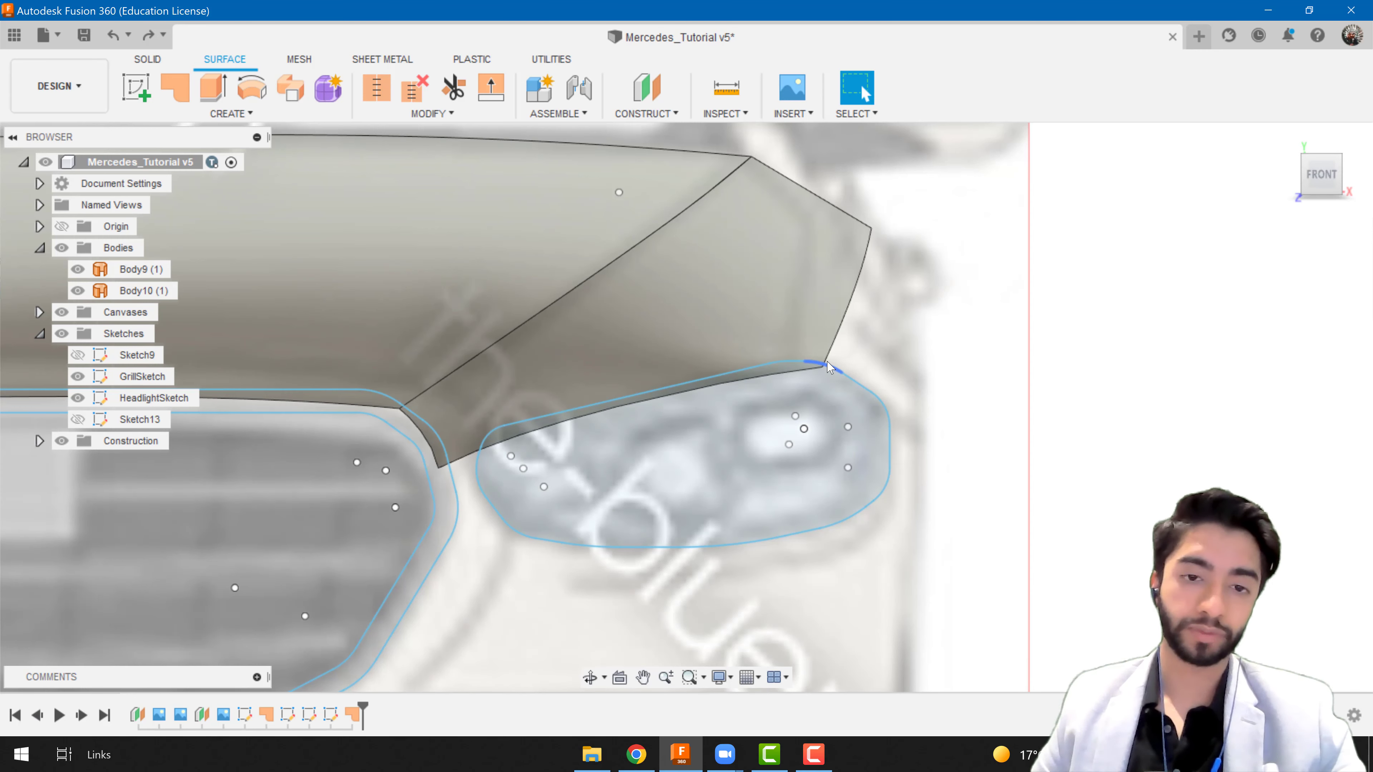
{"action": "scroll", "coordinate": [830, 368], "scroll_direction": "down", "scroll_amount": 3}
{"action": "scroll", "coordinate": [830, 368], "scroll_direction": "up", "scroll_amount": 3}
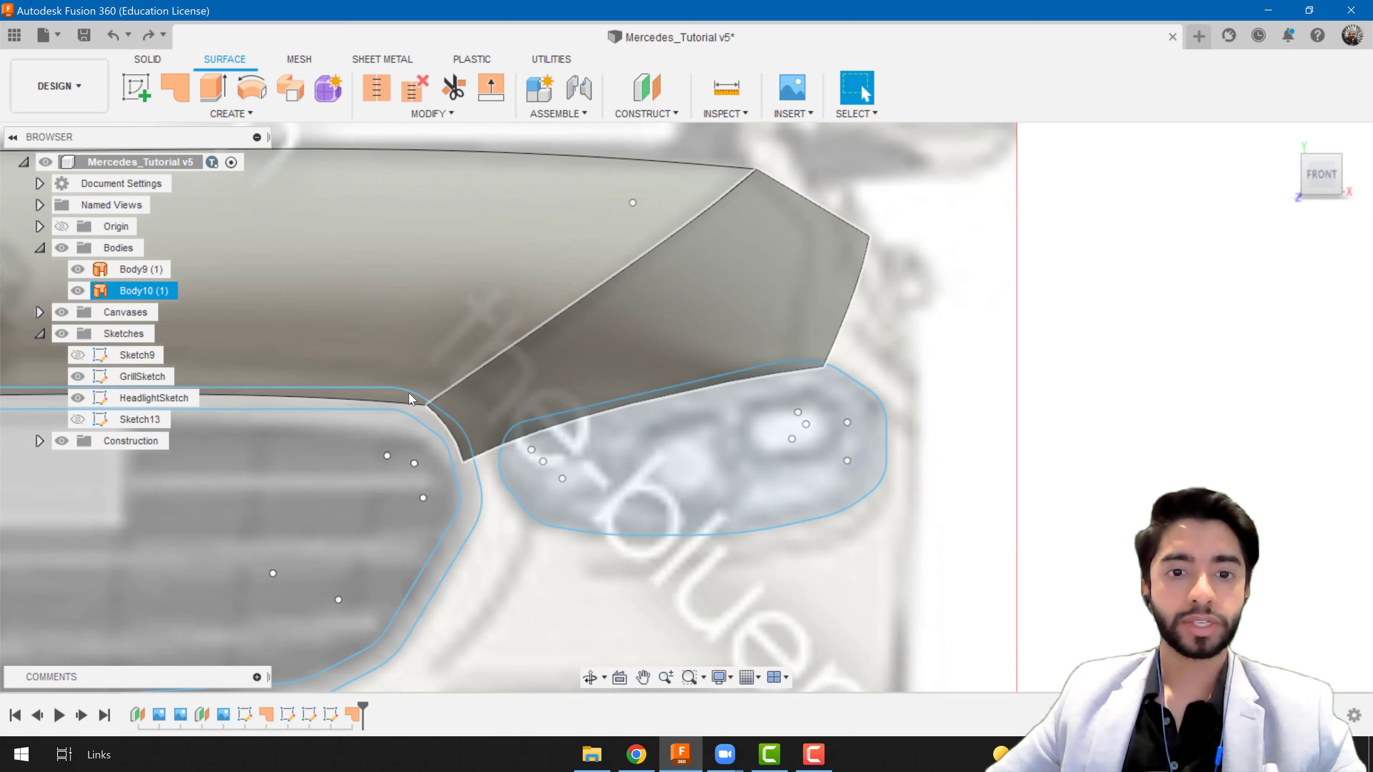
{"action": "left_click", "coordinate": [78, 377]}
{"action": "left_click", "coordinate": [78, 398]}
- Save the design as a new version with the description User Saved
{"action": "left_click", "coordinate": [1313, 180]}
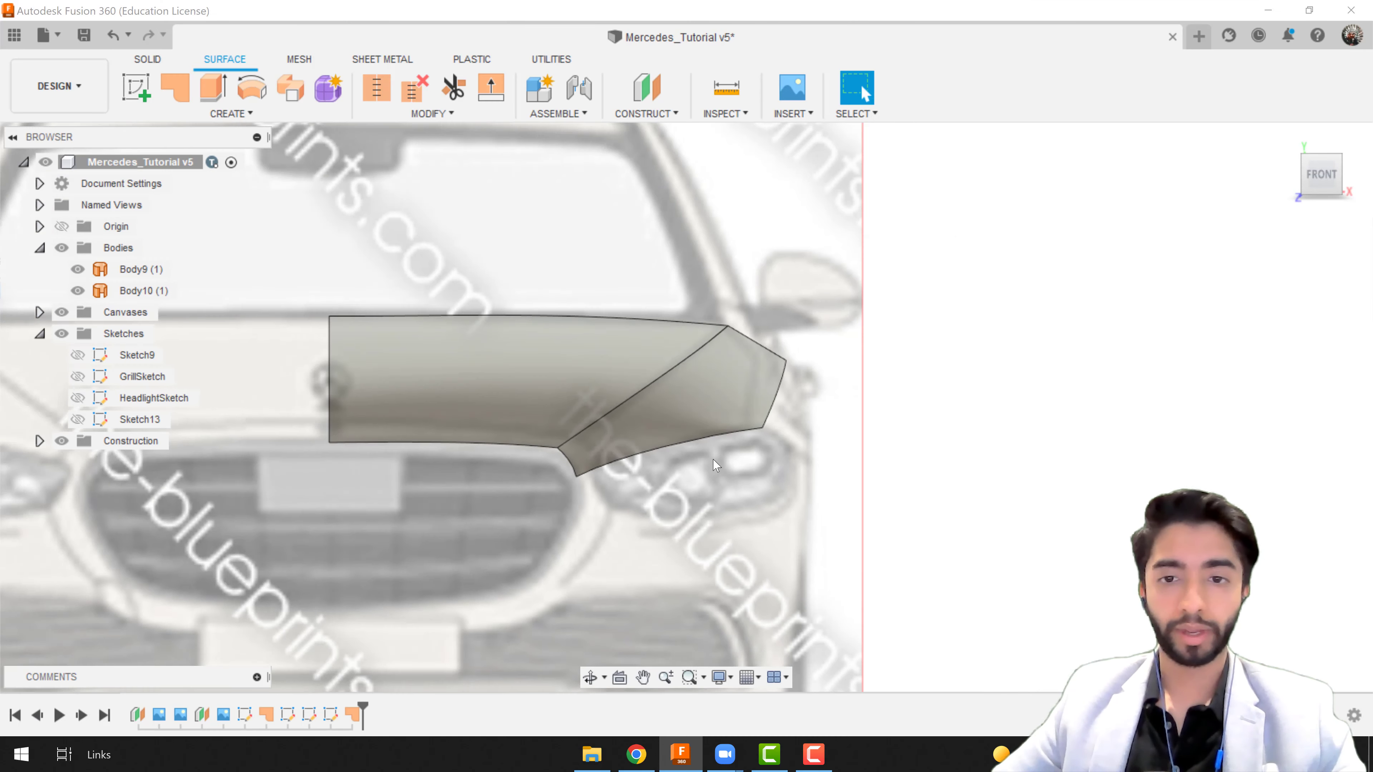
{"action": "left_click", "coordinate": [1351, 180]}
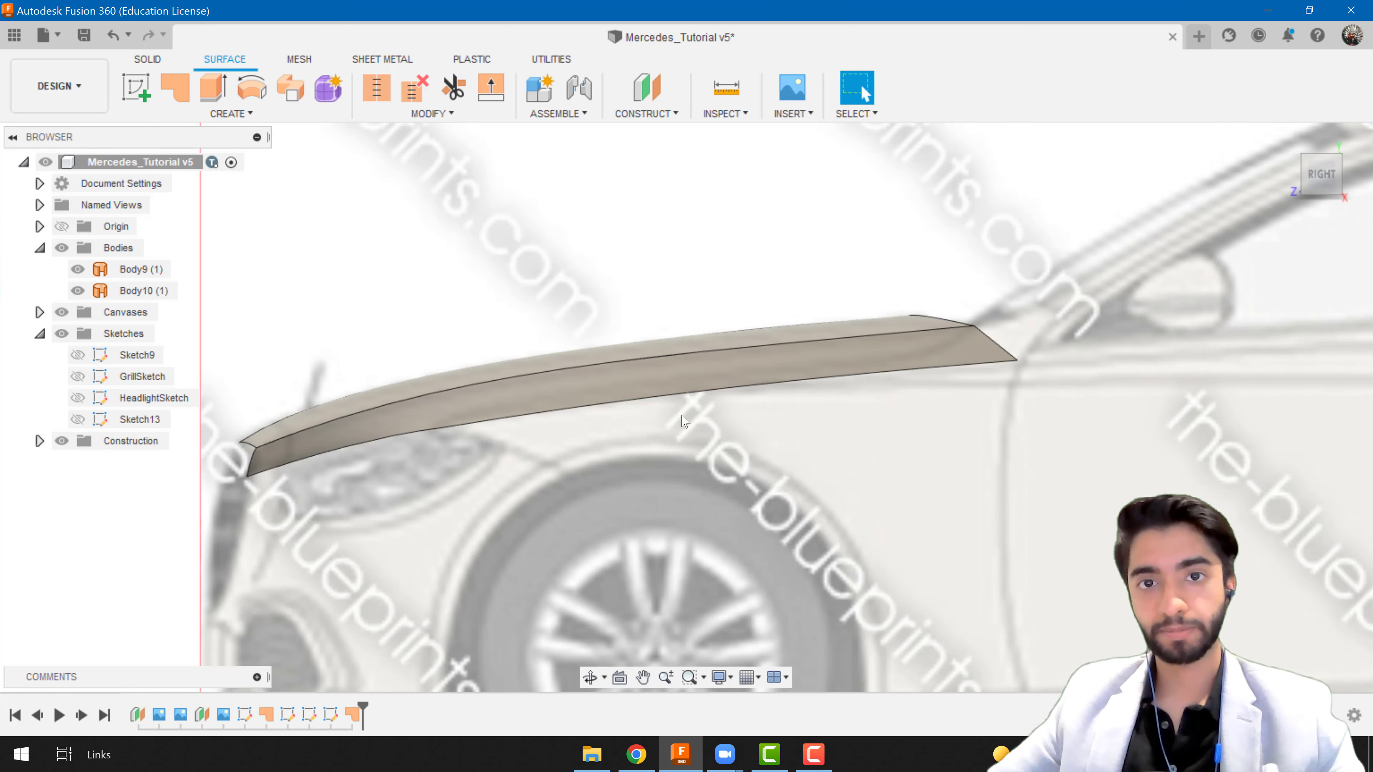
{"action": "key", "text": "ctrl+s"}
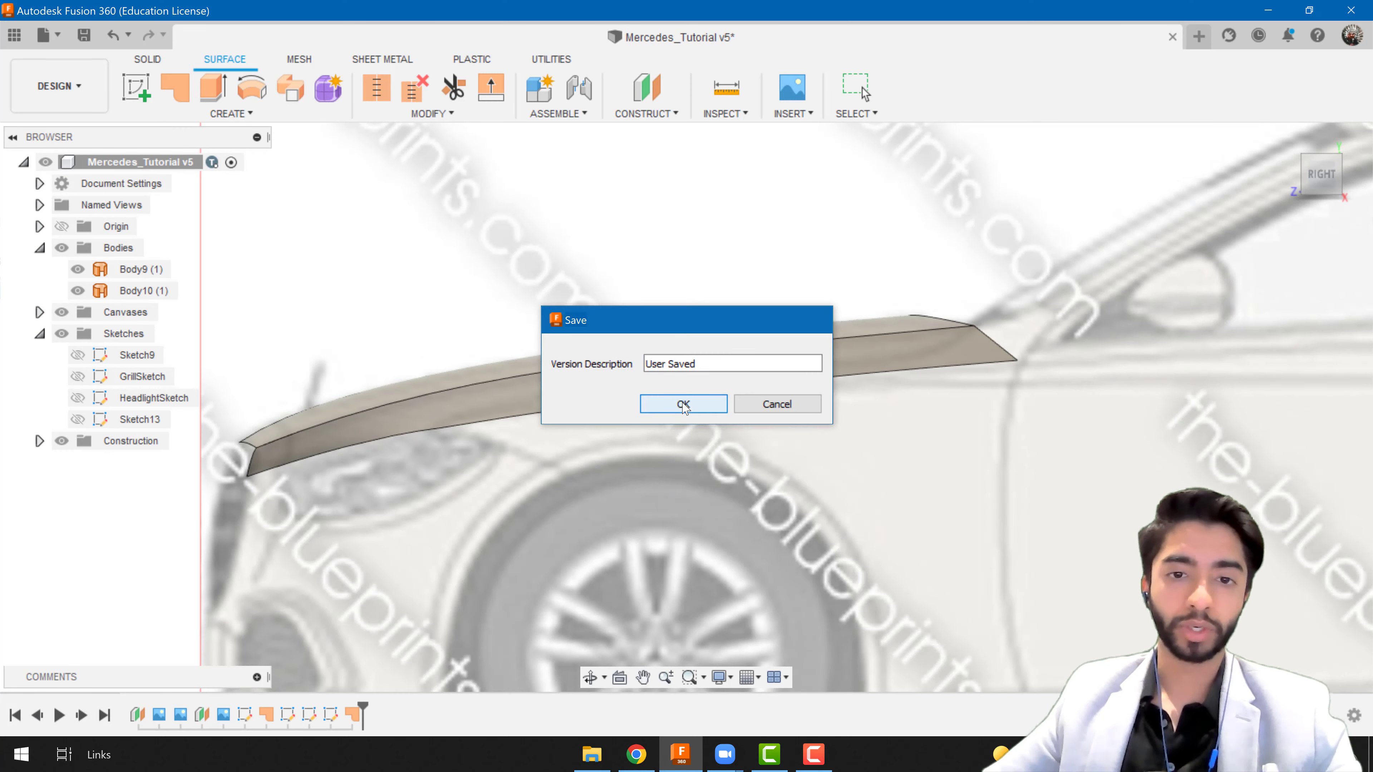
{"action": "left_click", "coordinate": [683, 406]}
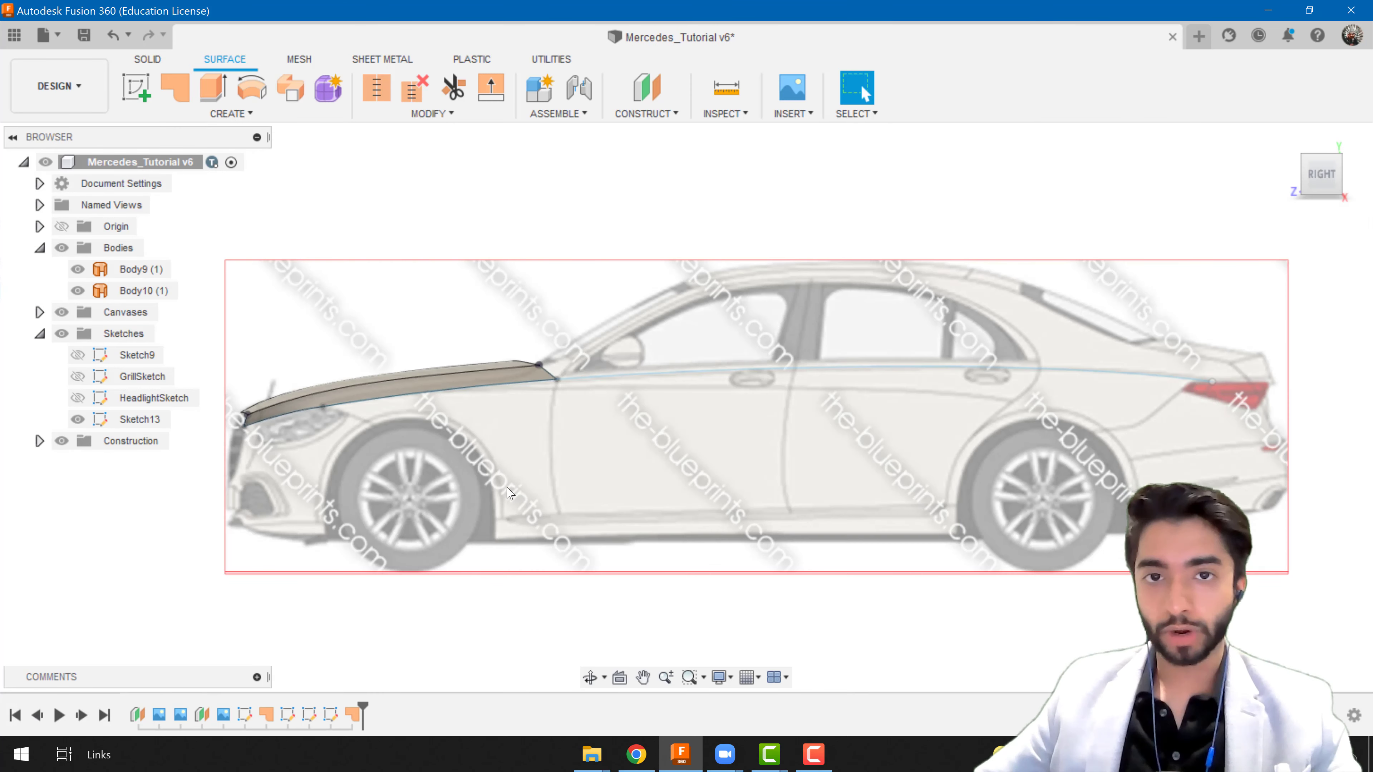
- Examine in the right view how the long side spline continues from the hood's rear corner along the doors to the taillight
{"action": "scroll", "coordinate": [509, 492], "scroll_direction": "up", "scroll_amount": 5}
{"action": "scroll", "coordinate": [642, 479], "scroll_direction": "up", "scroll_amount": 4}
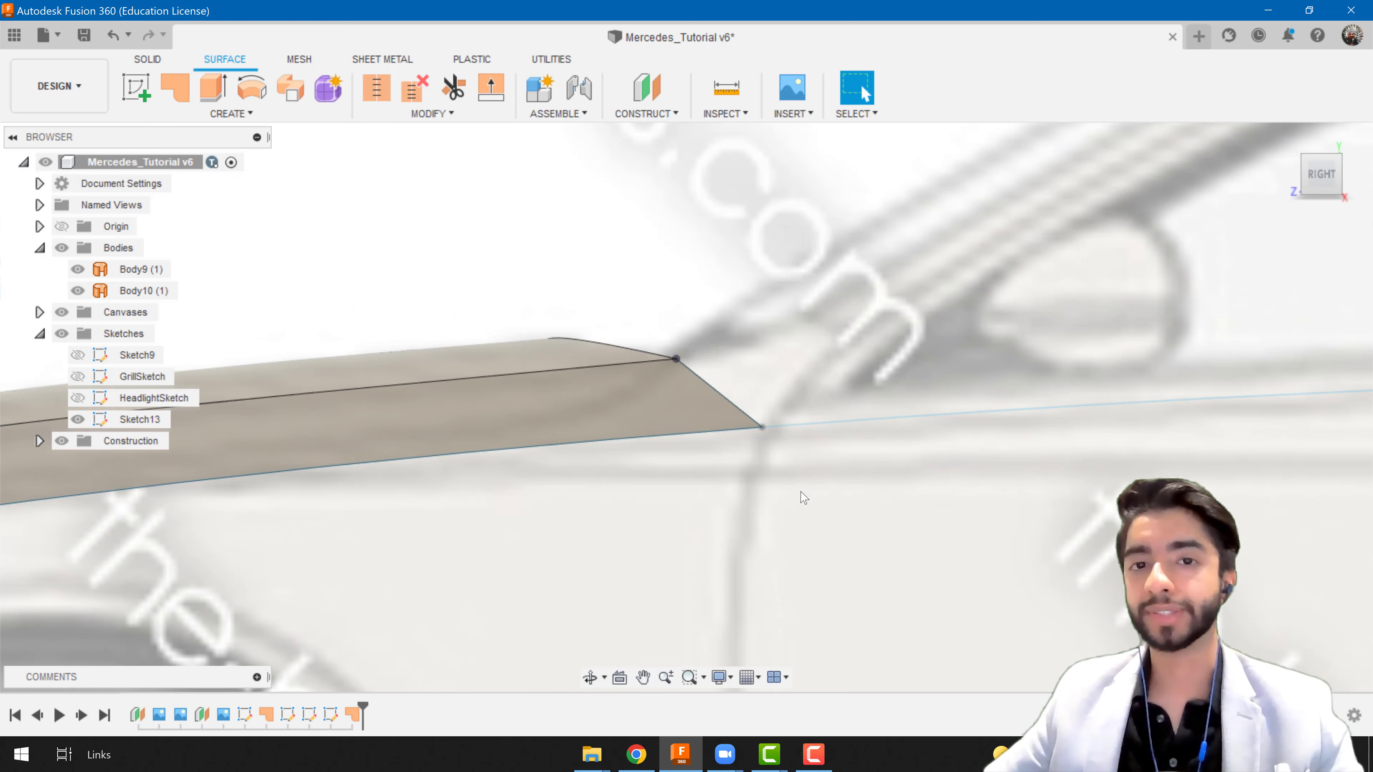
{"action": "scroll", "coordinate": [804, 497], "scroll_direction": "down", "scroll_amount": 2}
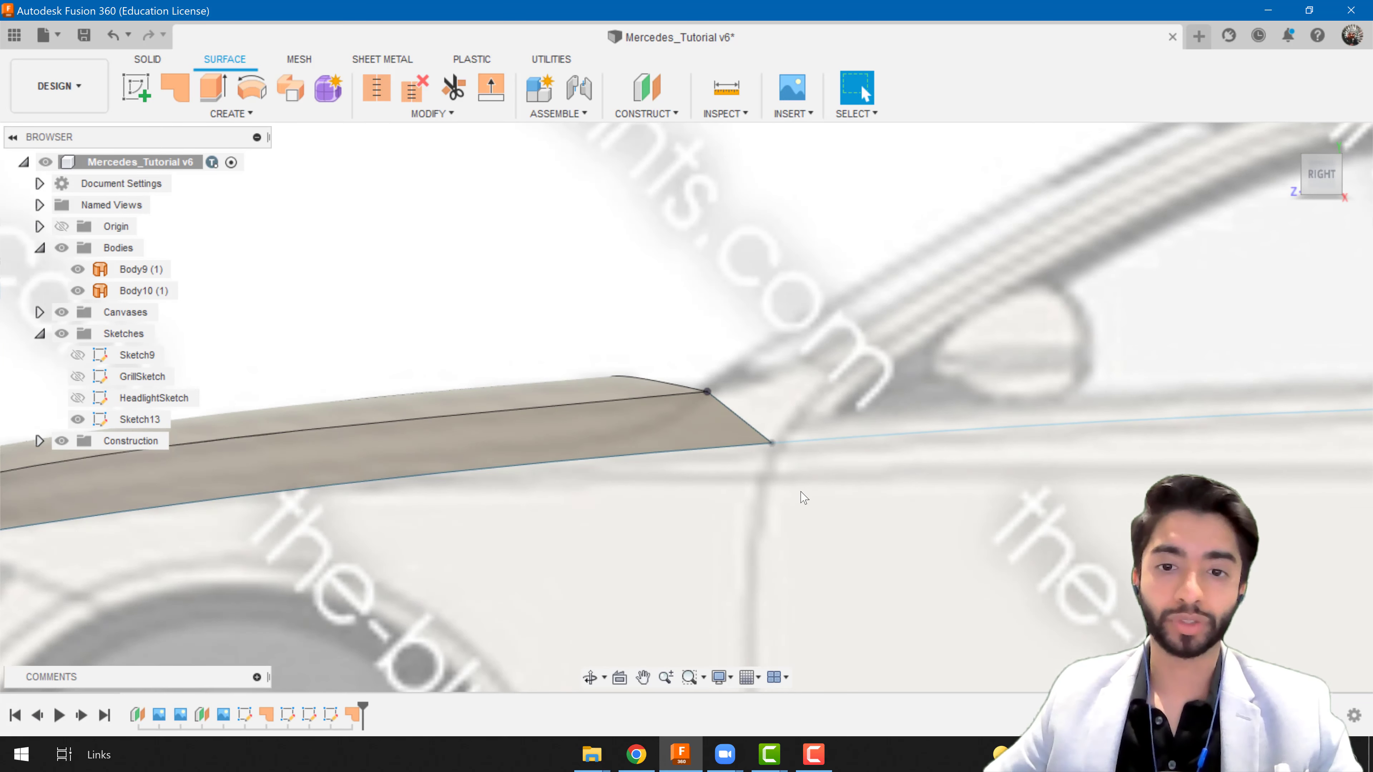
{"action": "scroll", "coordinate": [802, 474], "scroll_direction": "down", "scroll_amount": 2}
{"action": "middle_click_drag", "start_coordinate": [906, 476], "coordinate": [540, 441]}
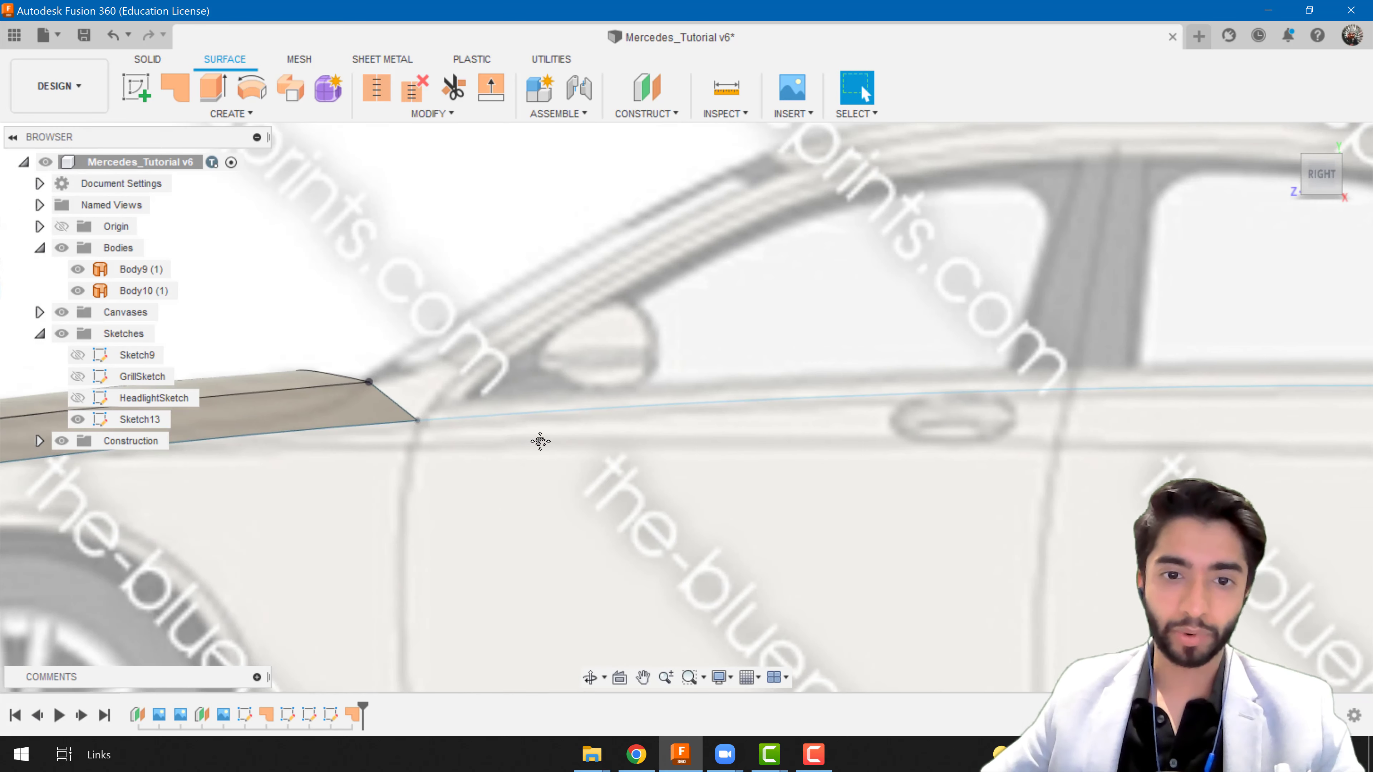
{"action": "scroll", "coordinate": [544, 447], "scroll_direction": "down", "scroll_amount": 2}
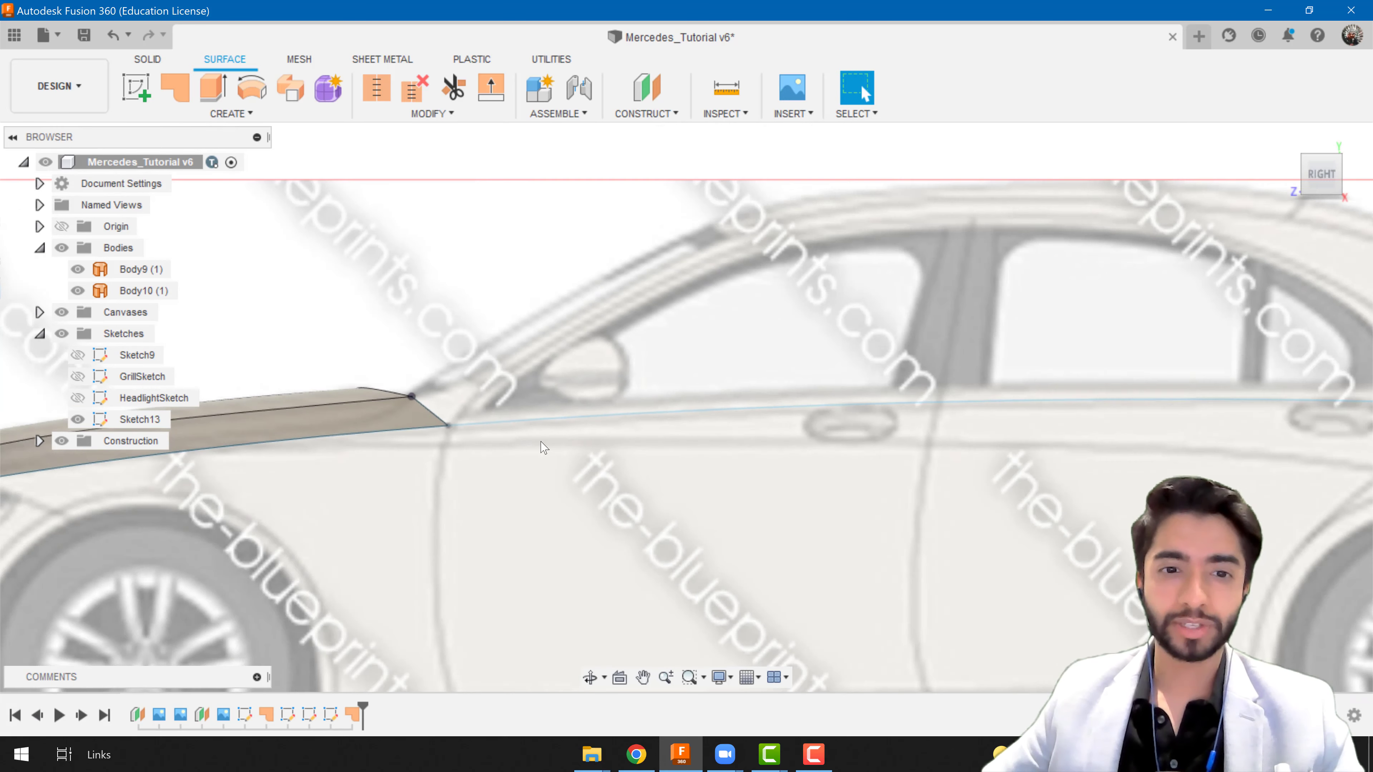
{"action": "left_click", "coordinate": [638, 422]}
{"action": "scroll", "coordinate": [700, 499], "scroll_direction": "down", "scroll_amount": 2}
{"action": "scroll", "coordinate": [701, 496], "scroll_direction": "down", "scroll_amount": 2}
{"action": "middle_click_drag", "start_coordinate": [701, 497], "coordinate": [639, 496]}
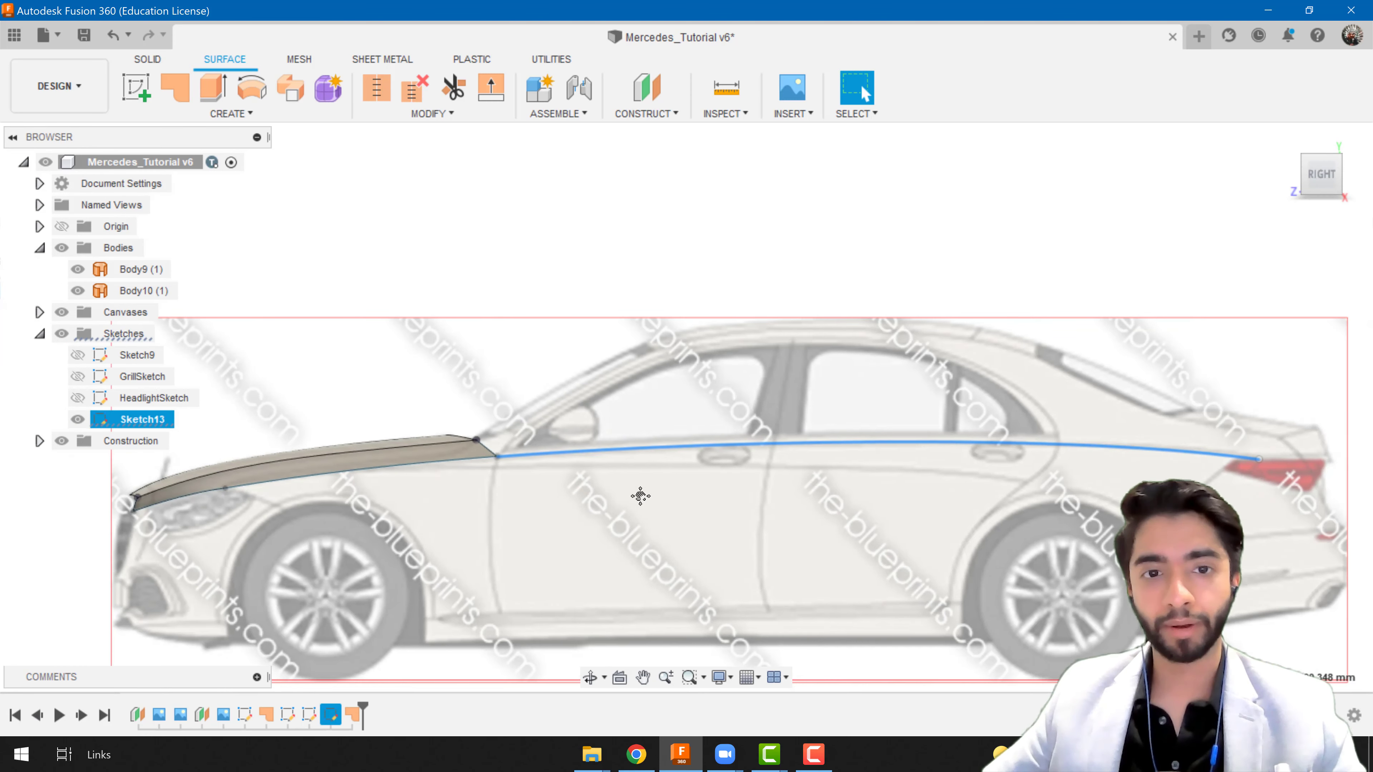
{"action": "left_click", "coordinate": [514, 404]}
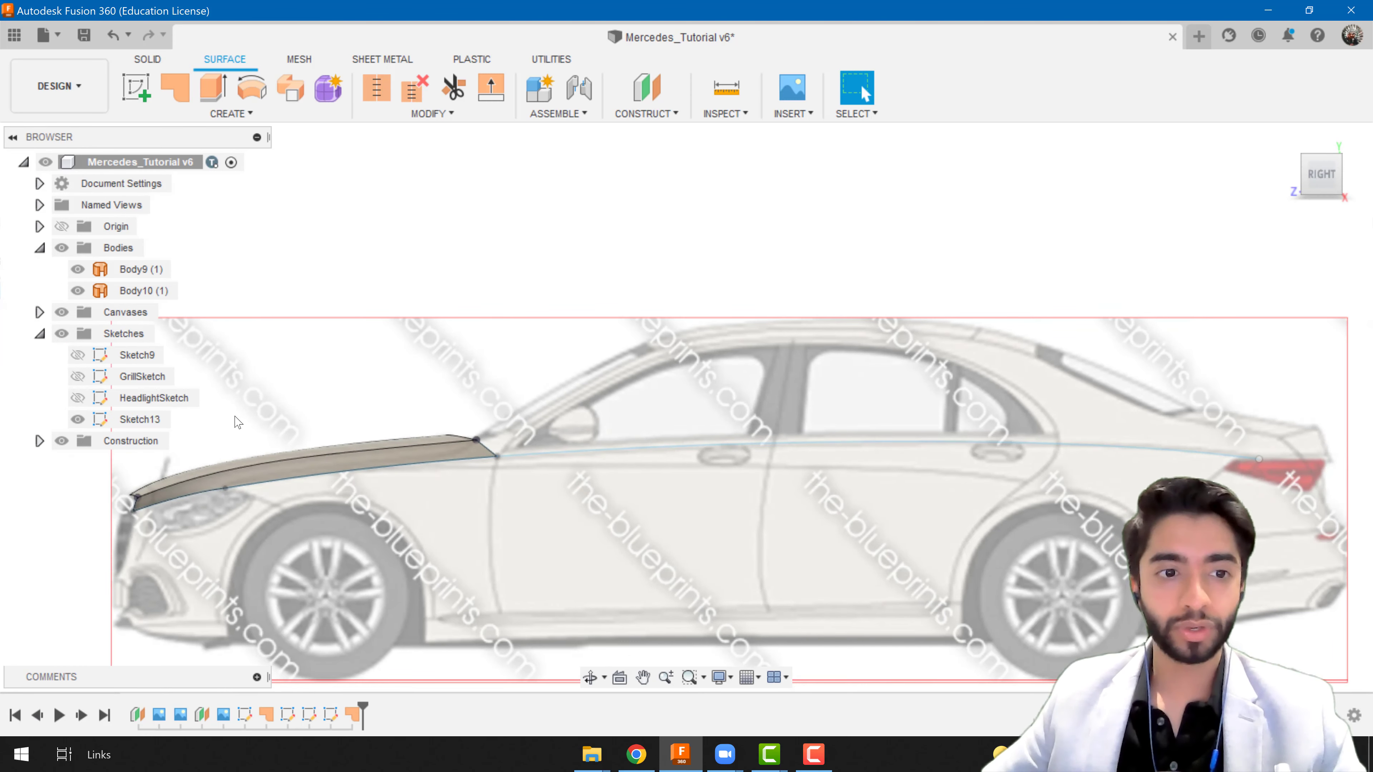
- Copy the rear segment of the side spline in Sketch13, from the hood's rear corner to the taillight
{"action": "left_click", "coordinate": [577, 448]}
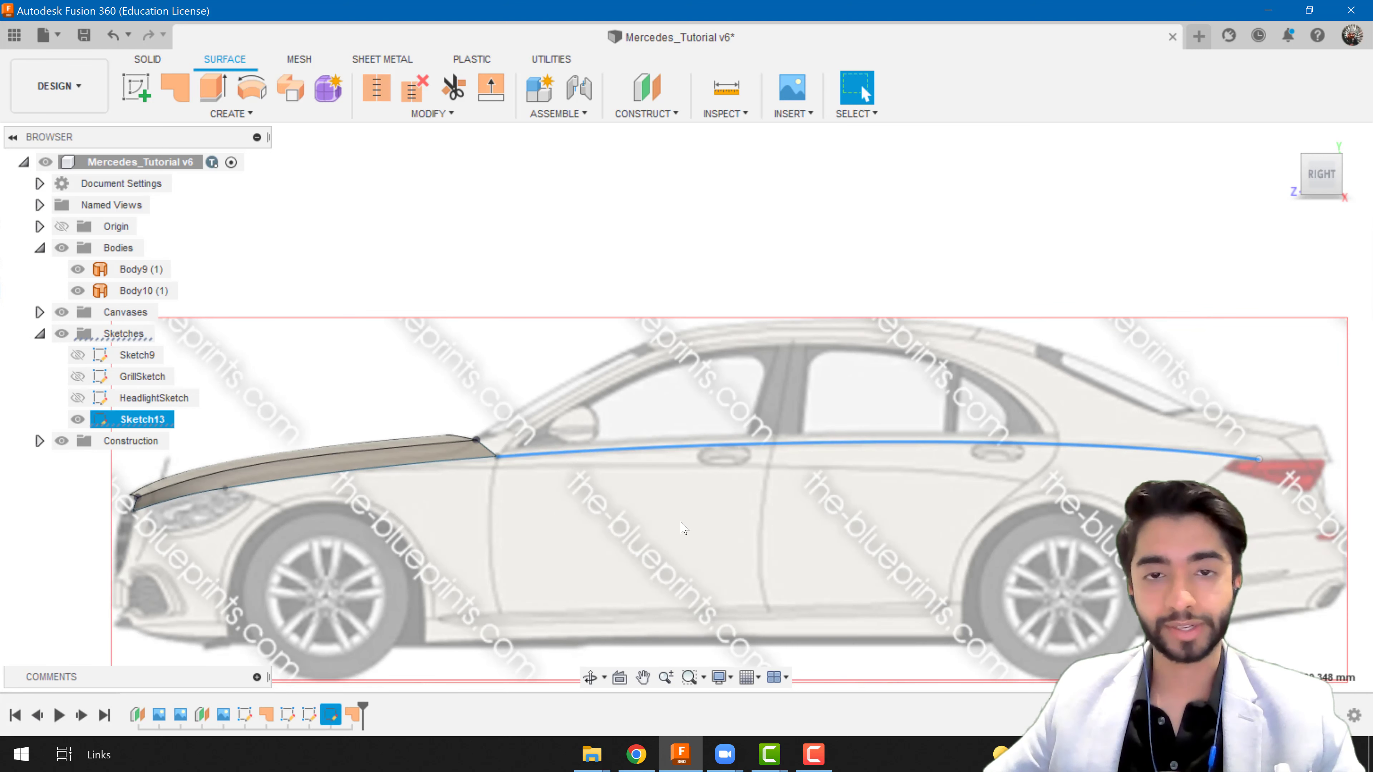
{"action": "right_click", "coordinate": [654, 458]}
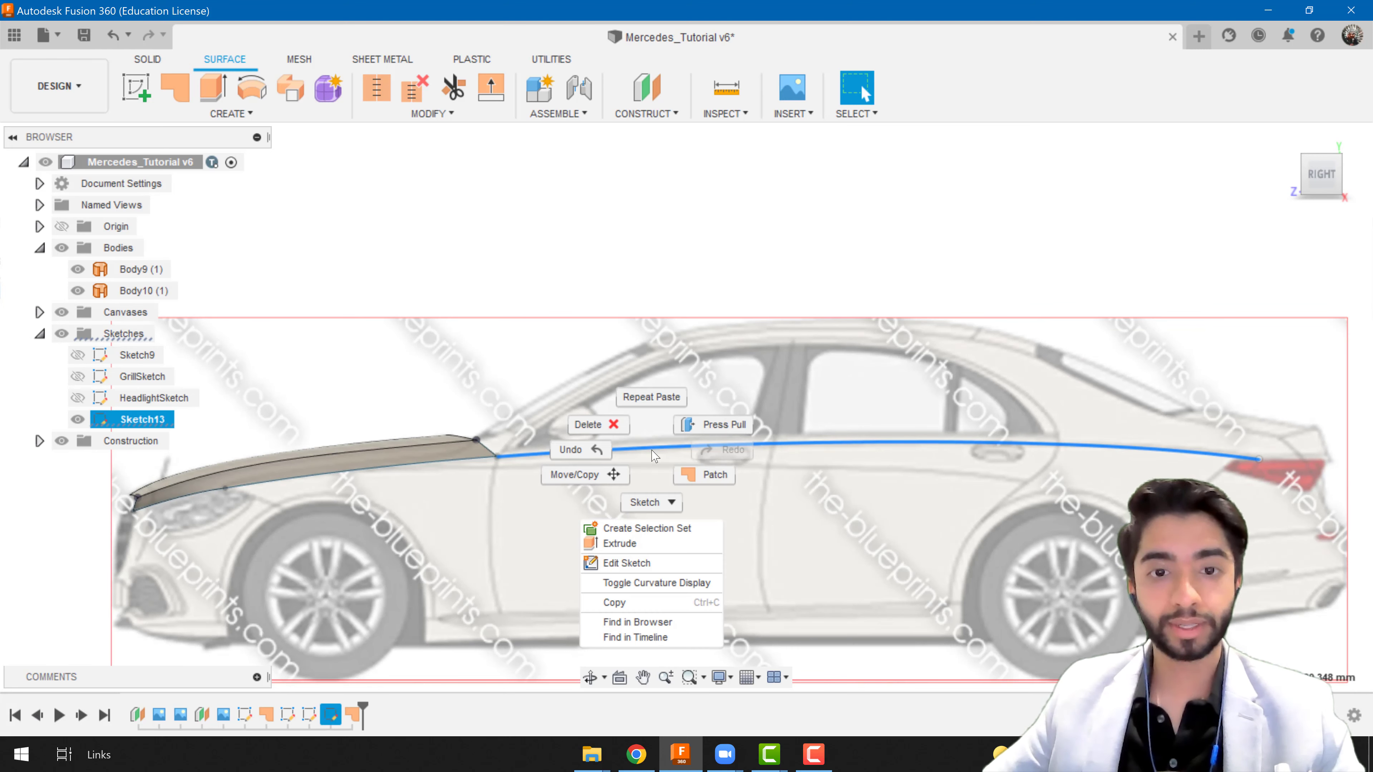
{"action": "left_click", "coordinate": [655, 603]}
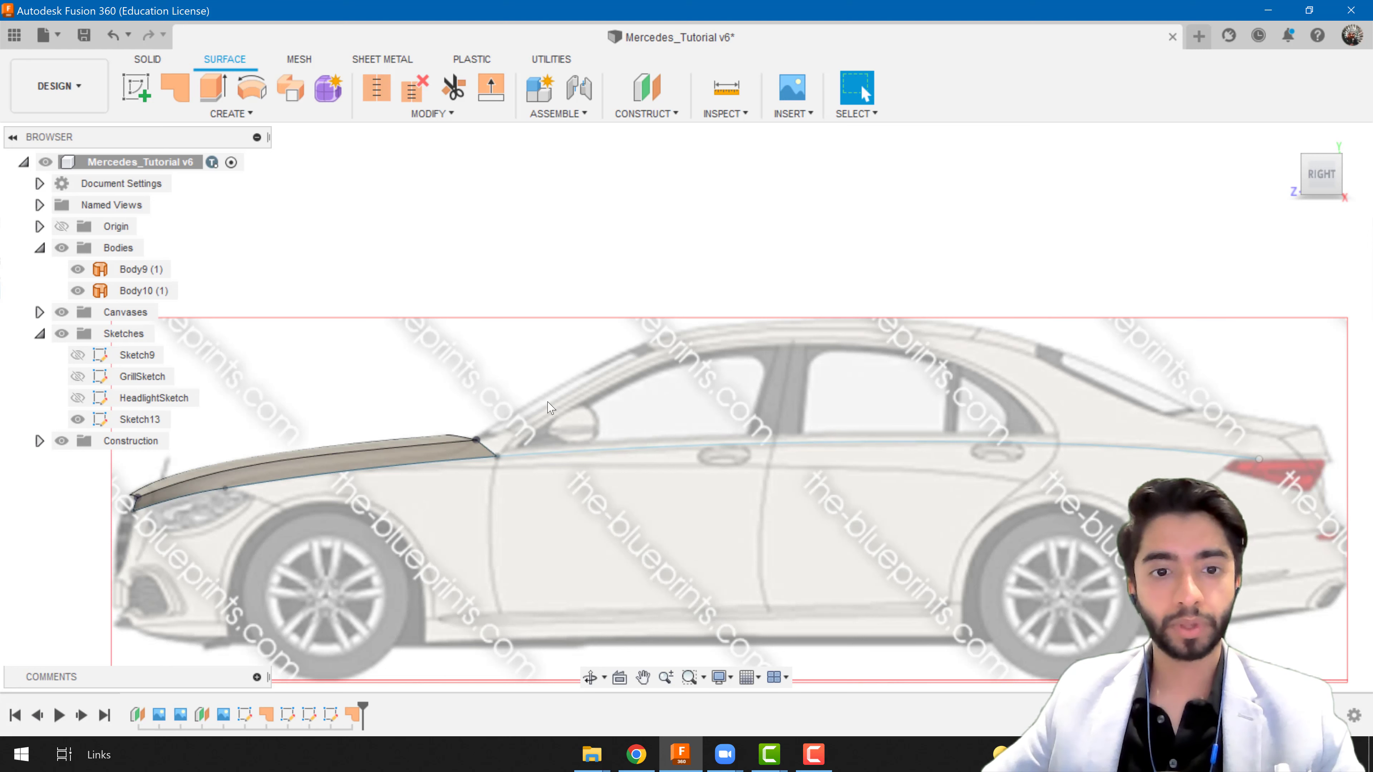
- Hide Sketch13 and start a new sketch on the vertical plane parallel to the car's side view
{"action": "left_click", "coordinate": [78, 419]}
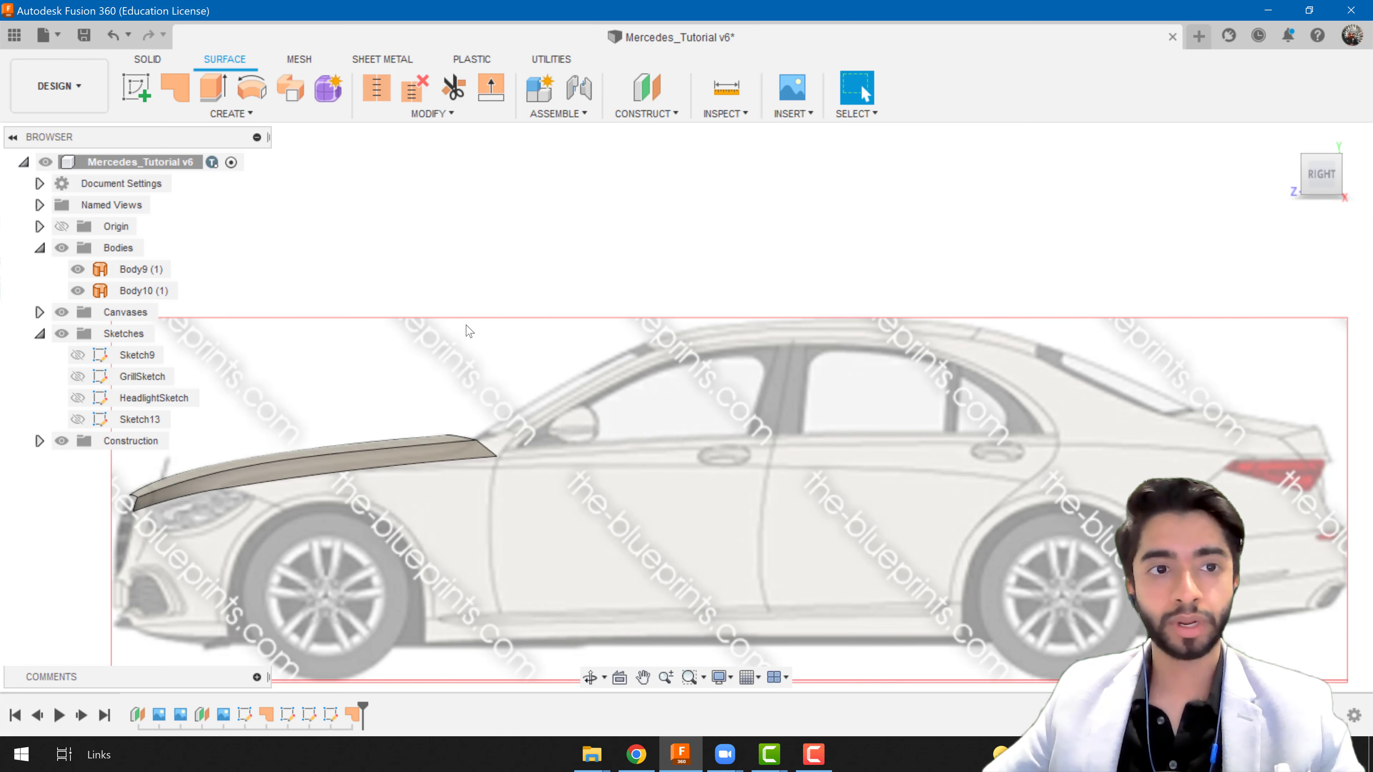
{"action": "left_click", "coordinate": [137, 87]}
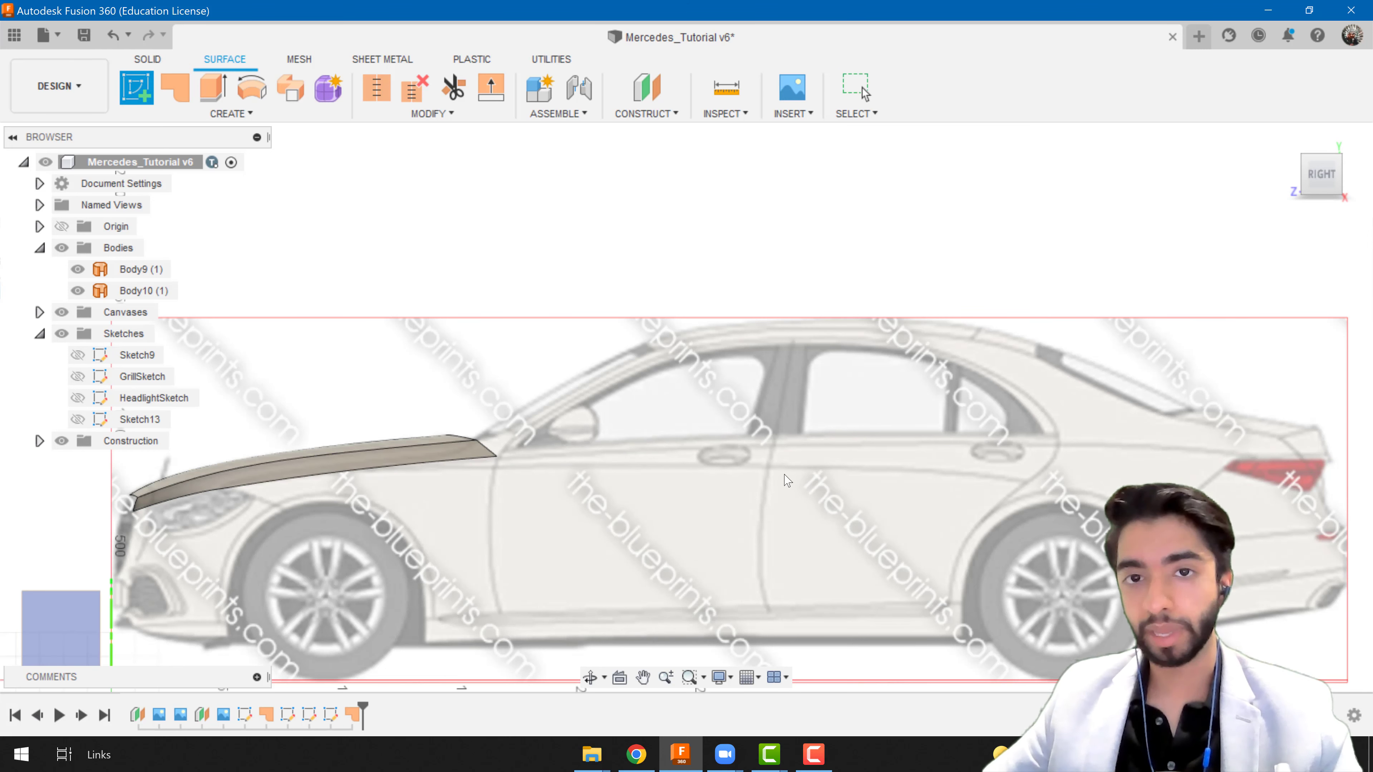
{"action": "left_click", "coordinate": [768, 438]}
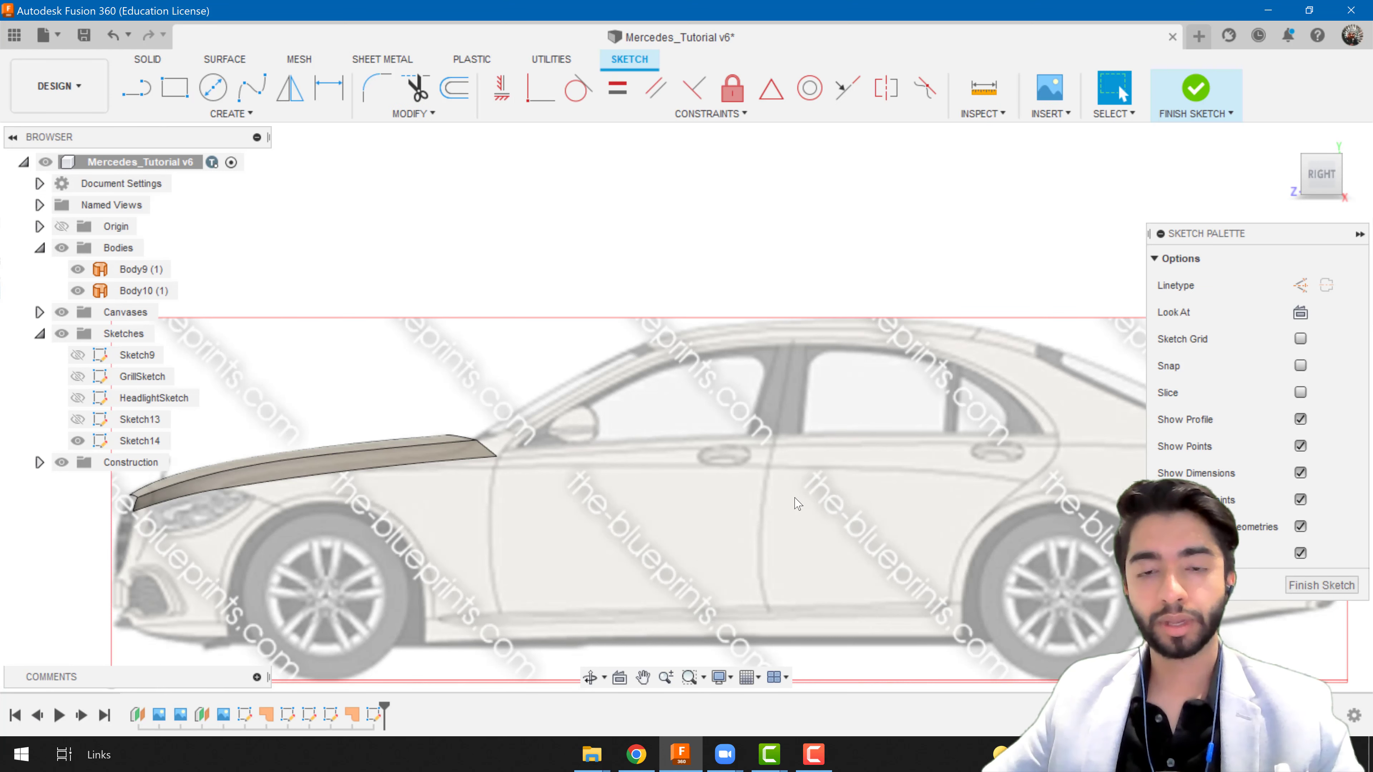
- Paste the copied rear side spline into the new side-plane sketch with zero move offsets and inspect where it meets the hood's rear corner
{"action": "right_click", "coordinate": [725, 398]}
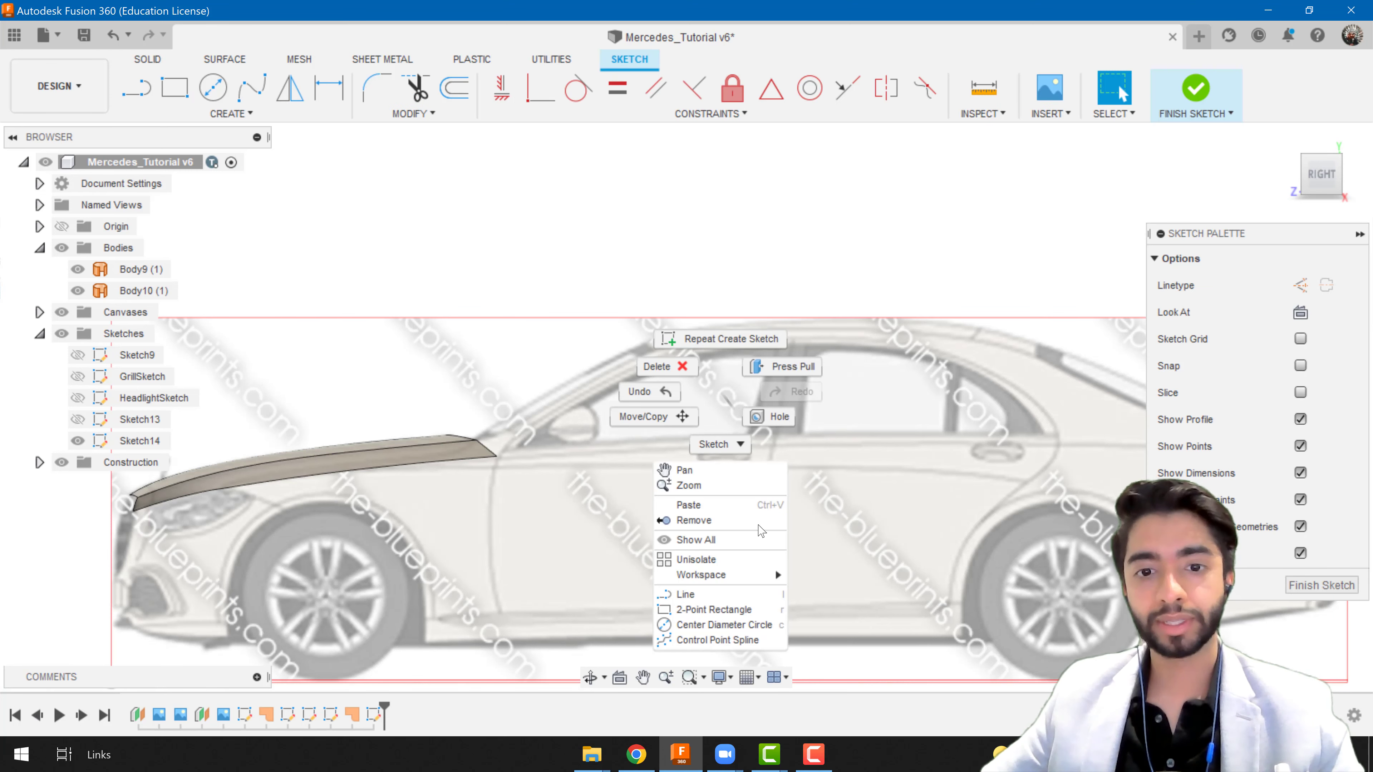
{"action": "left_click", "coordinate": [751, 507]}
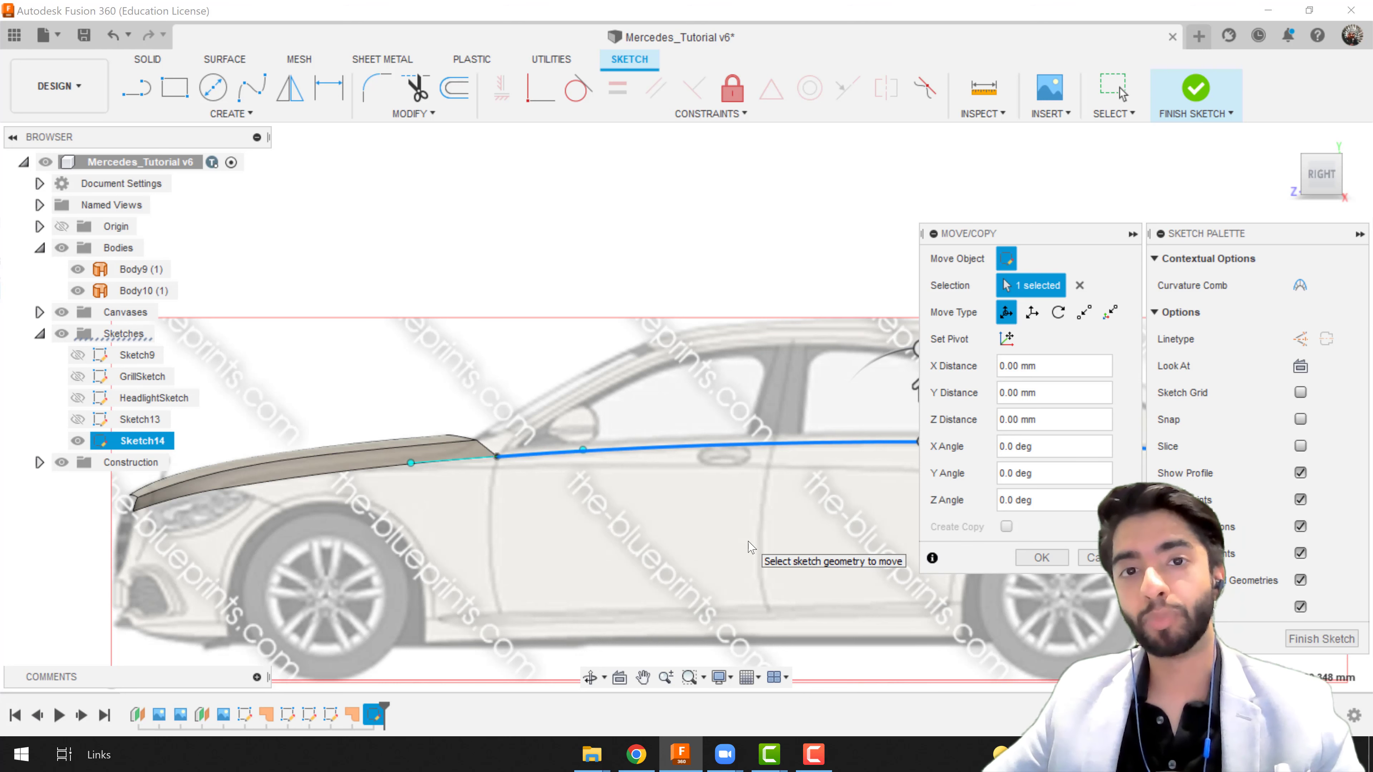
{"action": "left_click", "coordinate": [1041, 558]}
{"action": "scroll", "coordinate": [576, 500], "scroll_direction": "up", "scroll_amount": 5}
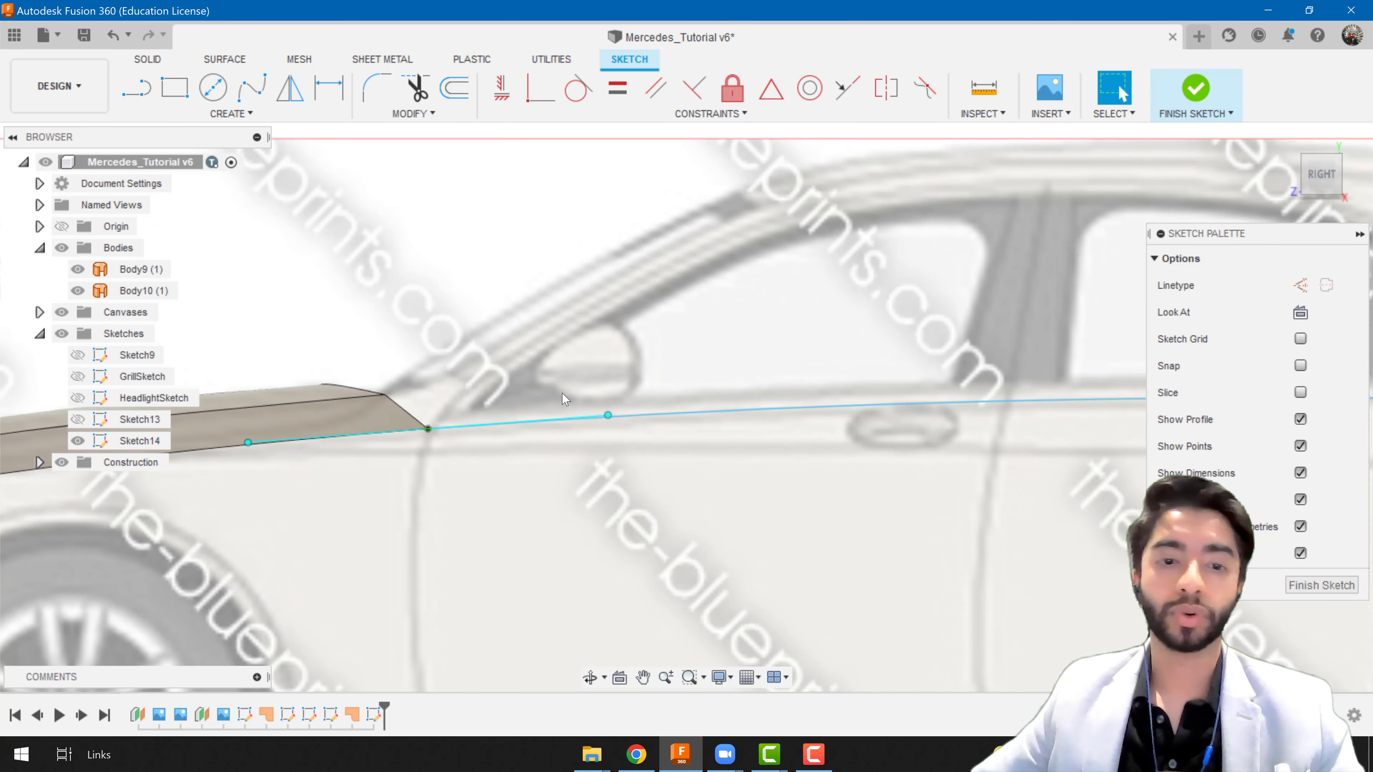
{"action": "middle_click_drag", "start_coordinate": [536, 361], "coordinate": [664, 344]}
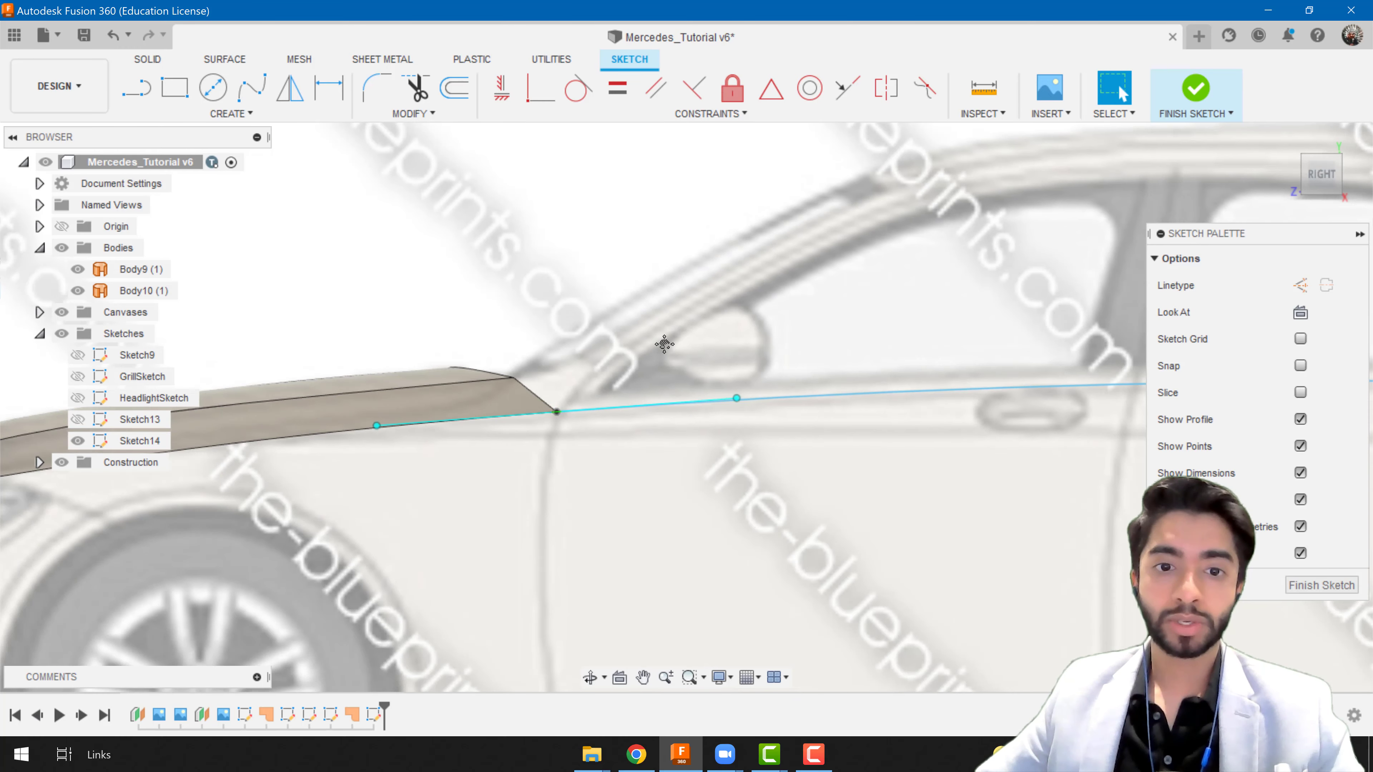
{"action": "scroll", "coordinate": [651, 345], "scroll_direction": "up", "scroll_amount": 2}
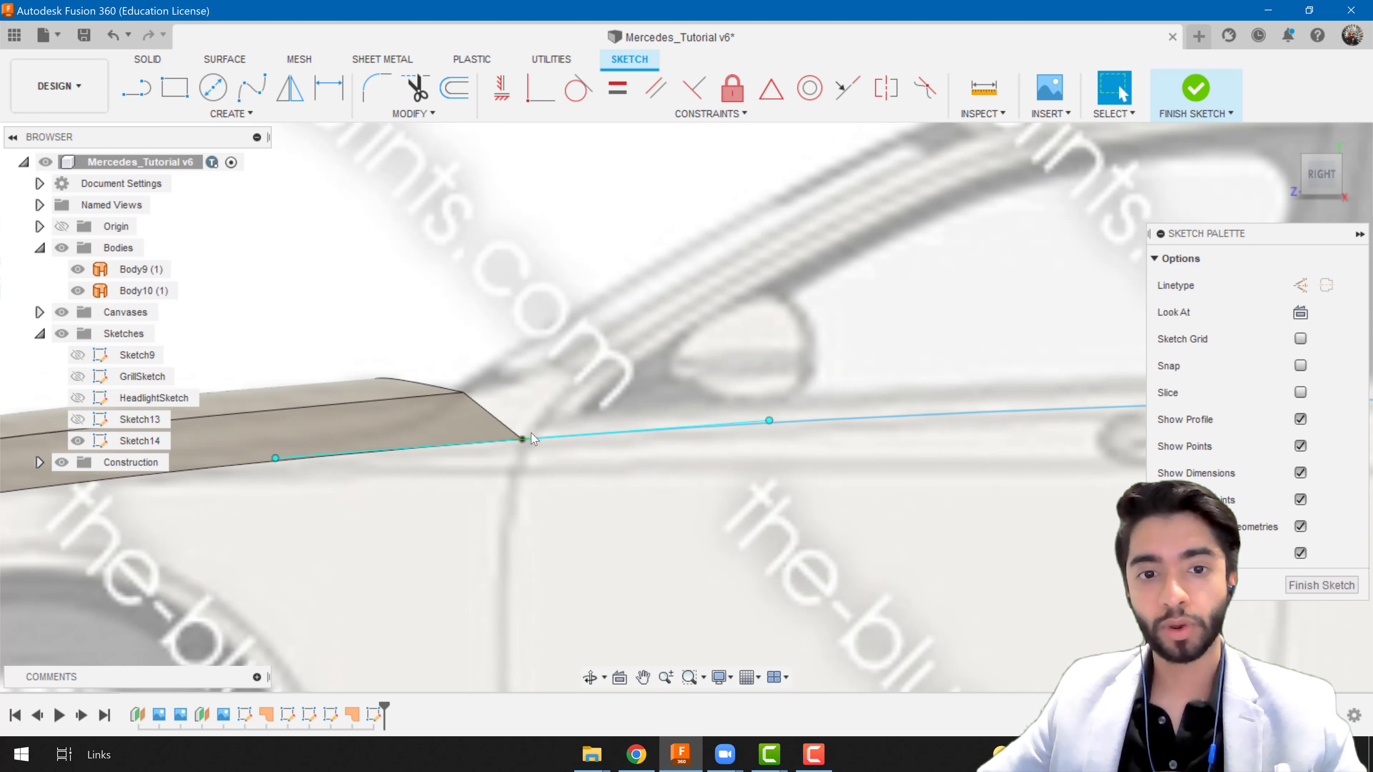
{"action": "scroll", "coordinate": [531, 439], "scroll_direction": "down", "scroll_amount": 5}
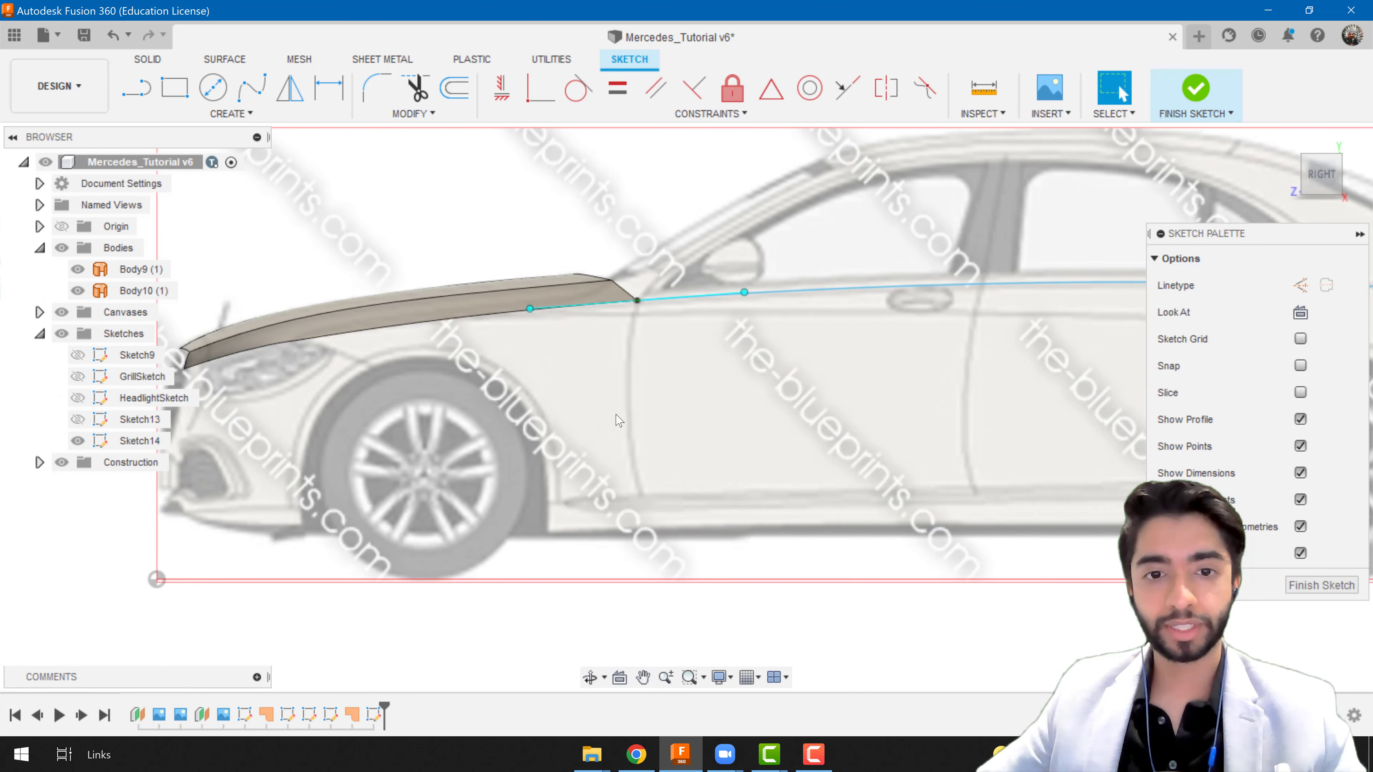